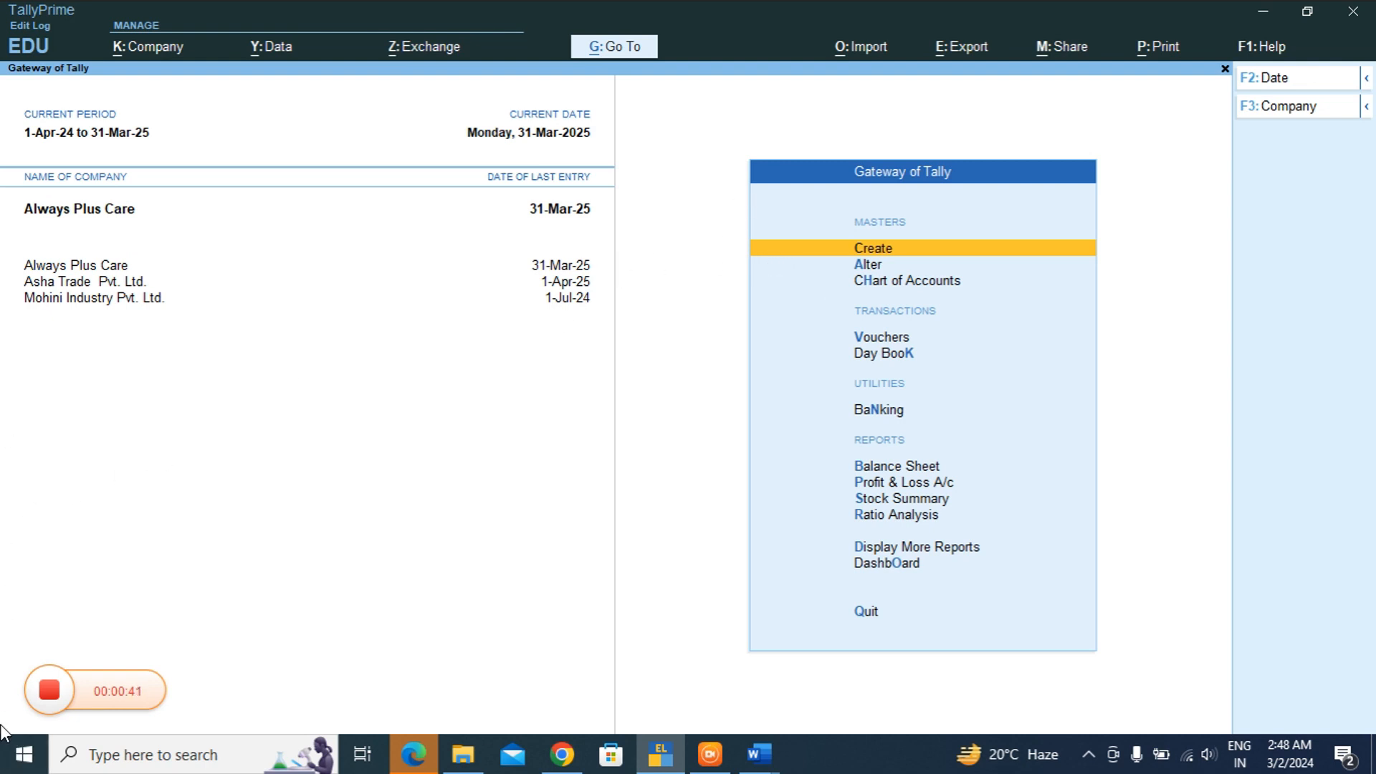
- Open the creation form for a new Location inventory master instead of altering the existing one
key("Return")
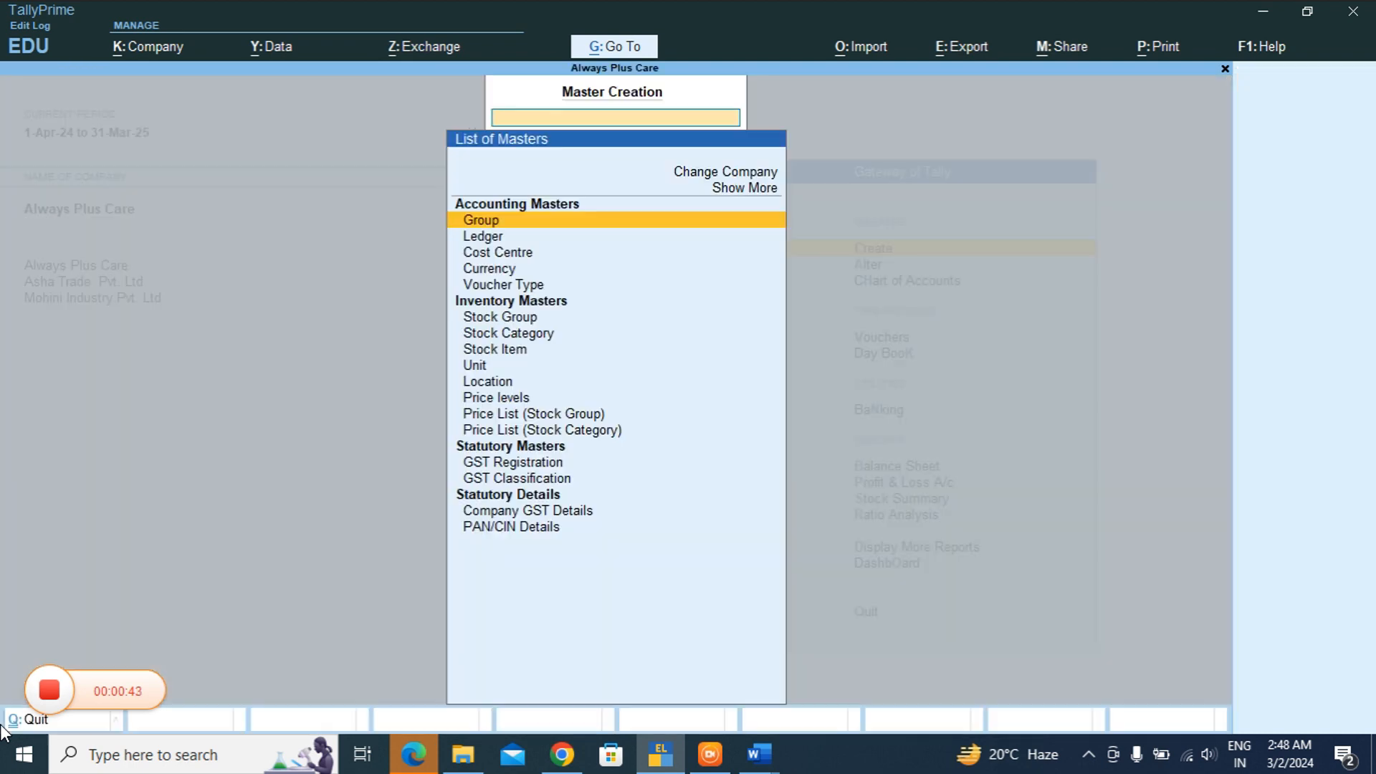
key("Down")
key("Down")
key("Down")
key("Down")
key("Down")
key("Down")
key("Down")
key("Down")
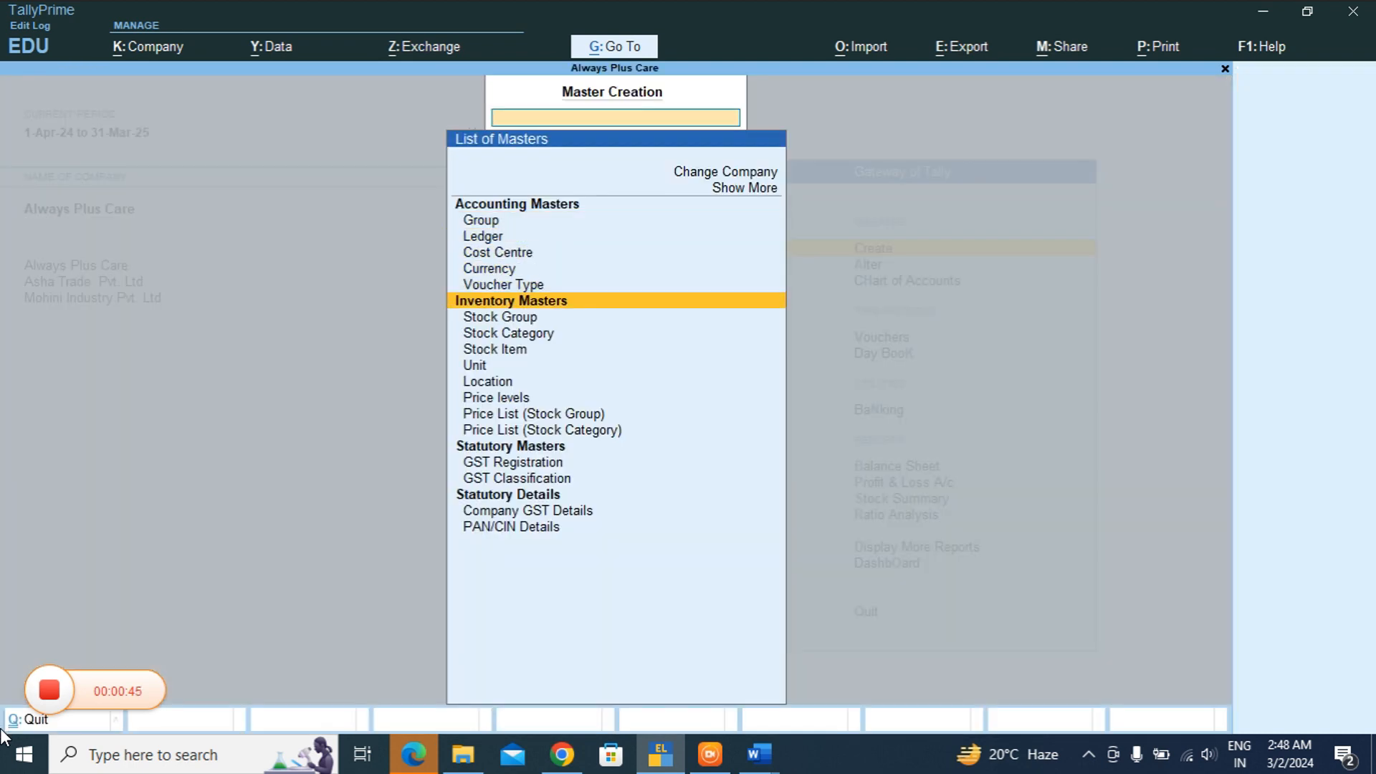
key("Down")
key("Return")
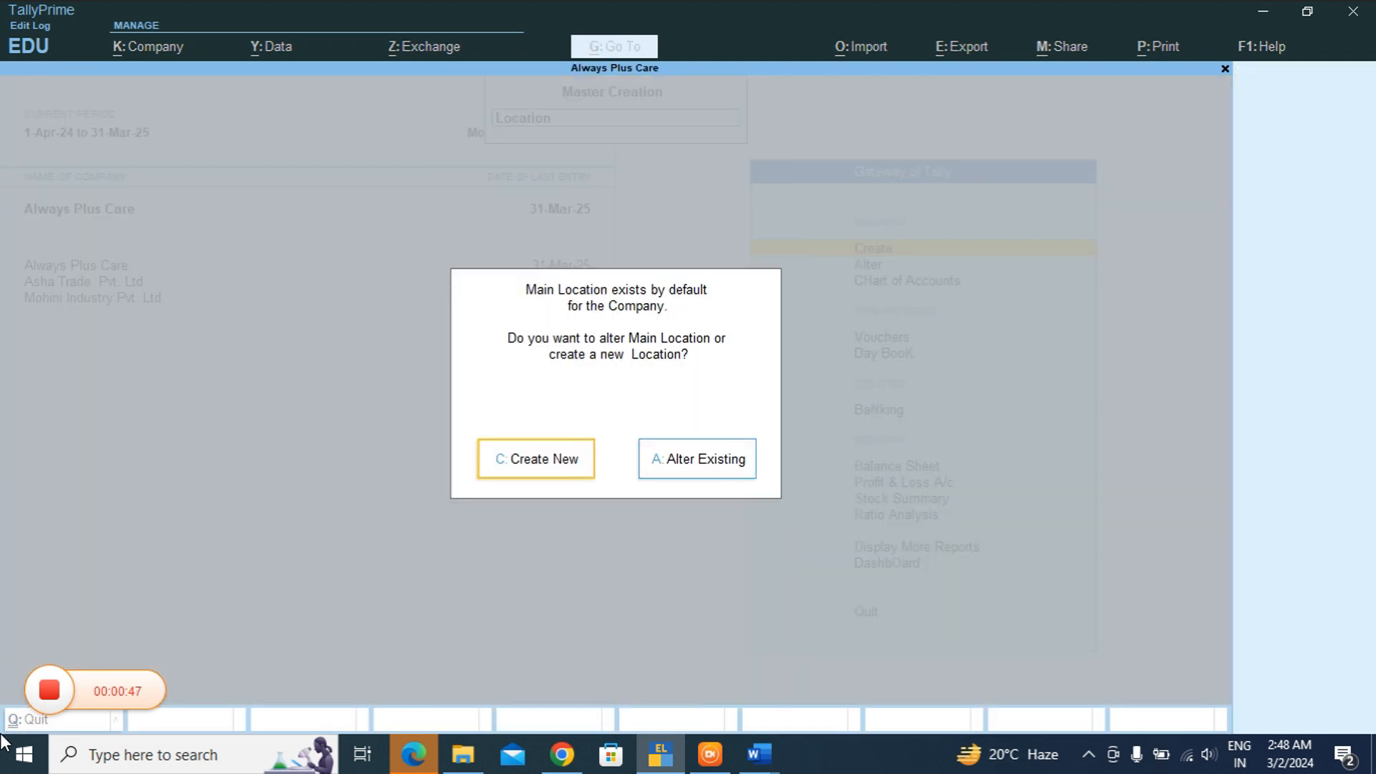
left_click(515, 465)
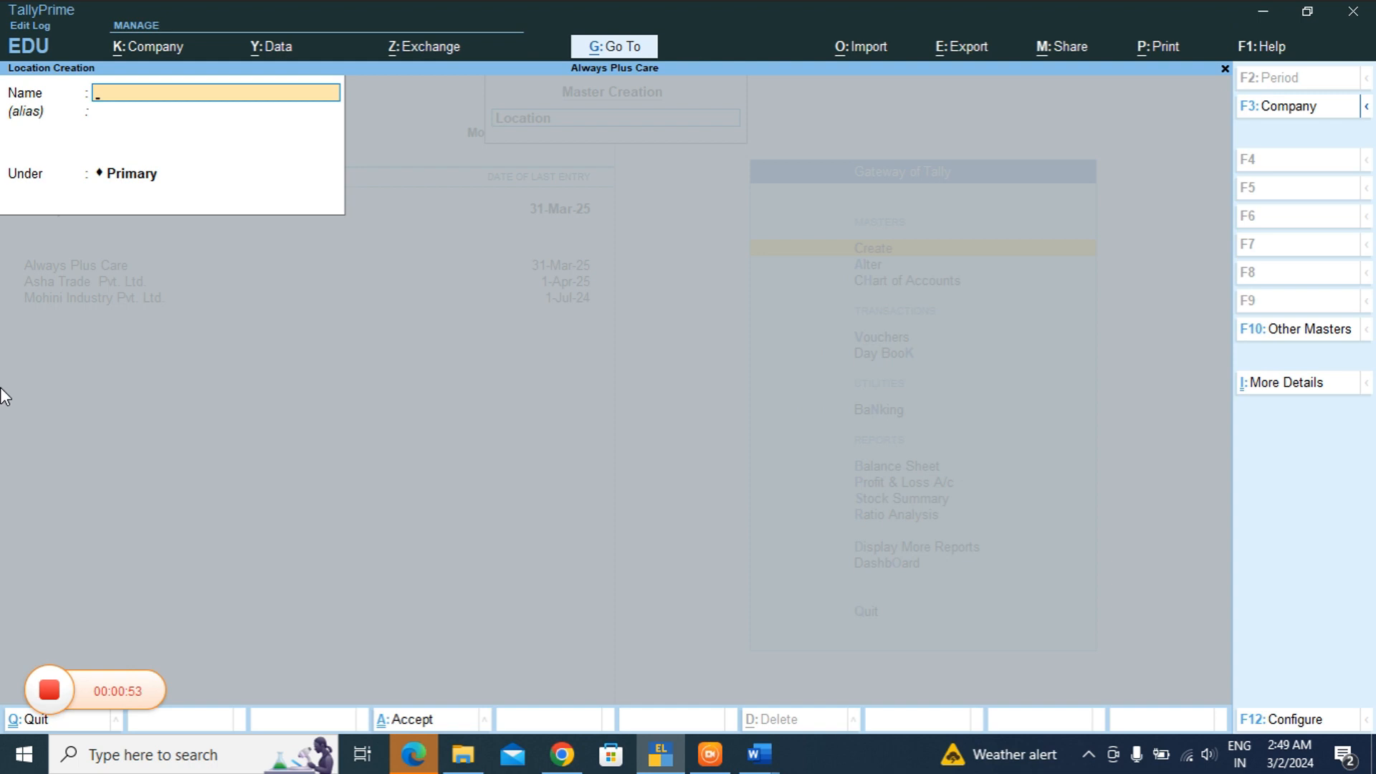
- Create a location named Delhi under Main Location and accept it
type("Delhi")
key("Return")
key("Return")
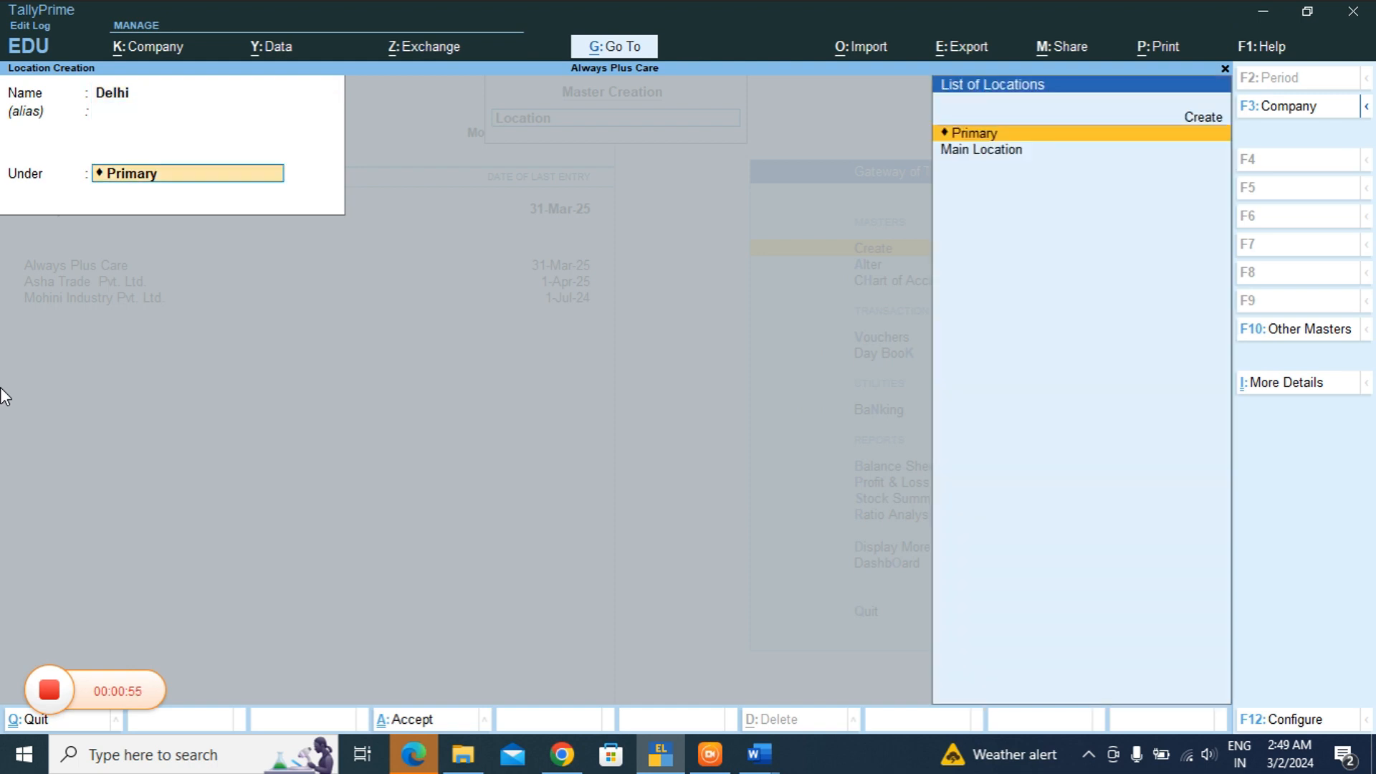
key("Return")
key("Escape")
key("Down")
key("Return")
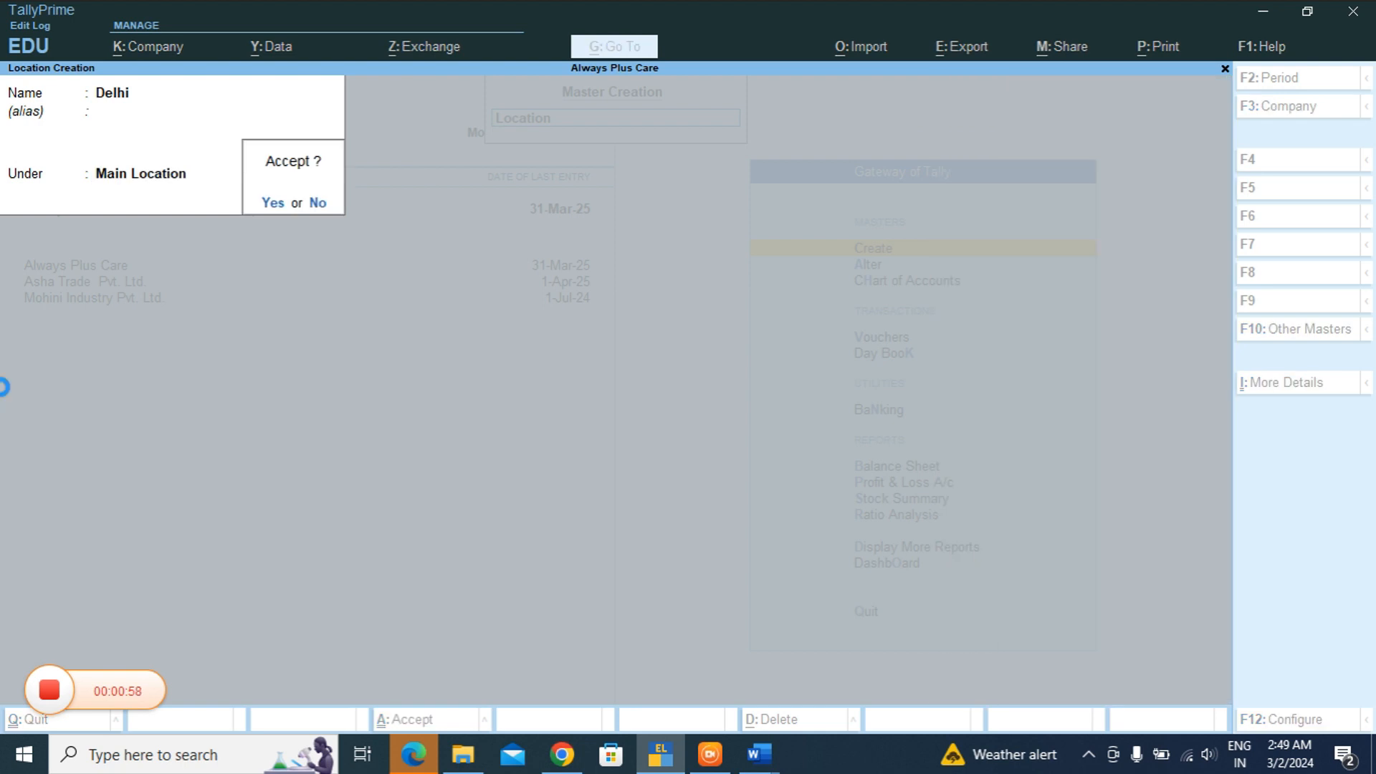
key("Return")
- Create a location named Mumbai without an alias, keeping it under Primary
type("Muma")
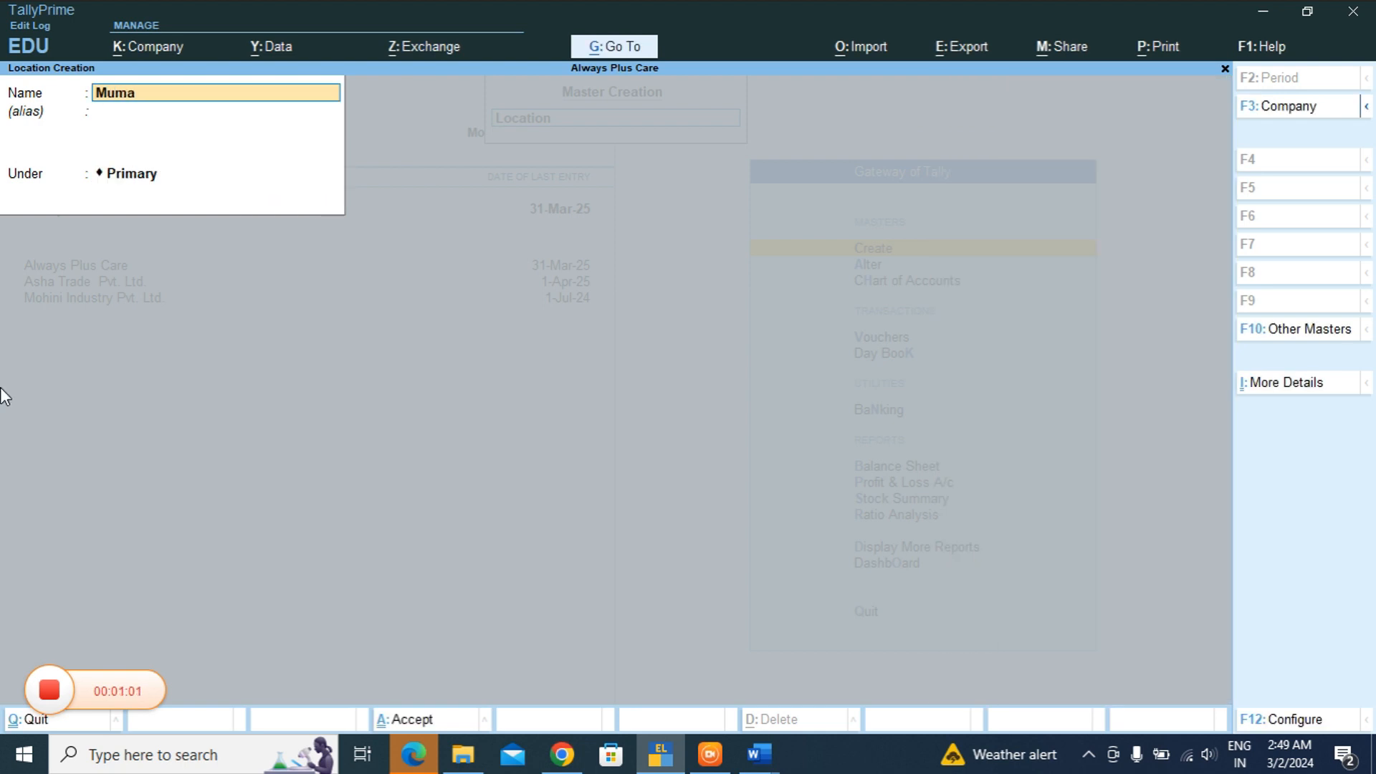
key("BackSpace")
type("bai")
key("Return")
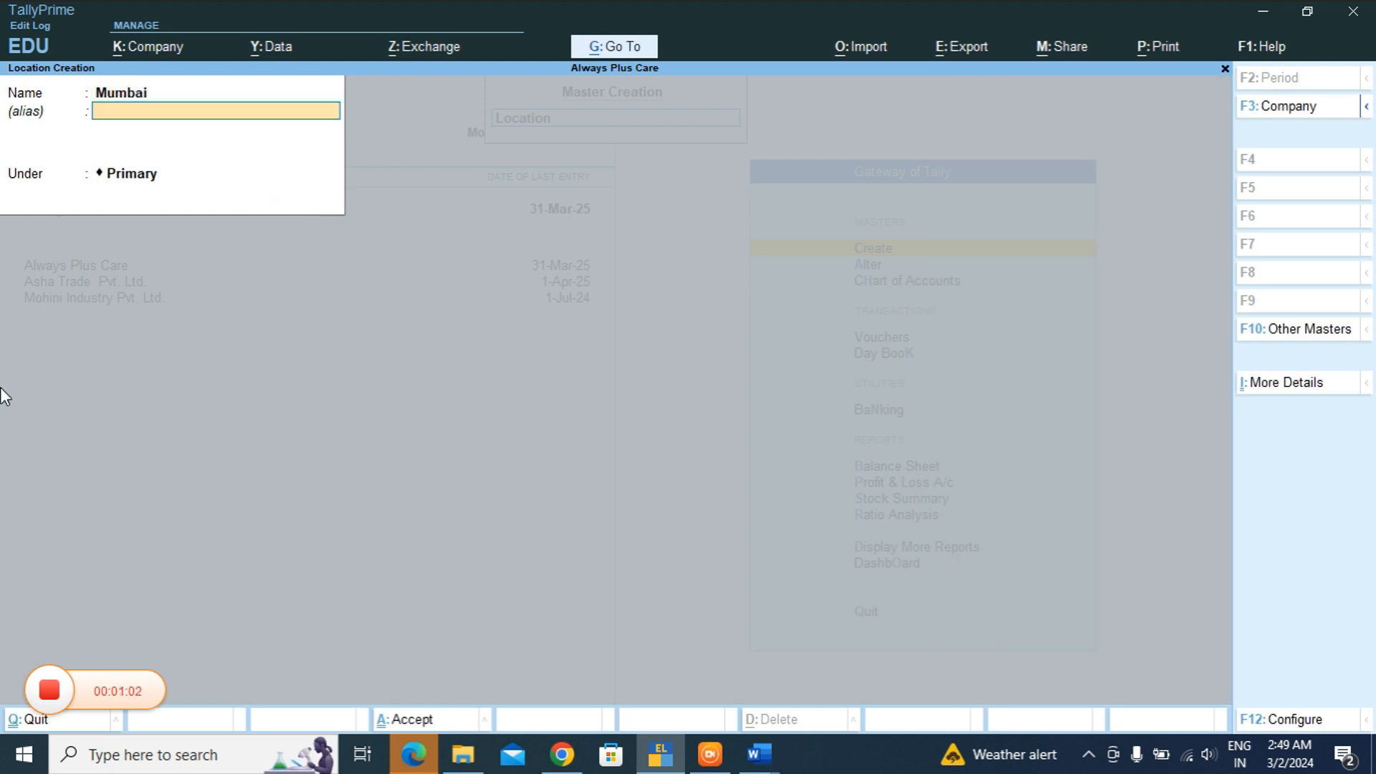
key("Return")
key("Return")
key("Return")
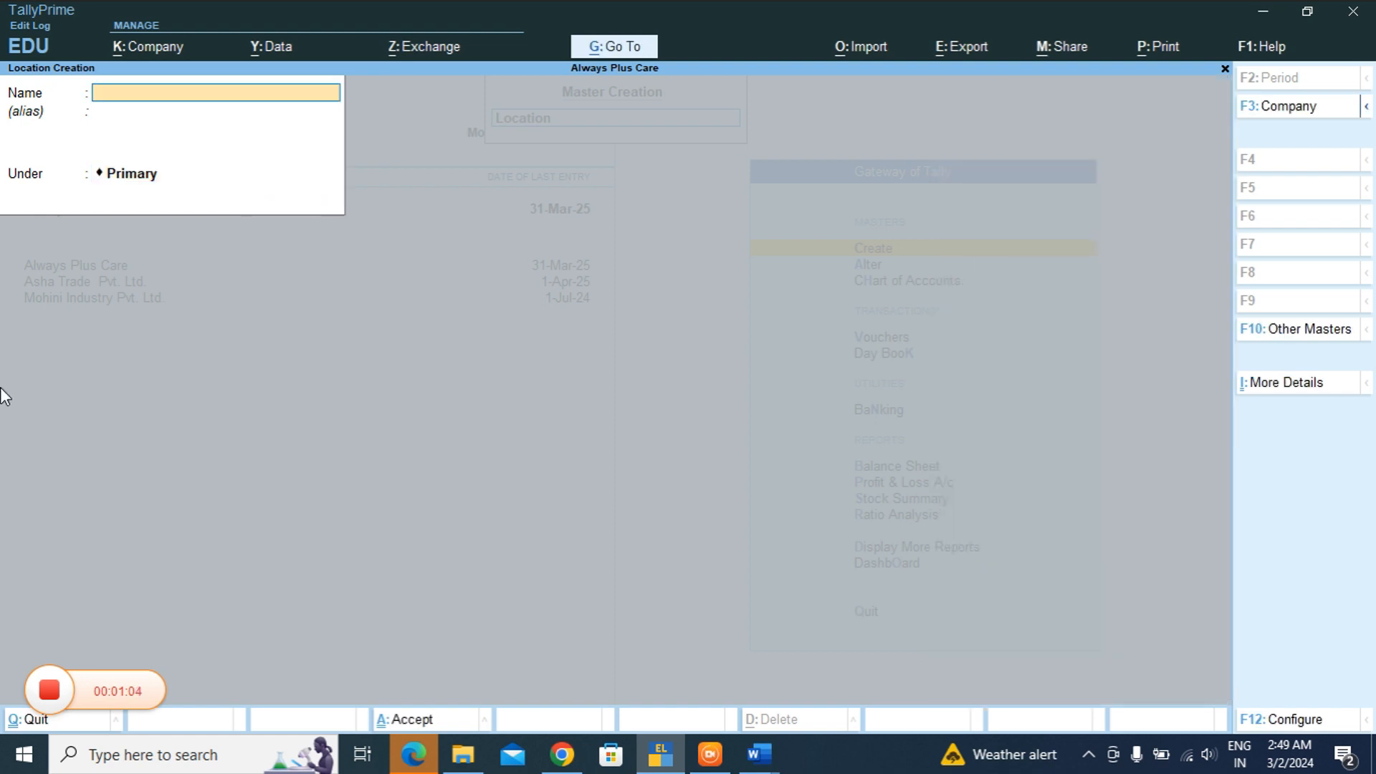
- Create a location named Kolkata under Main Location and accept it
type("Kolkata")
key("Return")
key("Return")
key("Down")
key("Down")
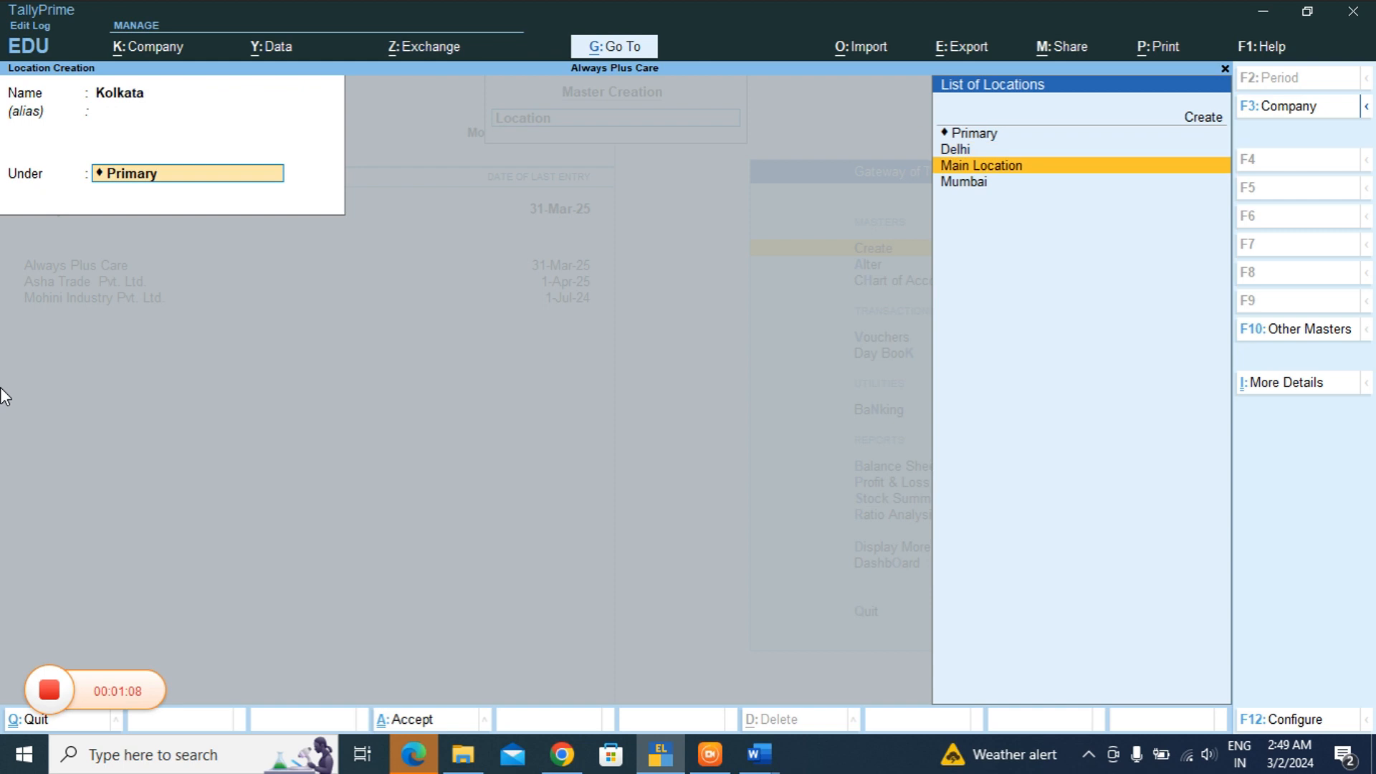
key("Return")
key("Return")
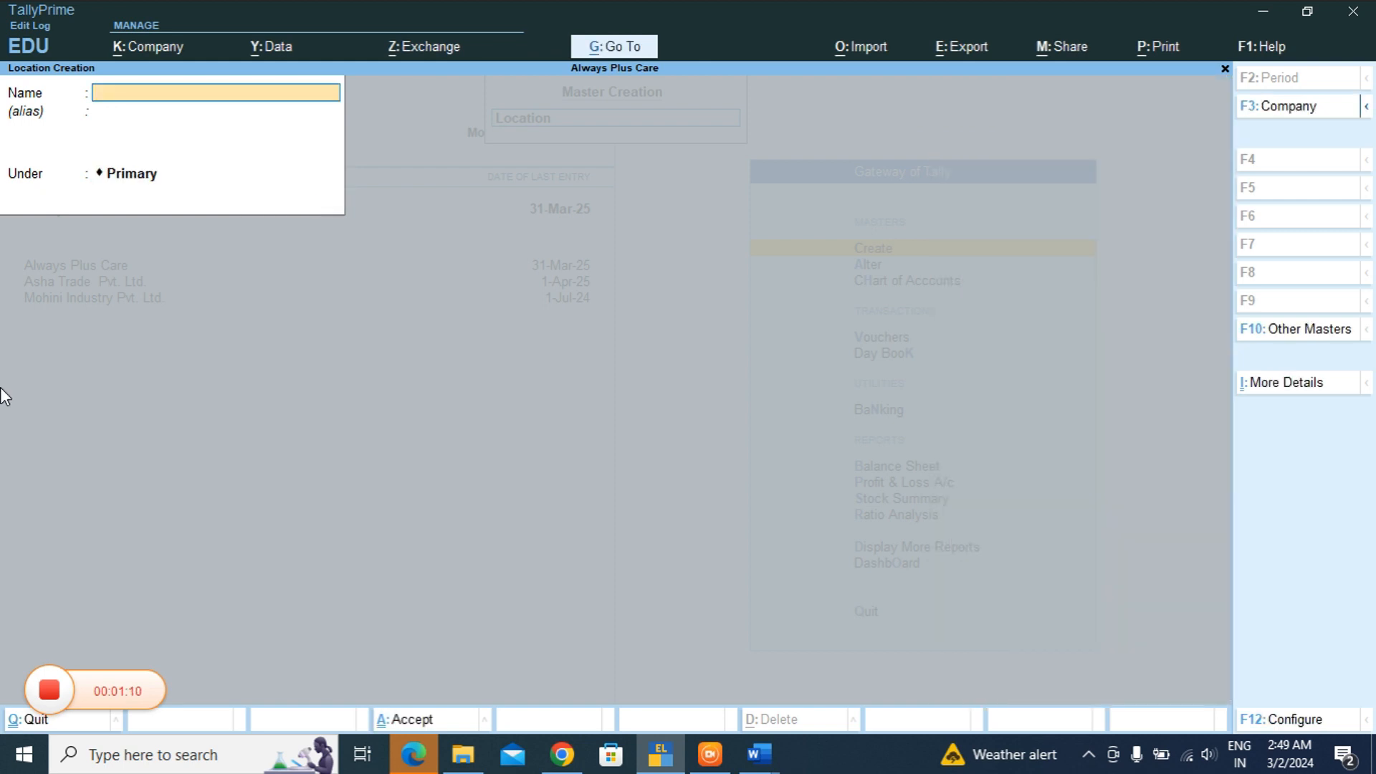
- Create a location named Up under Primary, accept it and leave location creation
type("Up")
key("Return")
key("Return")
key("Return")
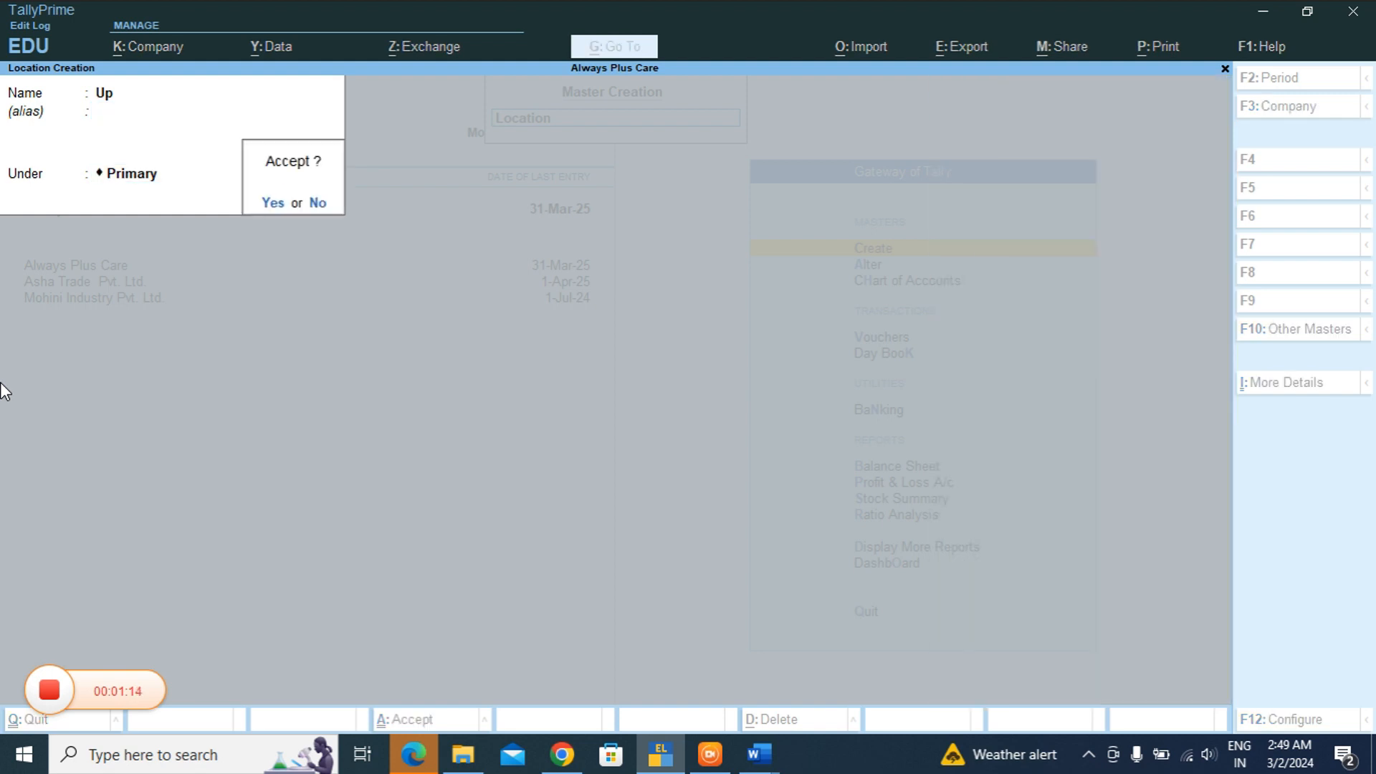
key("Return")
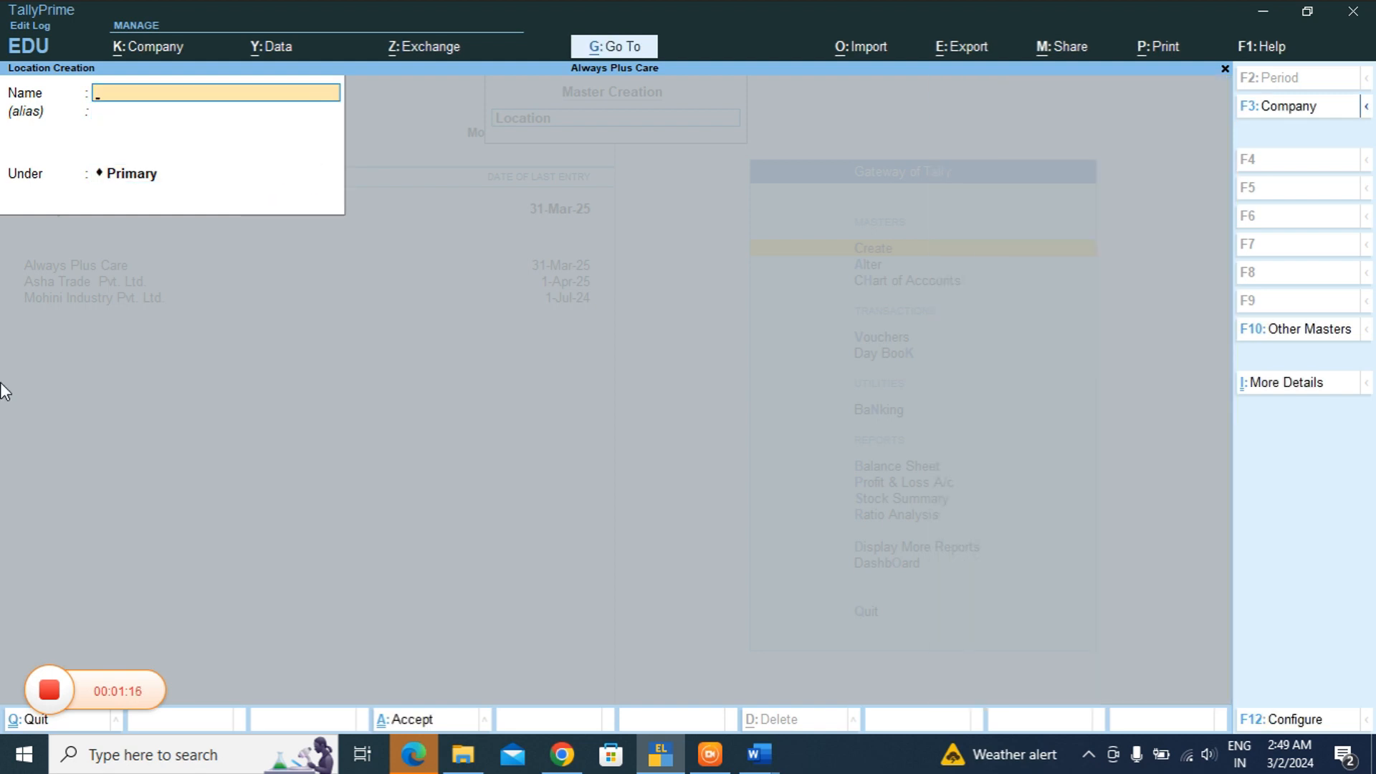
key("Escape")
key("Return")
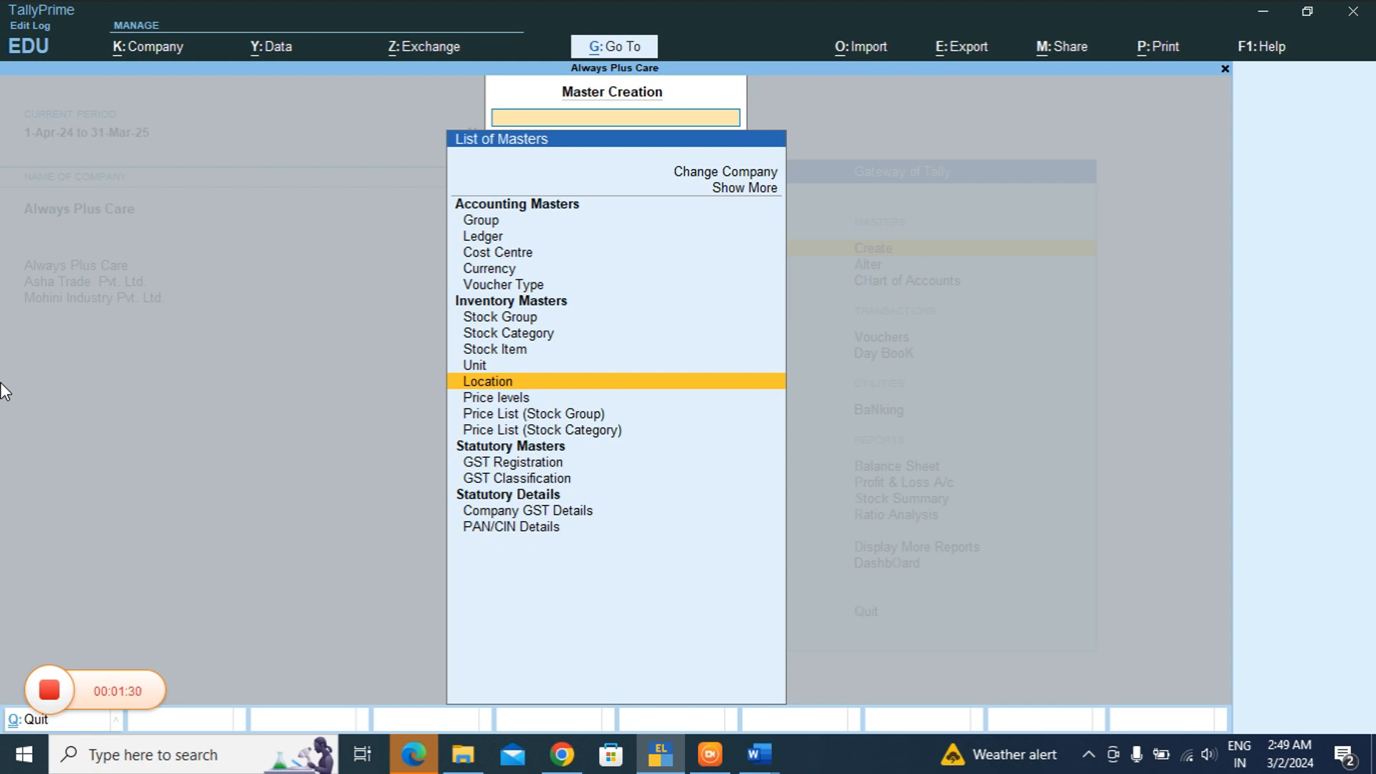
- Open stock group creation and set Provide GST Details to No in its configuration
key("space")
left_click(495, 320)
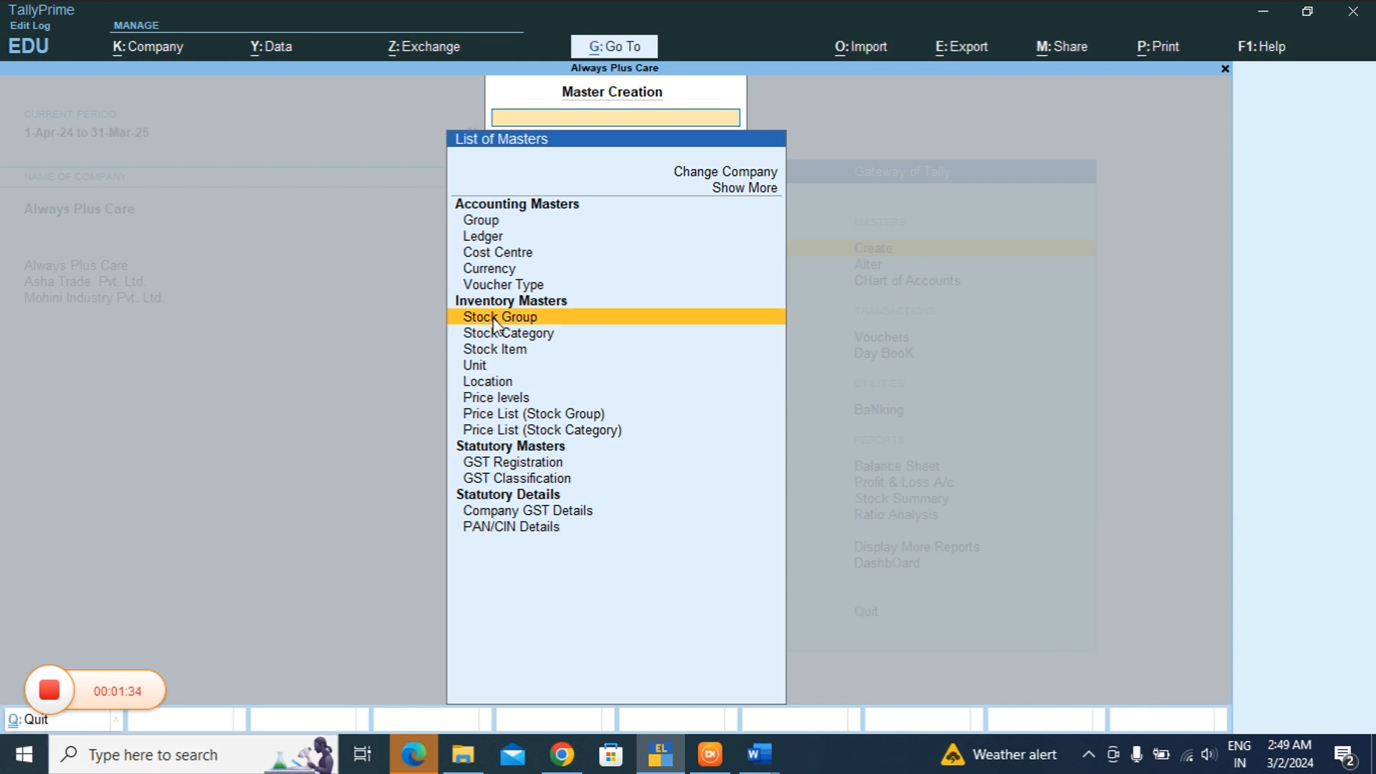
left_click(494, 321)
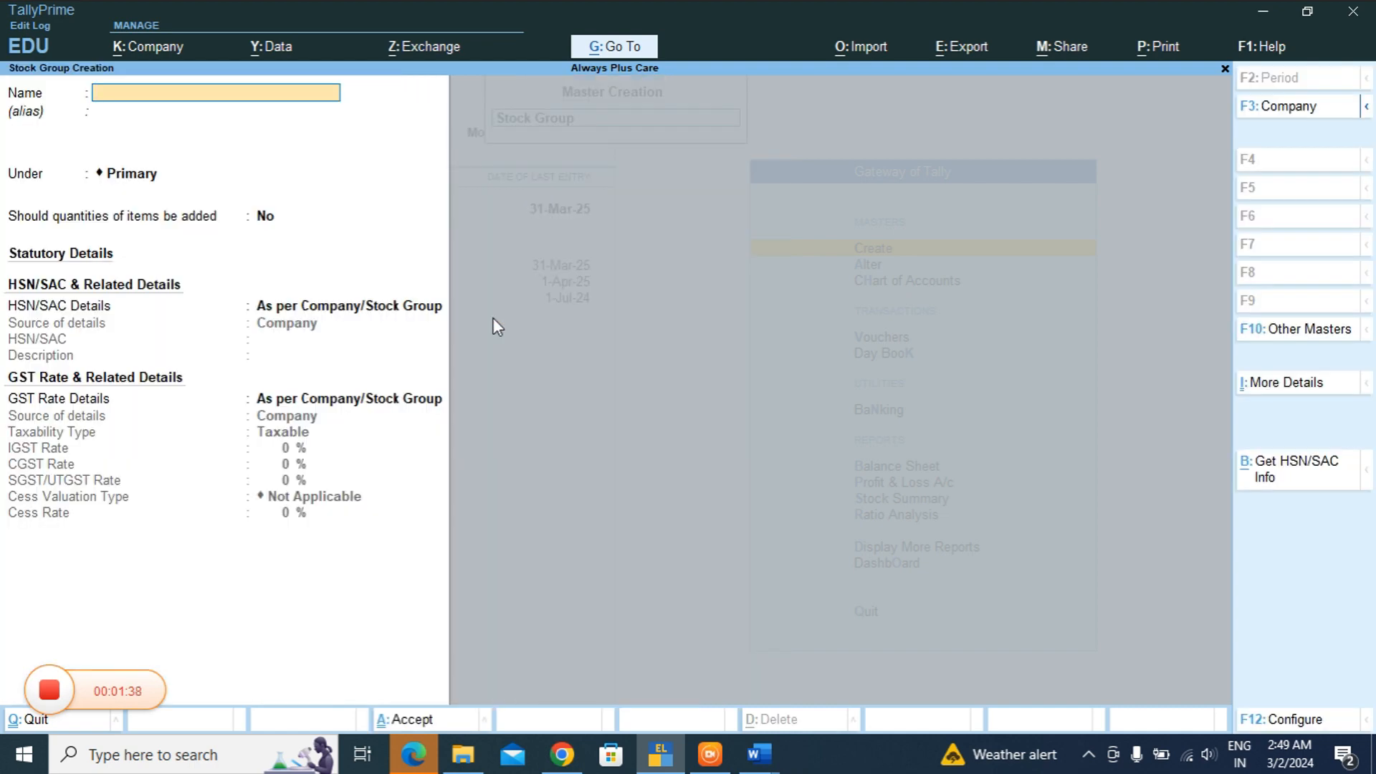
key("F12")
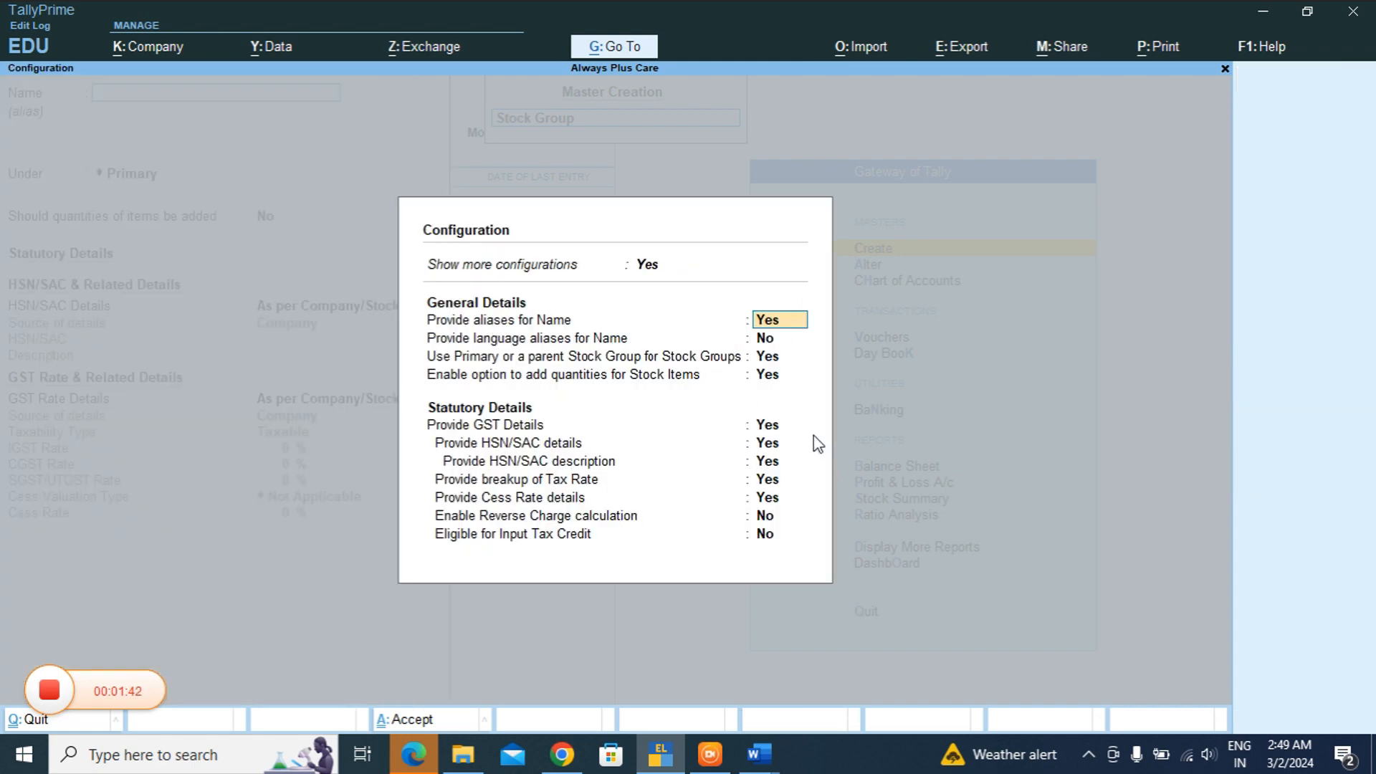
left_click(780, 427)
type("no")
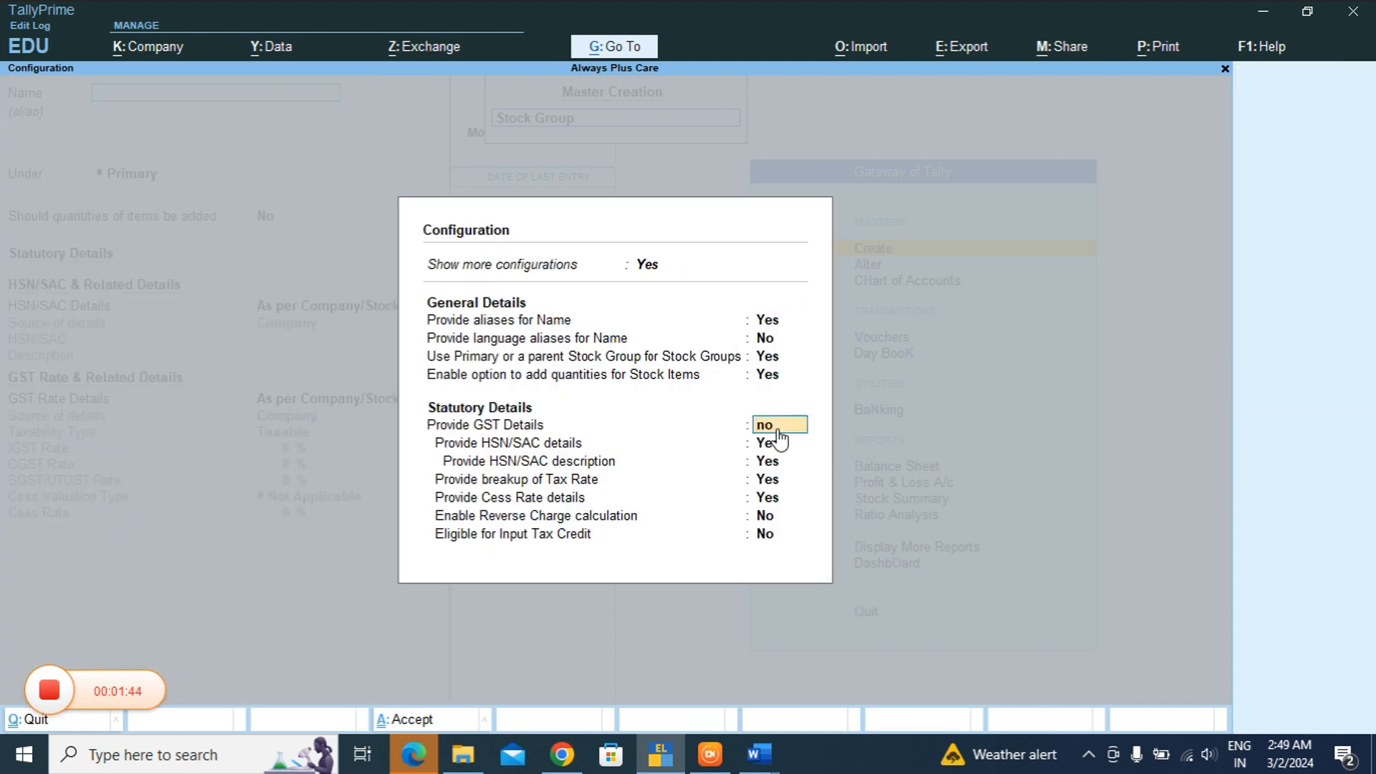
key("ctrl+a")
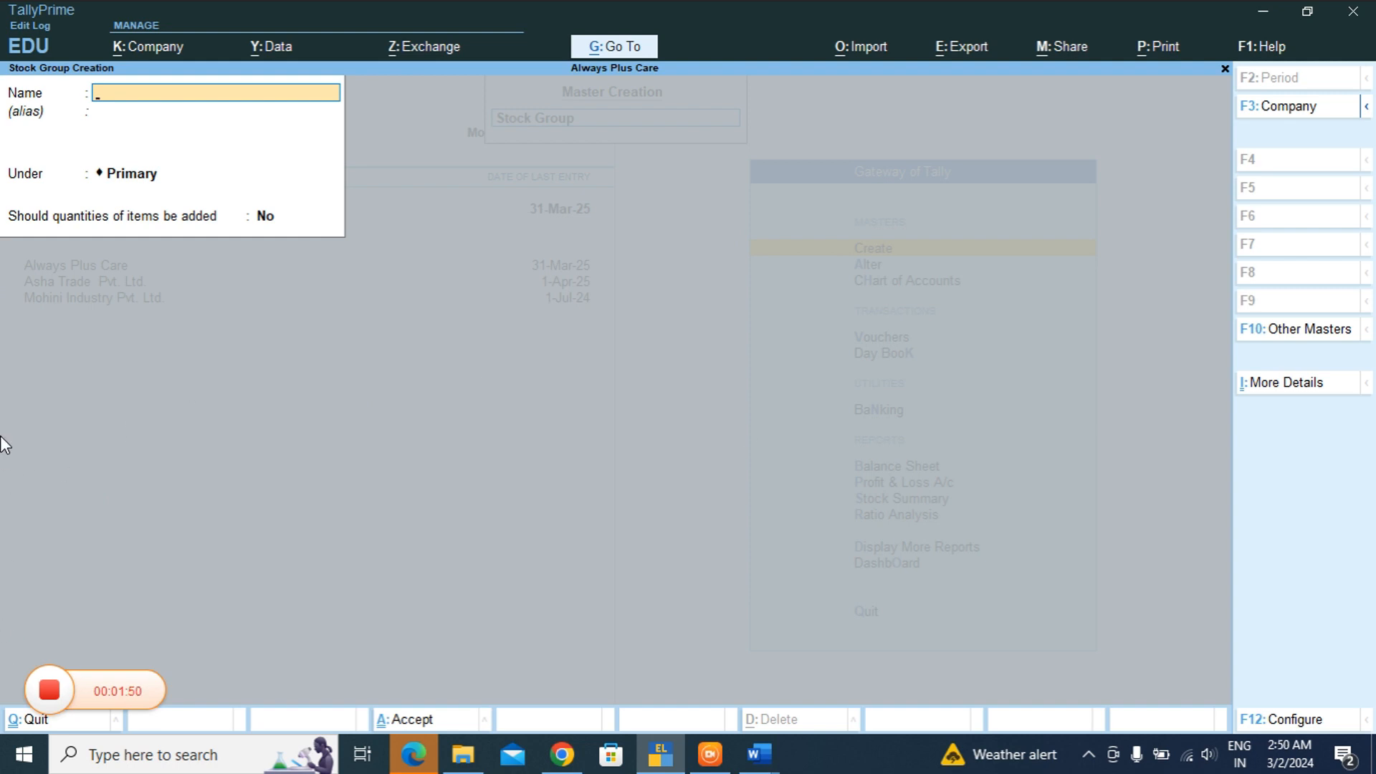
- Create a stock group named Oil under Grocery, with item quantities added set to Yes
type("Oil")
key("Return")
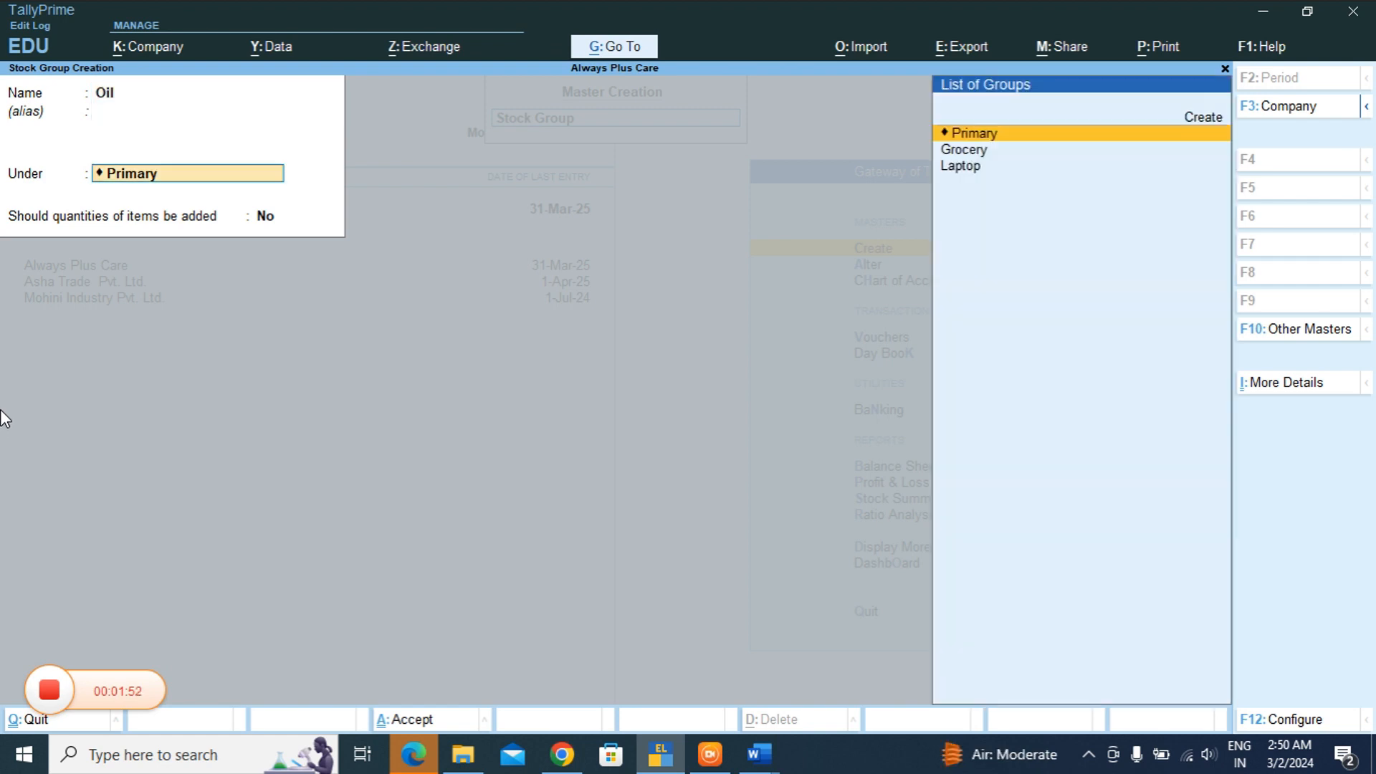
key("Down")
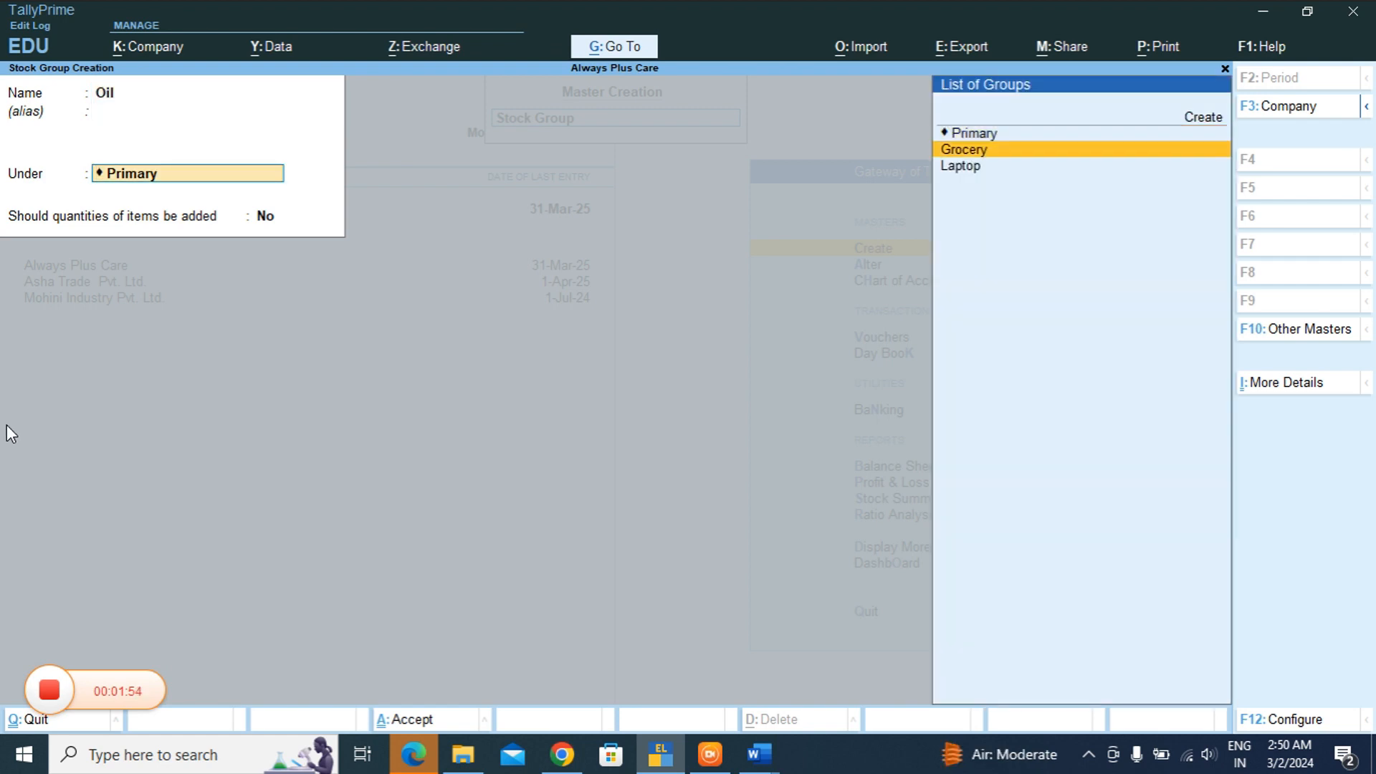
key("Return")
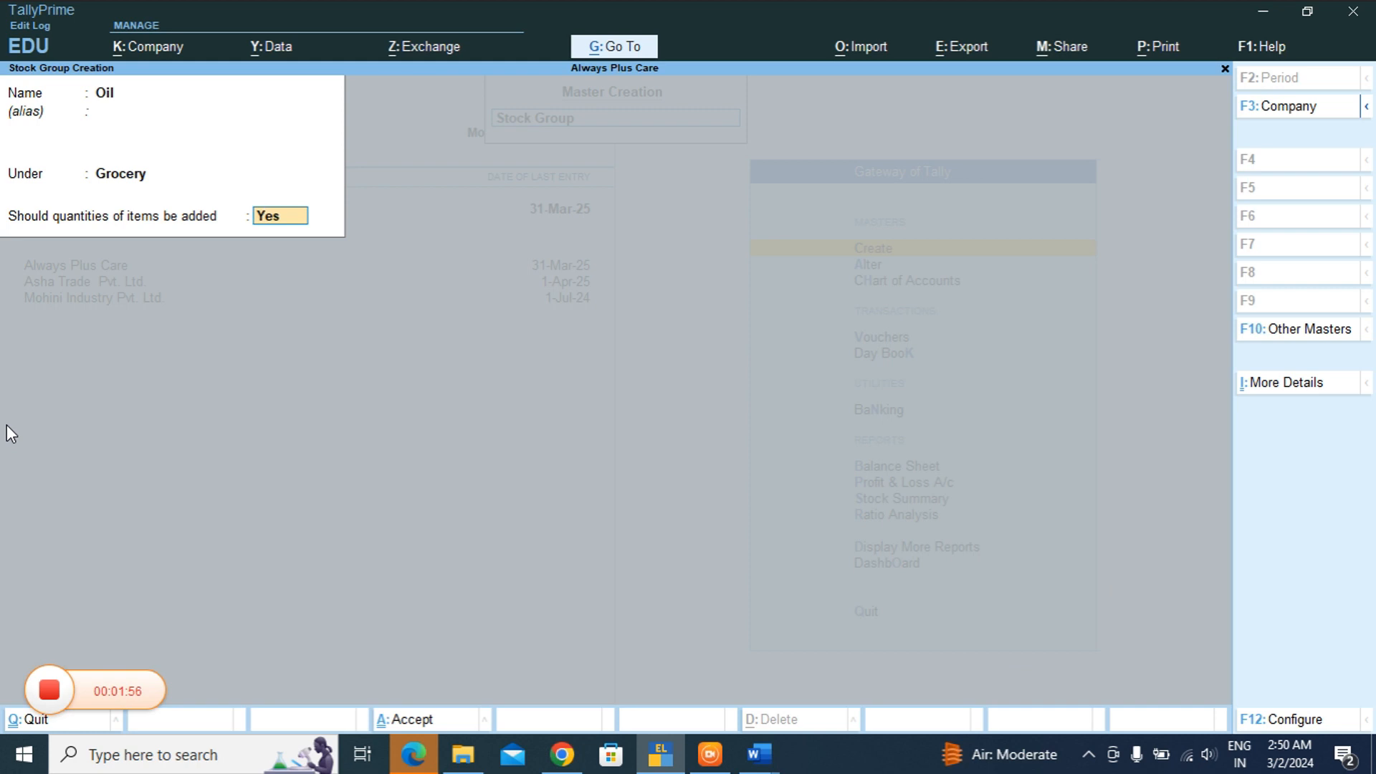
key("Return")
key("Return")
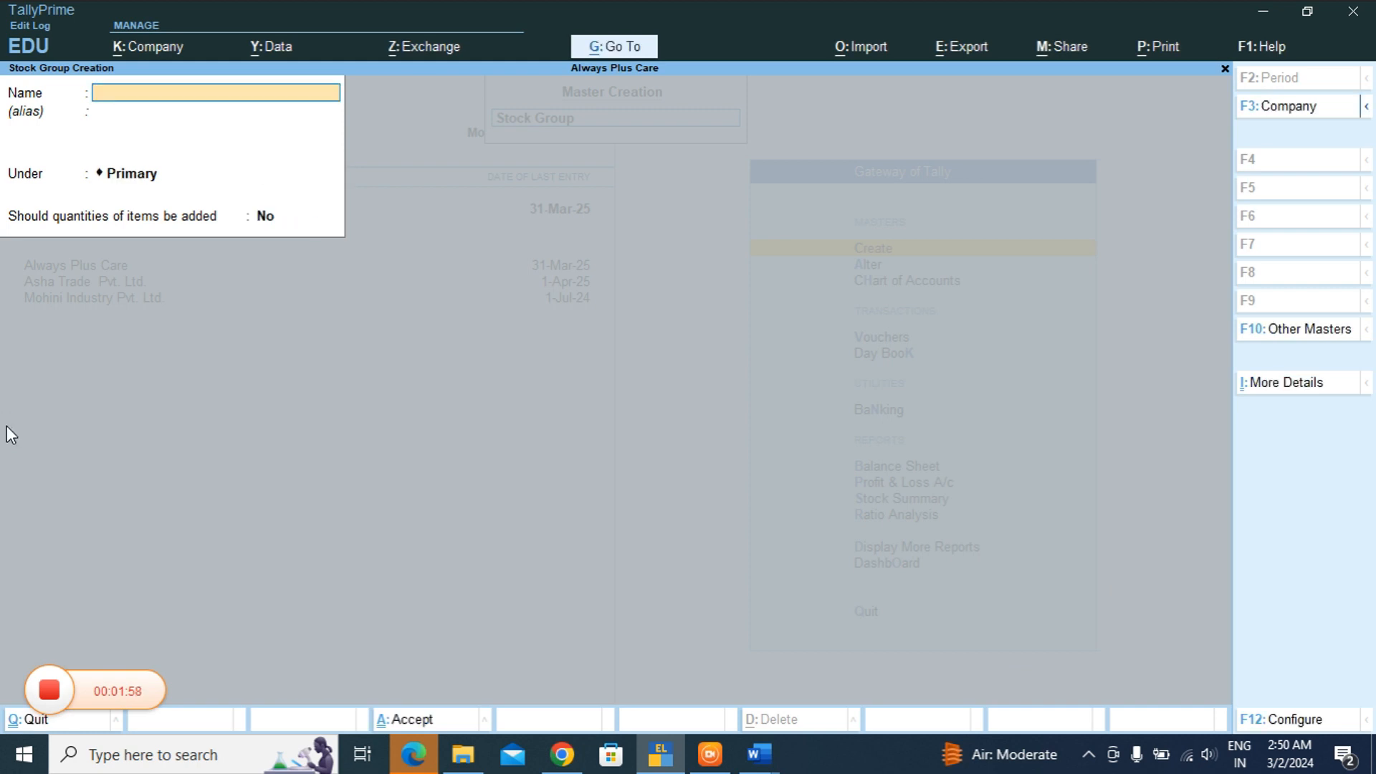
- Create a stock group named Spiecs under Primary with item quantities added set to No, and leave stock group creation
type("Spics")
key("BackSpace")
key("BackSpace")
type("es")
type("s")
key("Return")
key("Return")
key("Return")
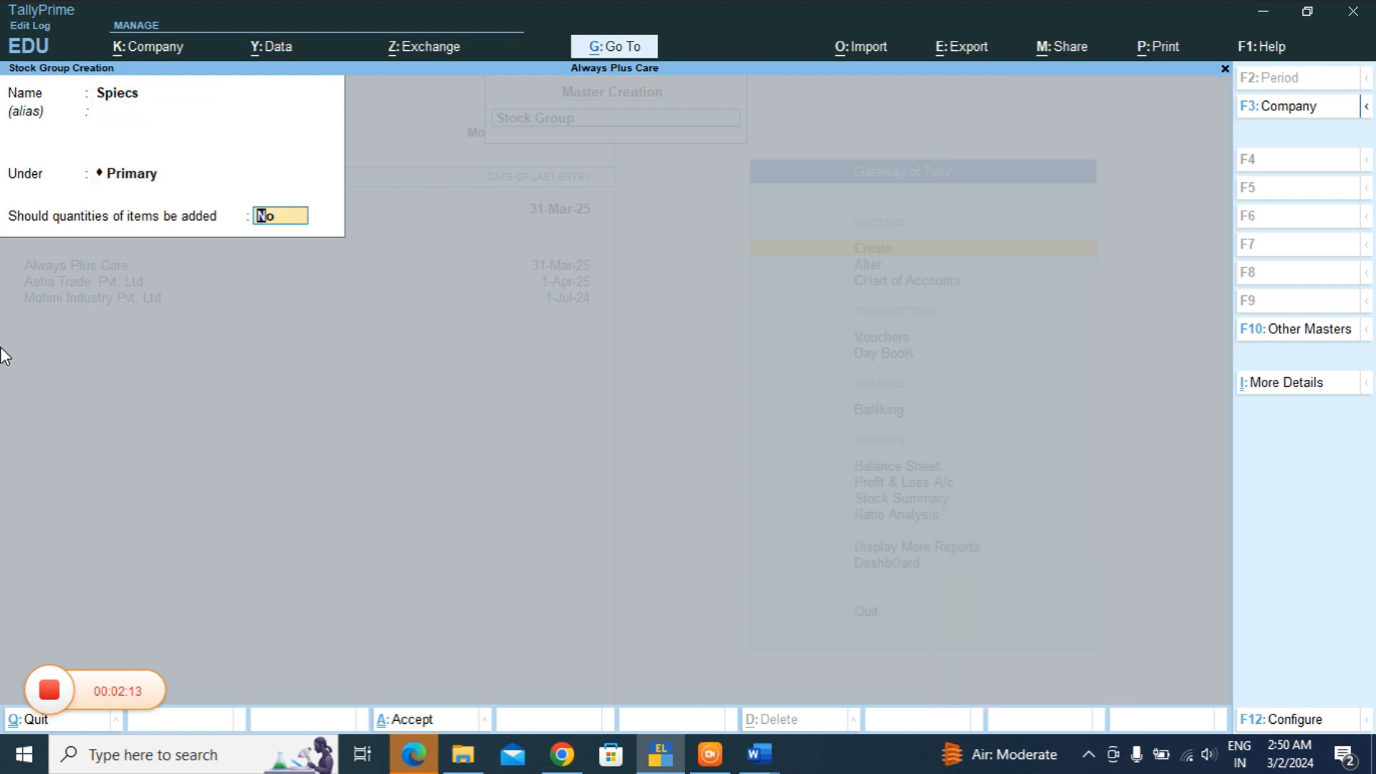
key("Return")
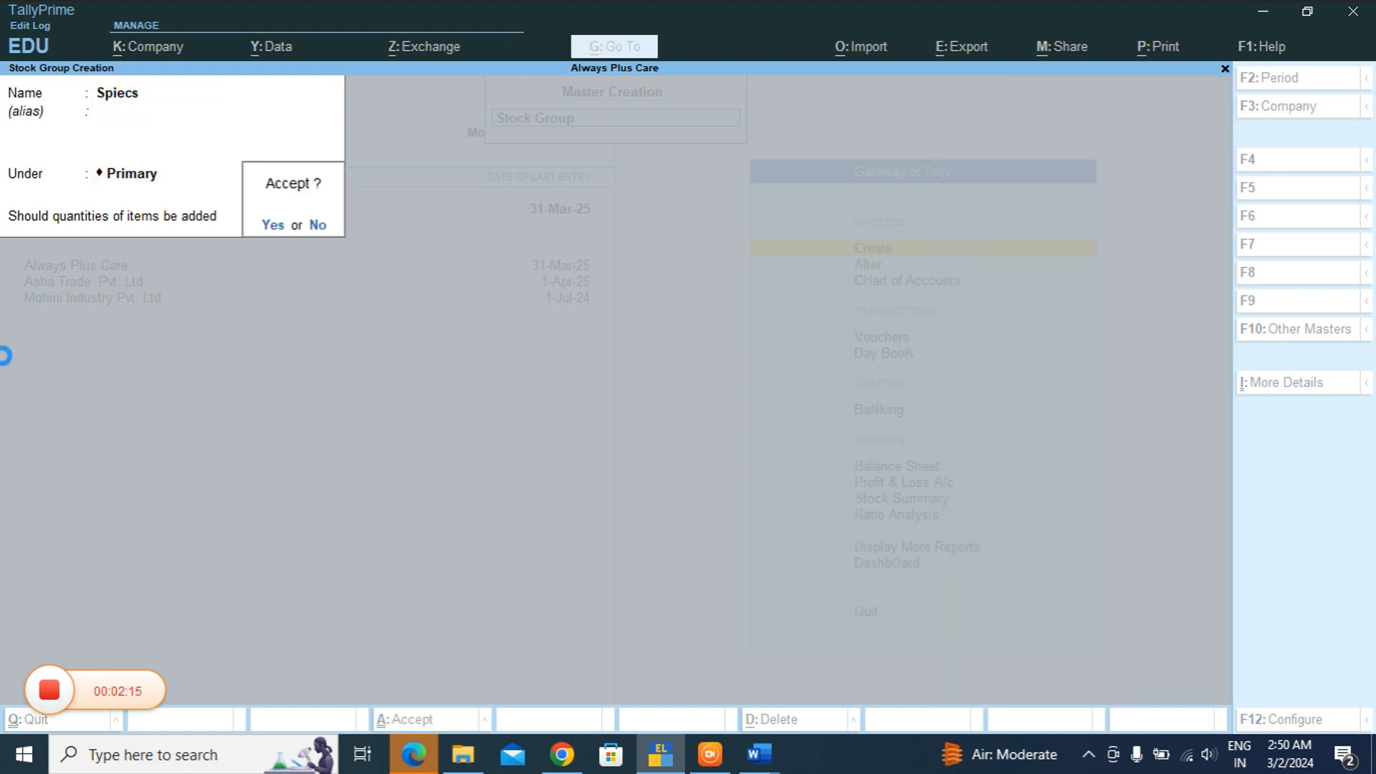
key("Return")
key("Escape")
- Open the list of existing units for alteration from the inventory masters
key("Down")
key("Down")
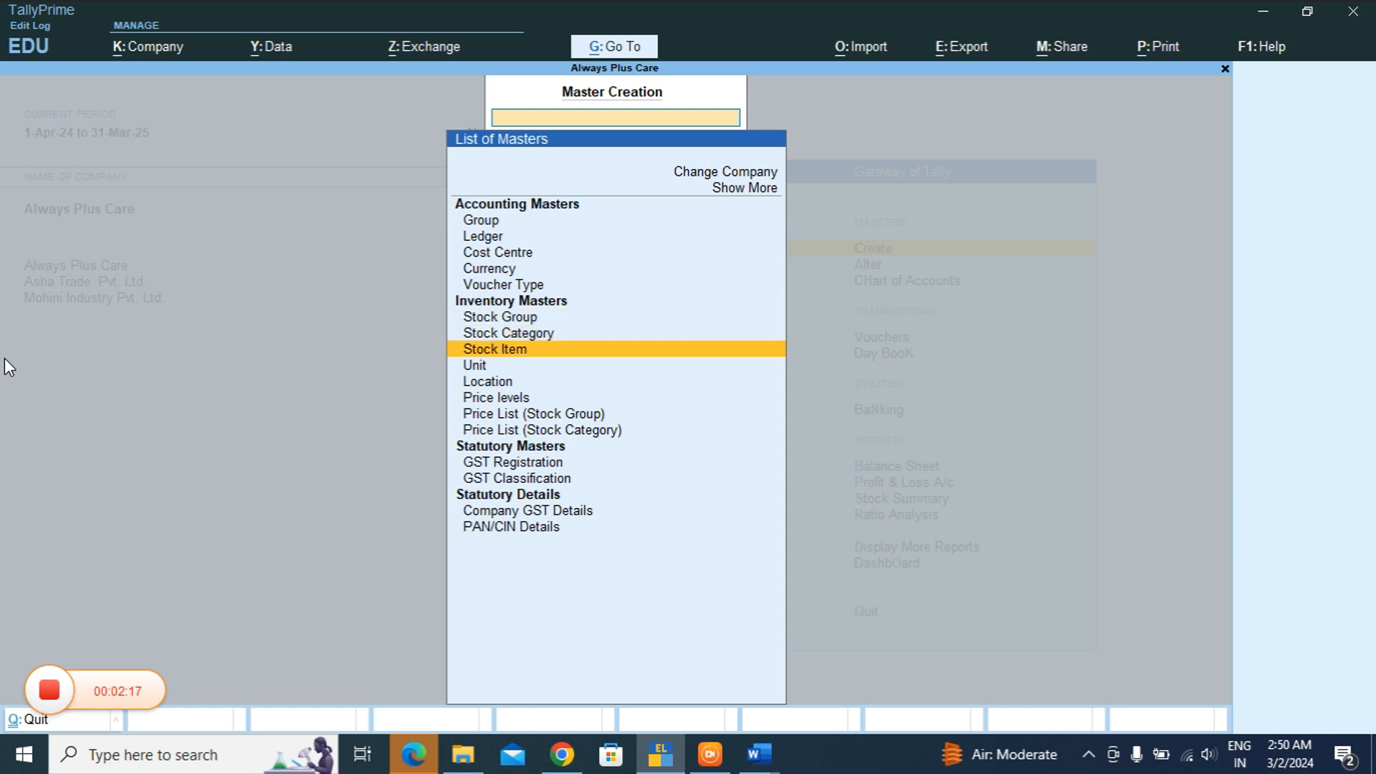
key("Escape")
key("Down")
key("Return")
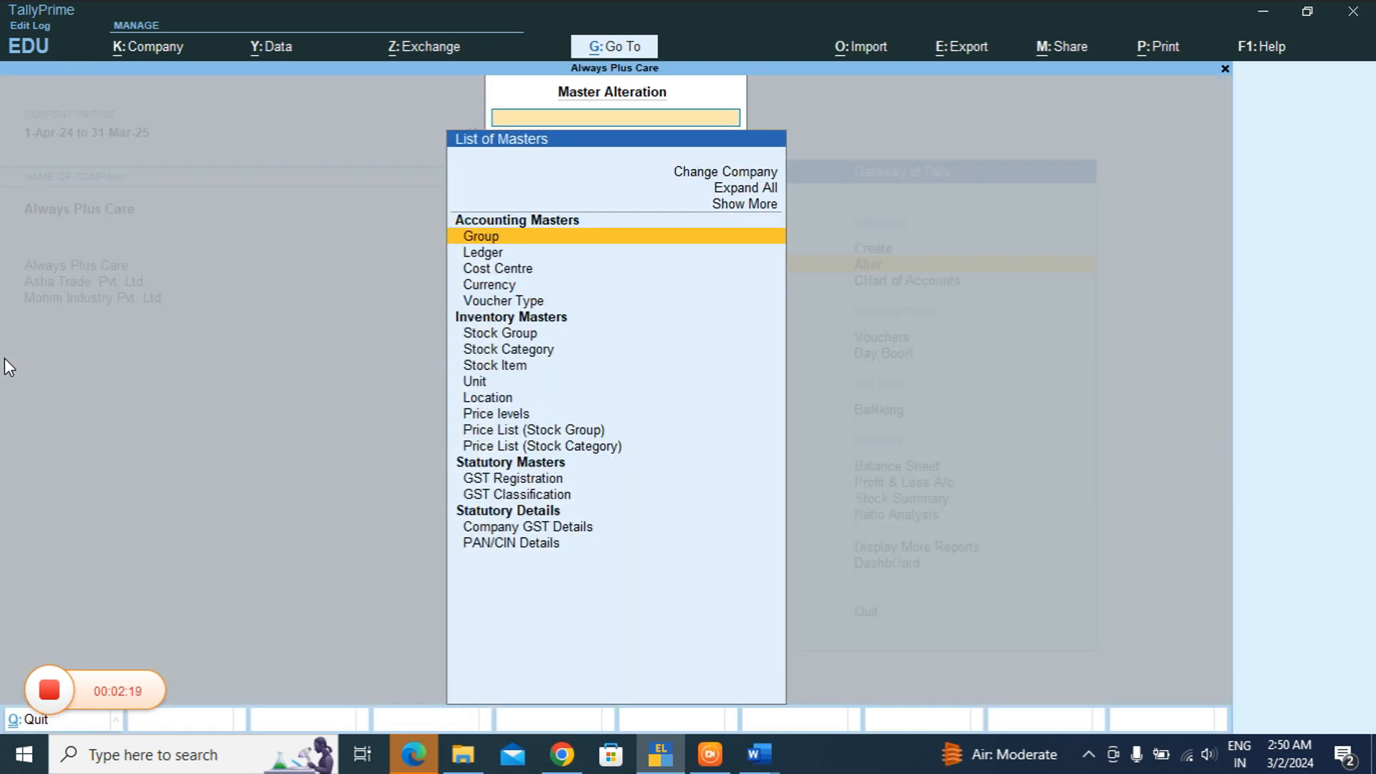
key("Down")
key("Down")
key("Down")
key("Down")
key("Down")
key("Down")
key("Down")
key("Down")
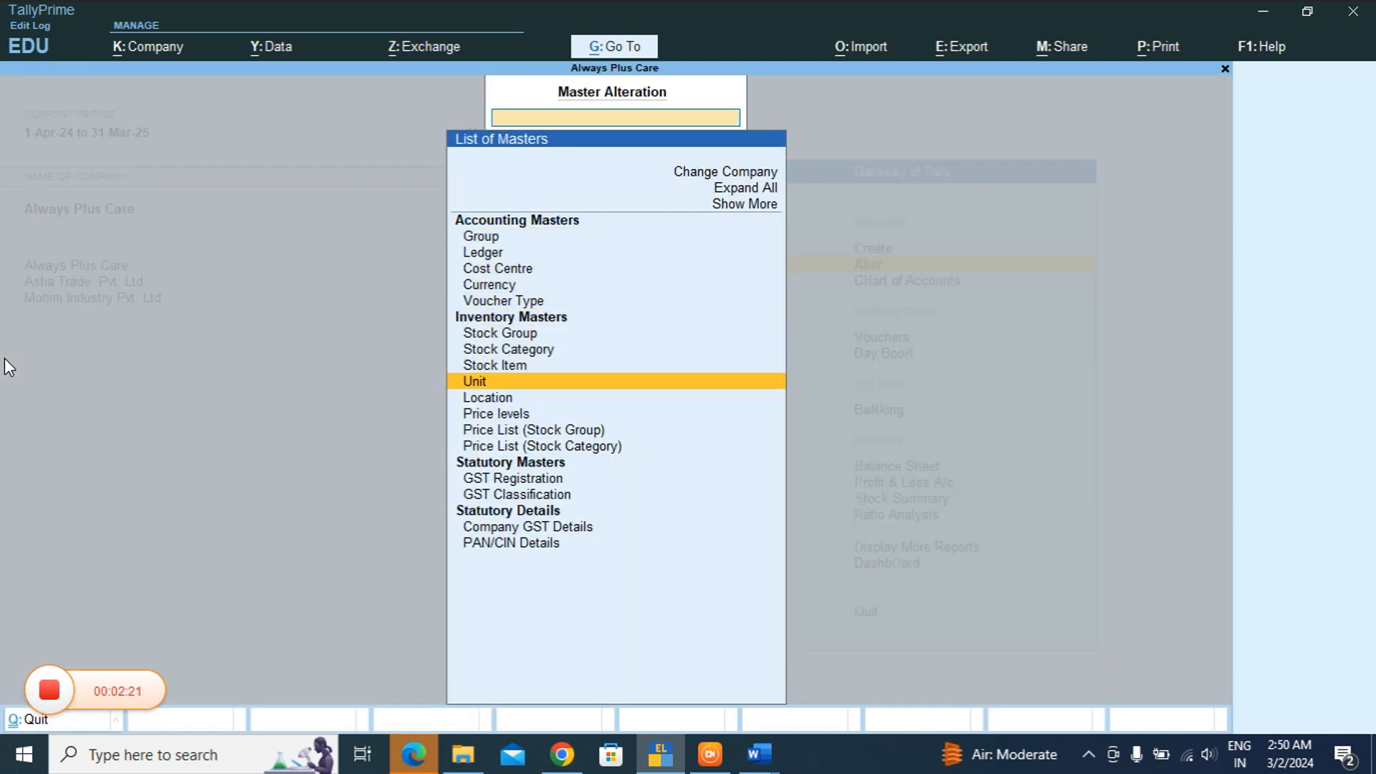
key("Return")
- Create a simple unit with symbol gm, formal name Gram and 0 decimal places, and return to the unit list
key("Down")
key("Down")
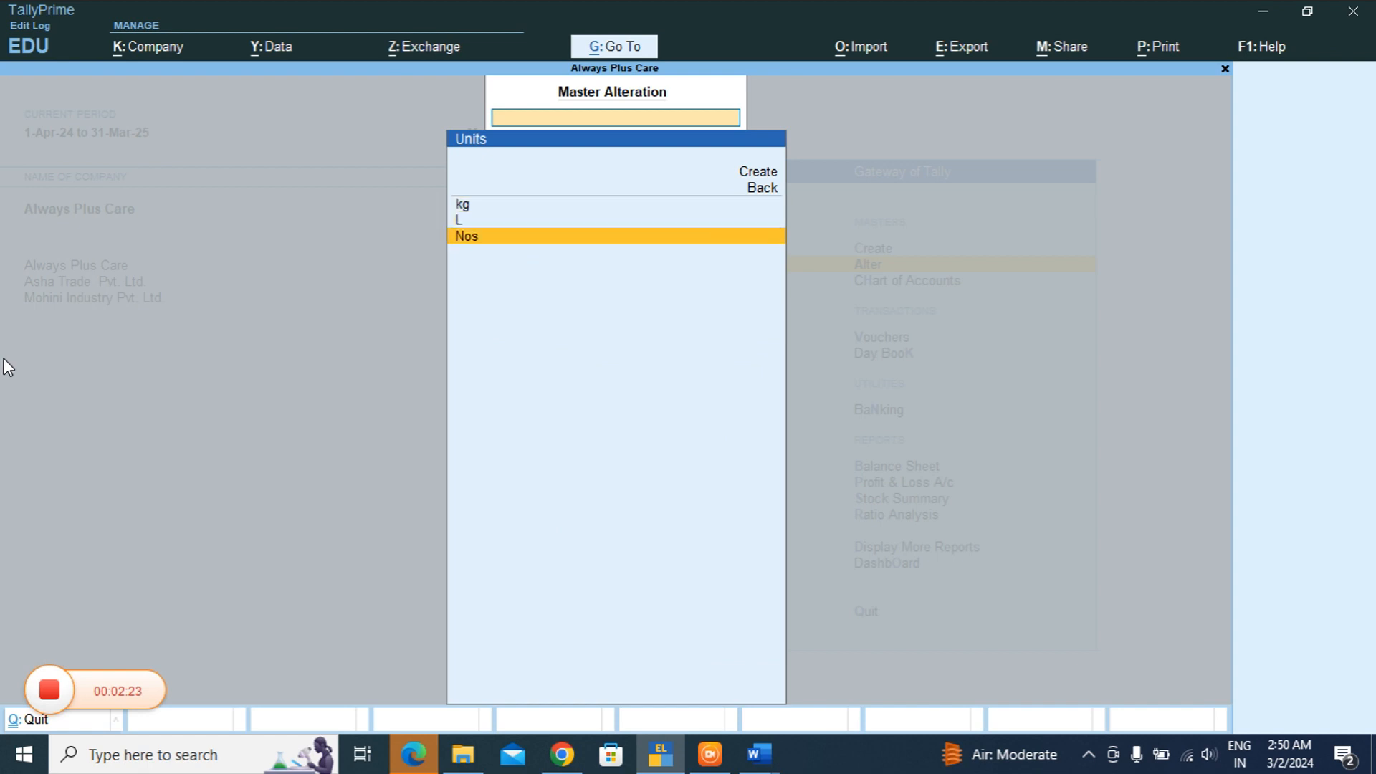
key("Down")
key("Up")
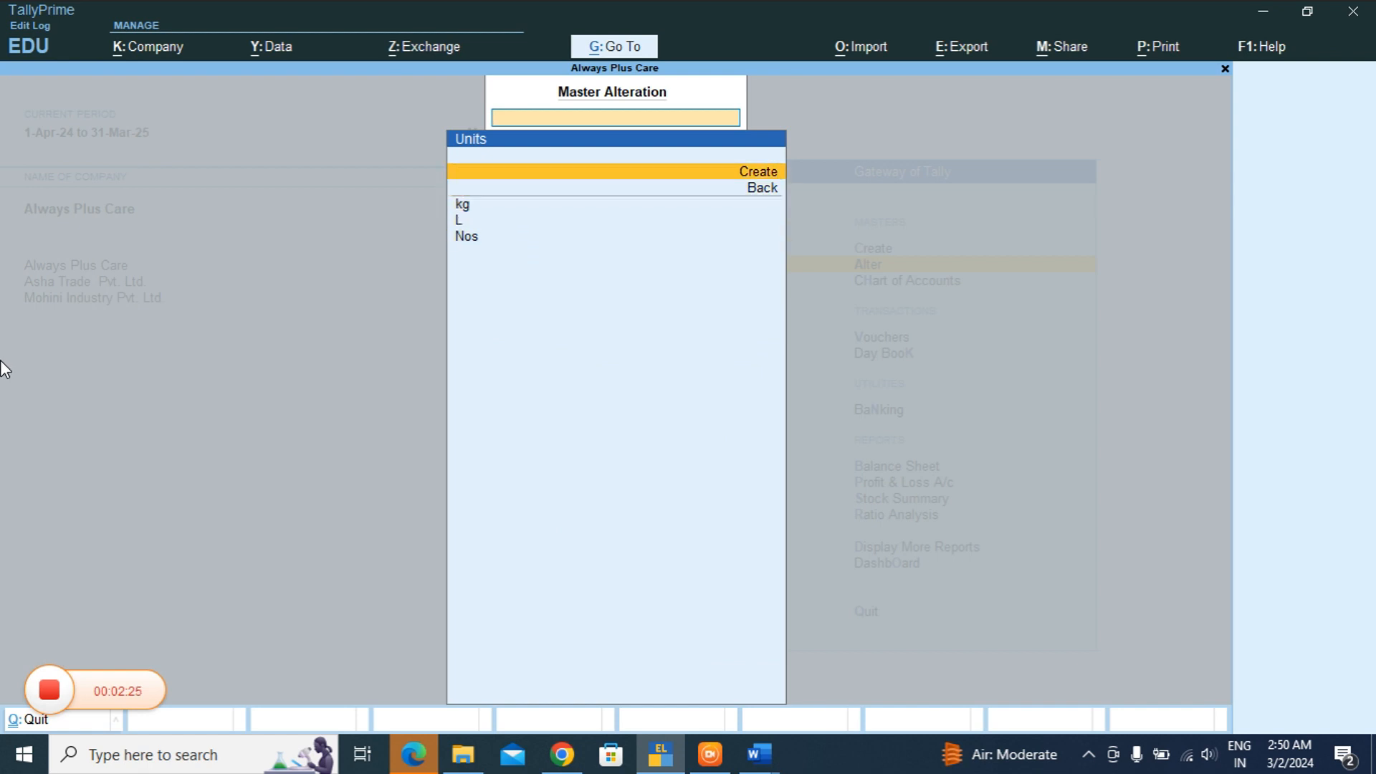
key("Return")
type("g")
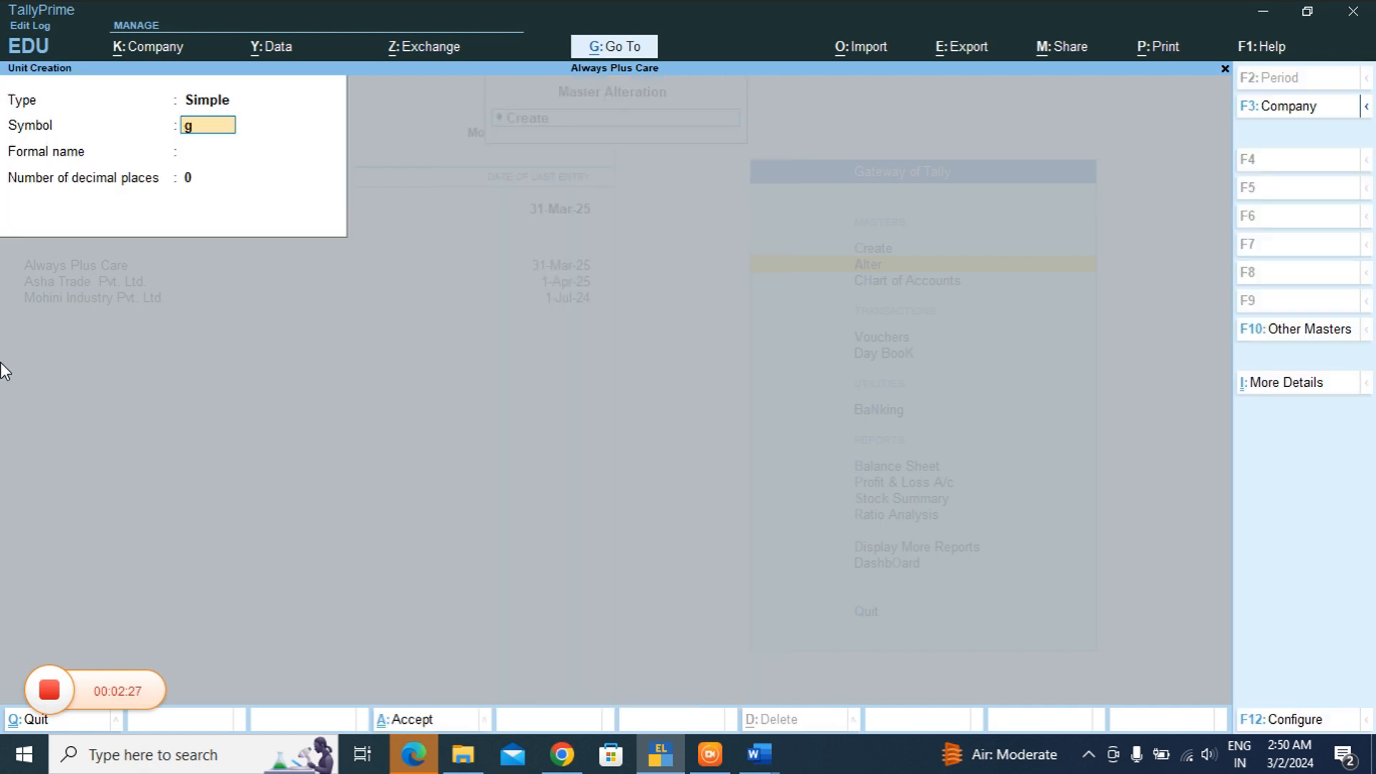
key("Return")
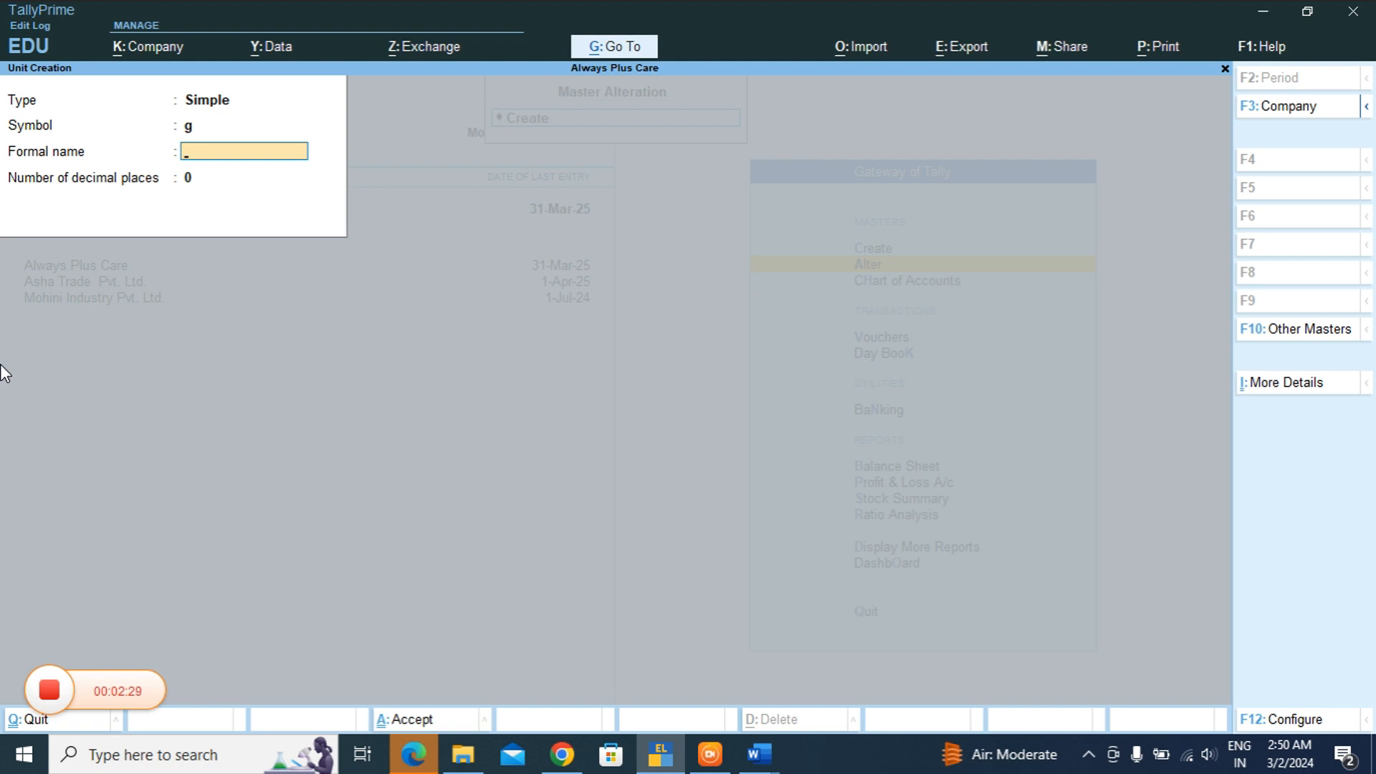
key("BackSpace")
type("m")
key("Return")
type("Gram")
key("Return")
key("Return")
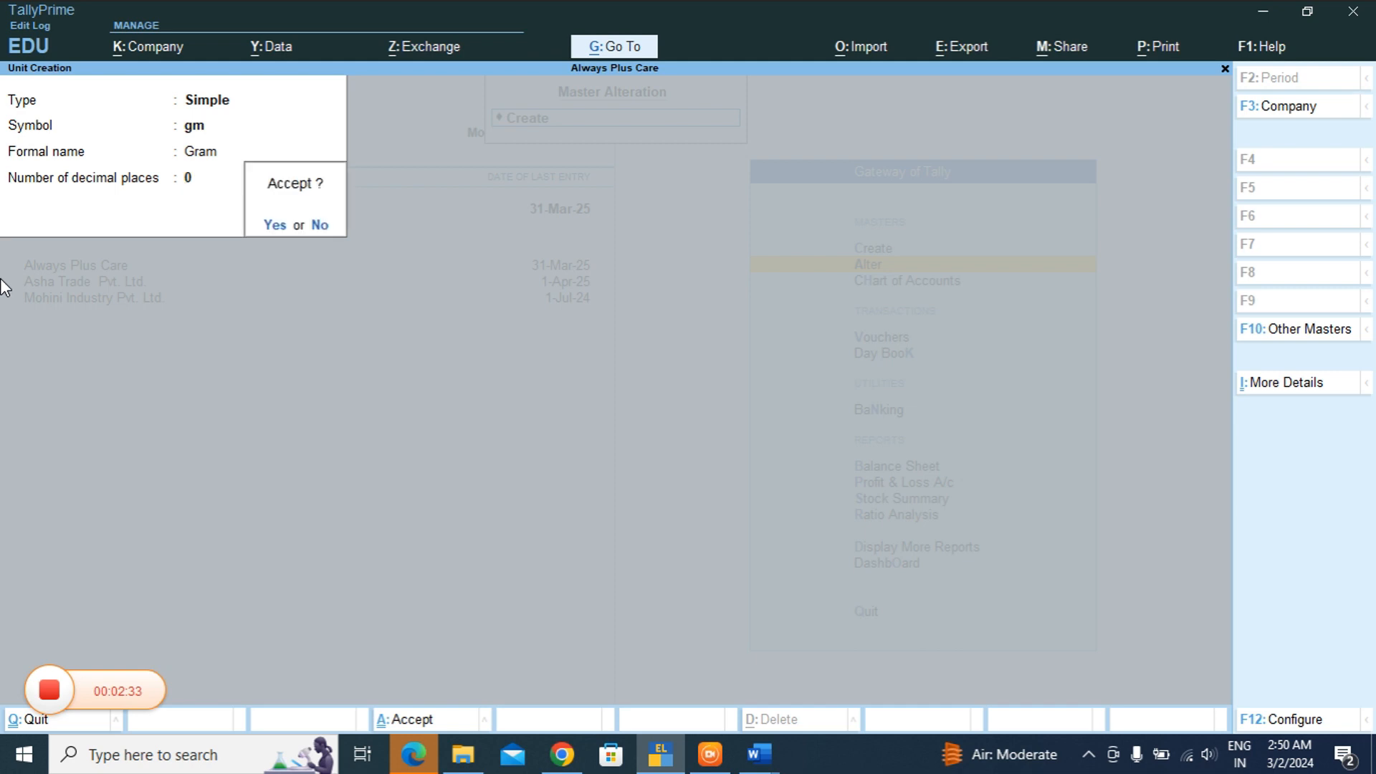
key("Return")
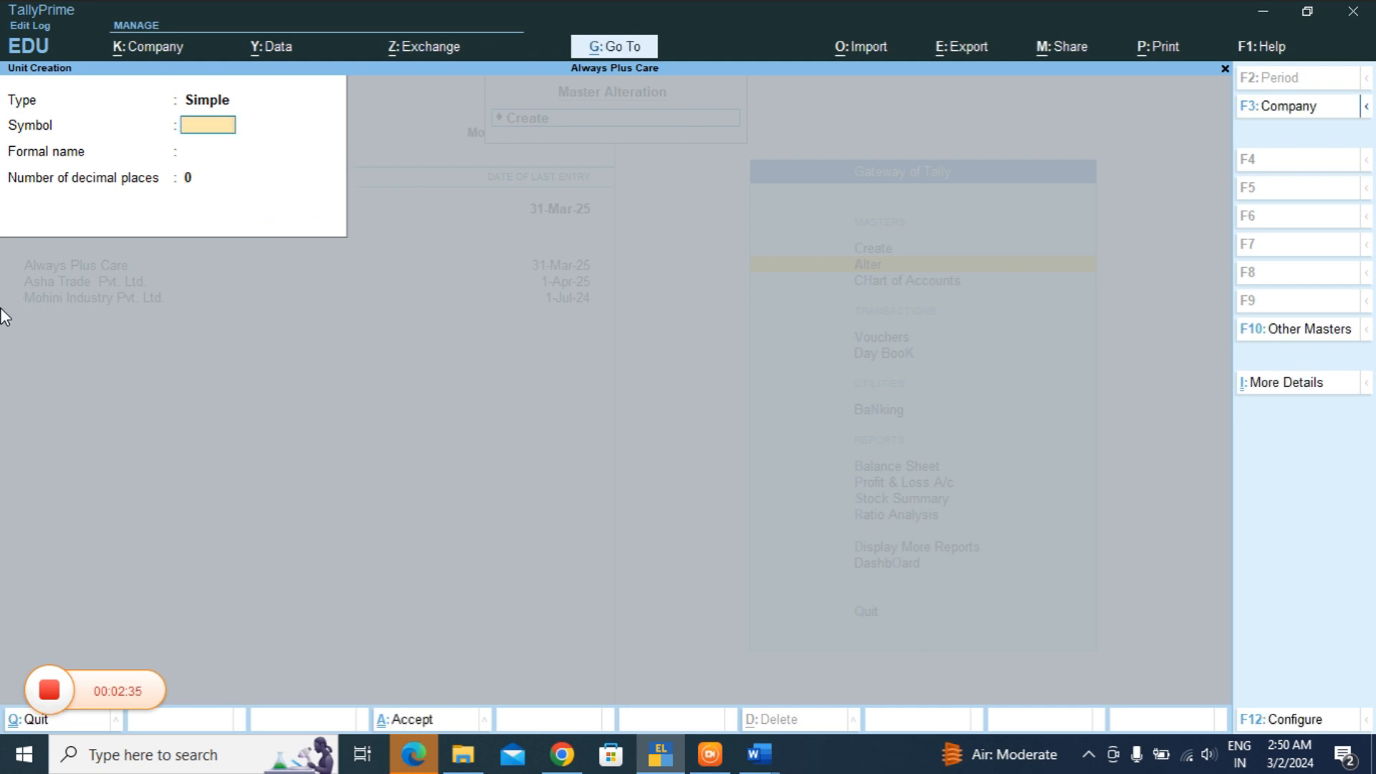
key("Escape")
key("Return")
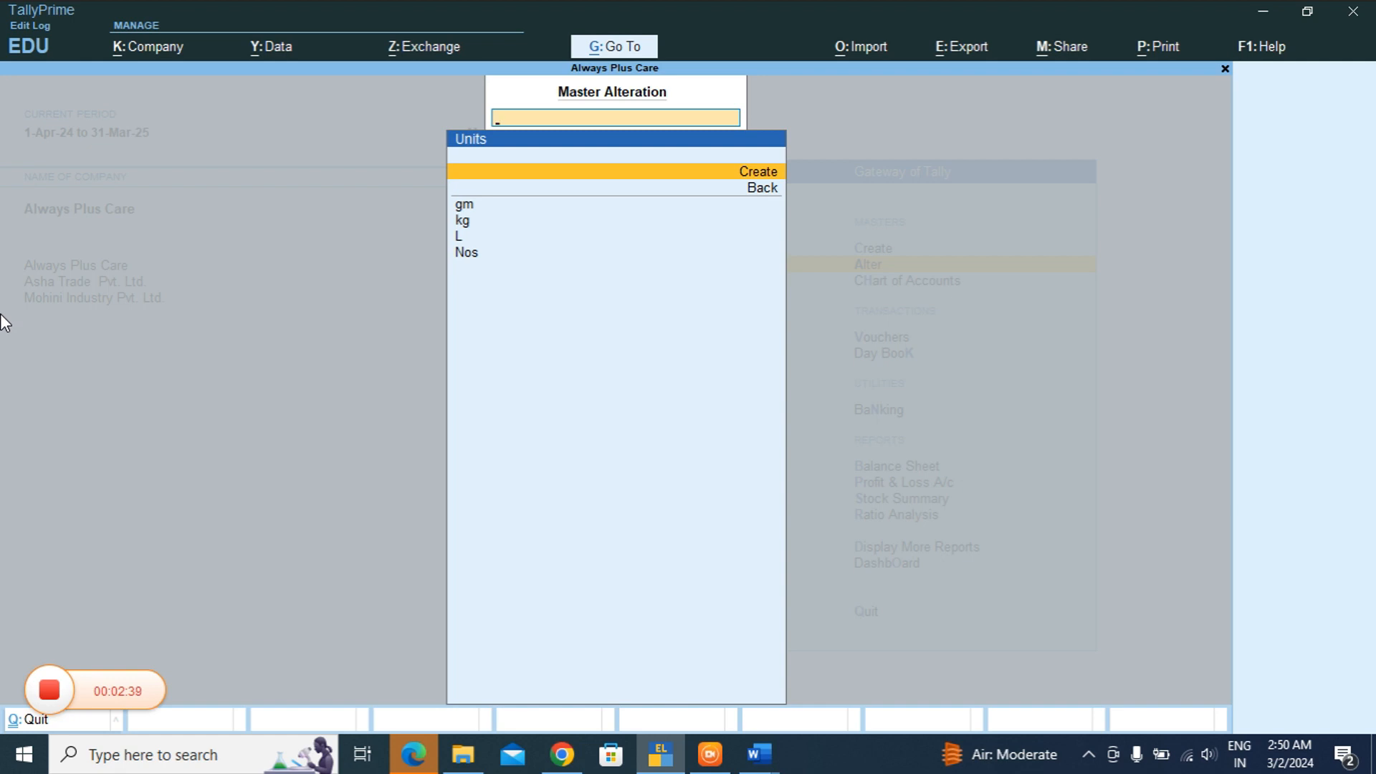
- Leave the unit list and open the list of existing stock groups for alteration
key("Escape")
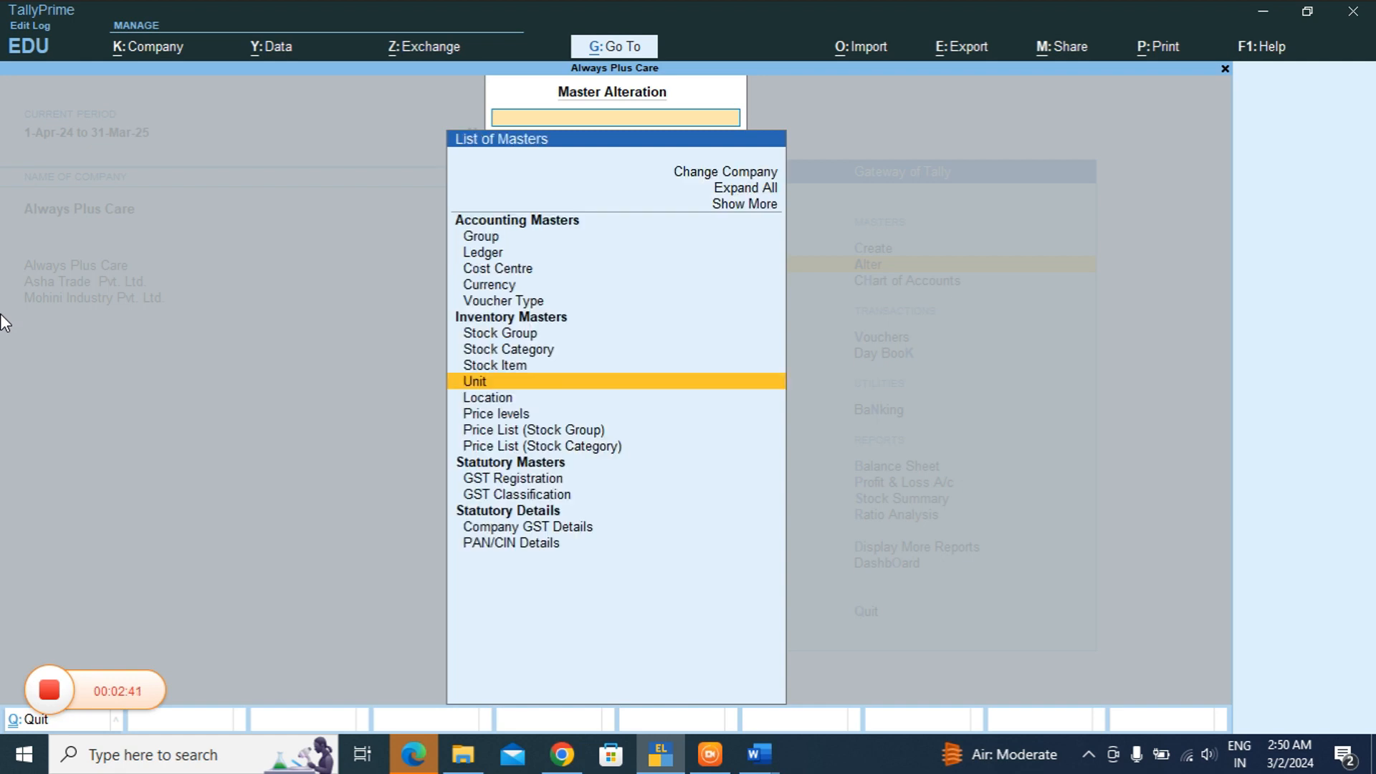
key("Up")
key("Up")
key("Up")
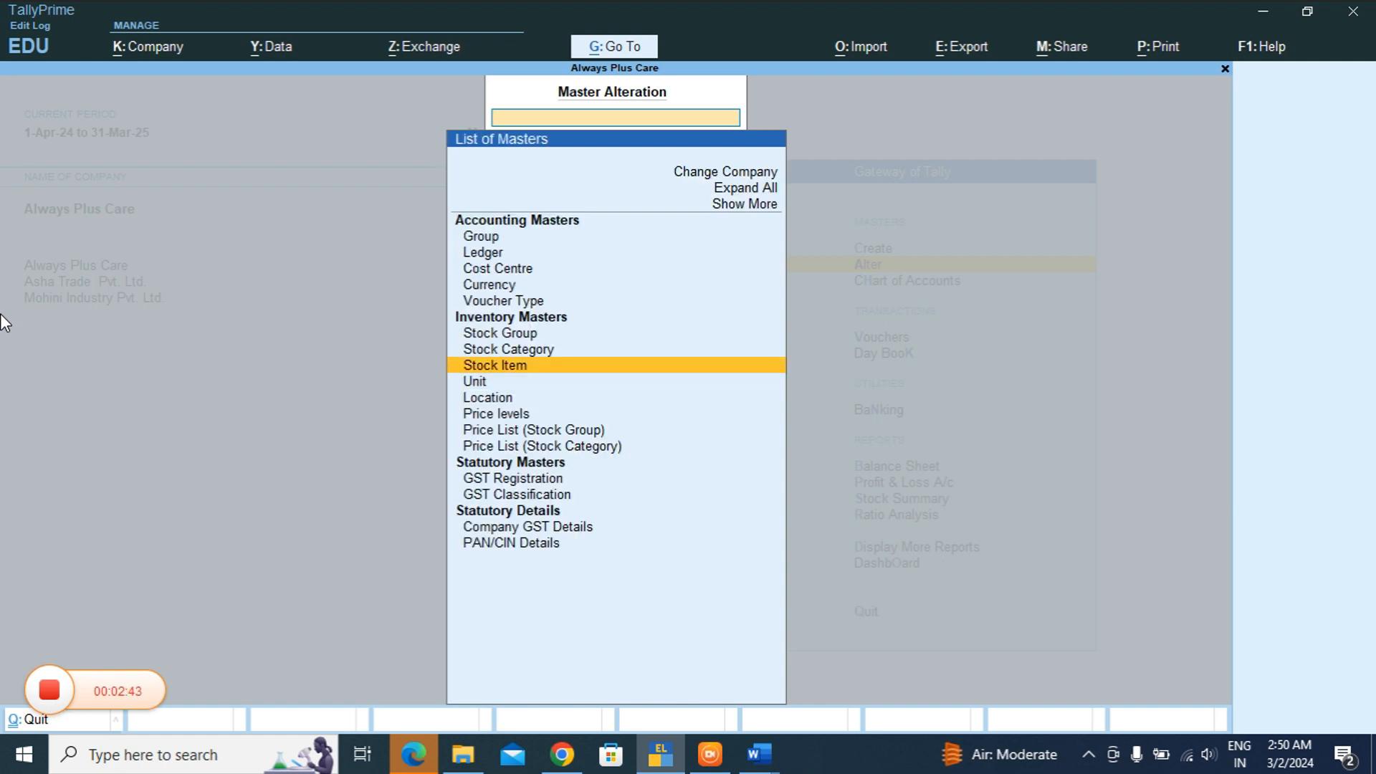
key("Return")
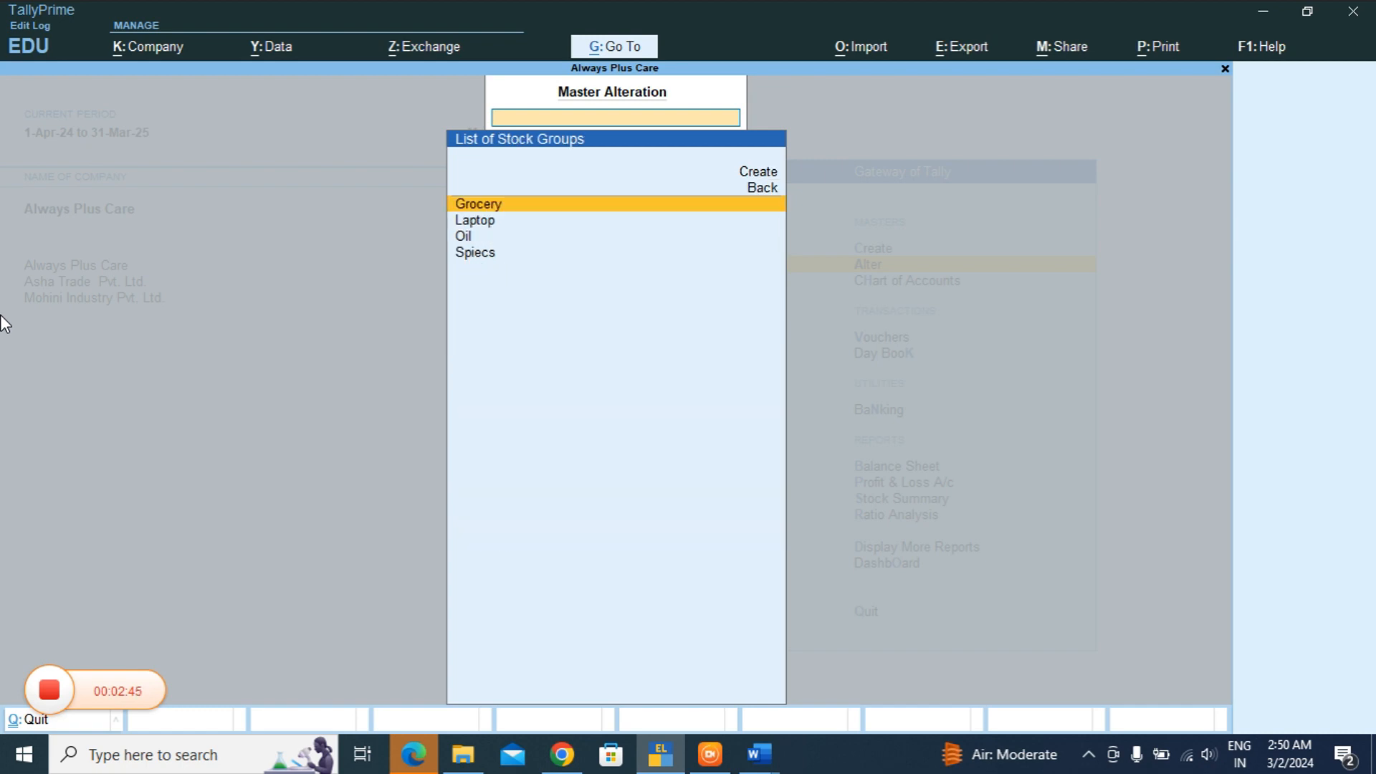
- View the Grocery stock group's settings, return to the stock group list and look through the existing groups
key("Return")
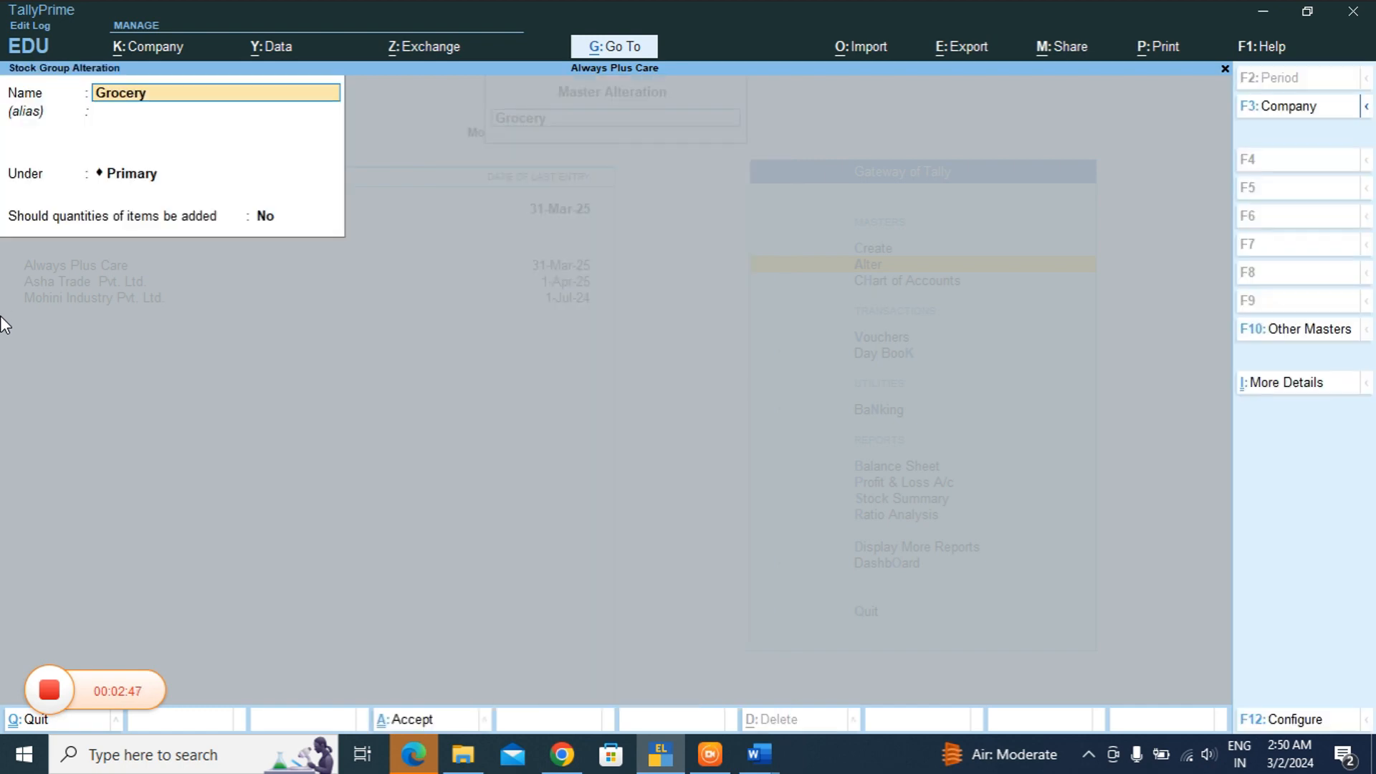
key("BackSpace")
key("Escape")
key("Down")
key("Down")
key("Down")
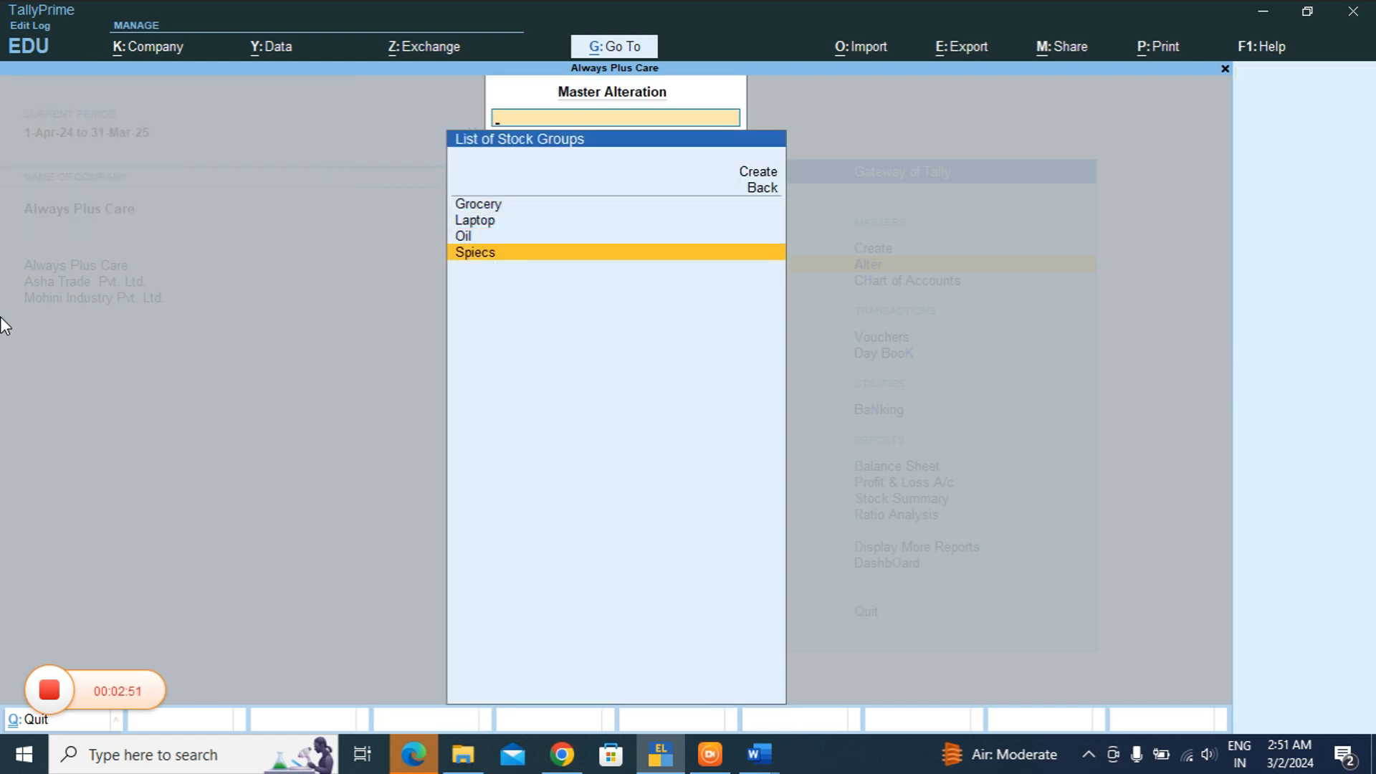
- Start a new stock group from the stock group list and name it Rice, without an alias
key("Up")
key("Up")
key("Up")
key("Up")
key("Up")
key("Return")
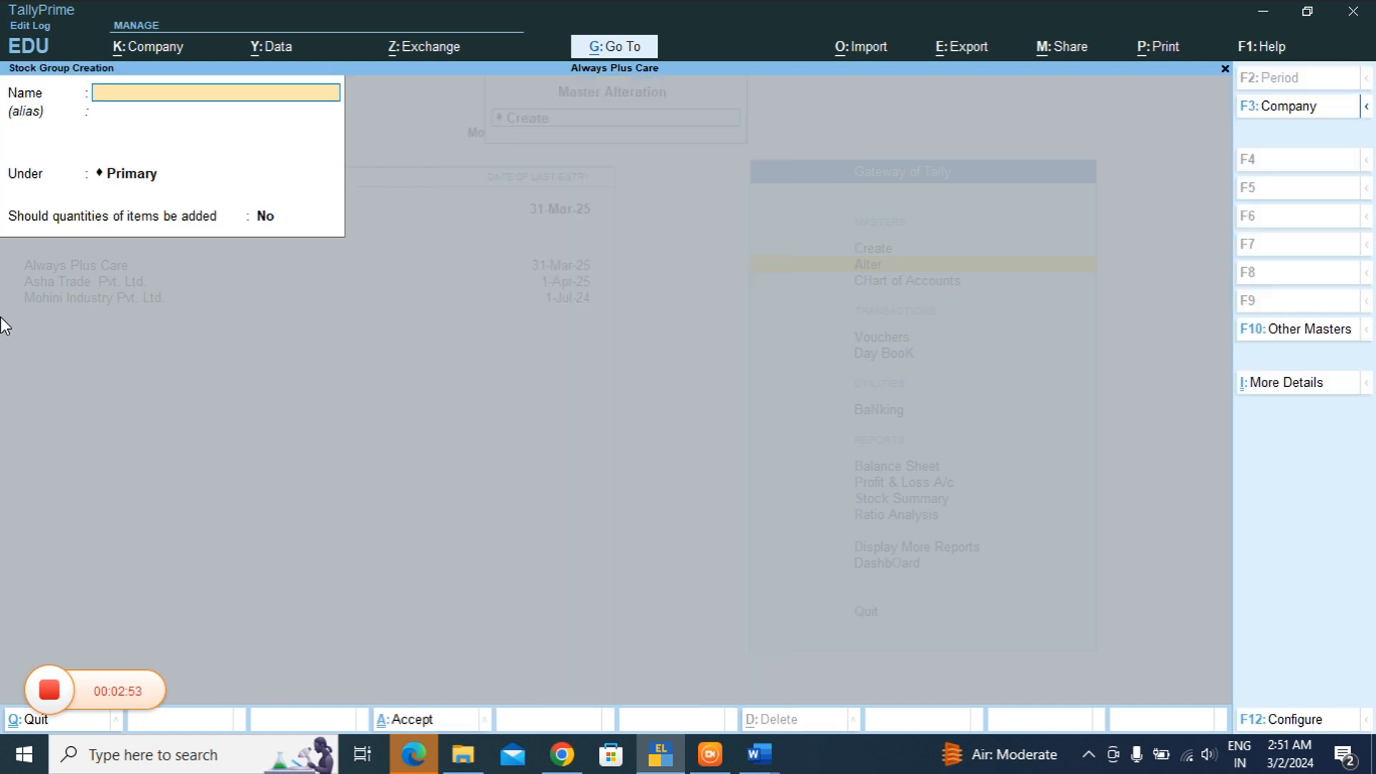
type("Rice")
key("Return")
key("Return")
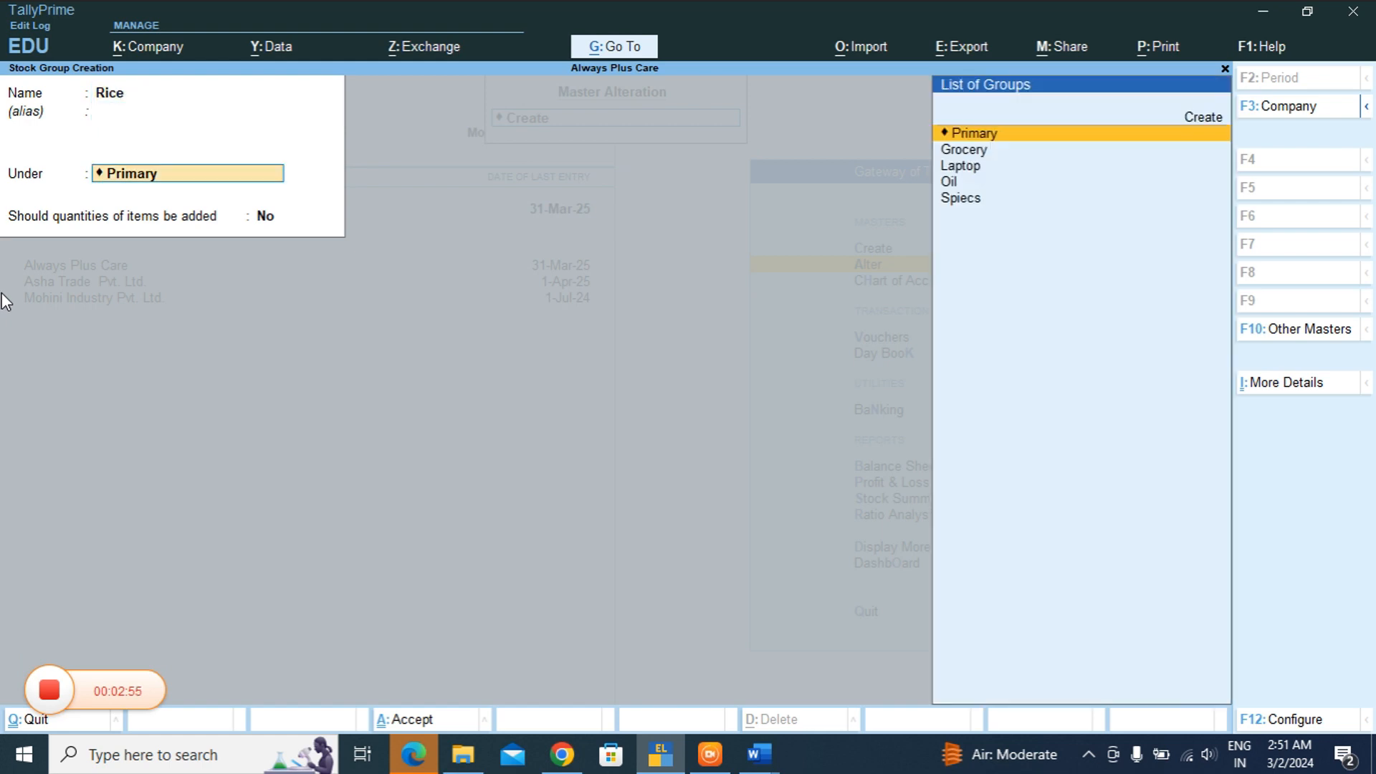
- Place the Rice group under Grocery with item quantities added set to Yes, save it and return to the stock group list
type("Gr")
key("Return")
key("n")
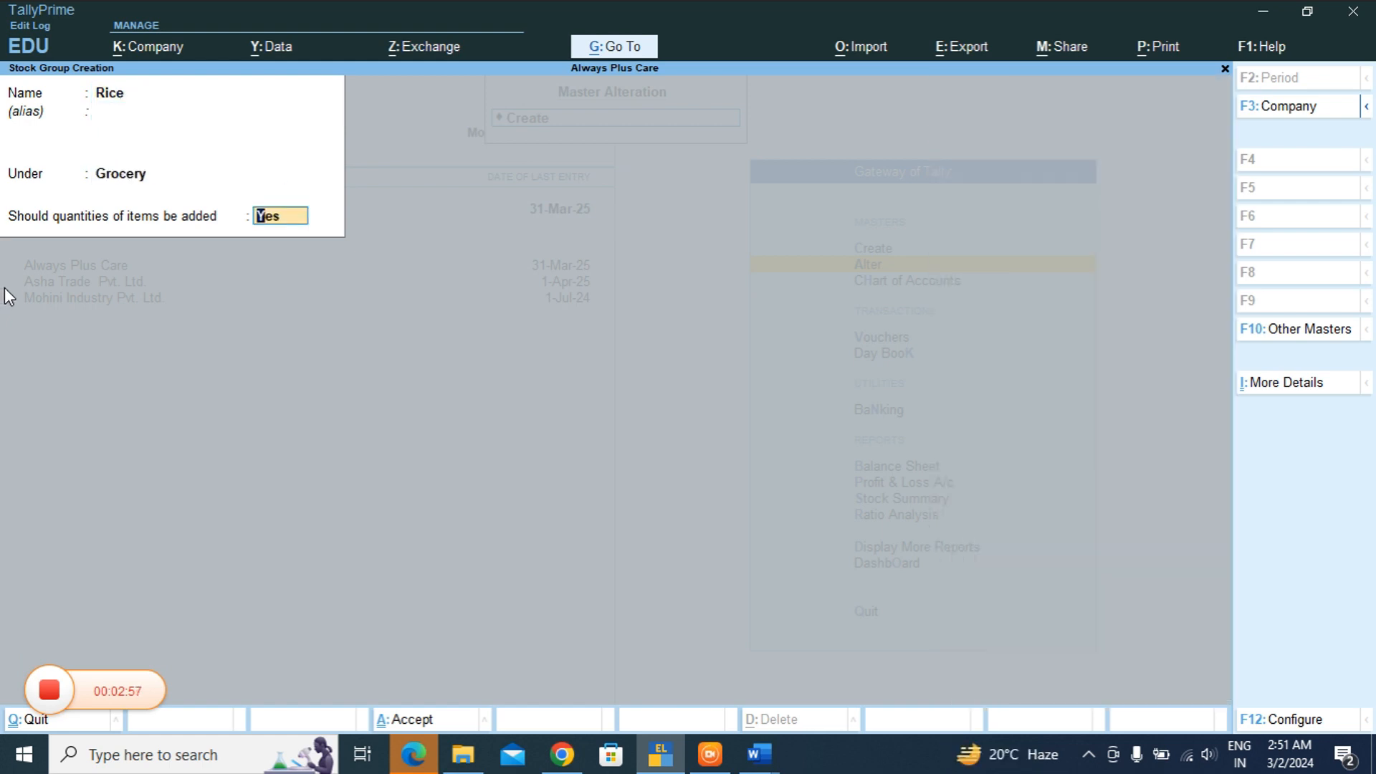
key("Return")
key("Return")
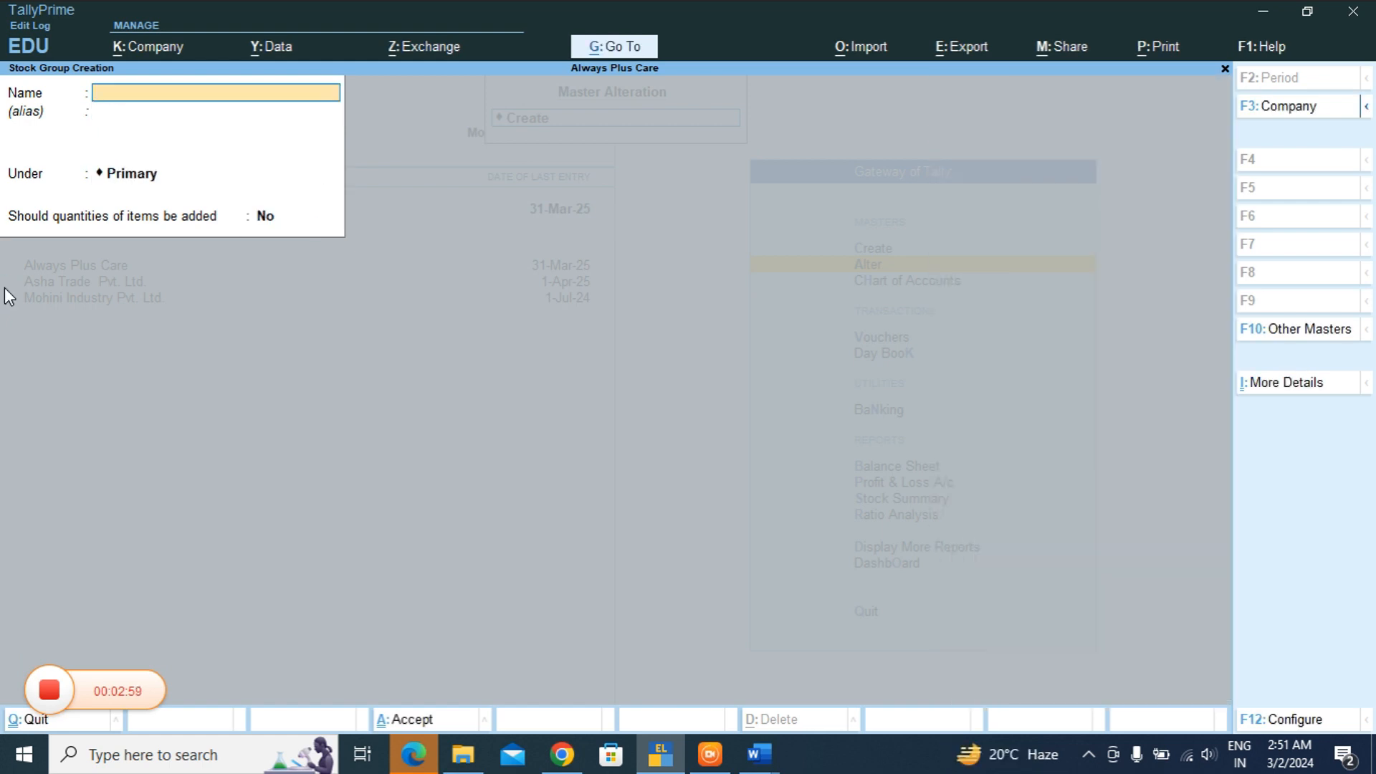
key("Escape")
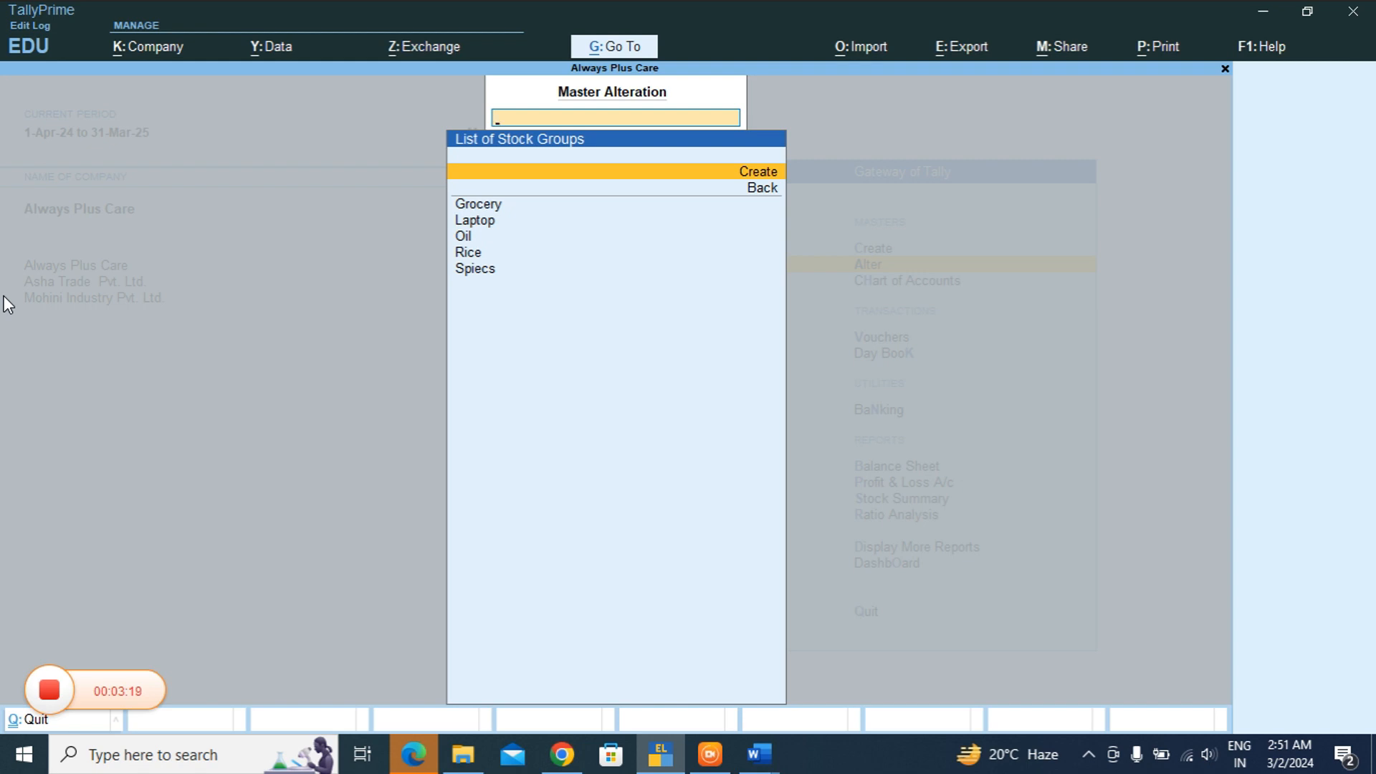
- Leave master alteration and switch to the company Mohini Industry Pvt. Ltd
key("BackSpace")
key("Down")
key("Down")
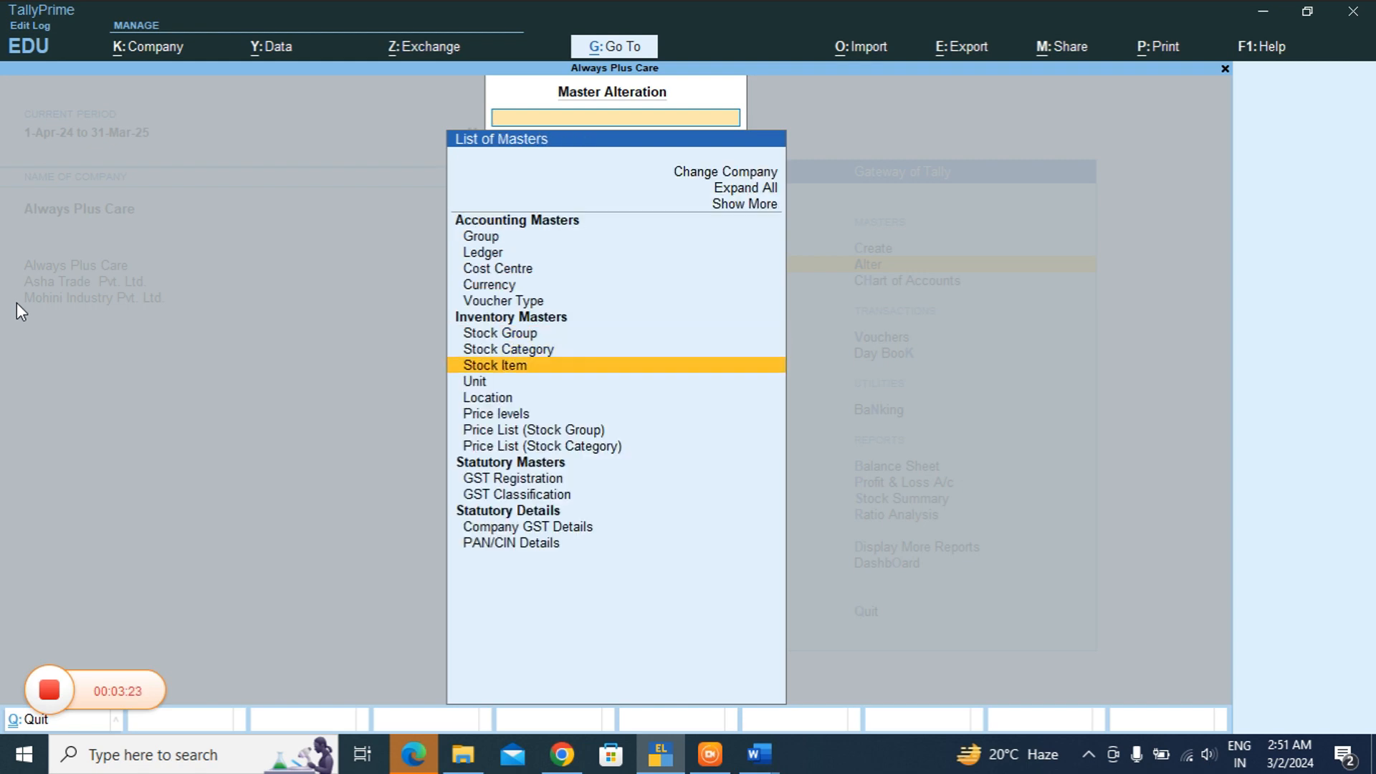
key("Escape")
left_click(17, 301)
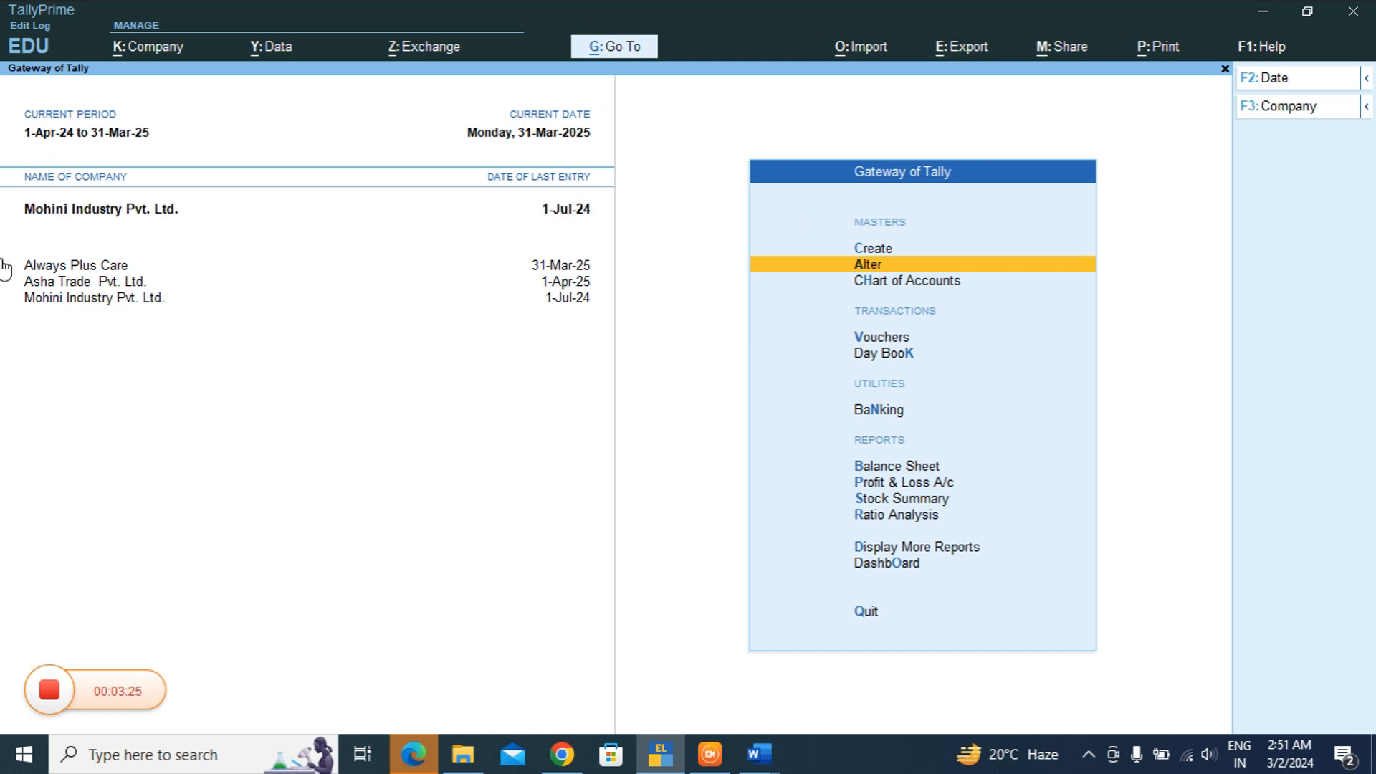
- Open the stock item list of Mohini Industry Pvt. Ltd. to examine its existing item names
key("Return")
key("Down")
key("Down")
key("Down")
key("Down")
key("Down")
key("Down")
key("Down")
key("Down")
key("Down")
key("Down")
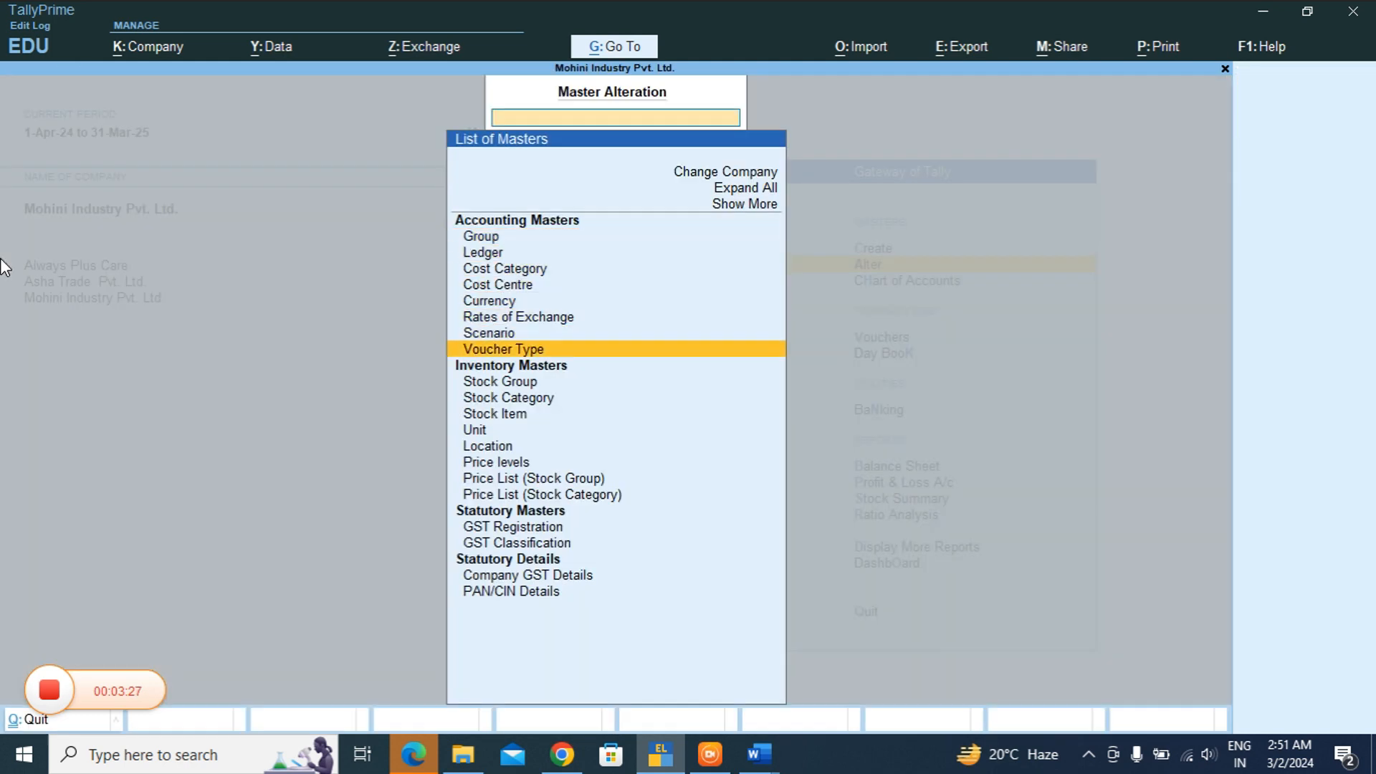
key("Return")
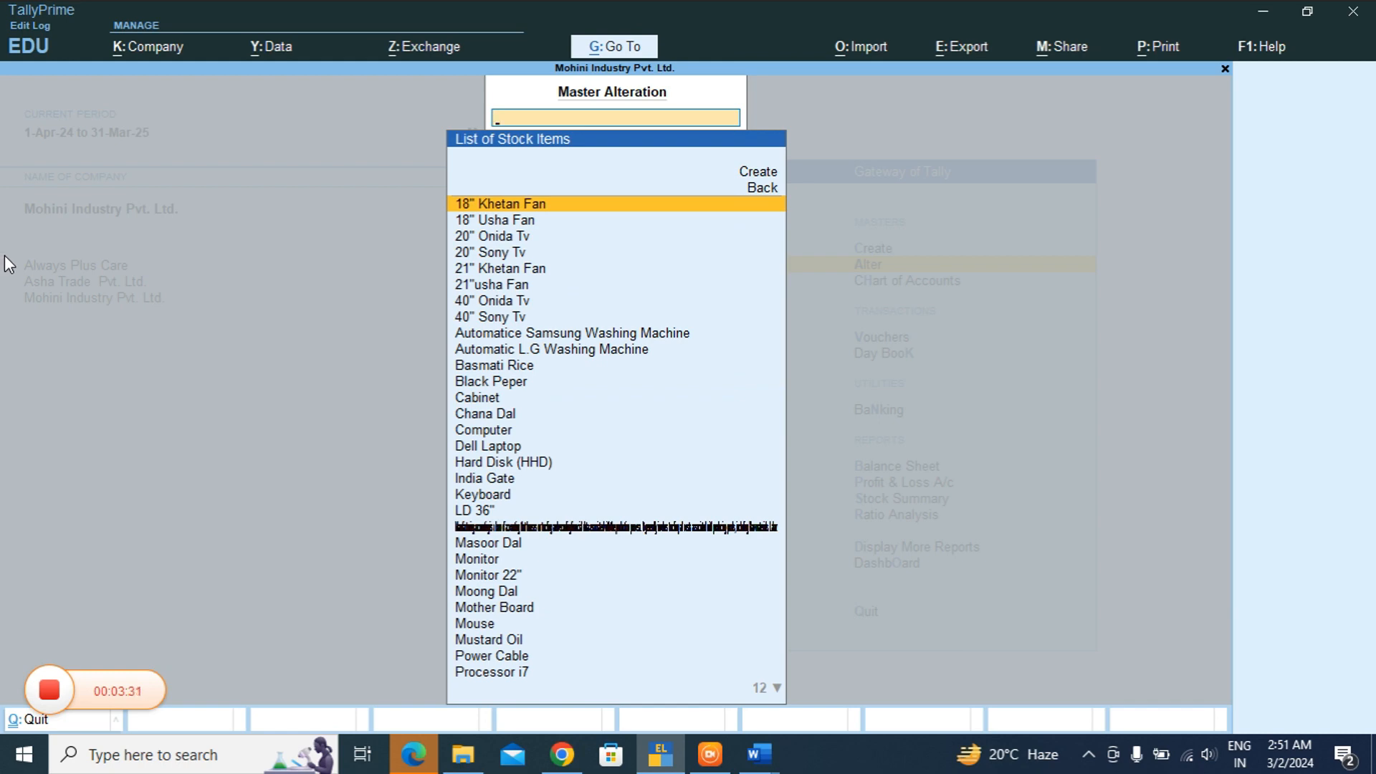
- Switch back to the company Always Plus Care and open its list of stock items for alteration
key("Escape")
key("Escape")
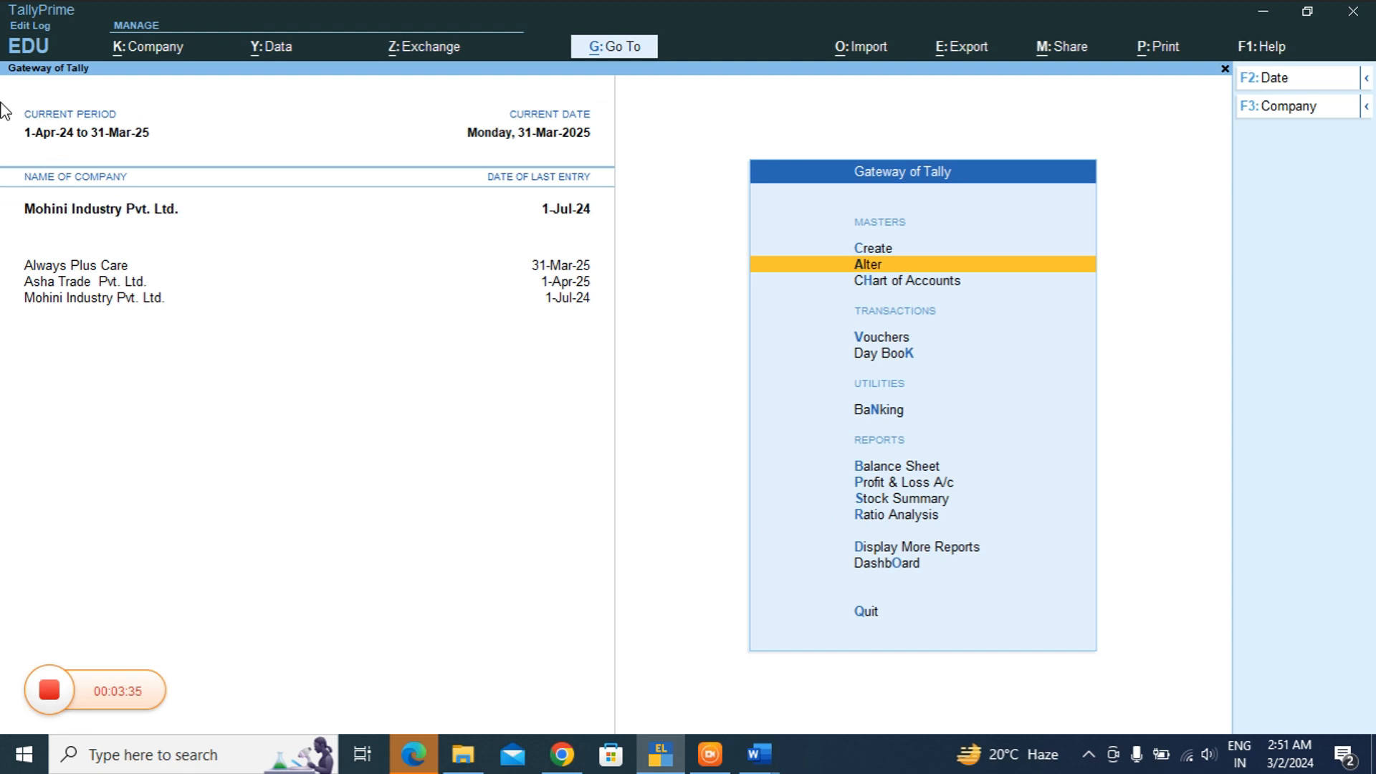
left_click(56, 265)
key("Return")
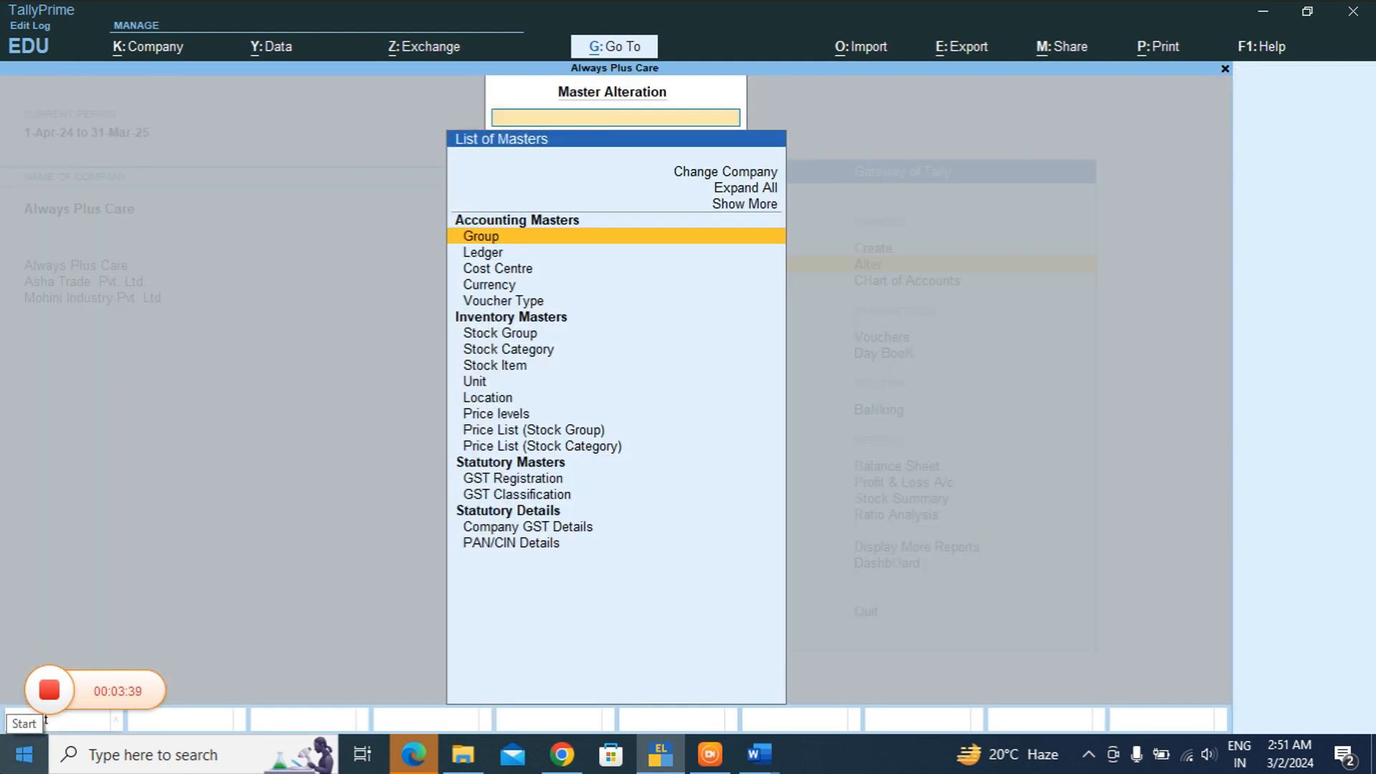
key("Down")
key("Down")
key("Down")
key("Down")
key("Down")
key("Down")
key("Down")
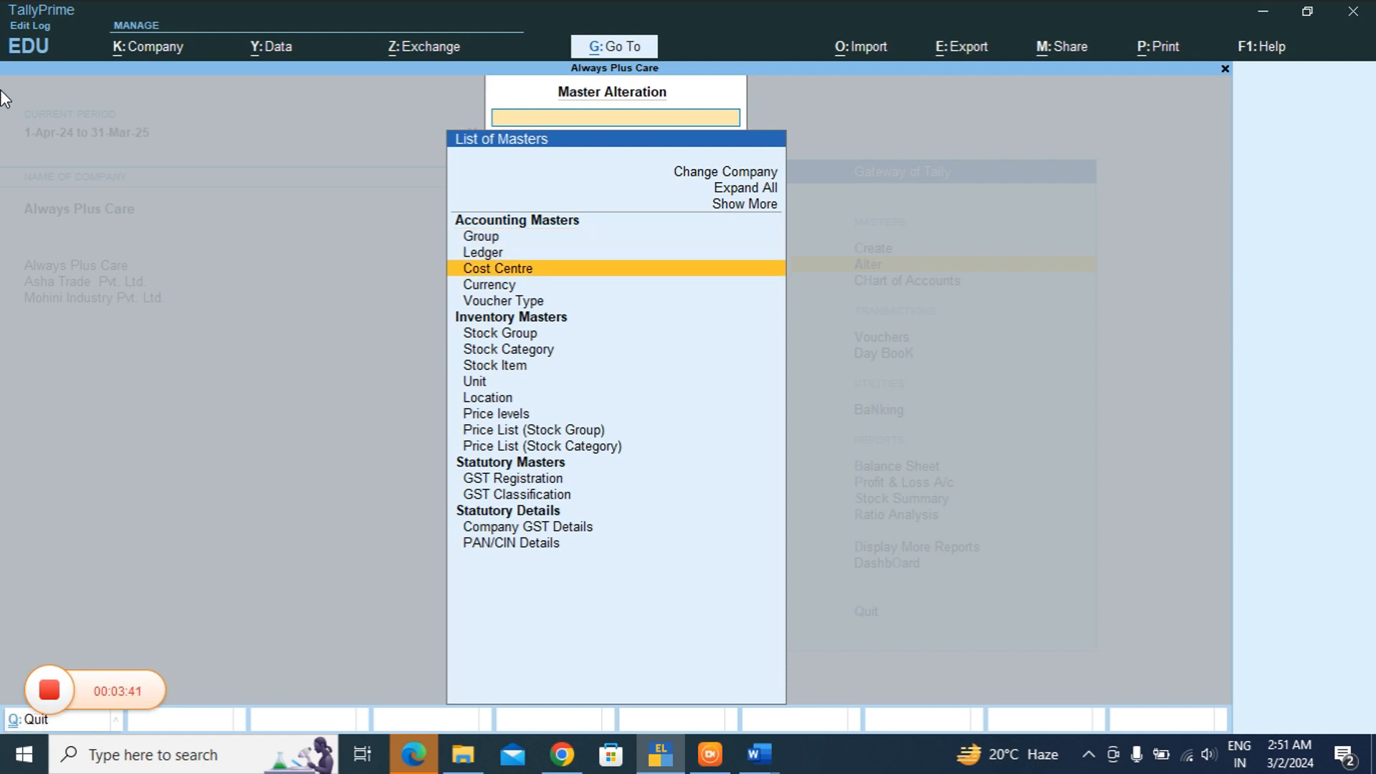
key("Return")
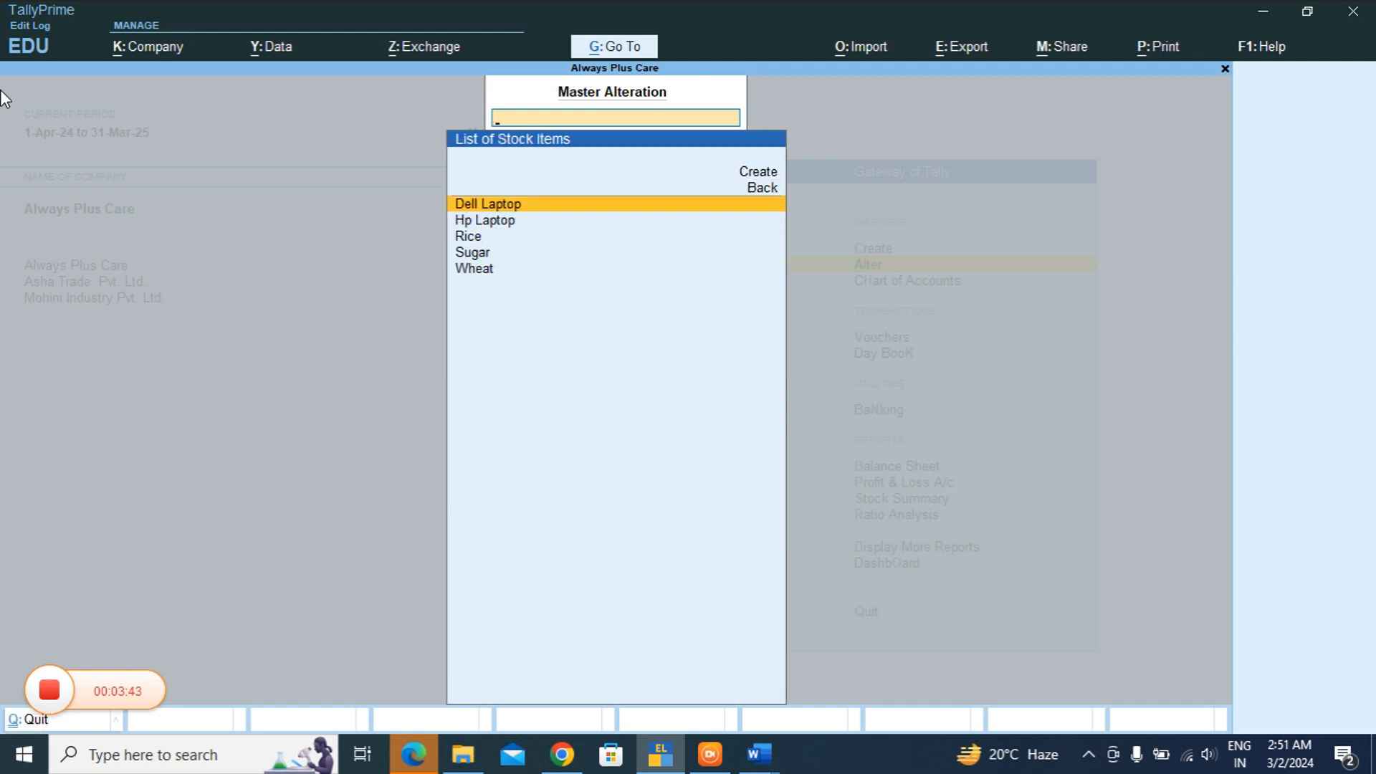
- Start a new stock item from the stock item list and name it India Gate, without an alias
key("Down")
key("Down")
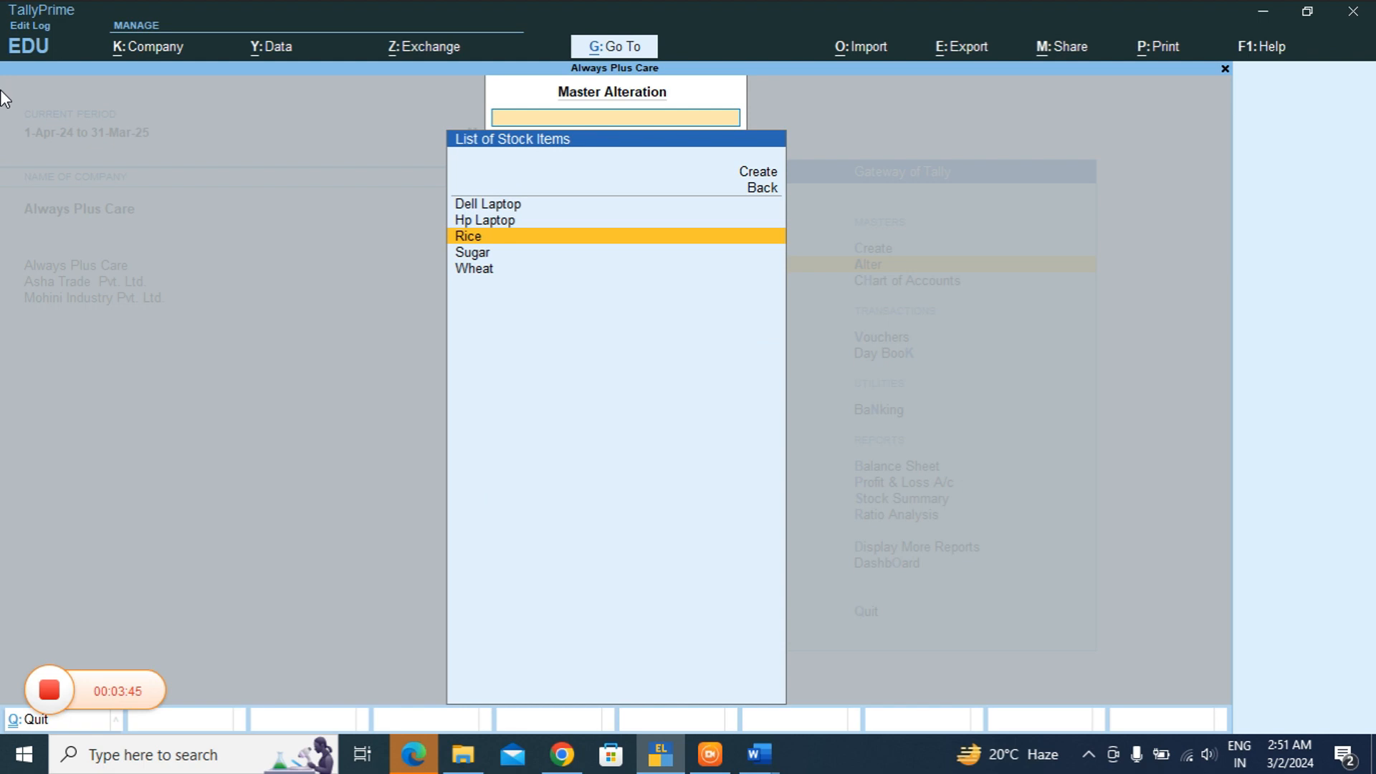
key("Up")
key("Up")
key("Up")
key("Up")
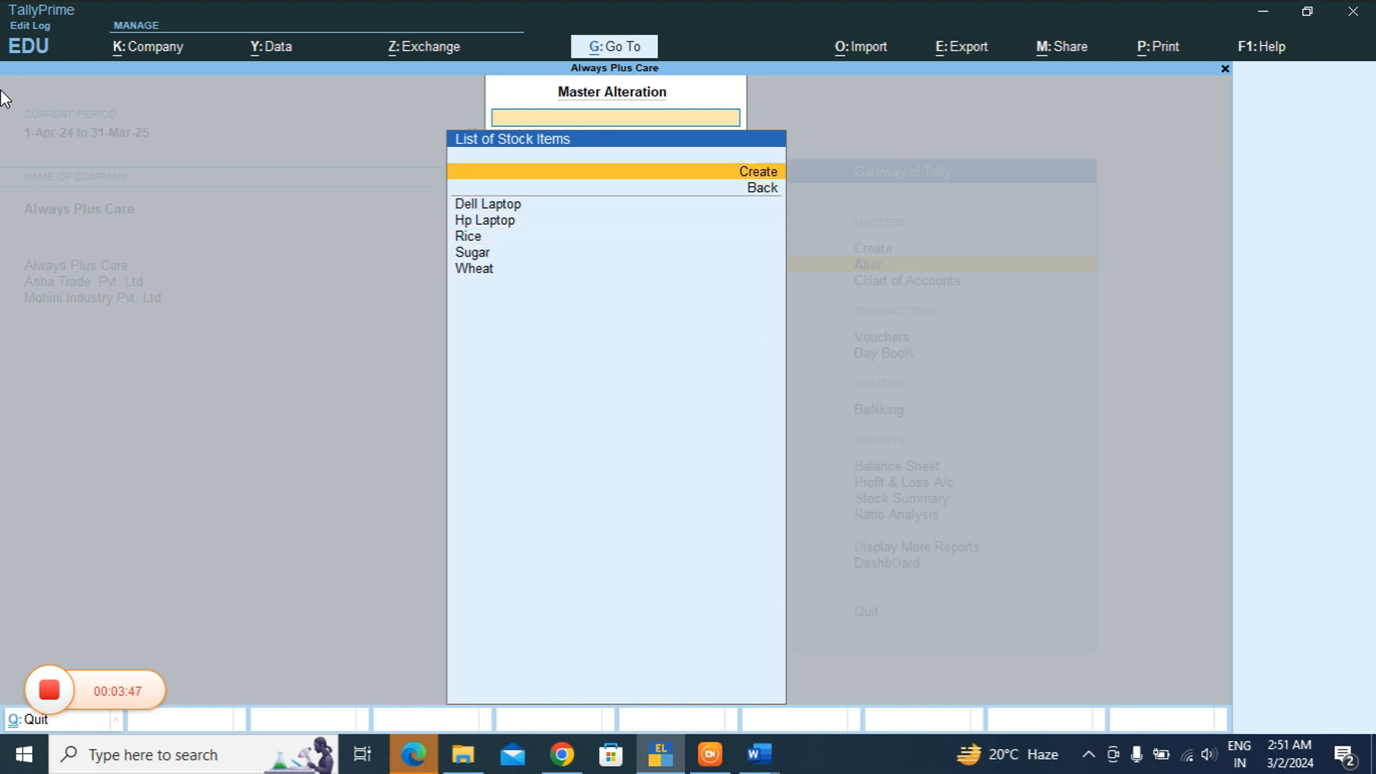
key("Return")
type("Indi")
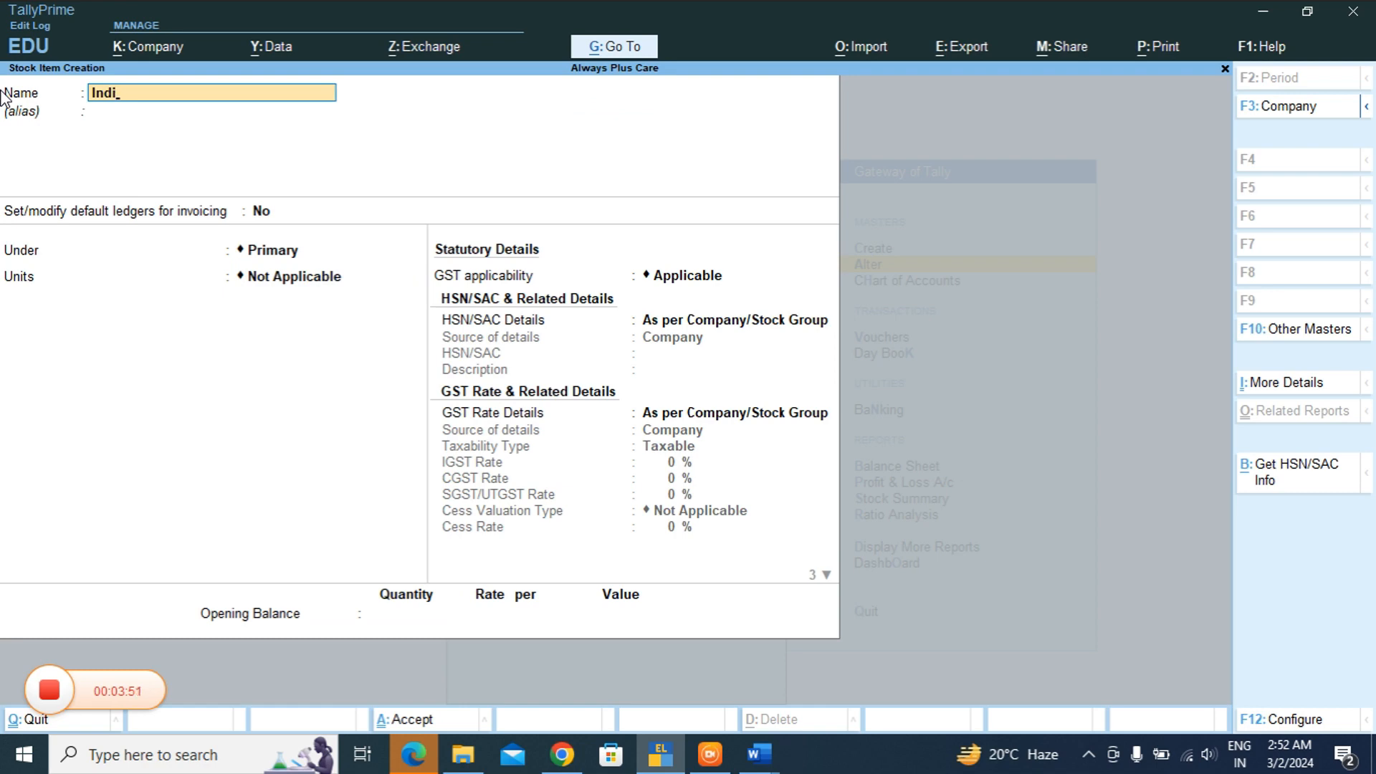
type("ra Gate")
key("Return")
key("Return")
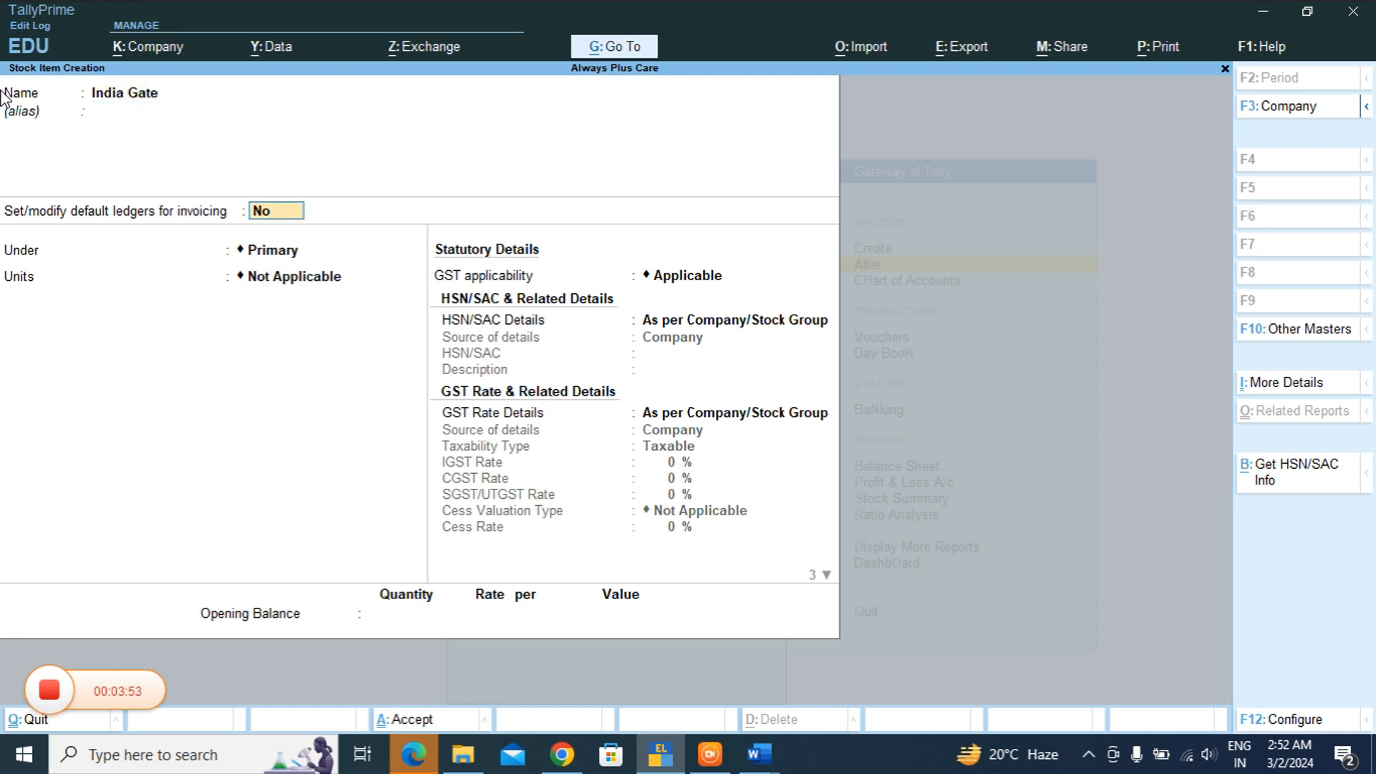
- Place the India Gate item under the Rice group with unit kg, no alternate unit, and batches and cost tracking left at No
key("Return")
type("Ri")
key("Return")
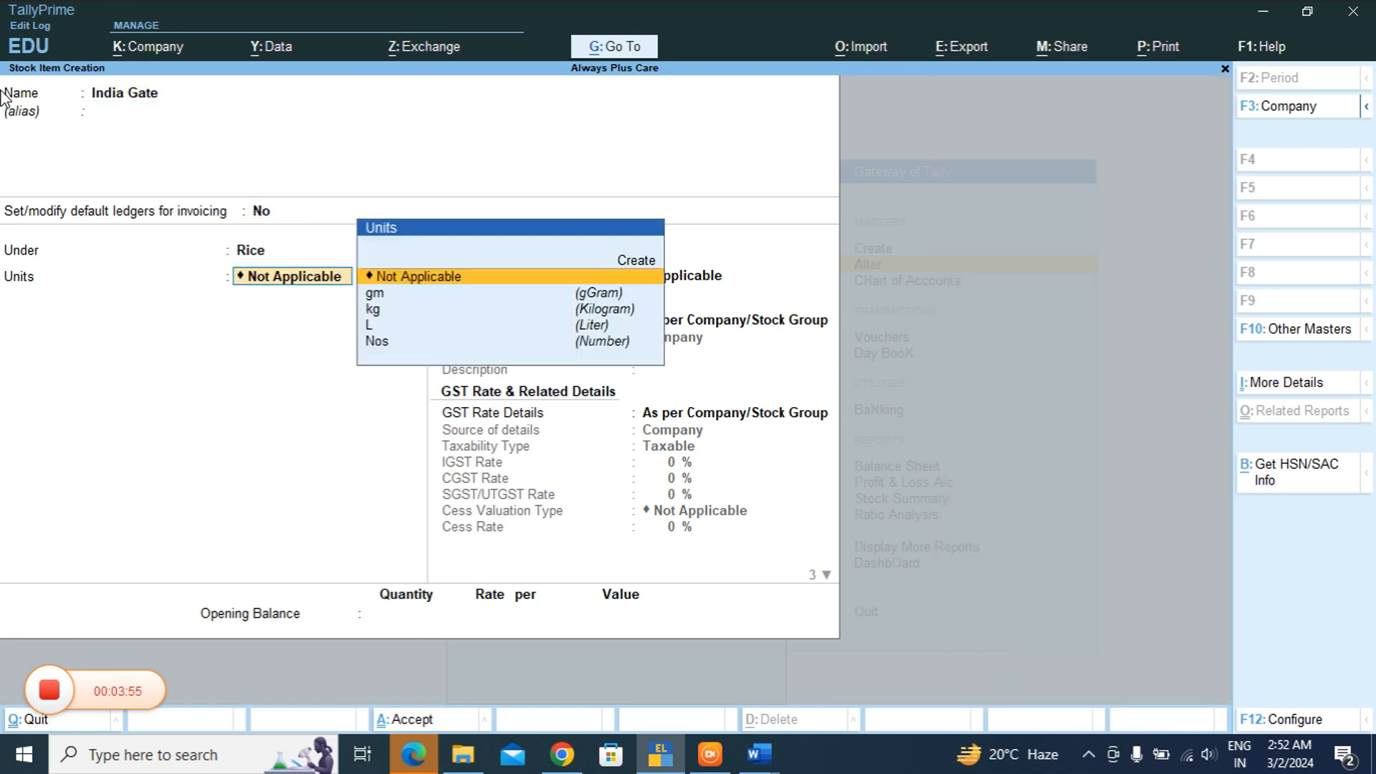
key("Down")
key("Down")
key("Return")
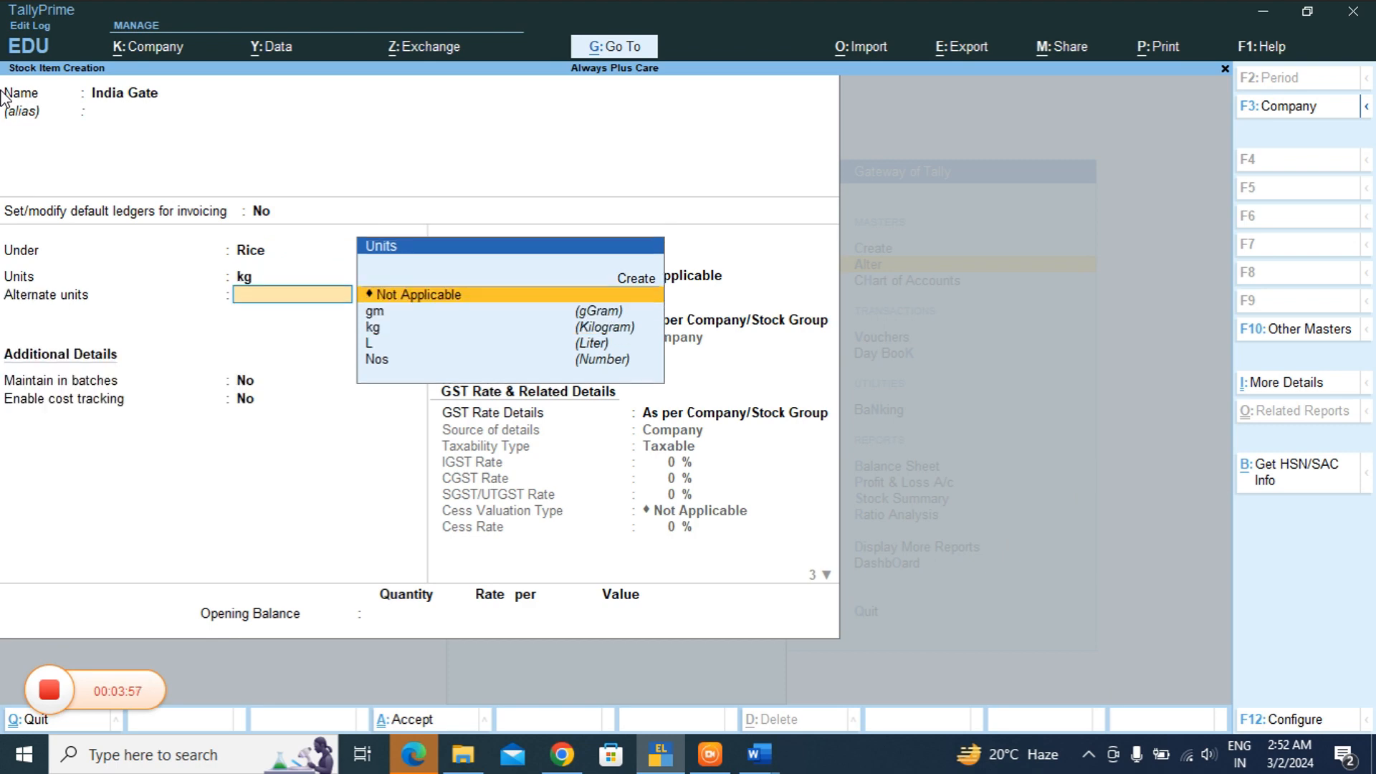
key("Return")
key("Return")
key("Return")
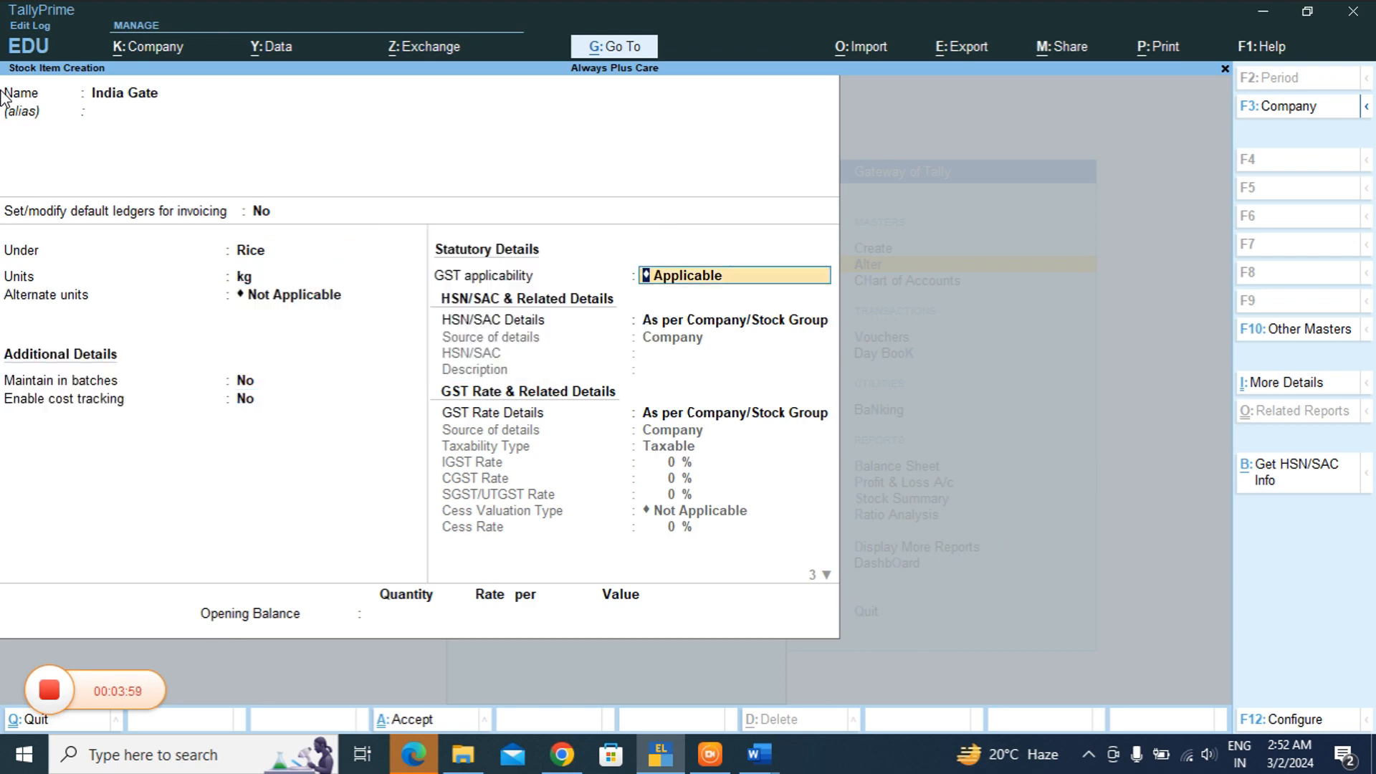
- Set GST applicability of the India Gate item to Not Applicable and save it without an opening balance
key("BackSpace")
key("BackSpace")
key("Return")
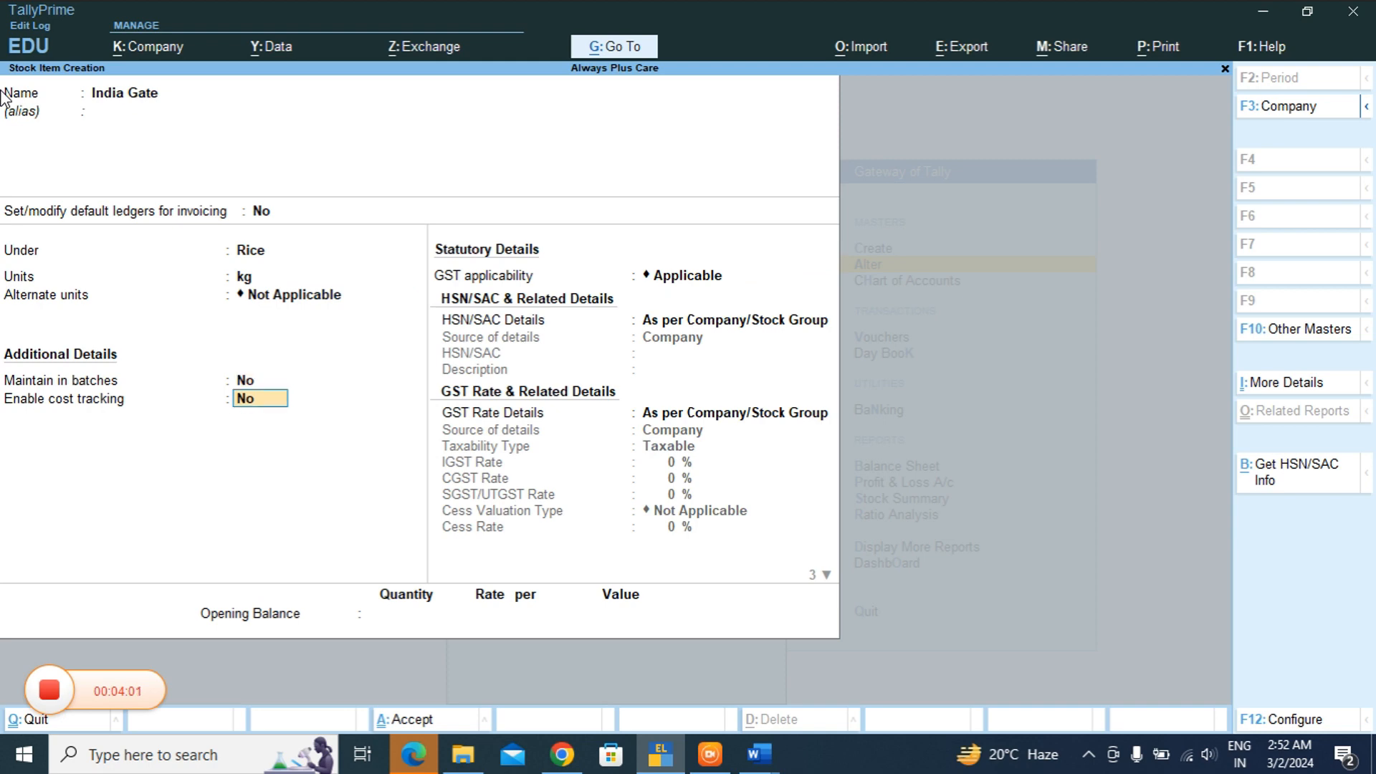
key("Return")
key("Return")
key("BackSpace")
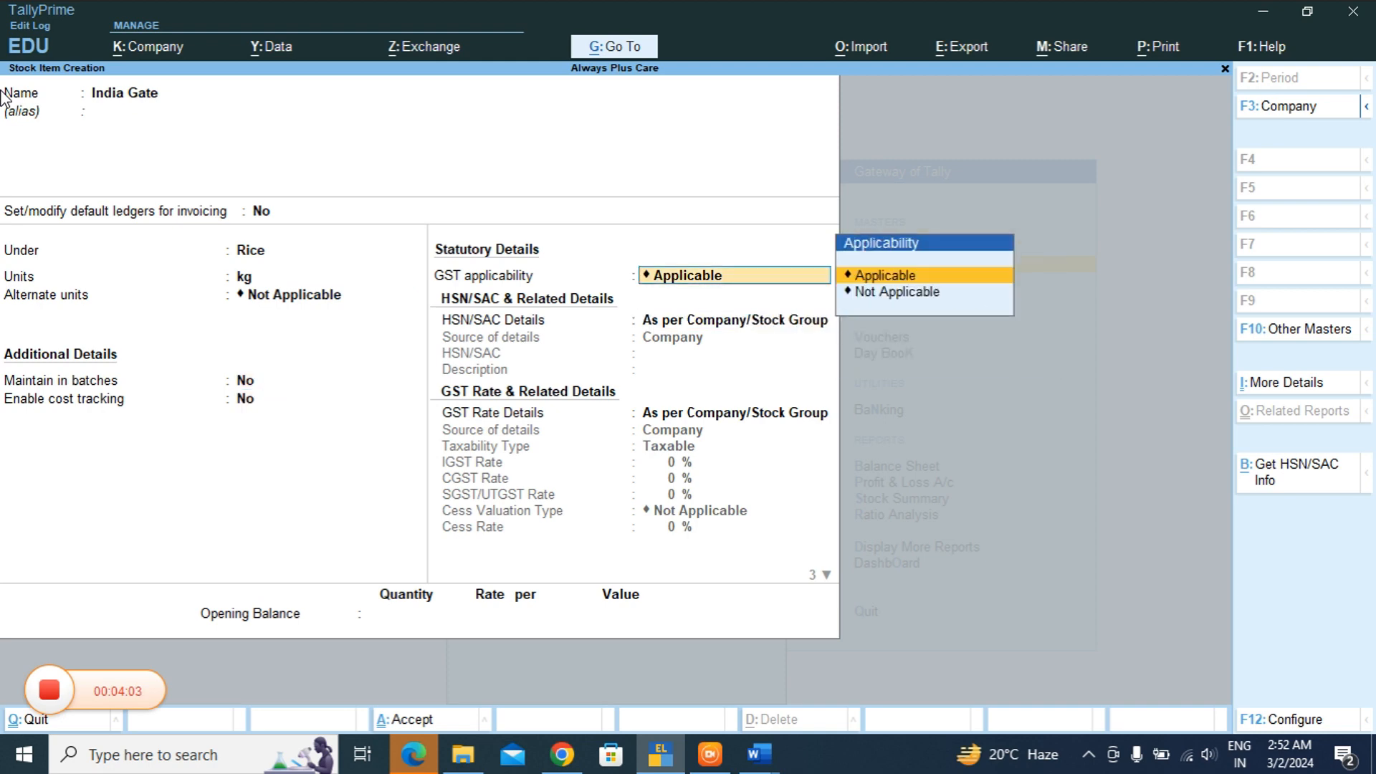
key("Down")
key("Return")
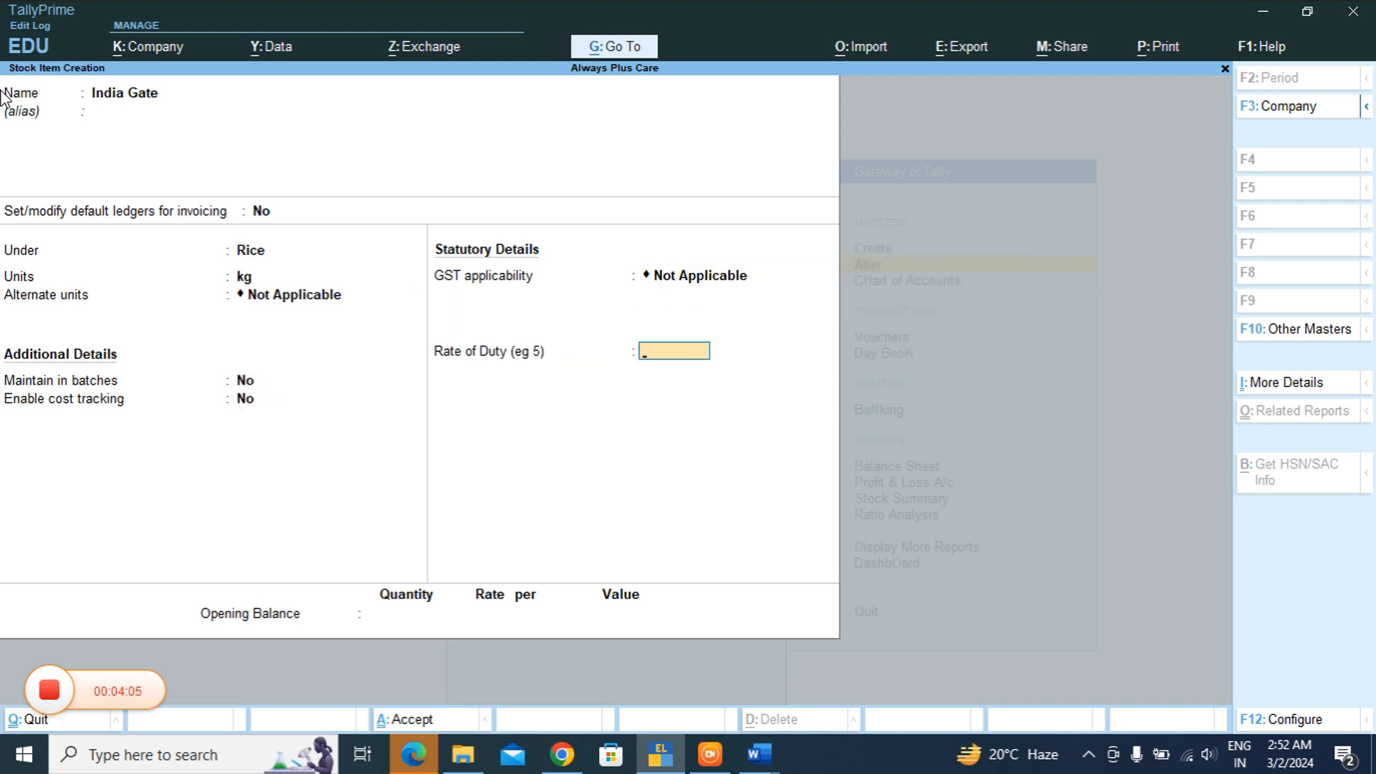
key("Return")
key("Return")
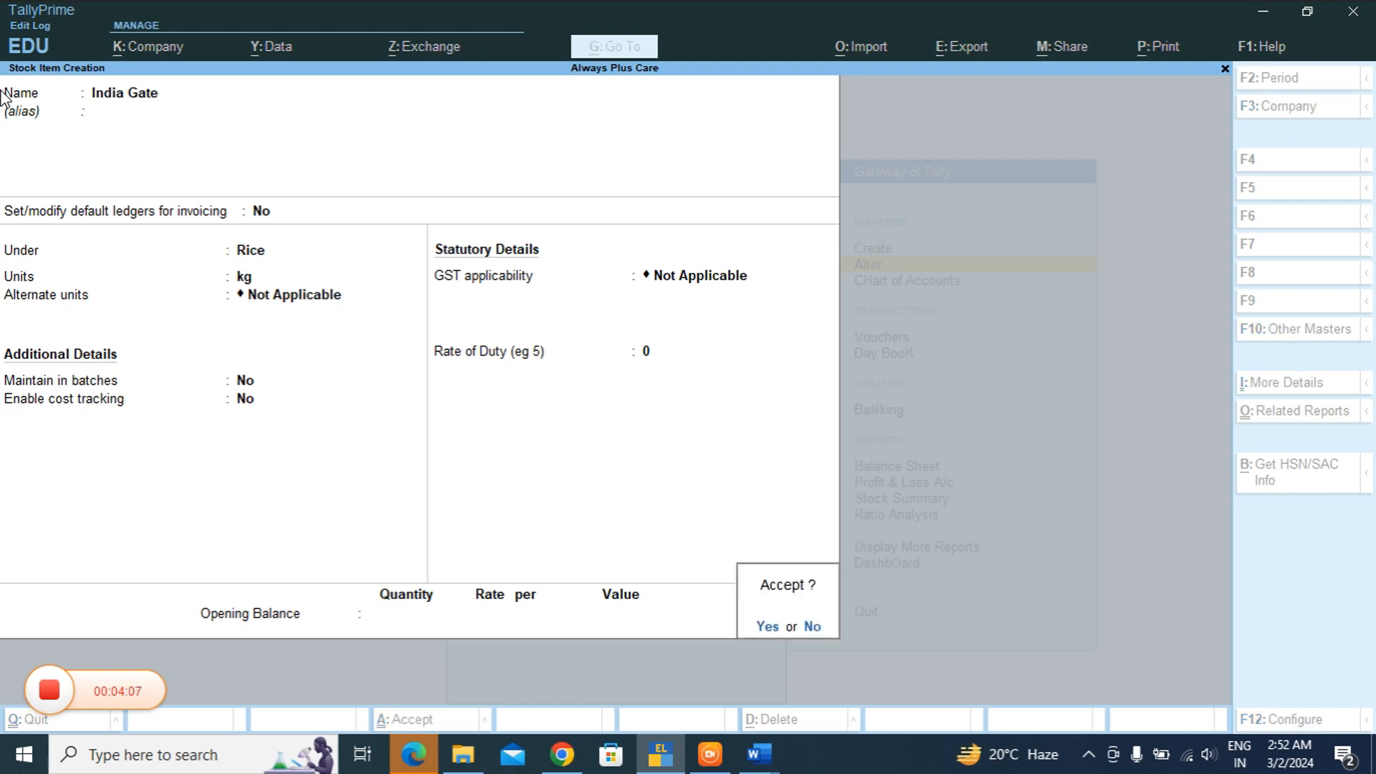
key("Return")
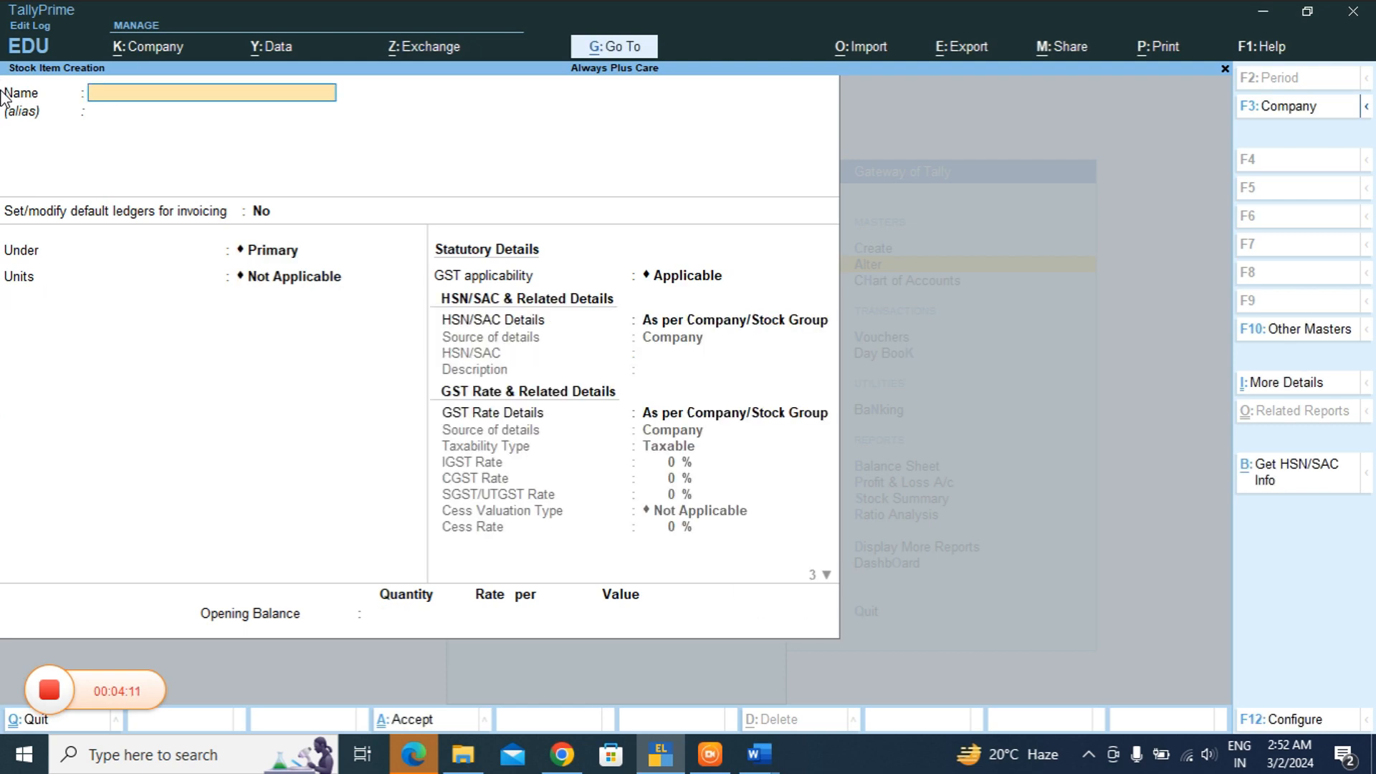
- Enter a new stock item named Basmati Rice under the Rice group with unit kg and no alternate unit
type("Basmati Rice")
key("Return")
key("Return")
type("Ri")
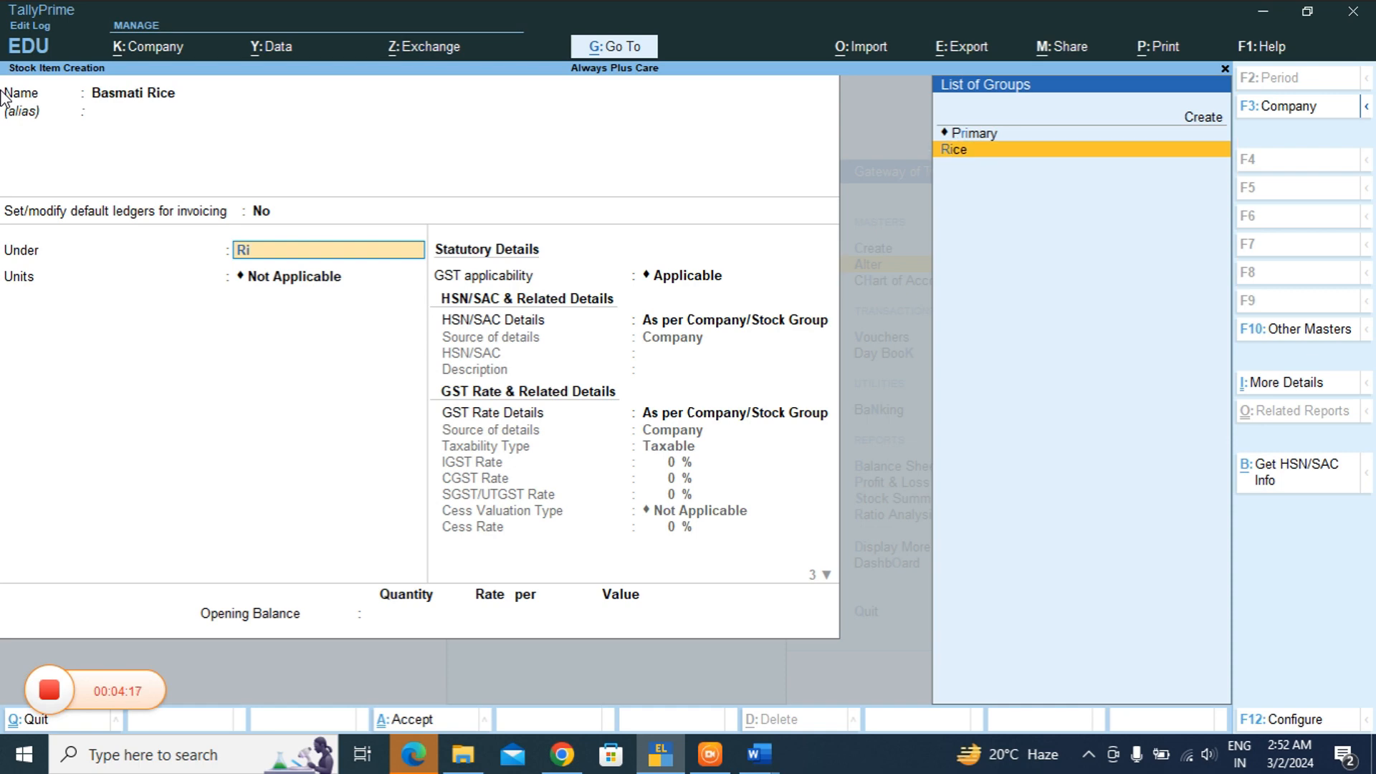
key("Return")
type("kg")
key("Return")
key("Return")
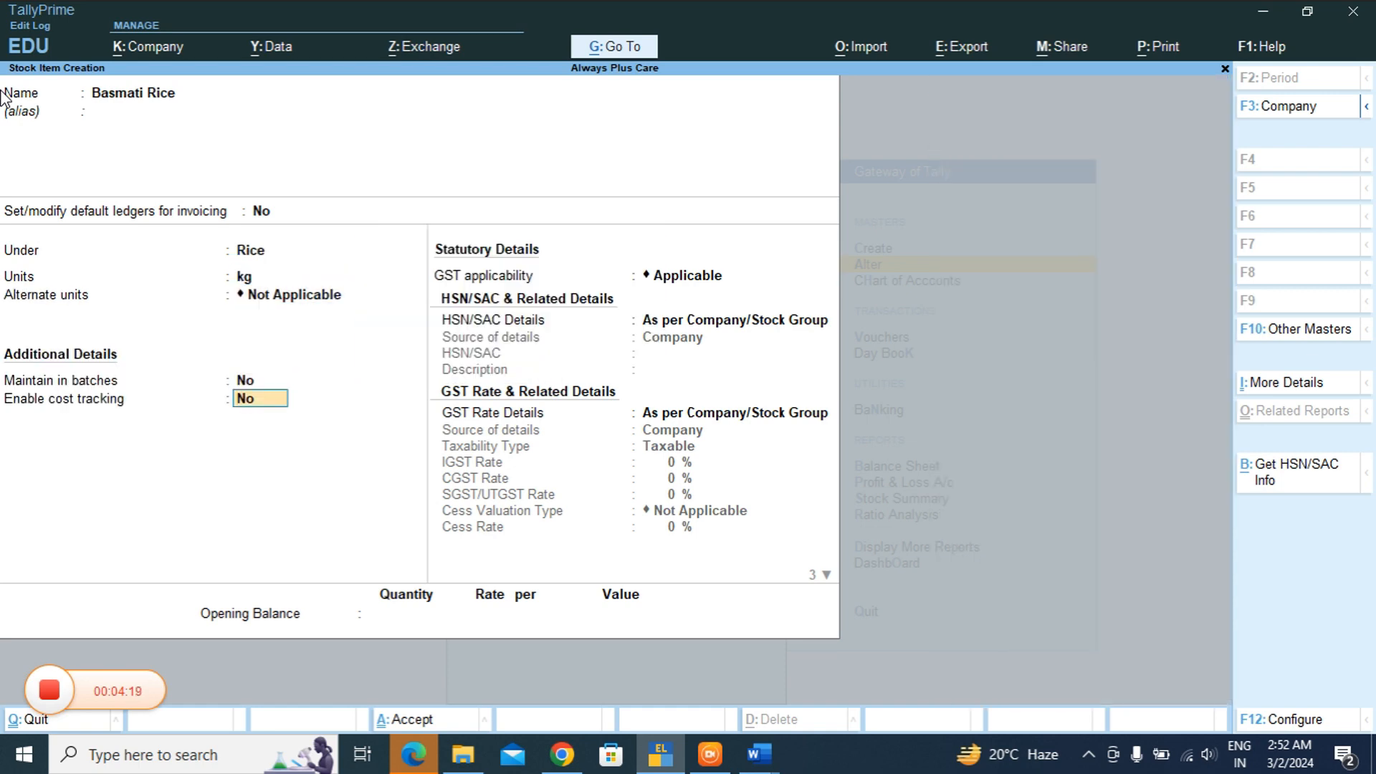
- Set GST applicability of the Basmati Rice item to Not Applicable and save it without an opening balance
key("Return")
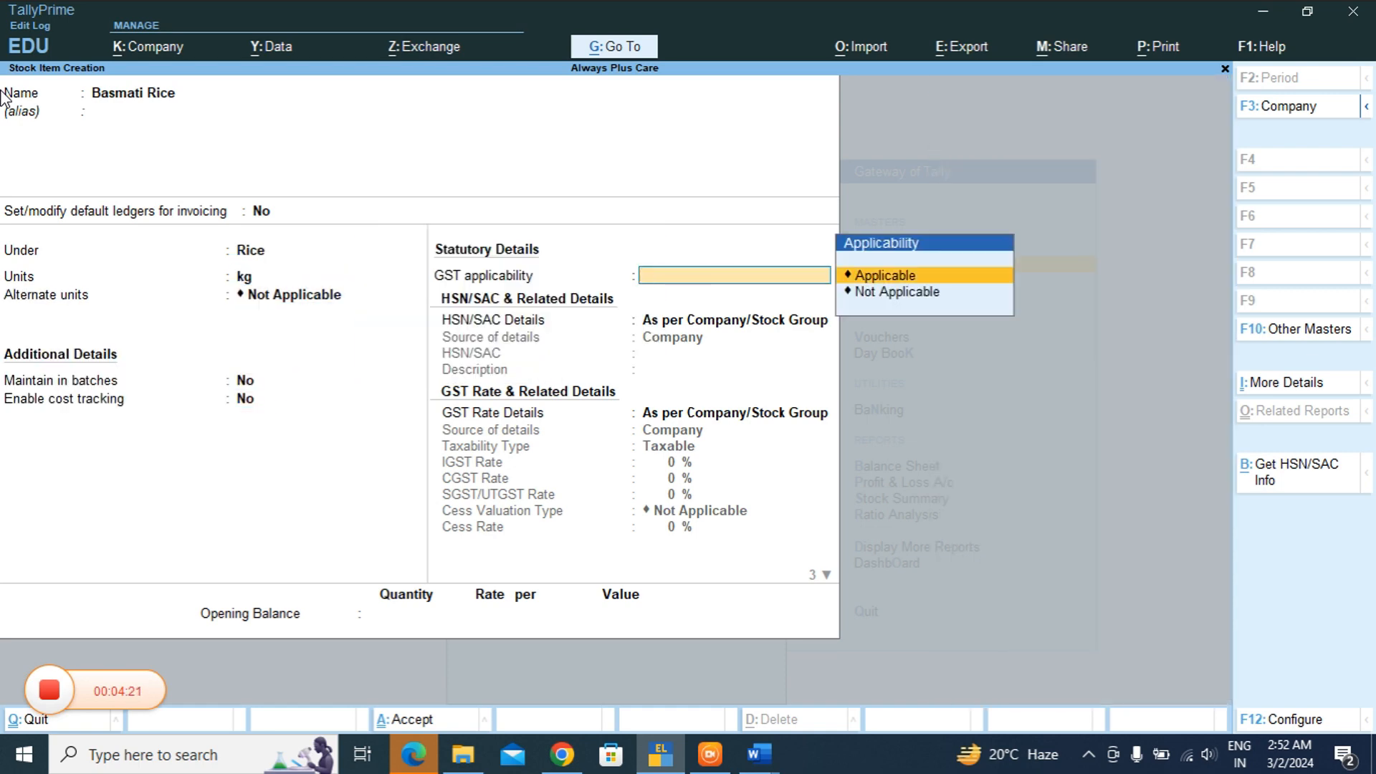
key("Down")
key("Return")
key("Return")
key("Return")
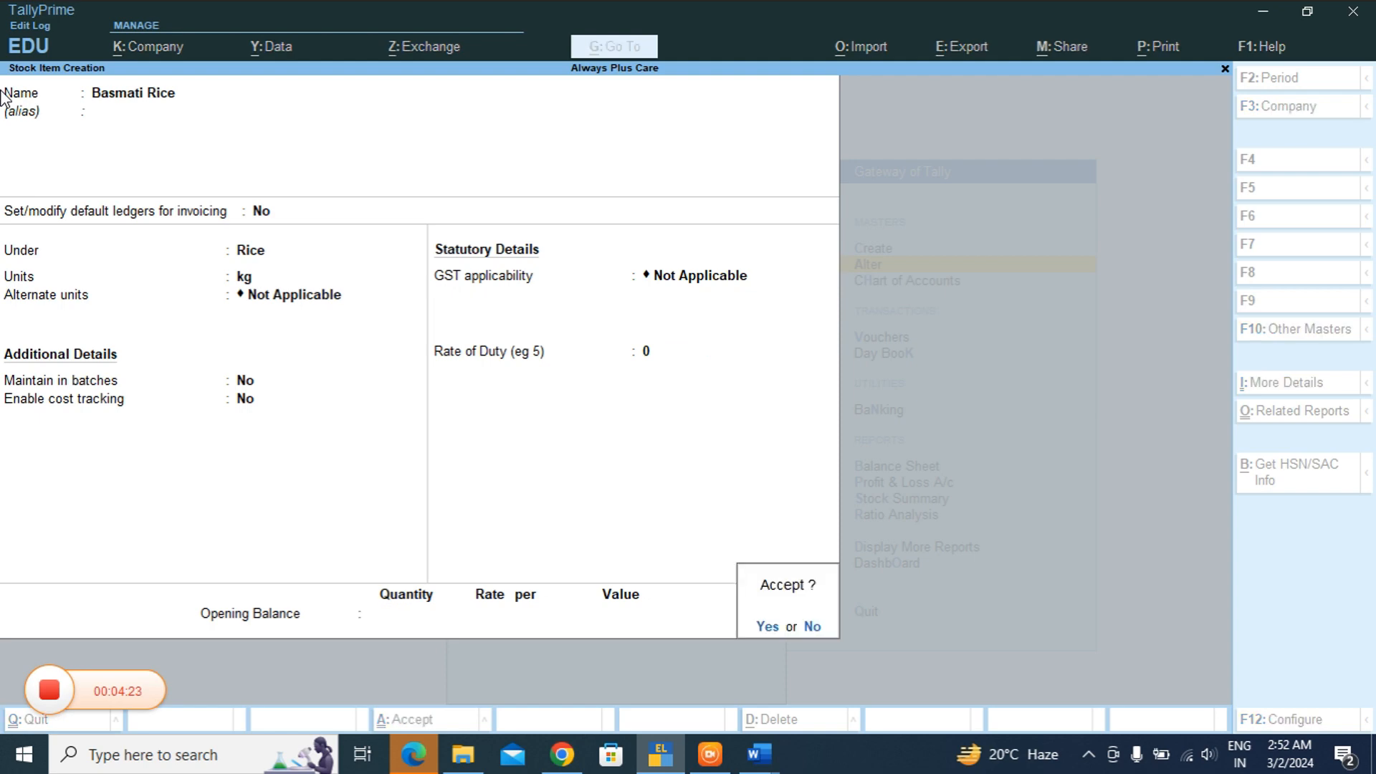
key("Return")
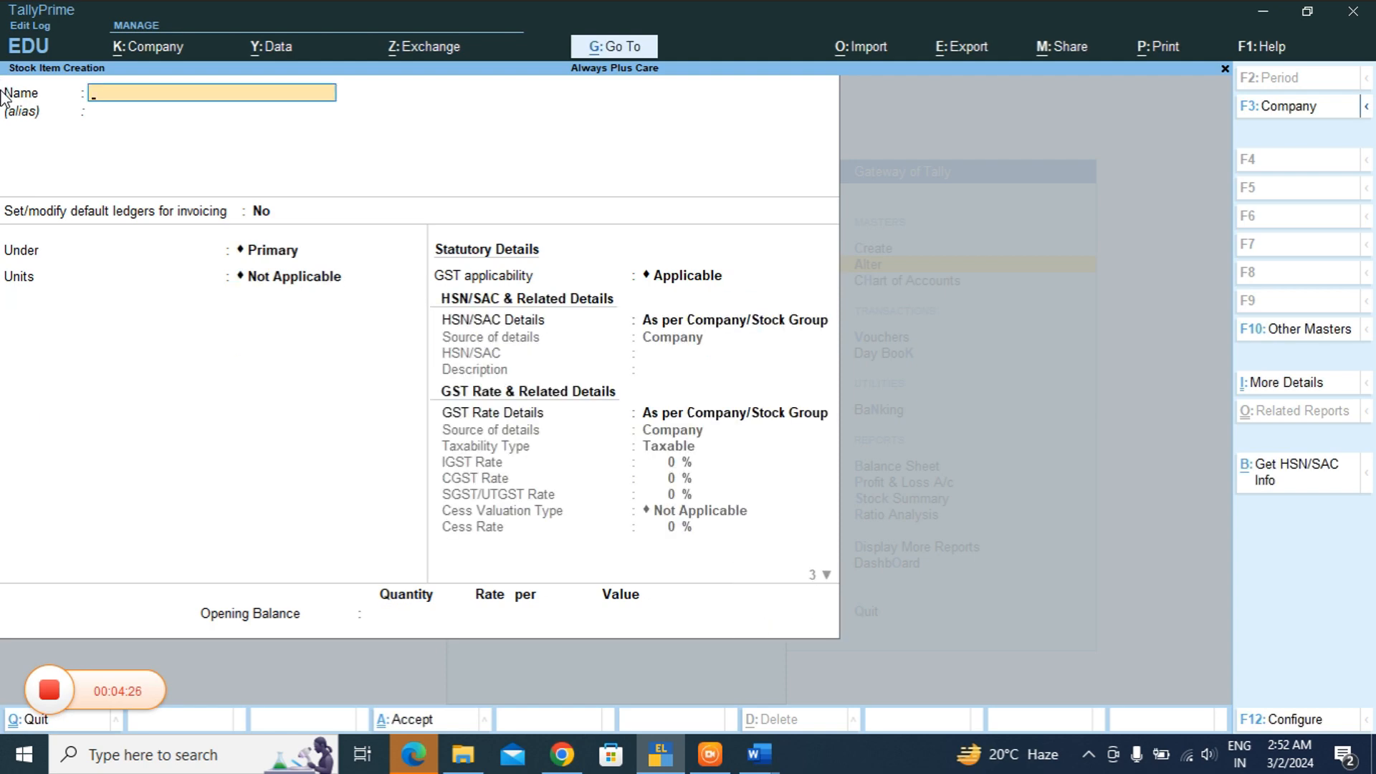
- Enter a new stock item named Mustard Oil under the Oil group with unit L, no alternate unit, and batches and cost tracking at No
type("Mustard Oil")
key("Return")
key("Return")
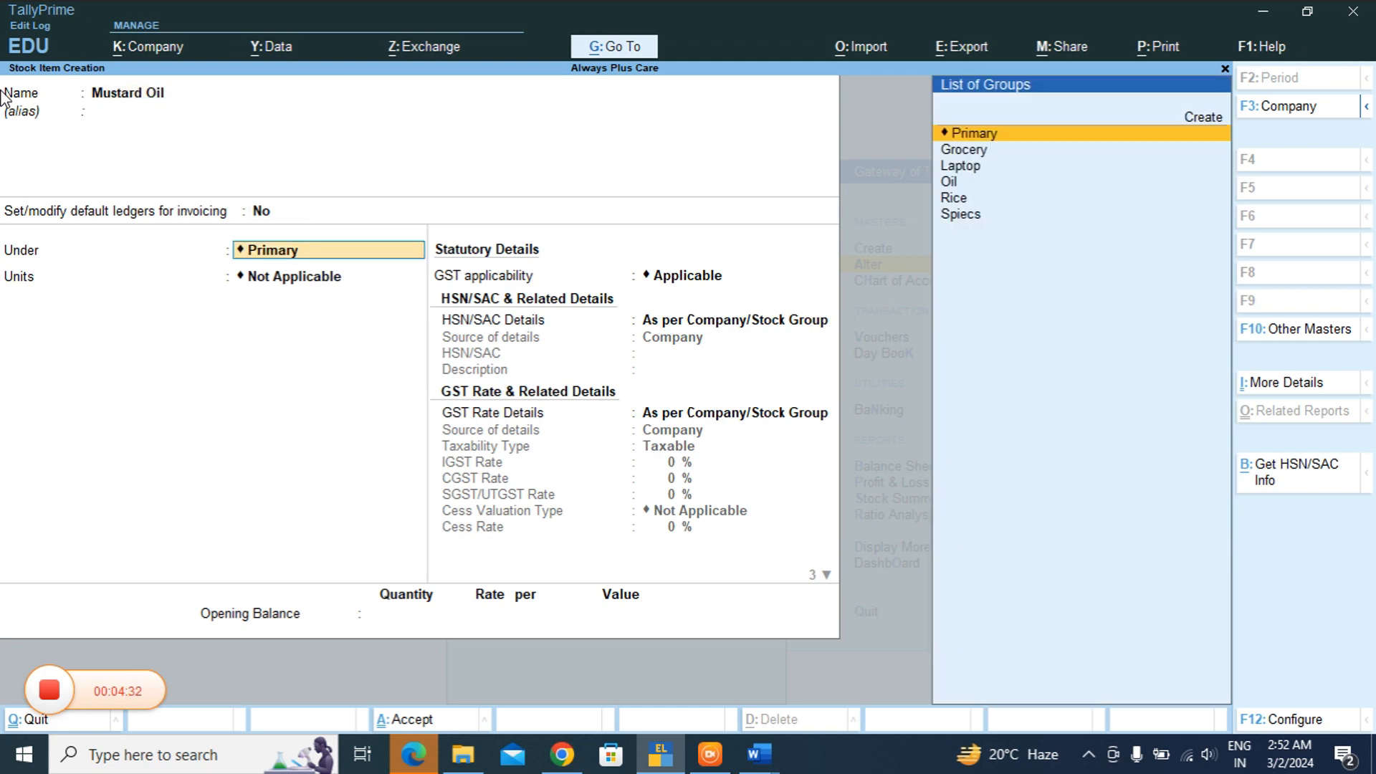
type("o")
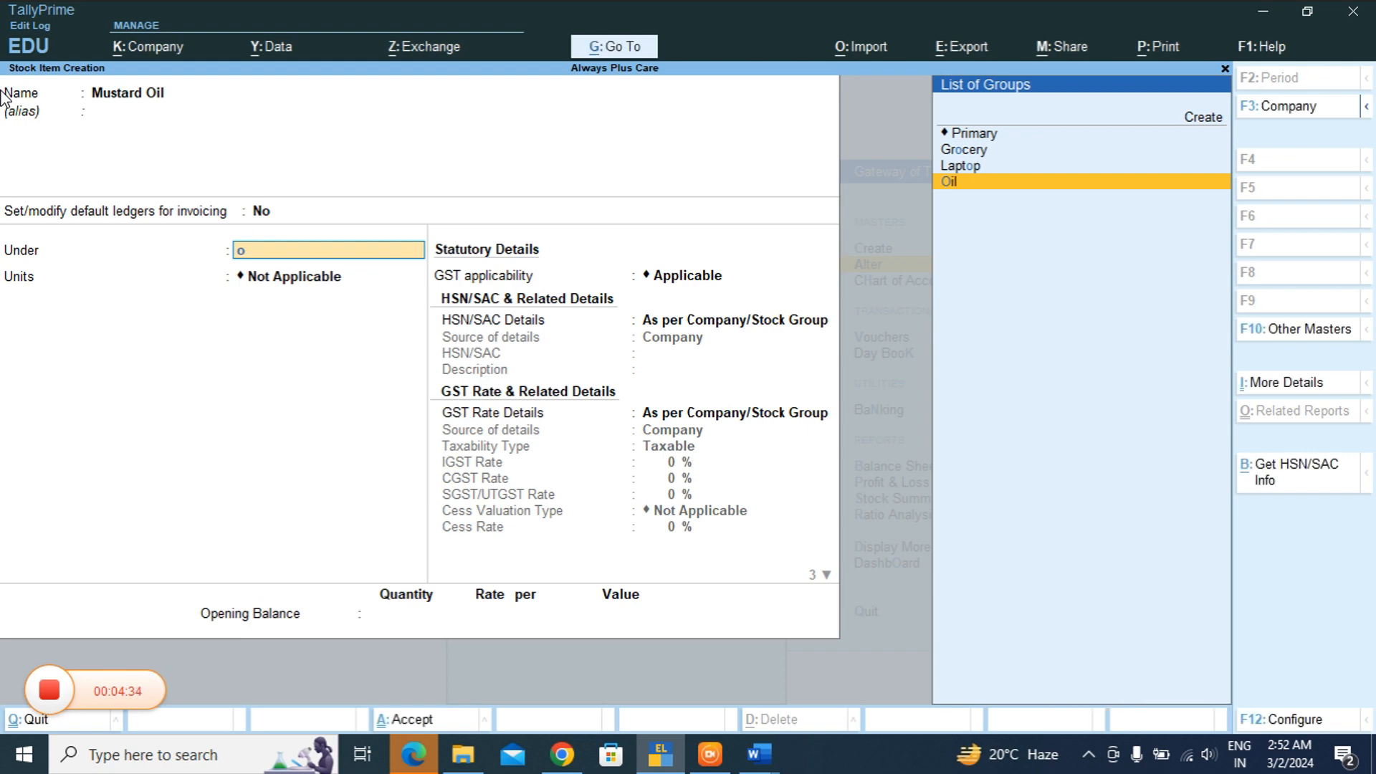
key("Return")
key("Down")
key("Down")
key("Down")
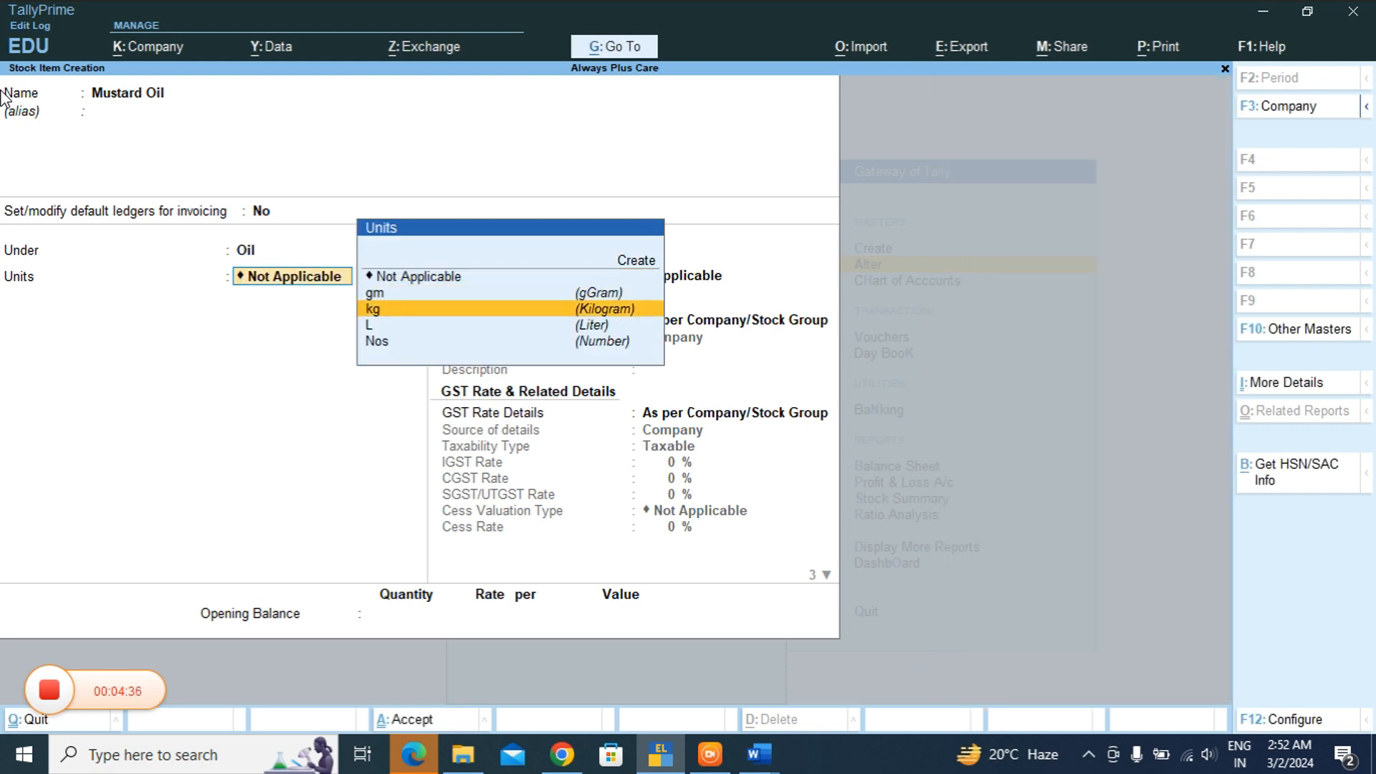
key("Return")
key("Return")
key("Return")
key("Return")
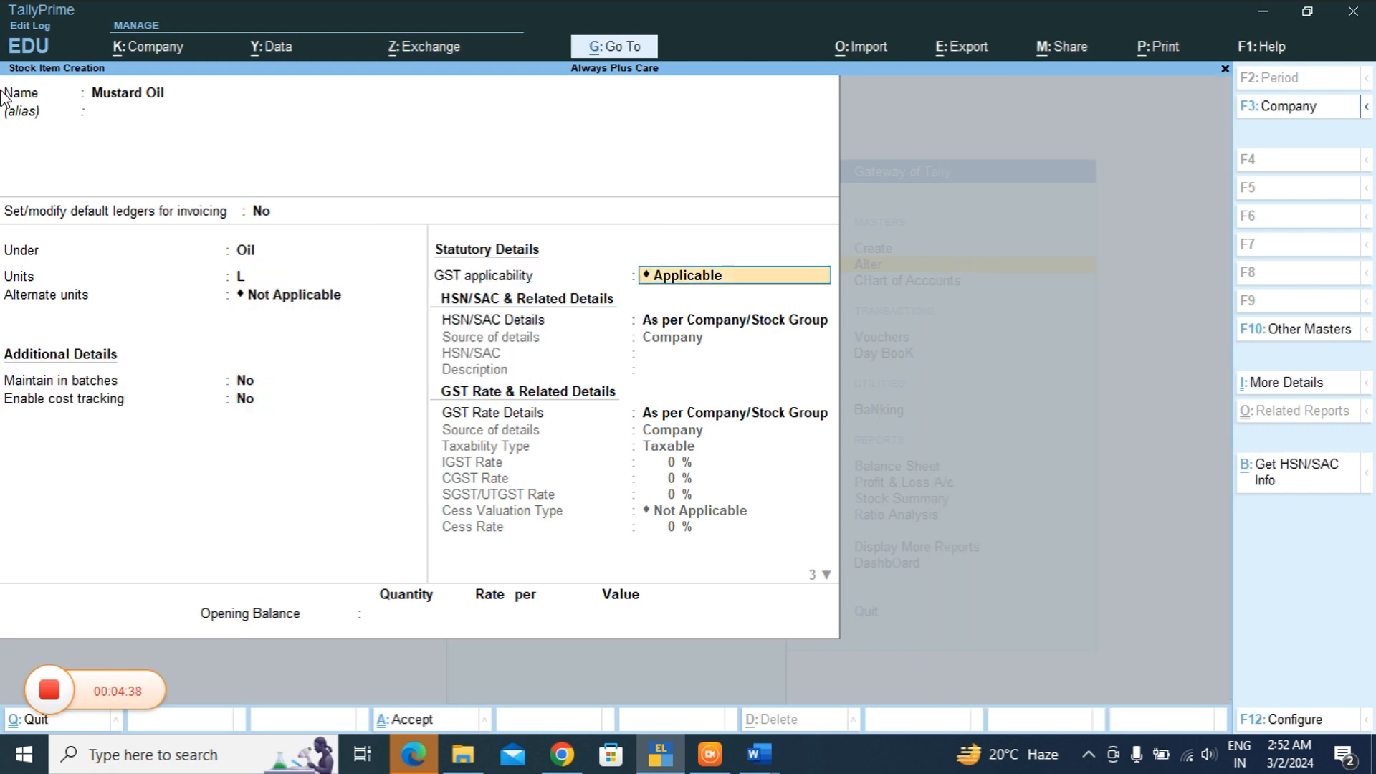
- Set GST applicability of the Mustard Oil item to Not Applicable and save it without an opening balance
key("Return")
key("BackSpace")
key("Down")
key("Return")
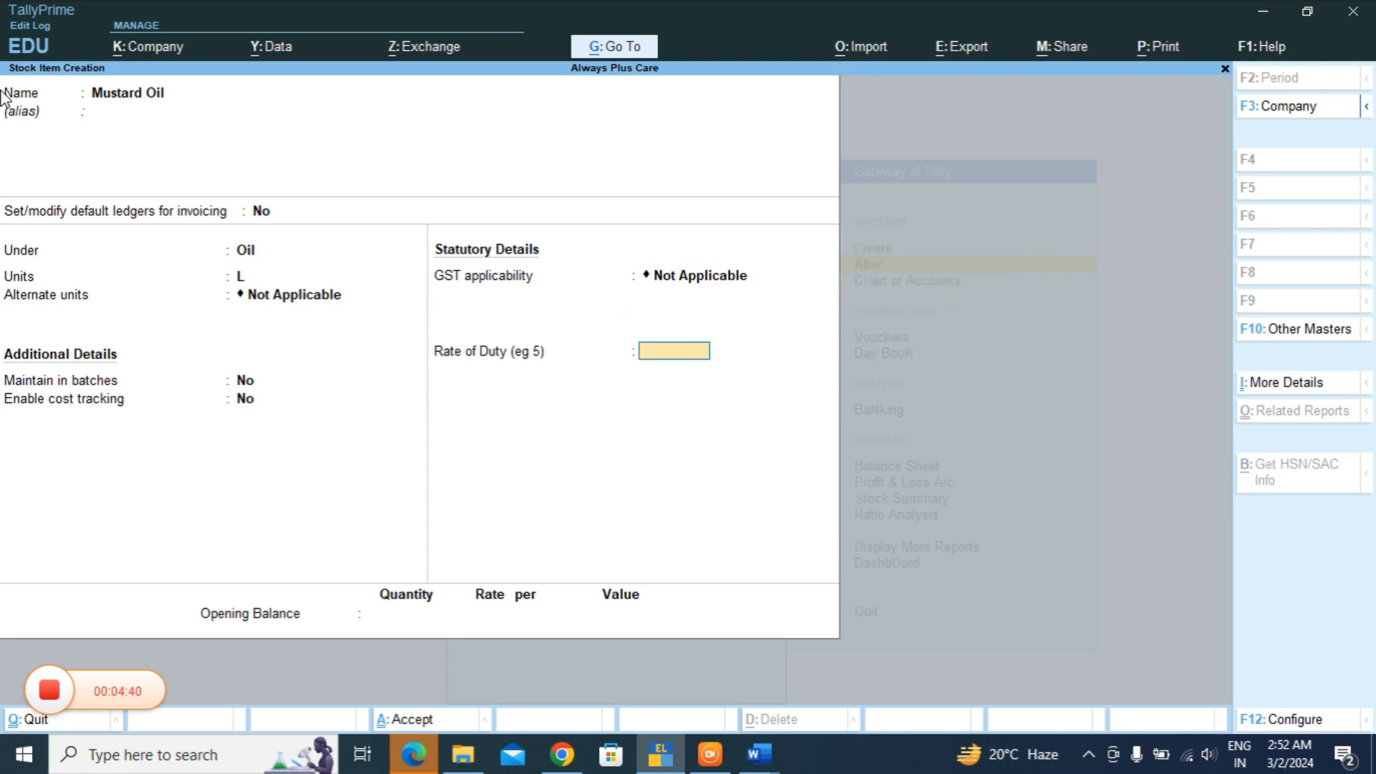
key("Return")
key("Return")
key("Return")
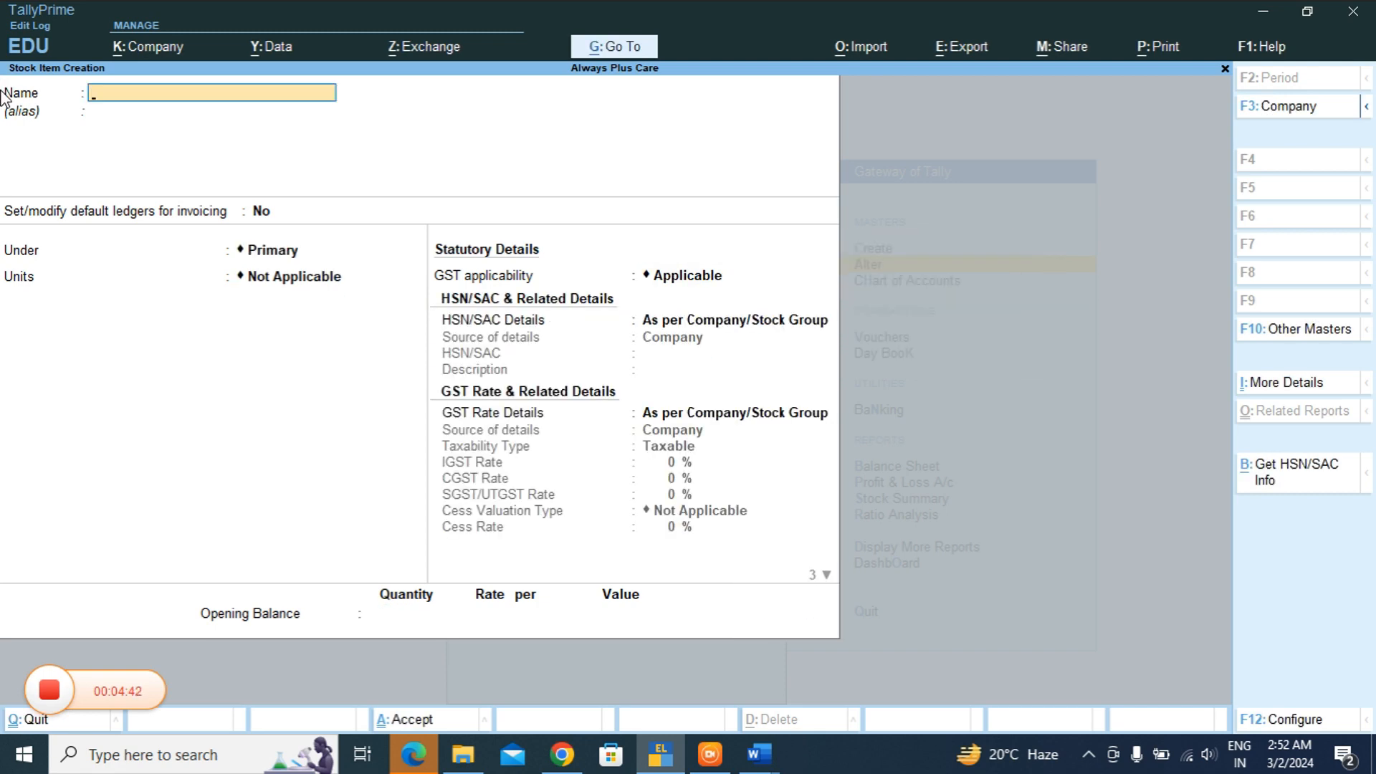
type("Masoor Dal")
key("Return")
key("Return")
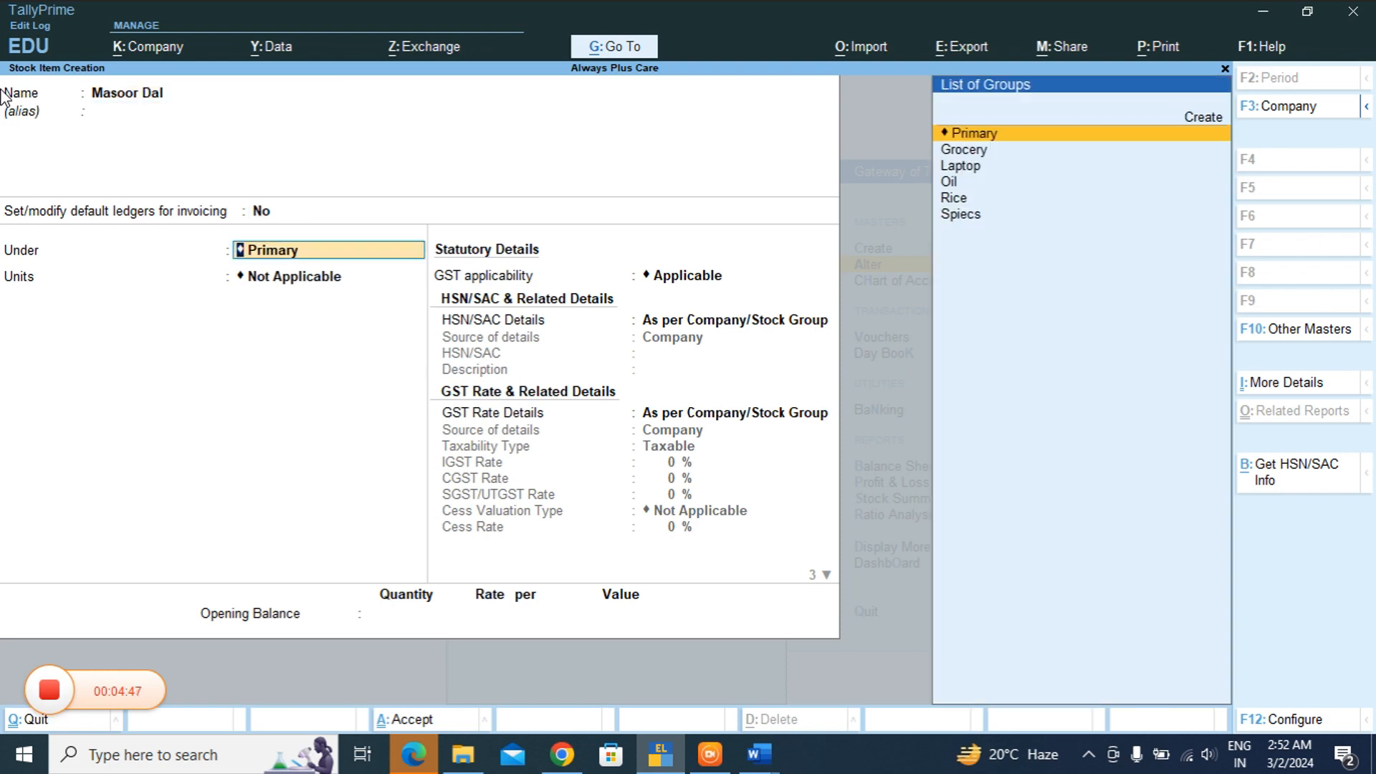
key("BackSpace")
key("BackSpace")
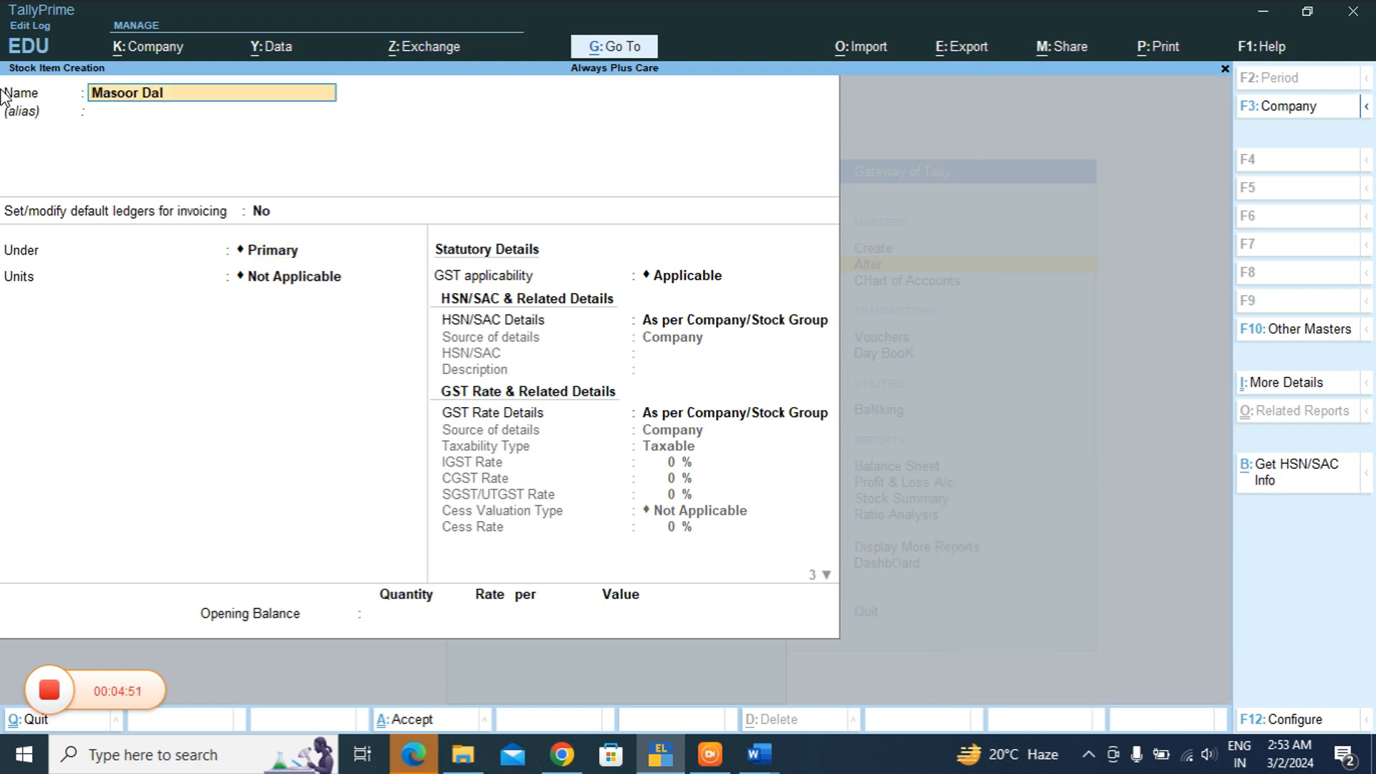
- Enter a new stock item named Red Chilli Powder under the Spiecs group with unit gm and no alternate unit
type("Red chilli Powder")
key("Return")
key("Return")
key("Return")
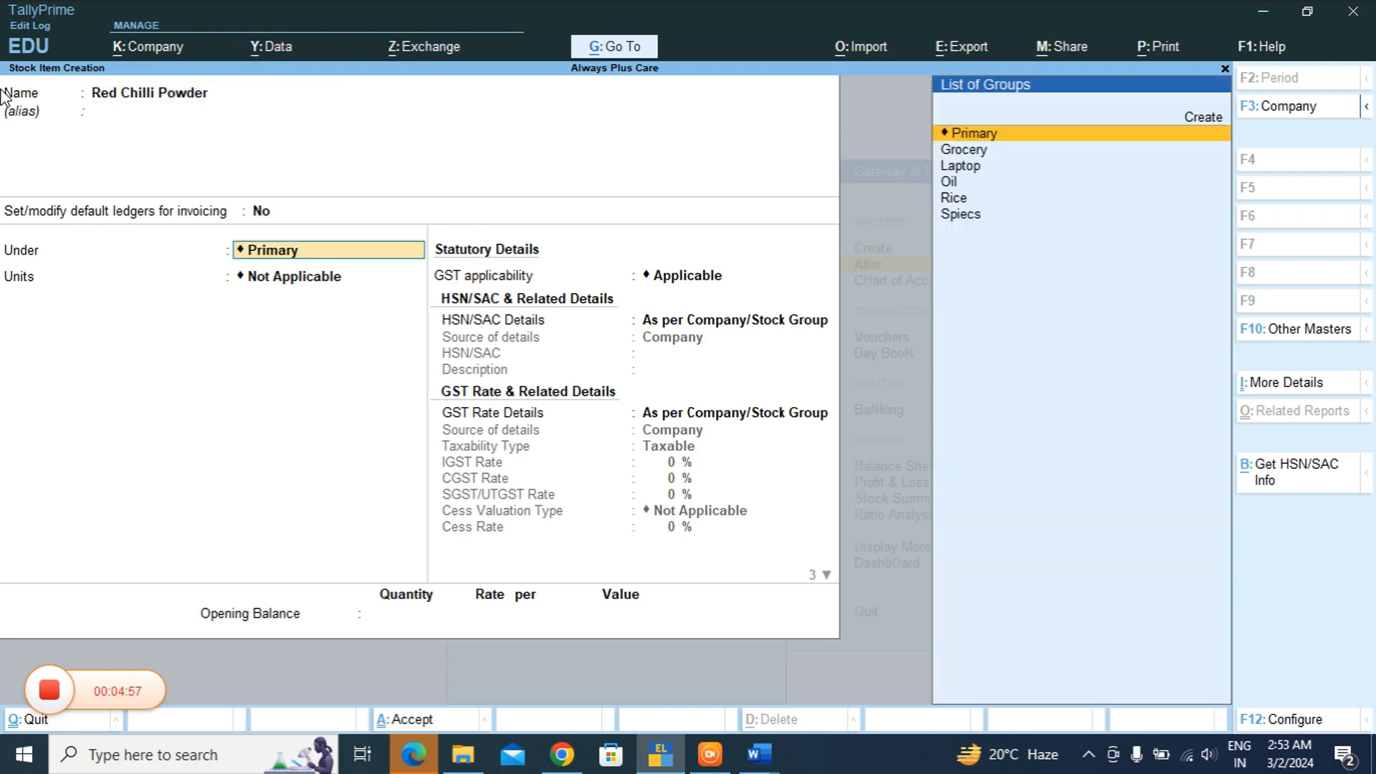
type("sp")
key("Return")
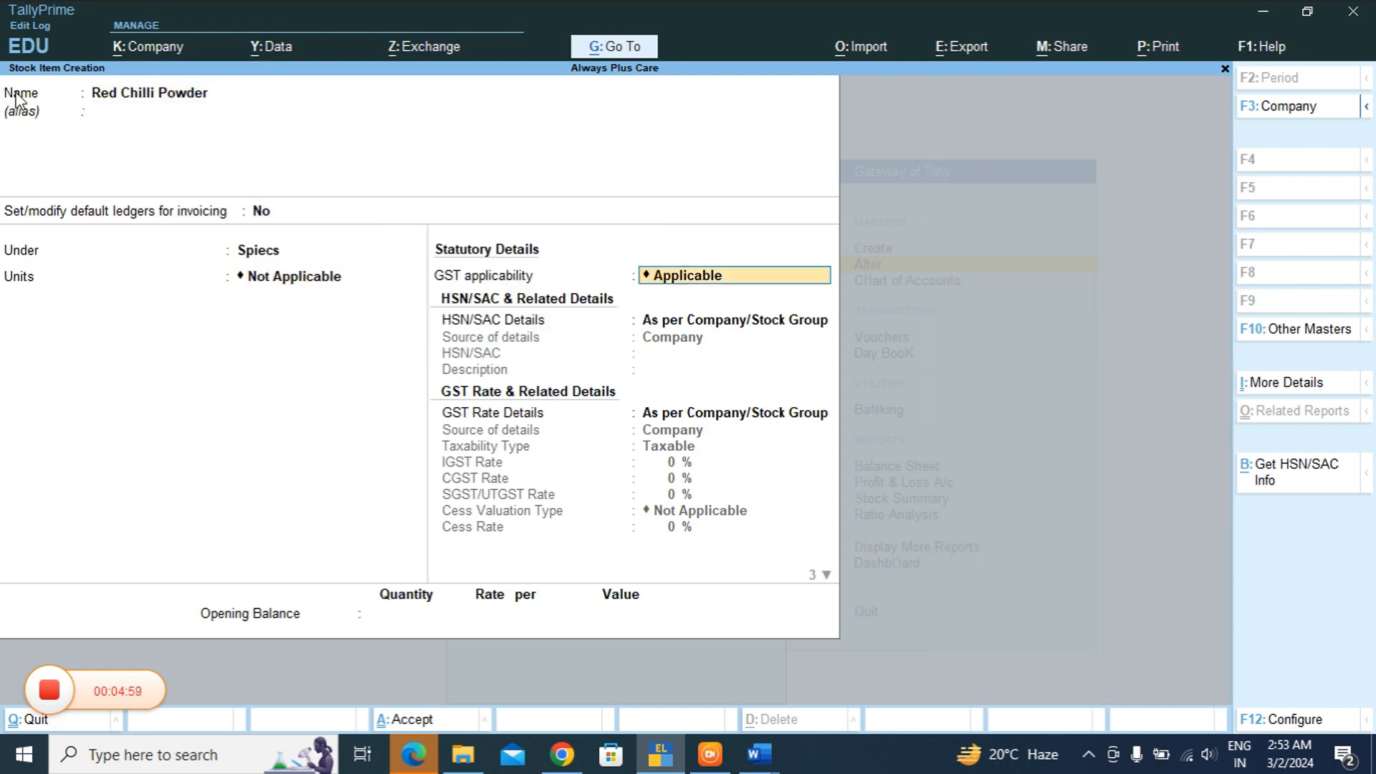
key("Return")
key("Down")
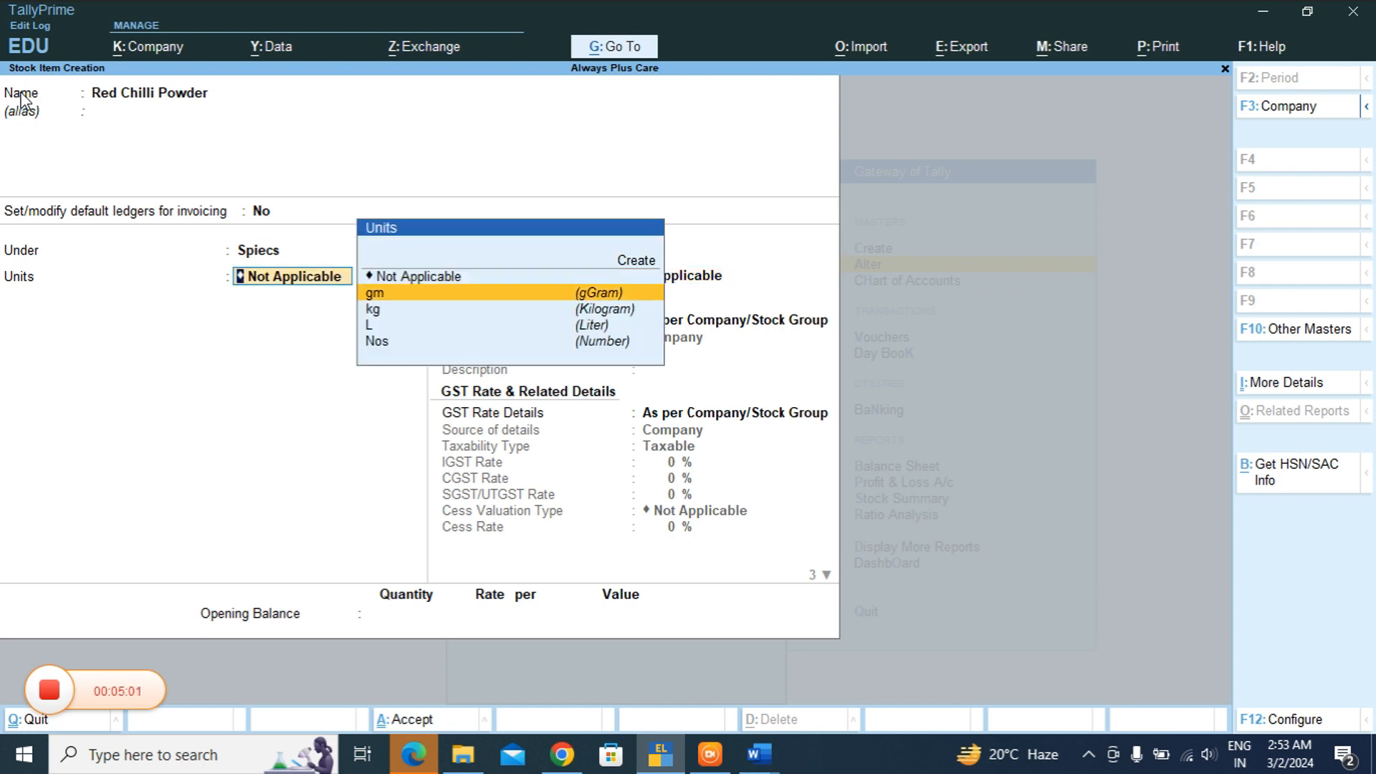
key("Return")
key("Return")
key("Return")
key("Return")
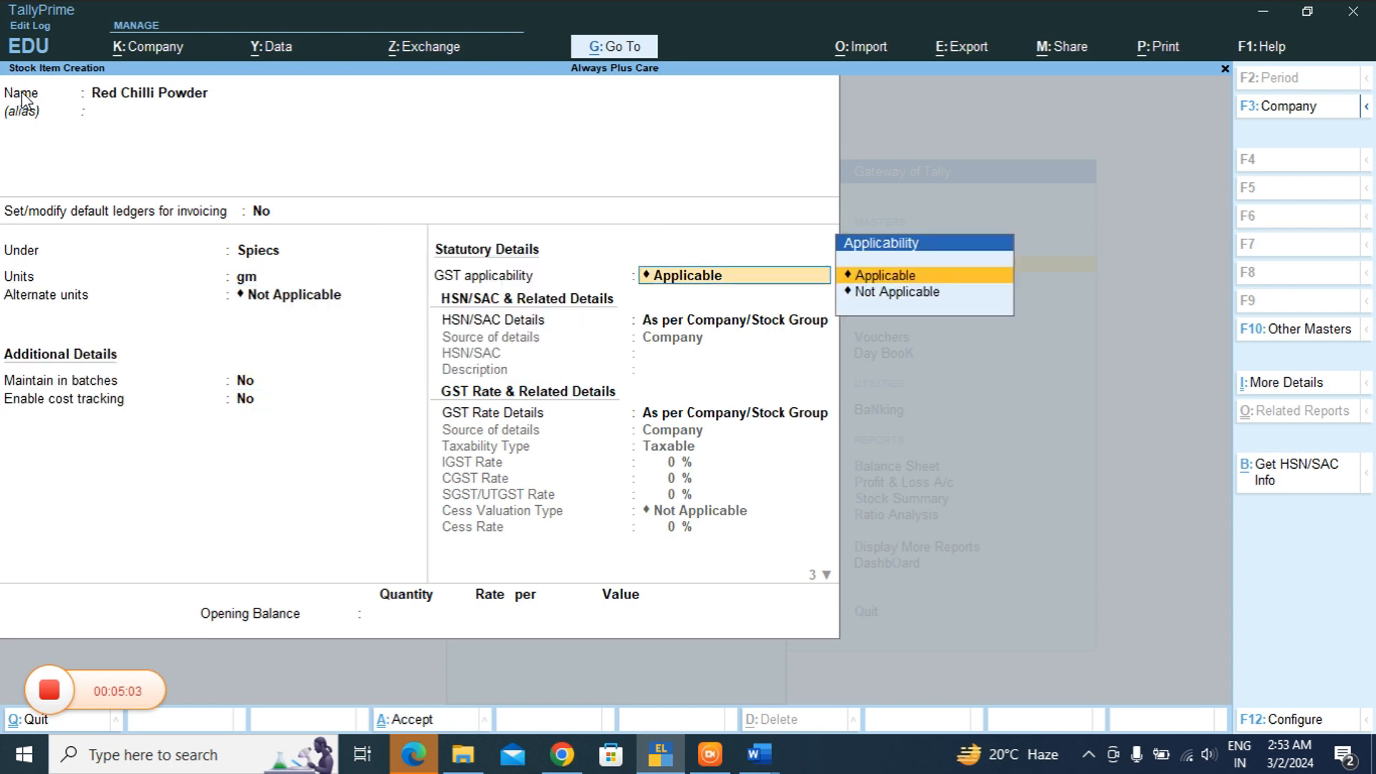
- Set GST applicability of the Red Chilli Powder item to Not Applicable and save it without an opening balance
key("Down")
key("Return")
key("Return")
key("Return")
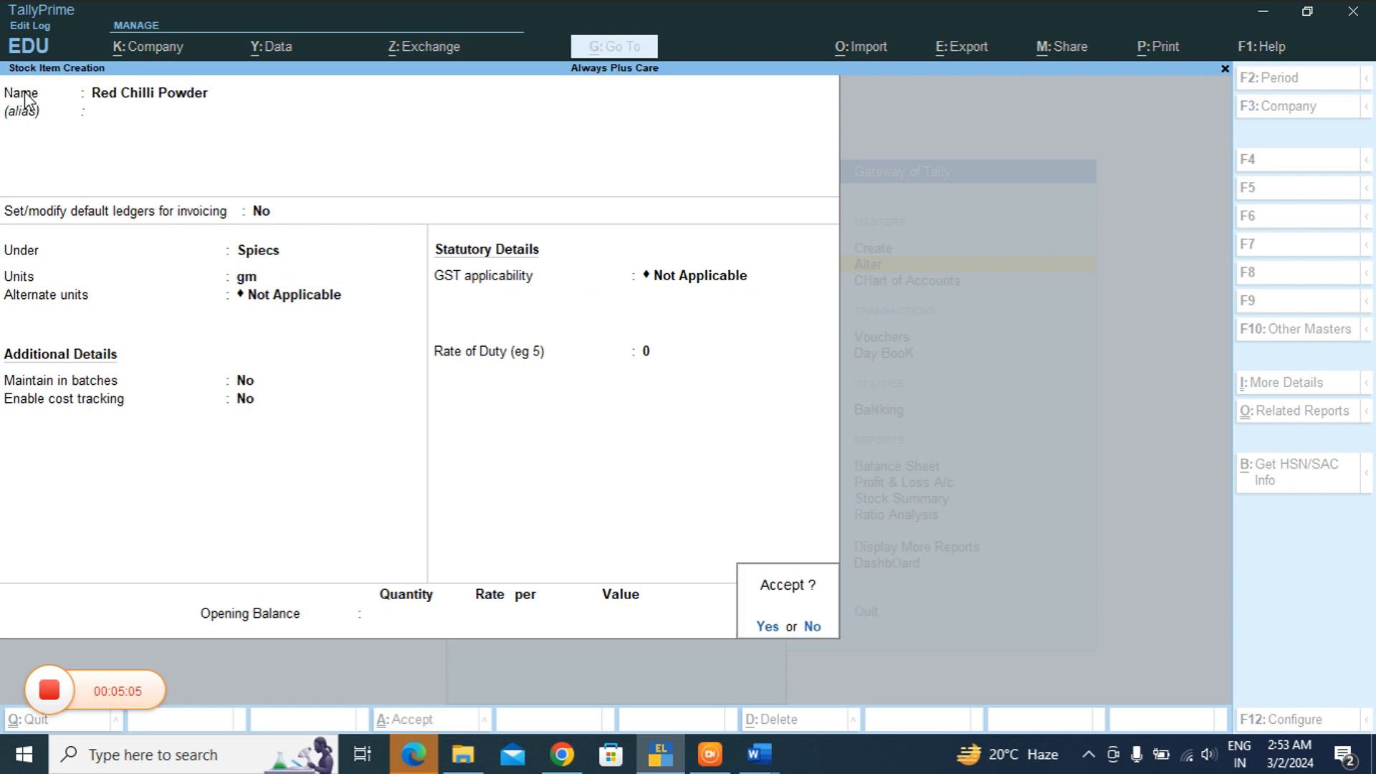
key("Return")
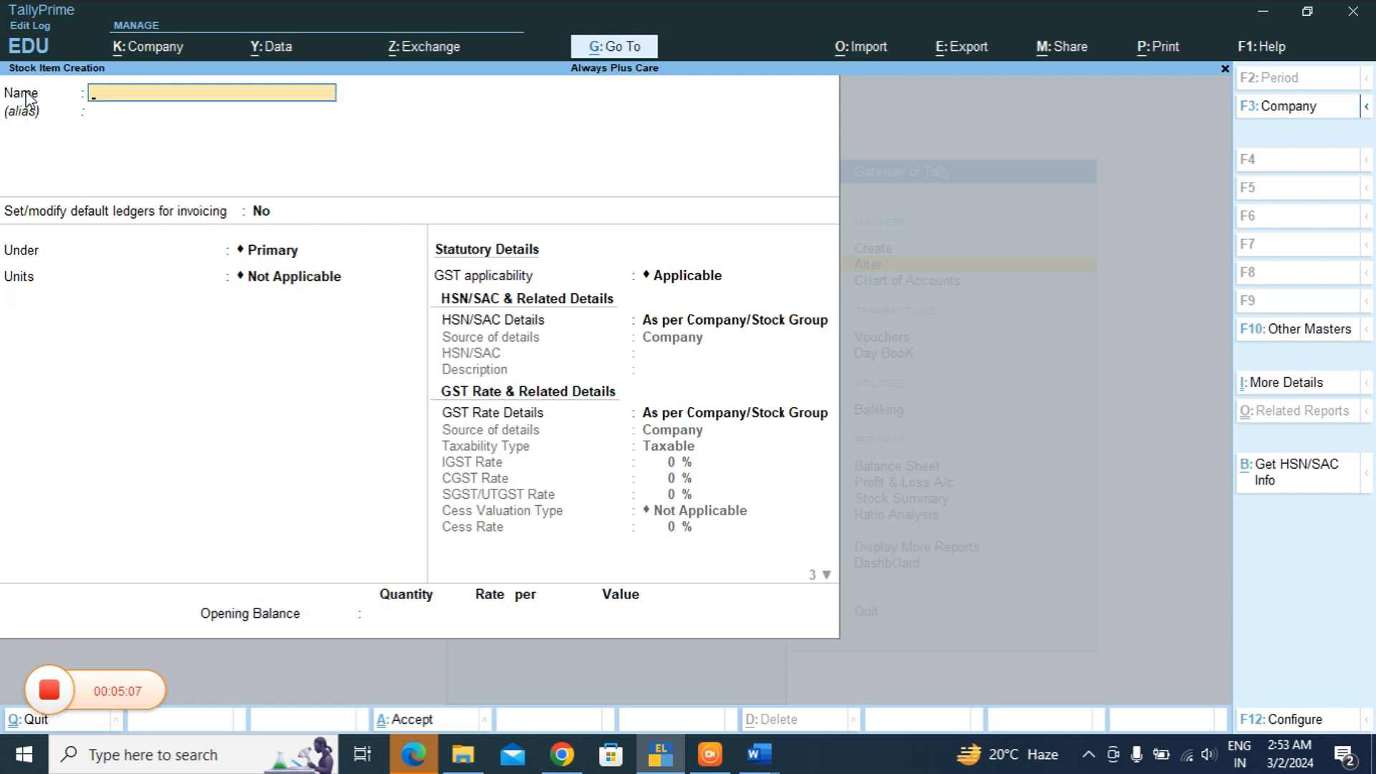
- Leave stock item creation, review the list of stock items, and return to the Gateway of Tally
key("Escape")
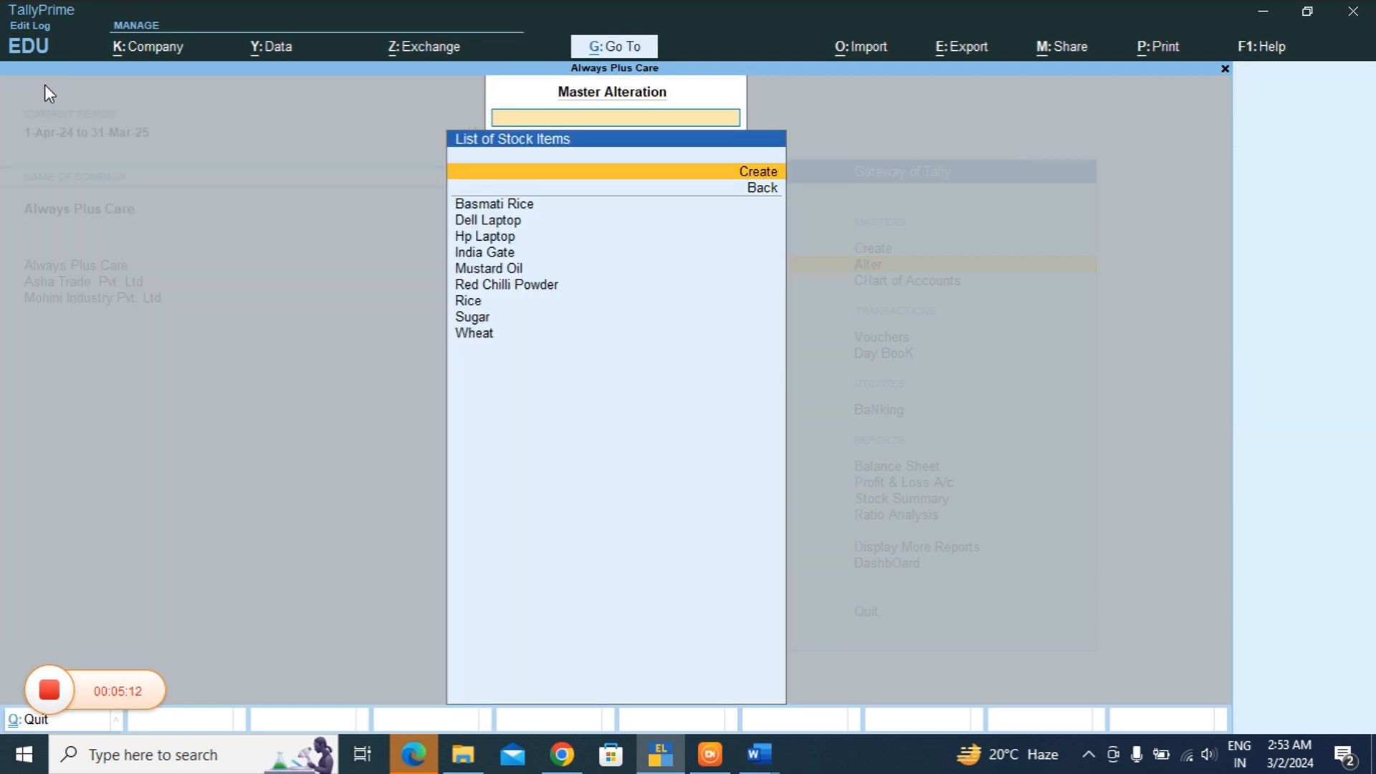
key("Down")
key("Down")
key("Down")
key("Down")
key("Down")
key("Down")
key("Down")
key("Down")
key("Down")
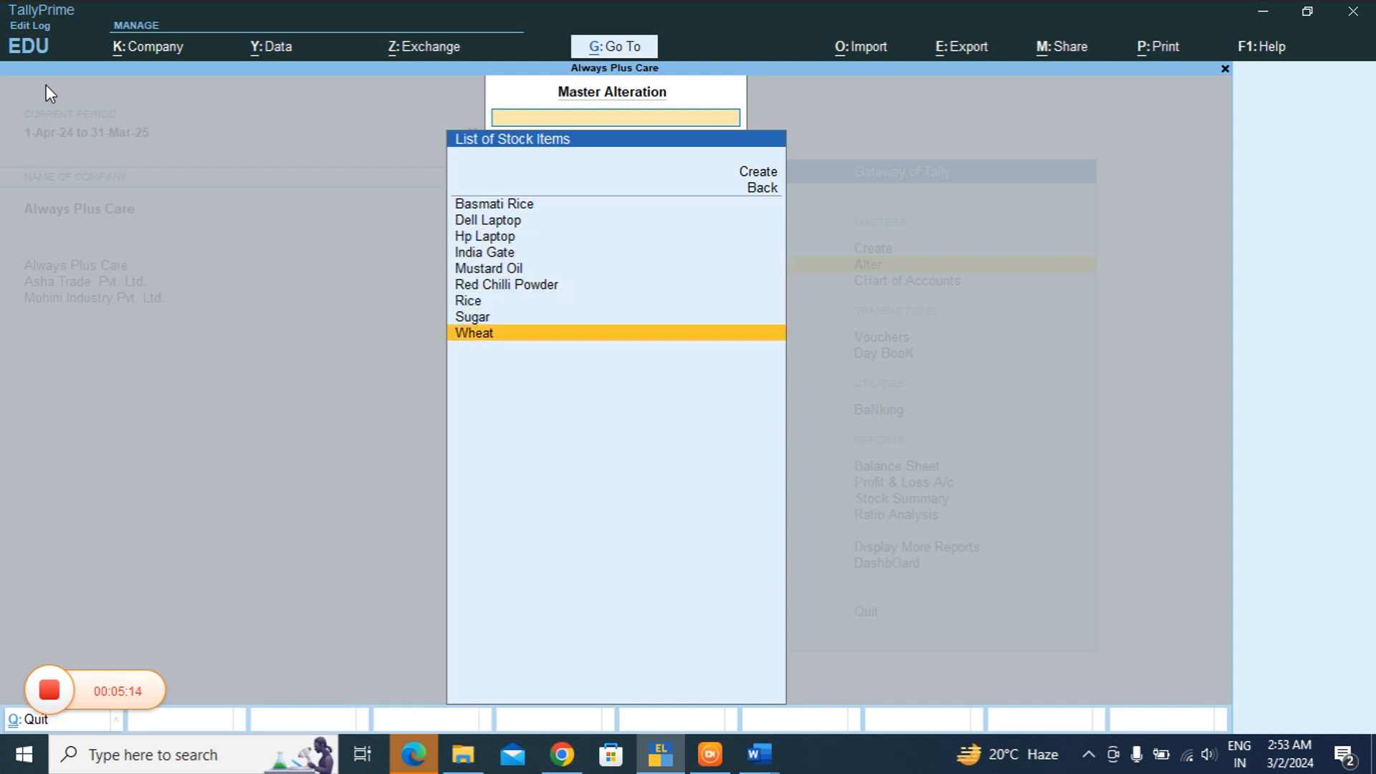
key("Escape")
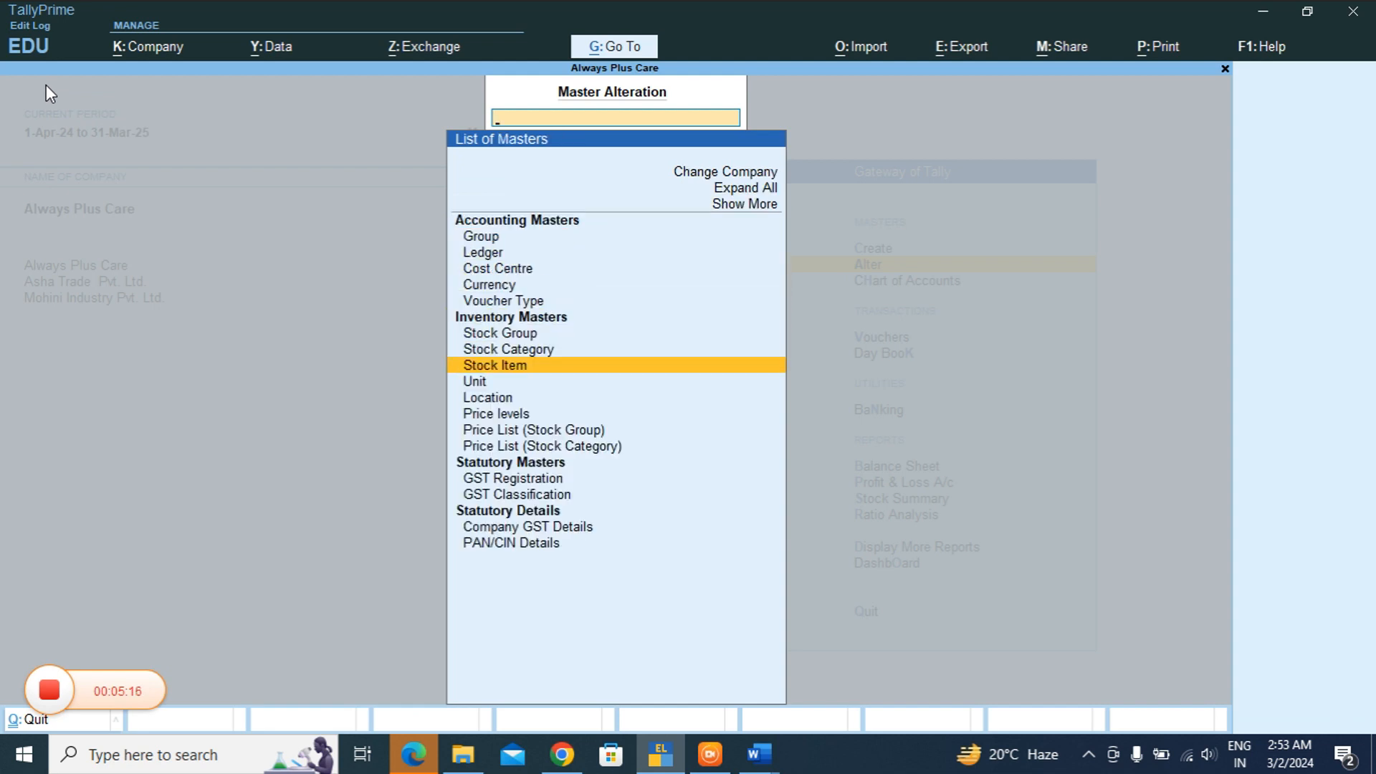
key("Up")
key("Up")
key("Escape")
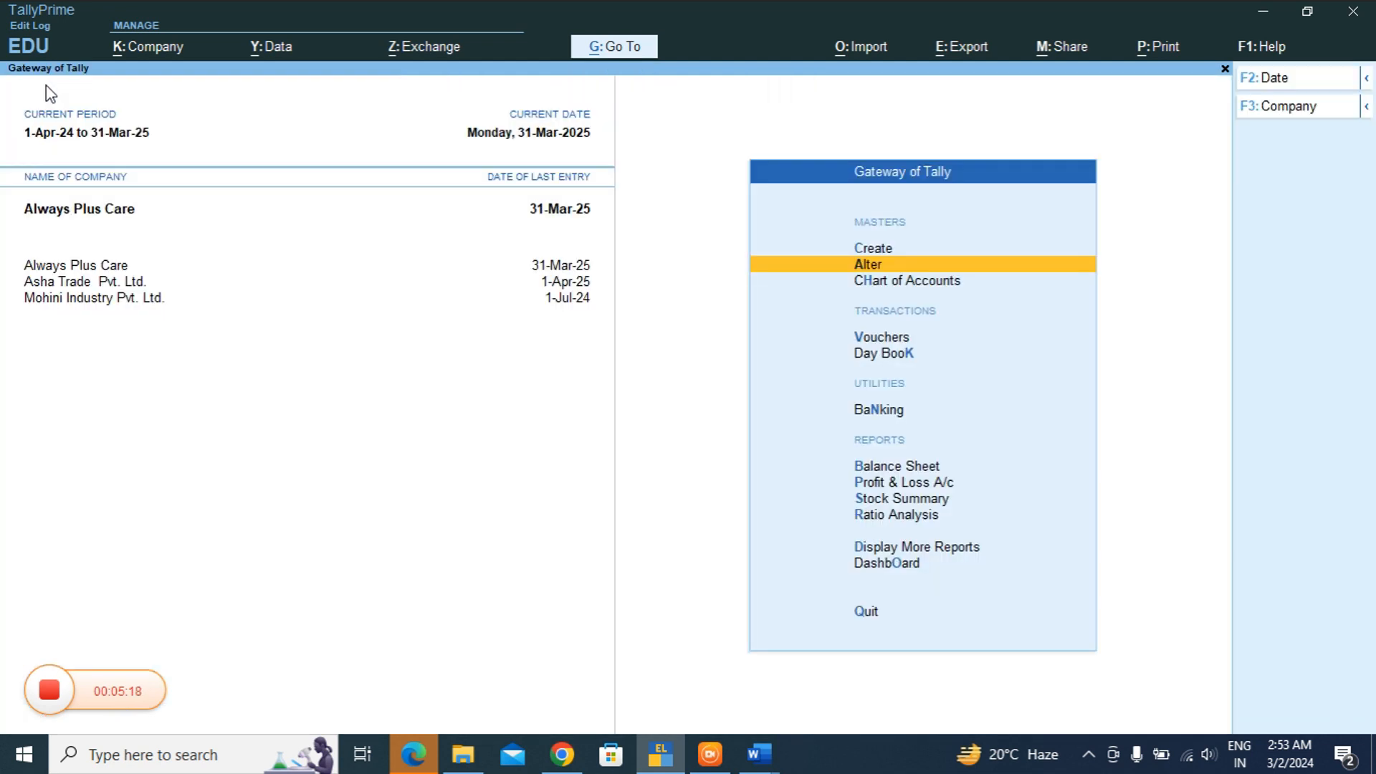
- Open voucher entry and show the inactive types in the list of other voucher types
key("Down")
key("Down")
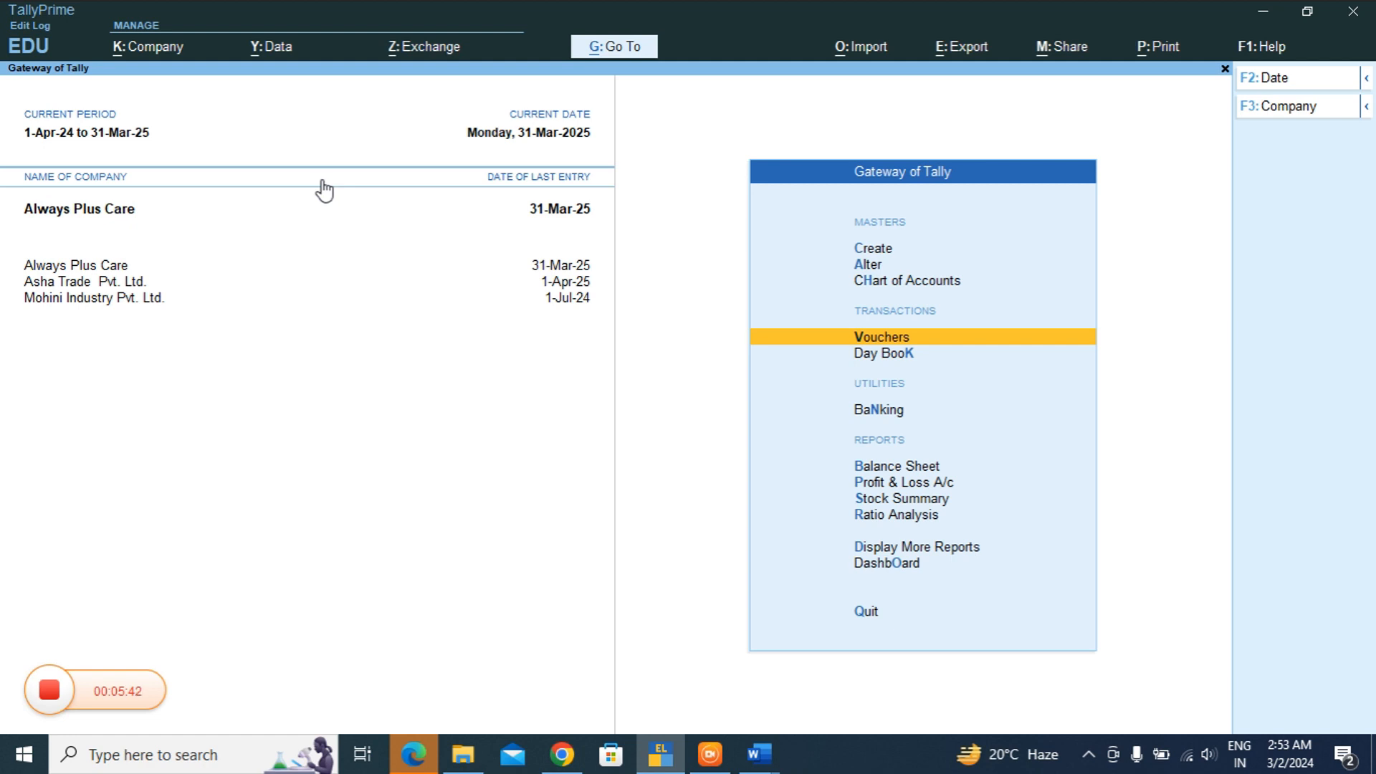
key("Return")
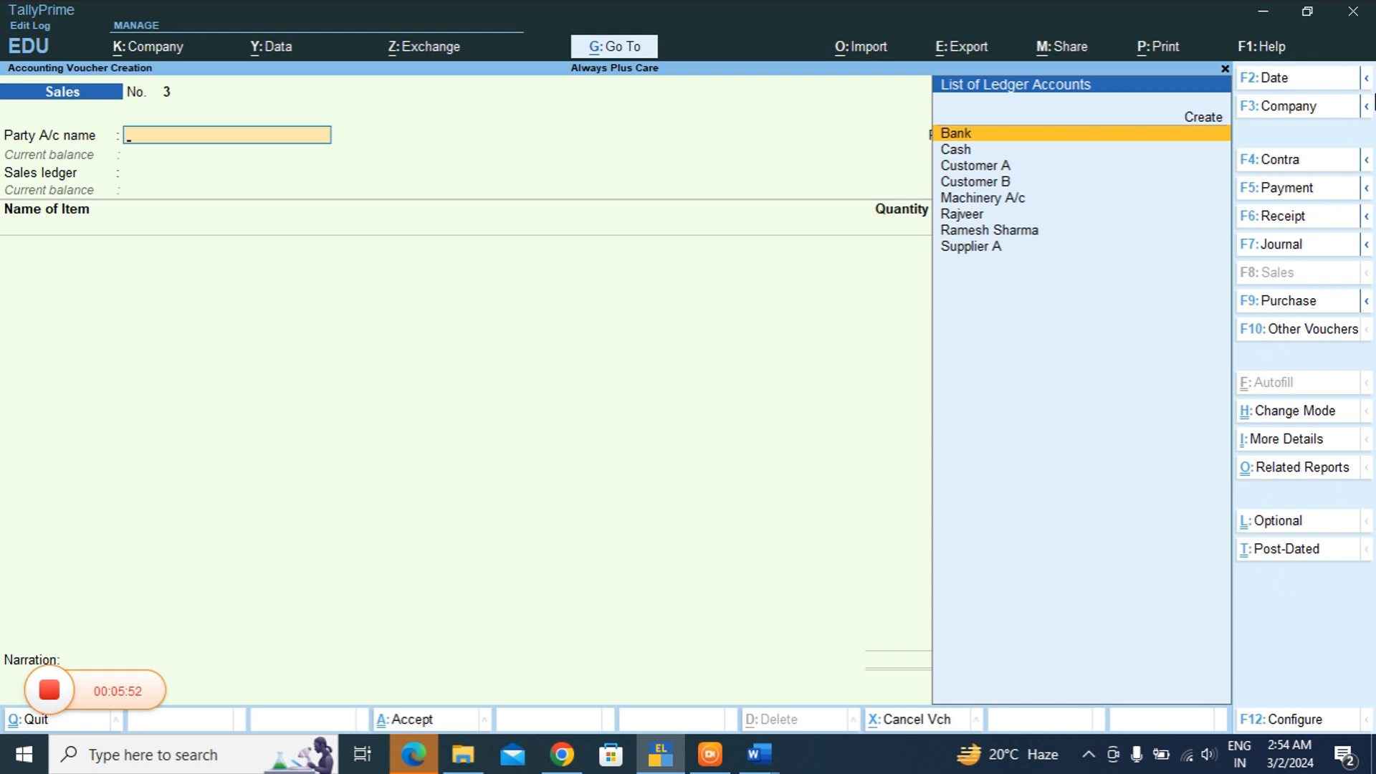
left_click(1300, 333)
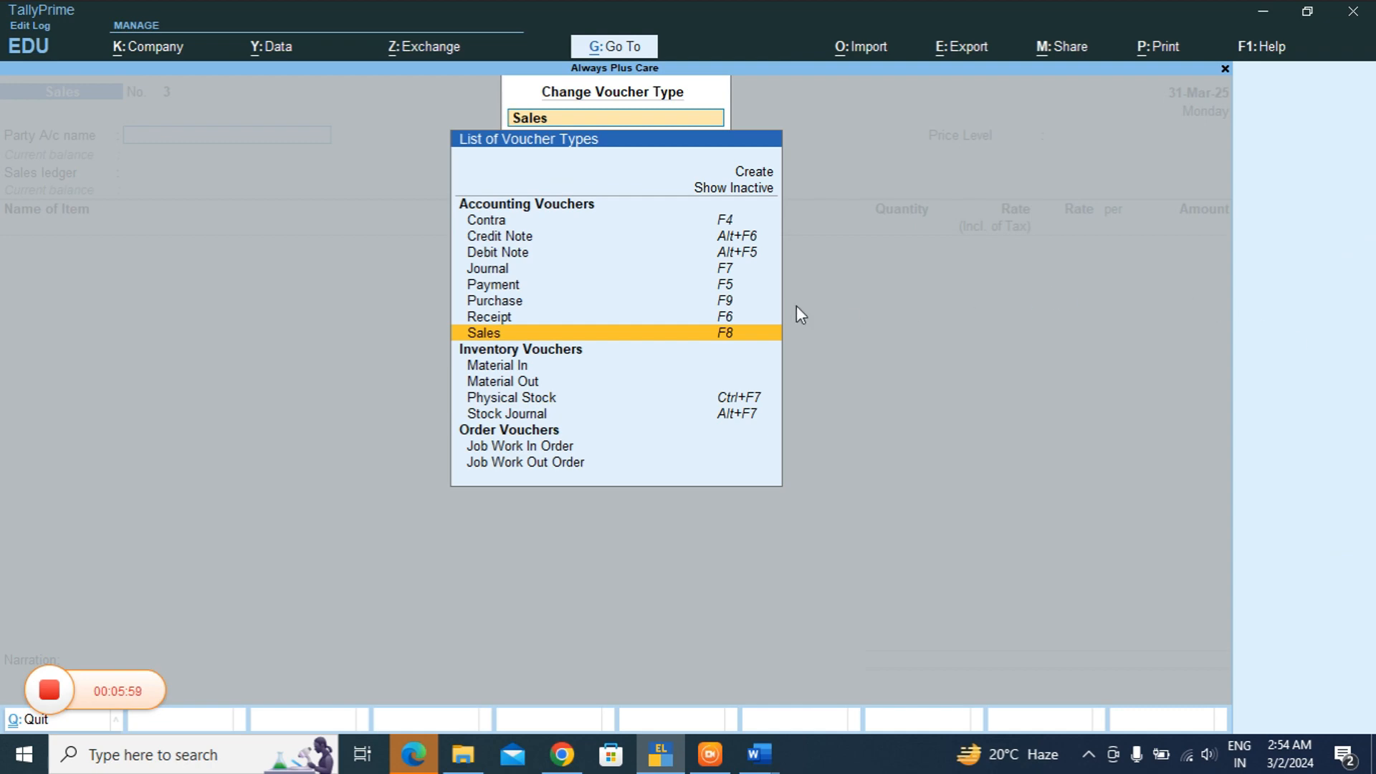
left_click(755, 186)
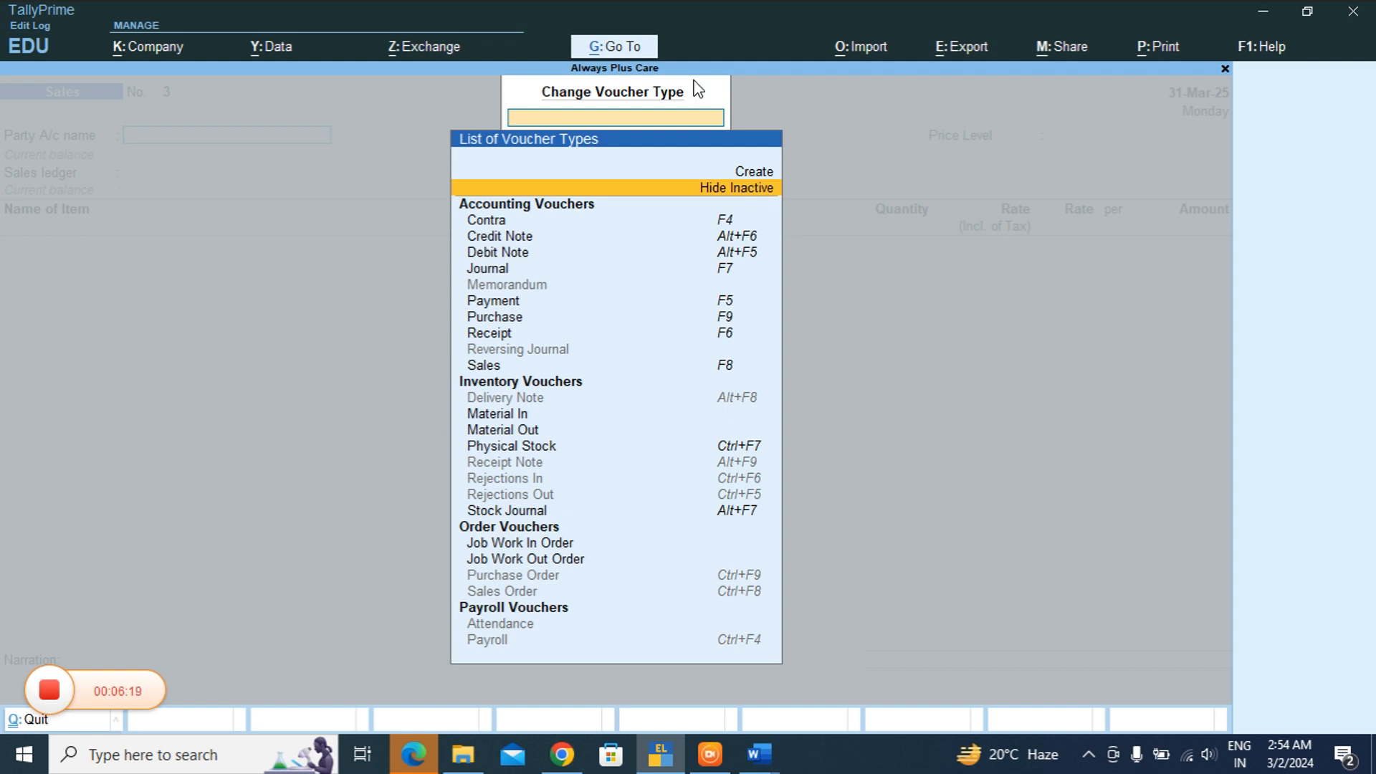
- Change the voucher type to the Stock Journal inventory voucher
key("Down")
key("Down")
key("Down")
key("Down")
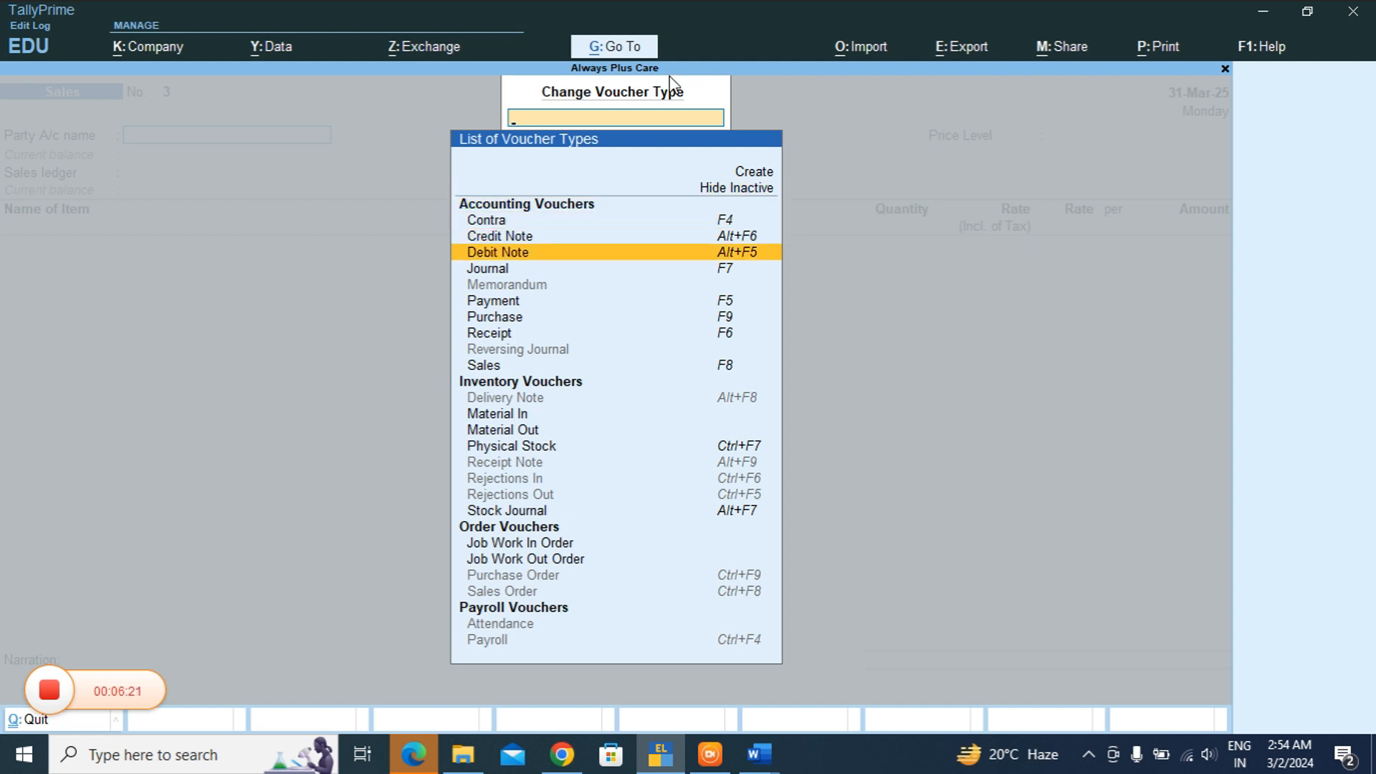
key("Down")
key("Down")
key("Down")
key("Down")
key("Down")
key("Down")
key("Down")
key("Down")
key("Down")
key("Down")
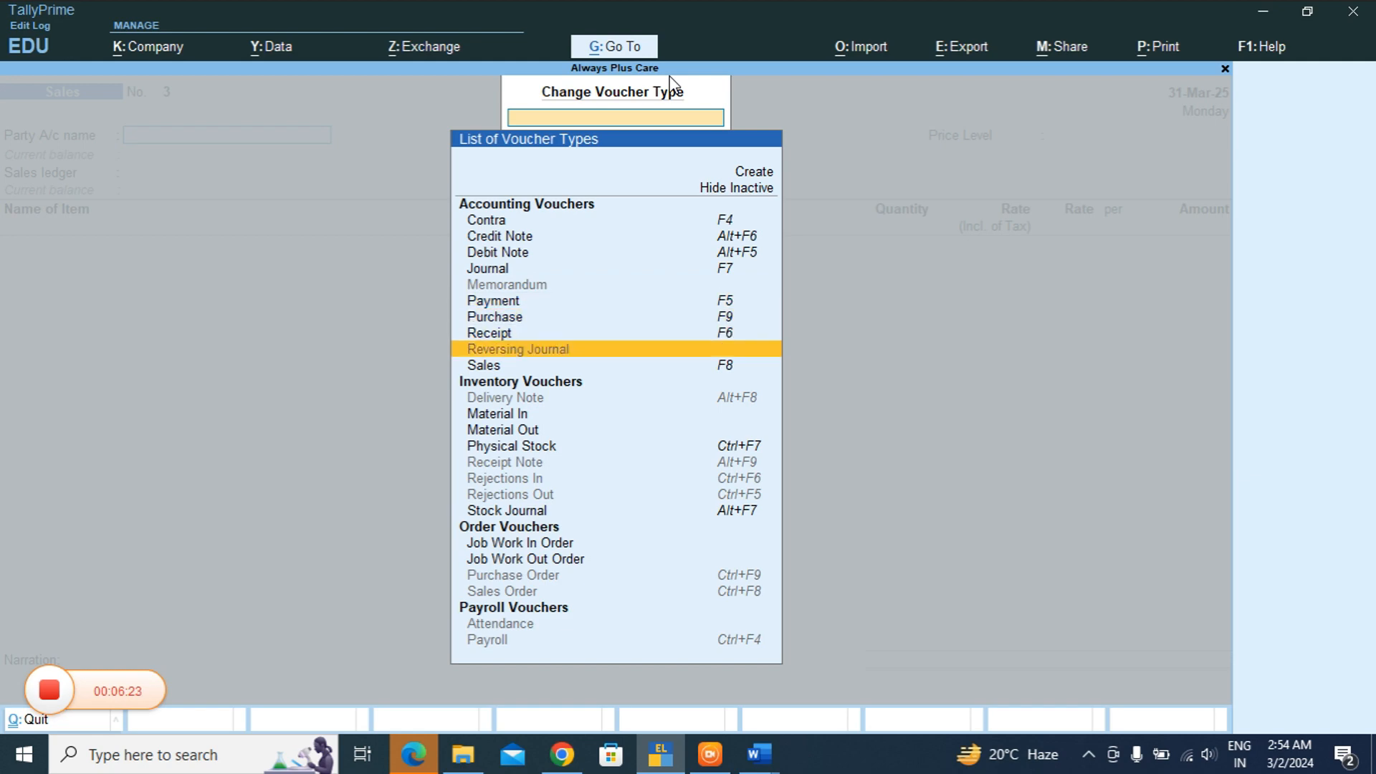
key("Down")
key("Down")
key("Down")
key("Down")
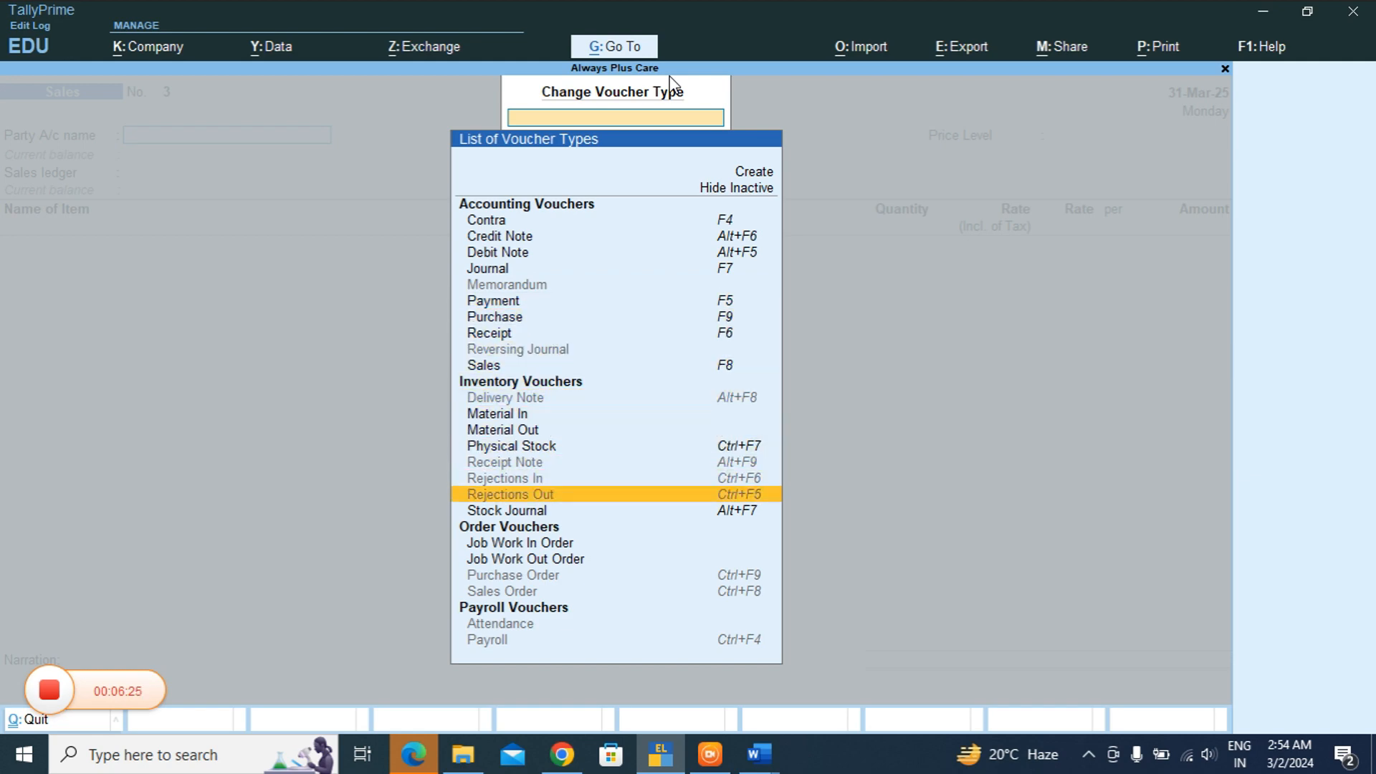
key("Down")
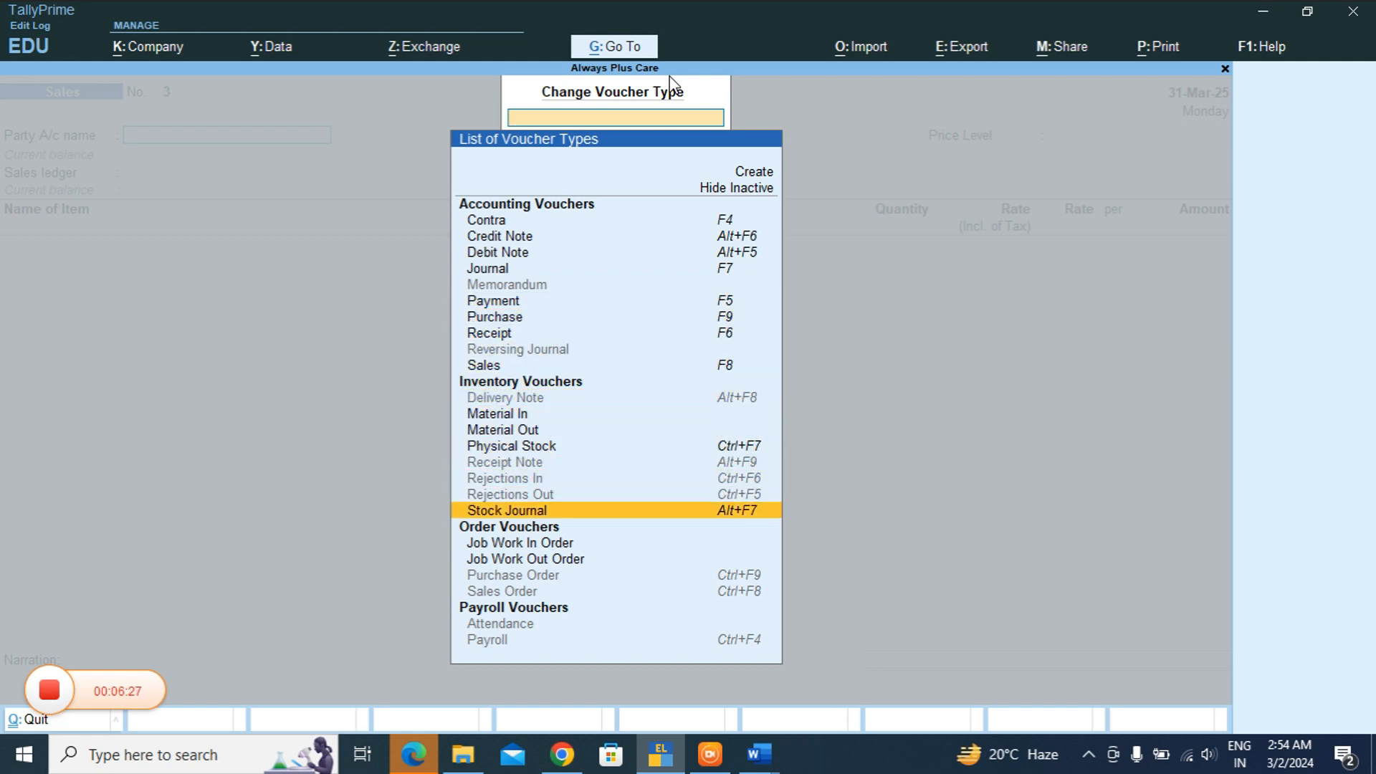
key("Return")
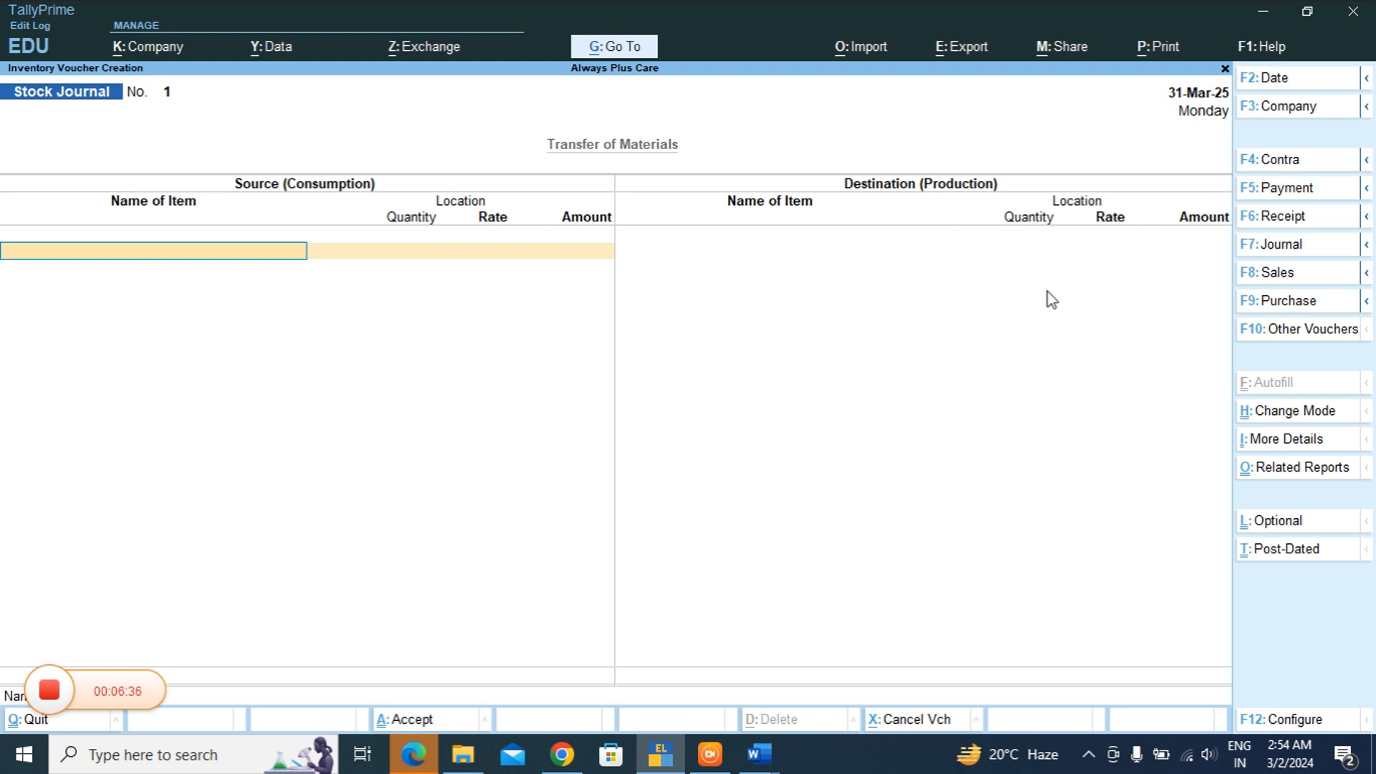
- Add Basmati Rice as the source item of the stock journal with Delhi as its location
key("space")
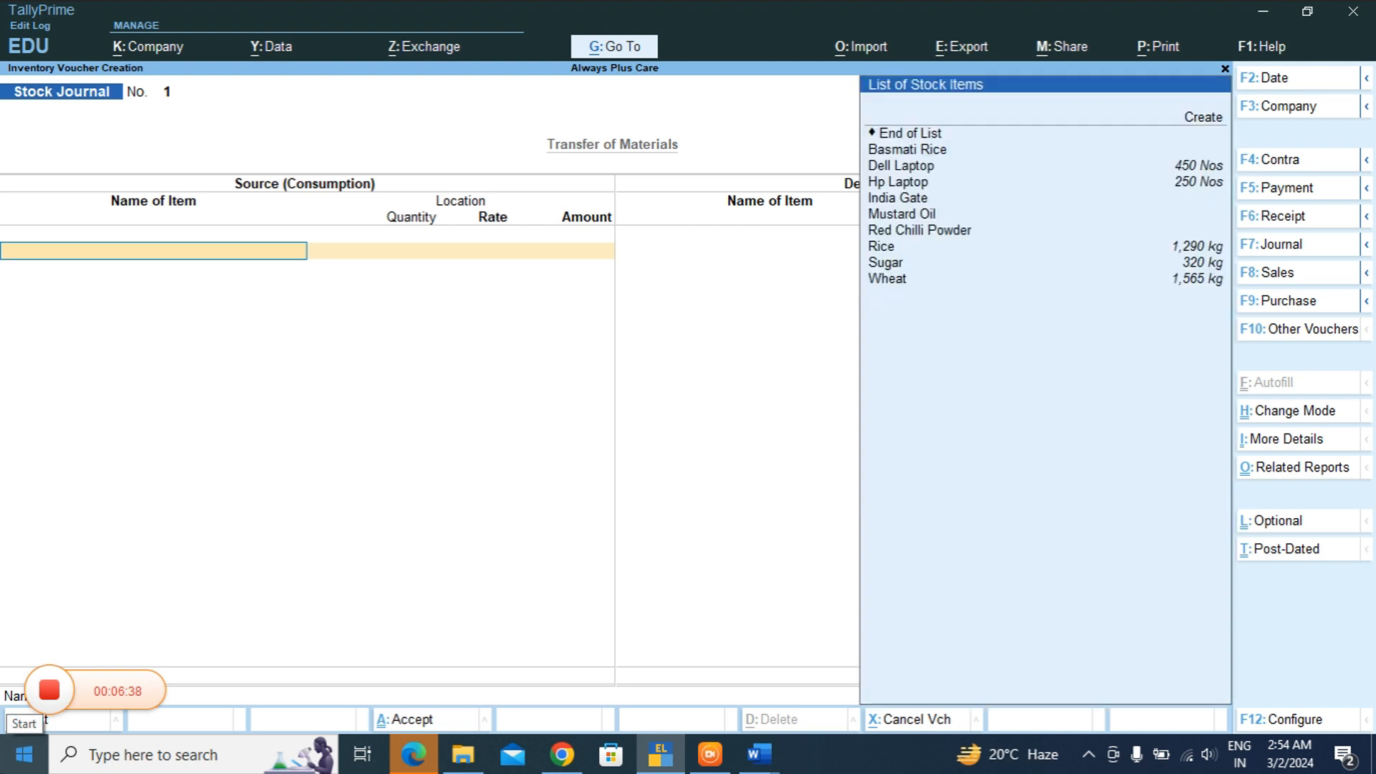
key("Down")
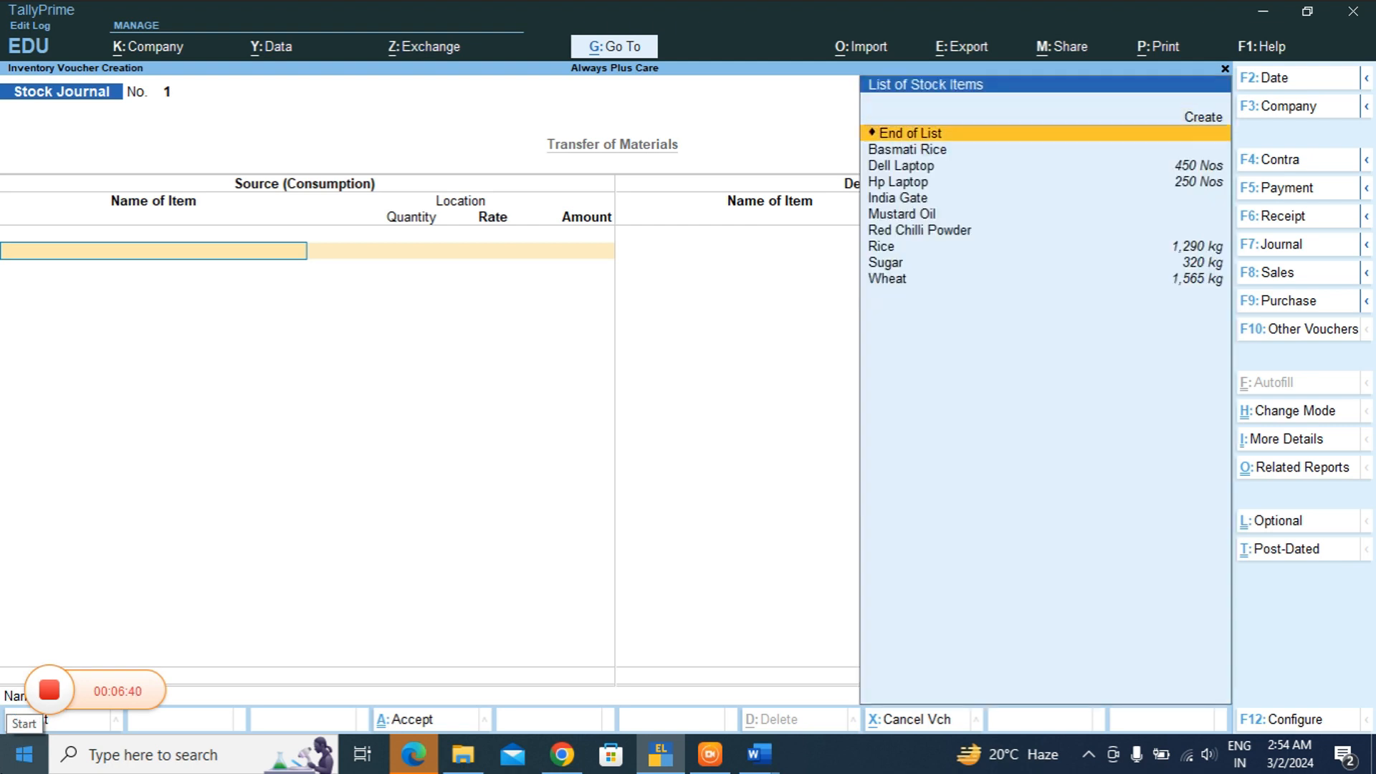
key("Down")
key("Return")
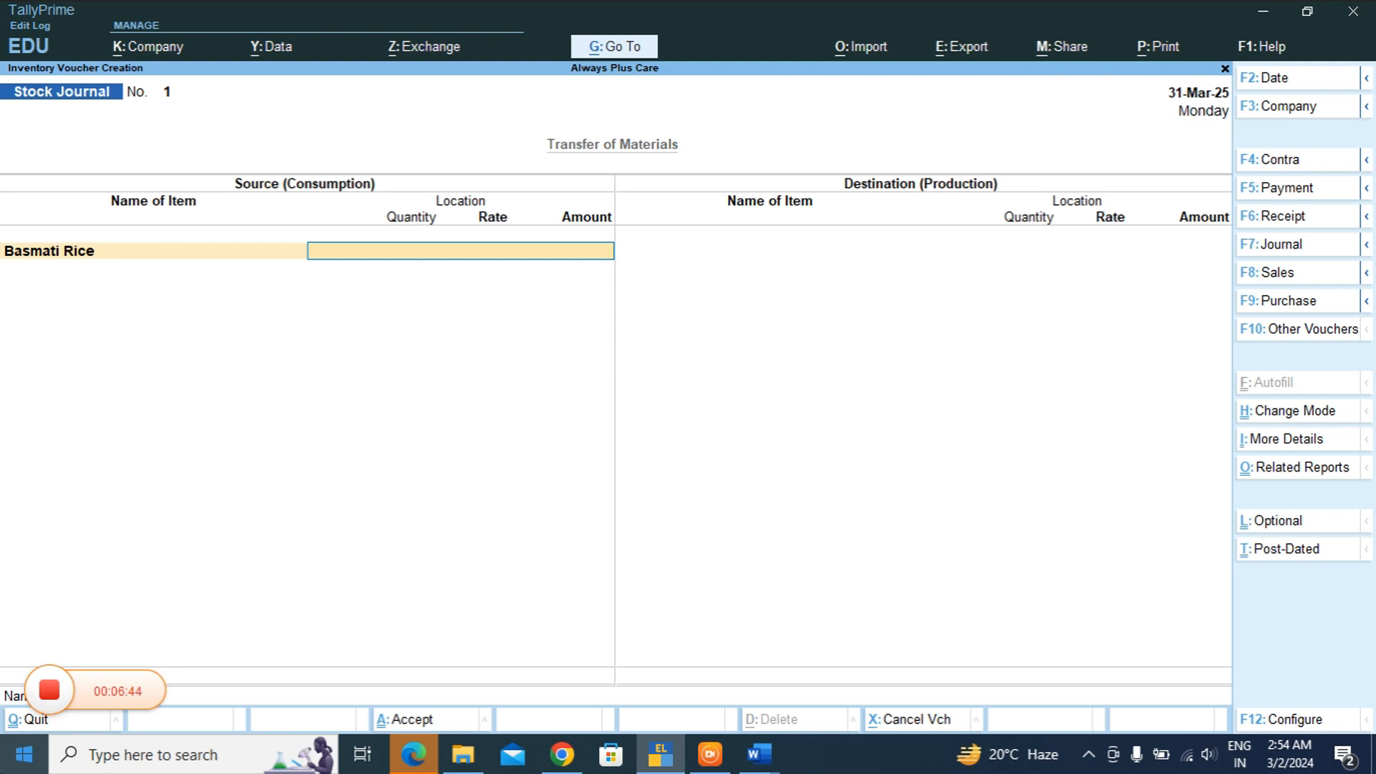
key("space")
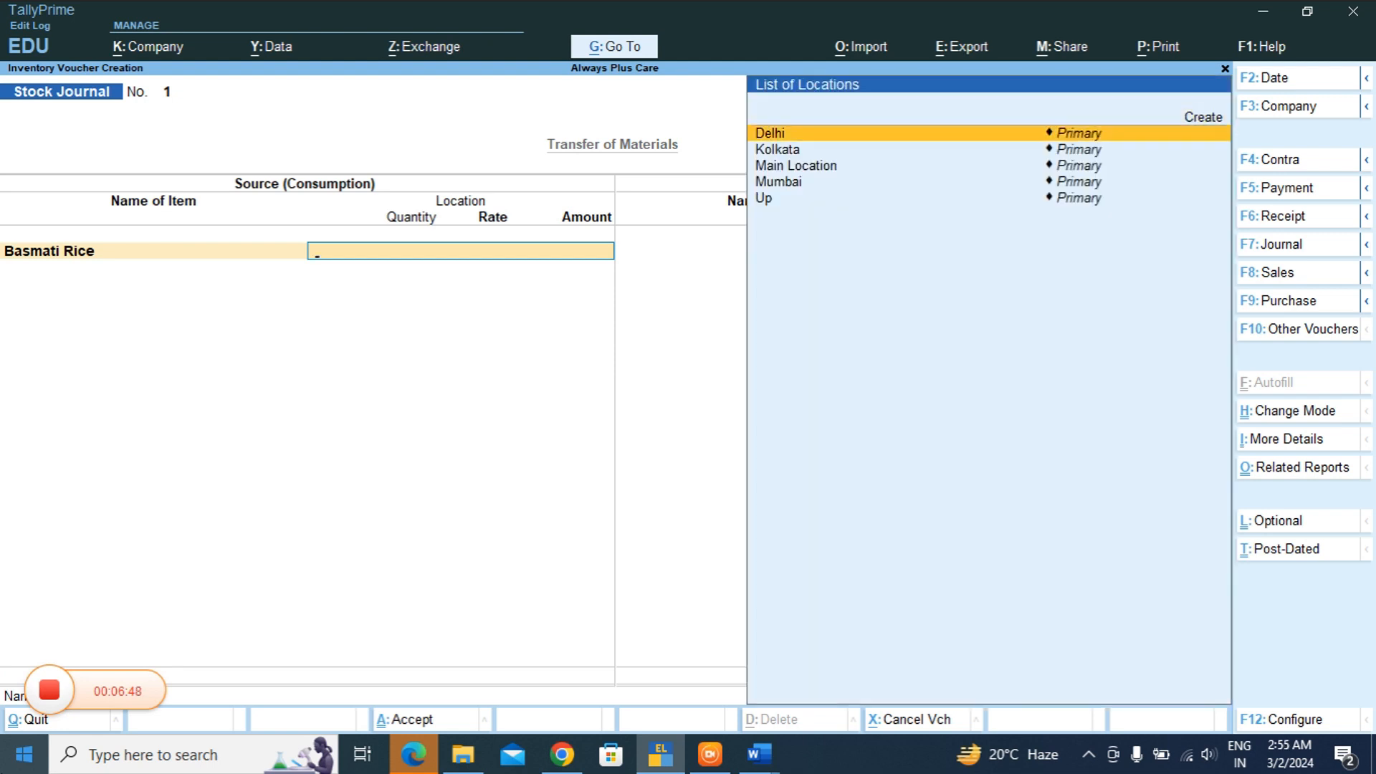
key("Return")
- Alter the Delhi location from the voucher, accept it under Main Location, and return to the source item line
key("BackSpace")
key("ctrl+Return")
key("Return")
key("Return")
key("Return")
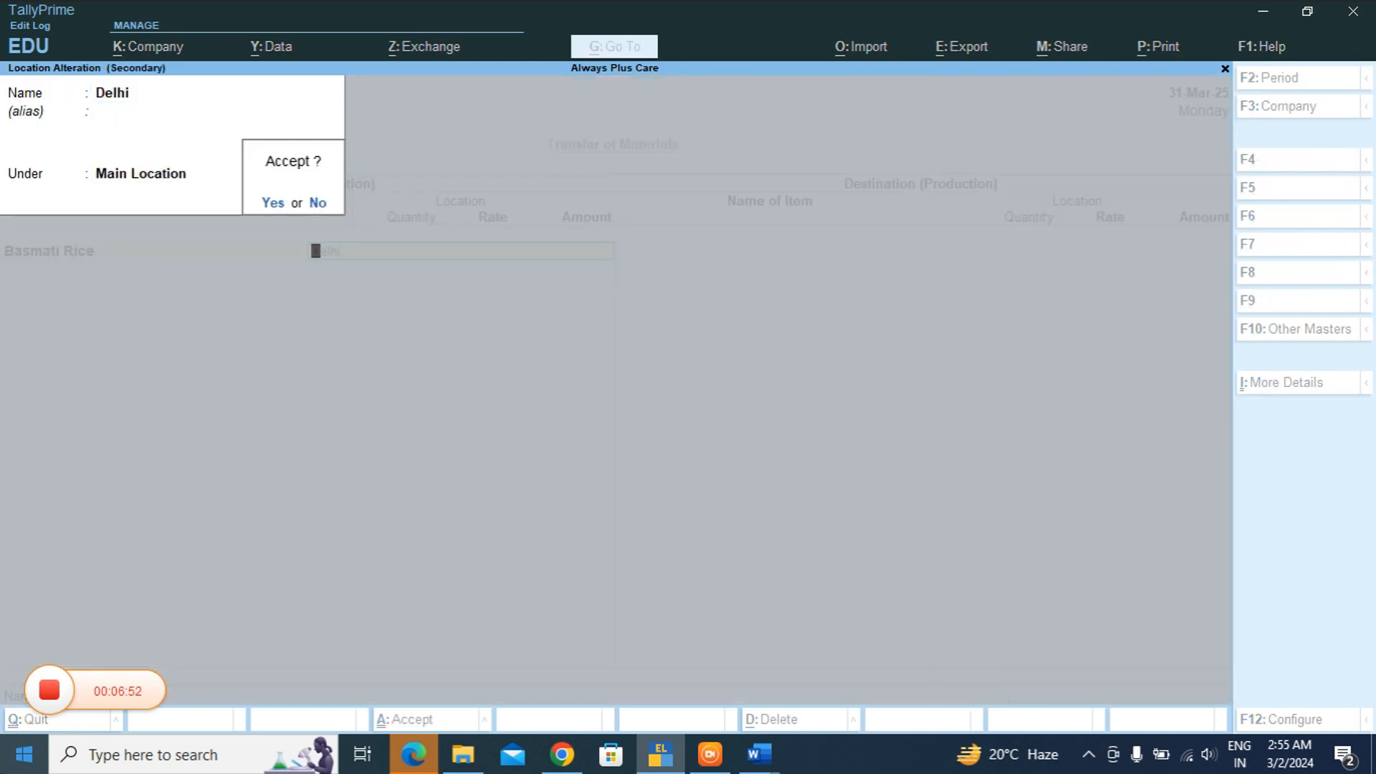
key("BackSpace")
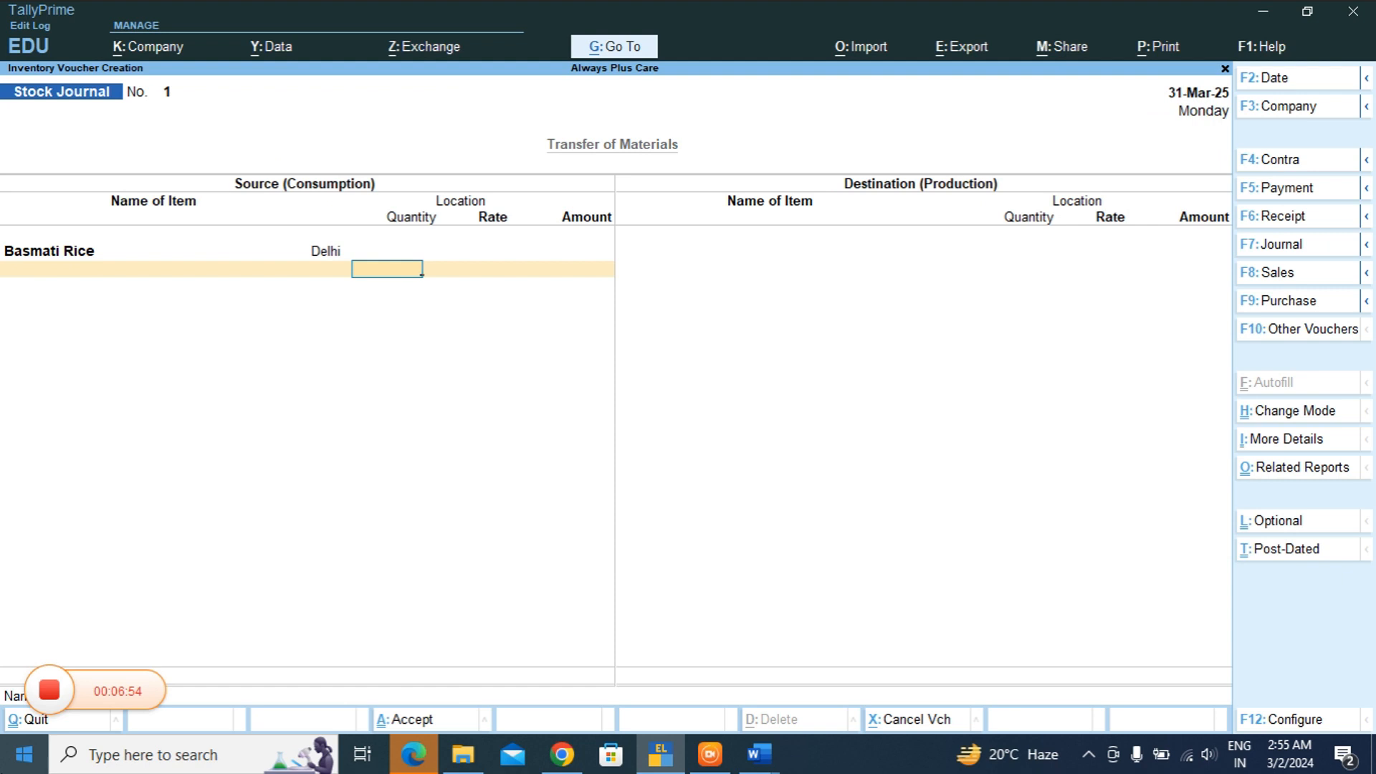
- Set the Basmati Rice source quantity to 1500 kg at a rate of 100 per kg
type("1500")
key("Return")
type("100")
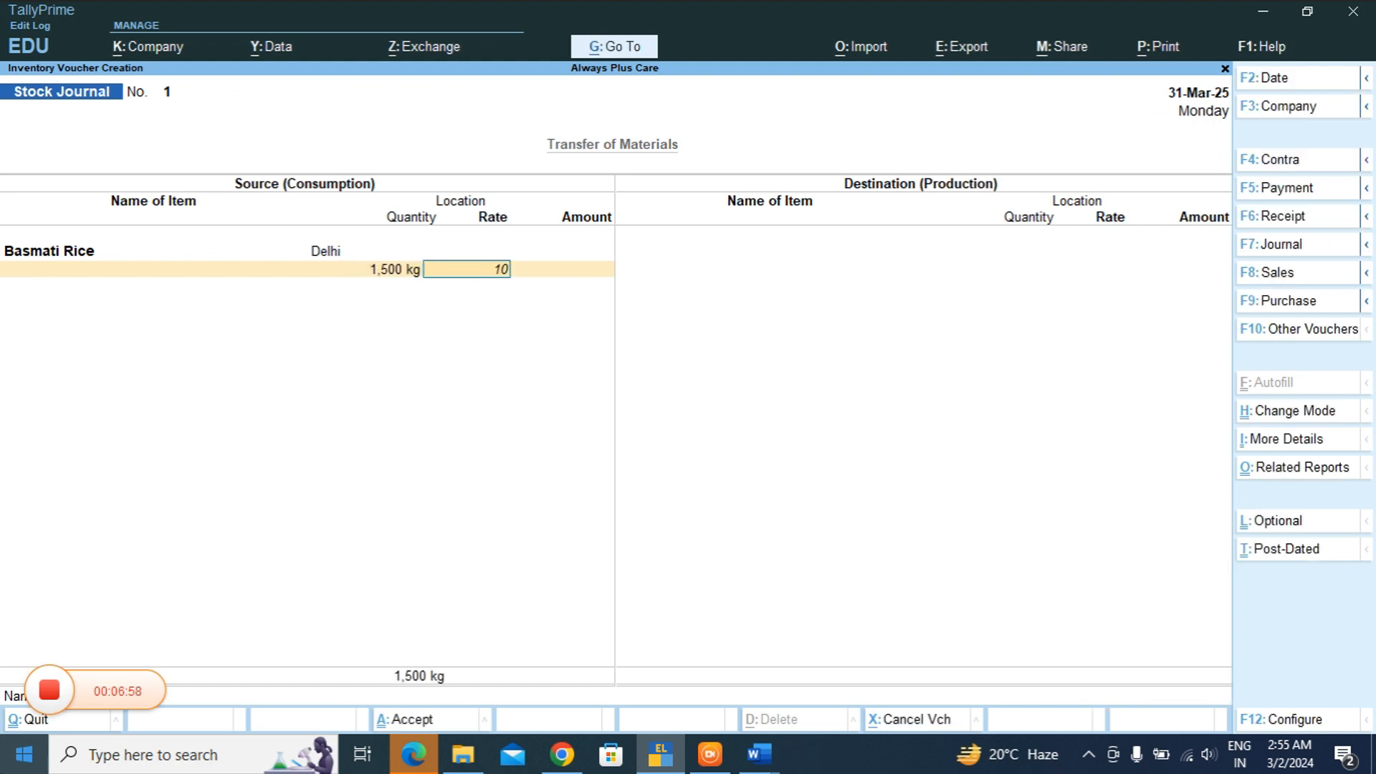
key("Return")
key("Return")
key("BackSpace")
key("BackSpace")
key("BackSpace")
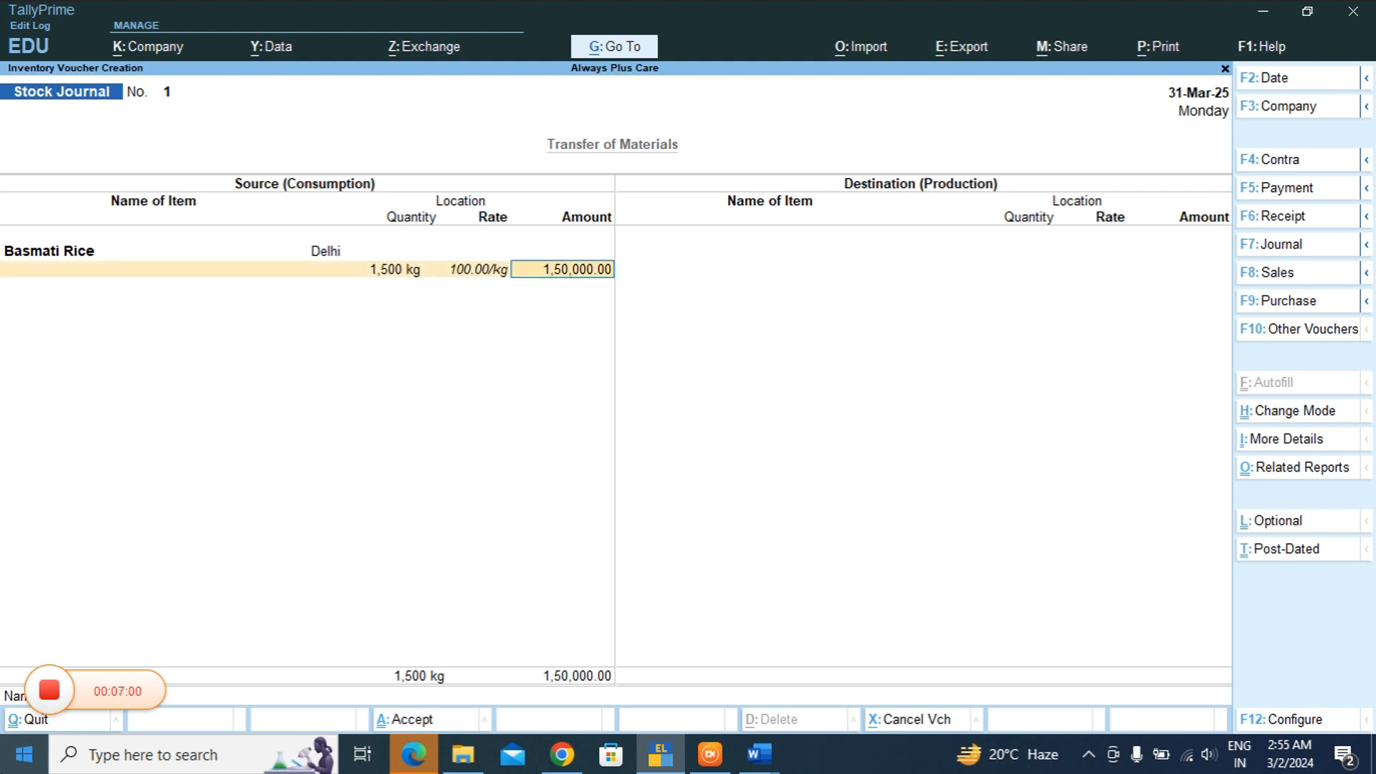
- Set the Basmati Rice source quantity to 2000 kg and complete that source line
type("2000")
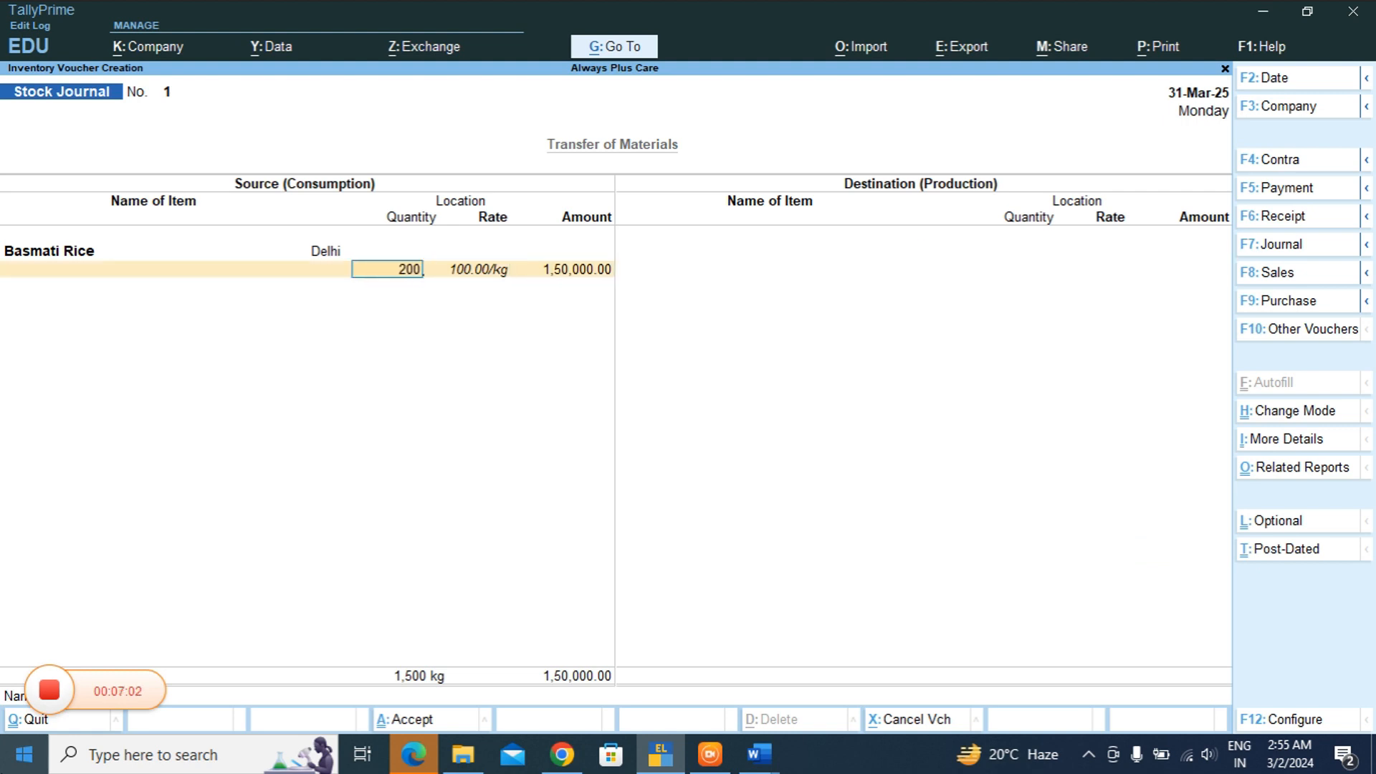
key("Return")
key("Return")
key("Return")
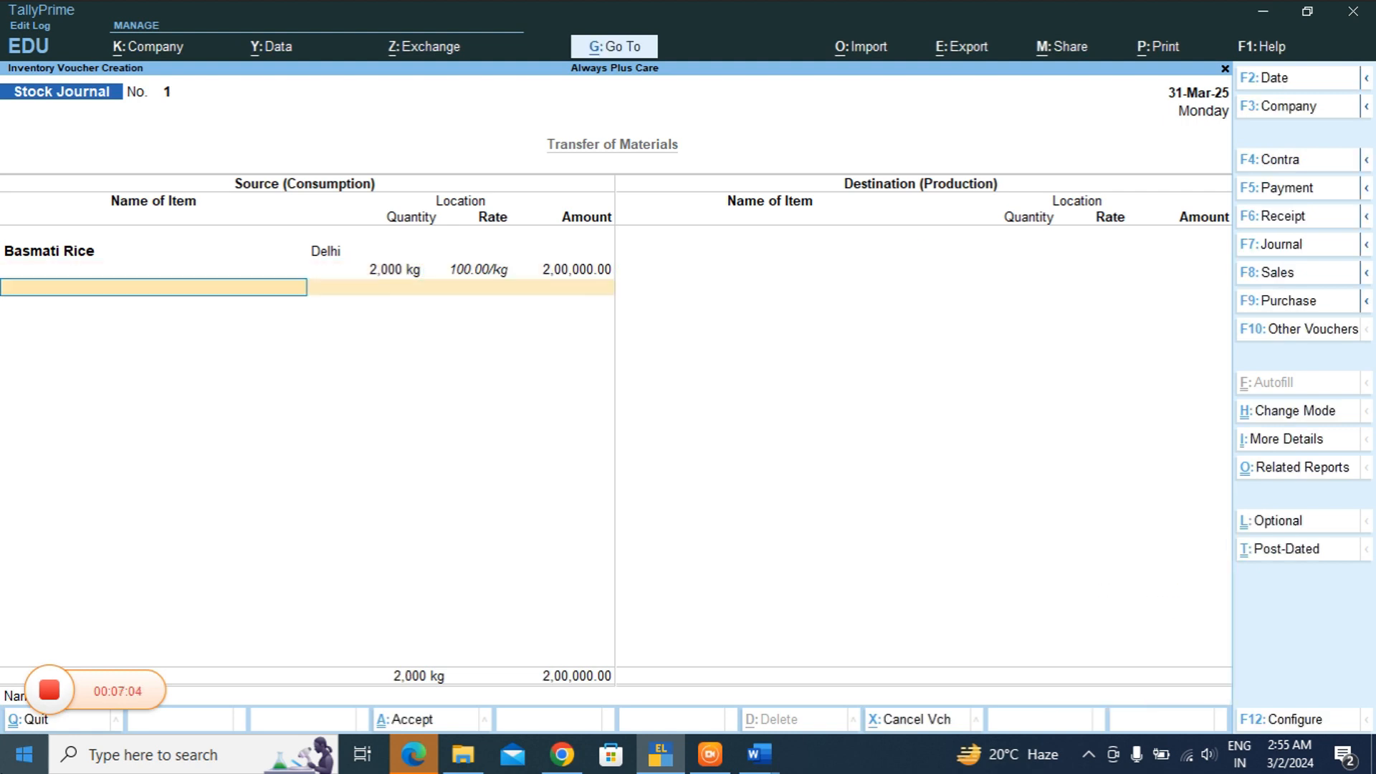
- Add India Gate as the second source item of the stock journal with Delhi as its location
key("Down")
key("Down")
key("Down")
key("Down")
key("Down")
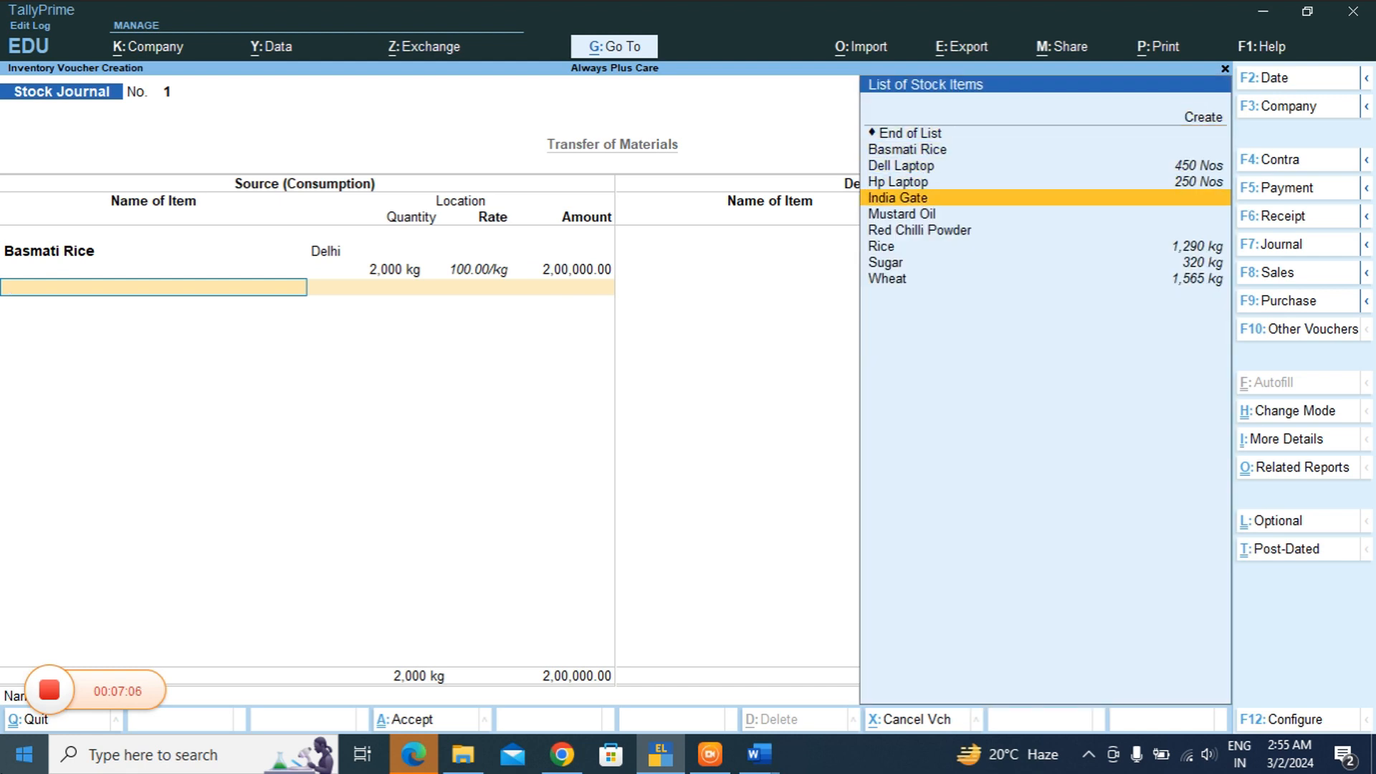
key("Return")
key("Return")
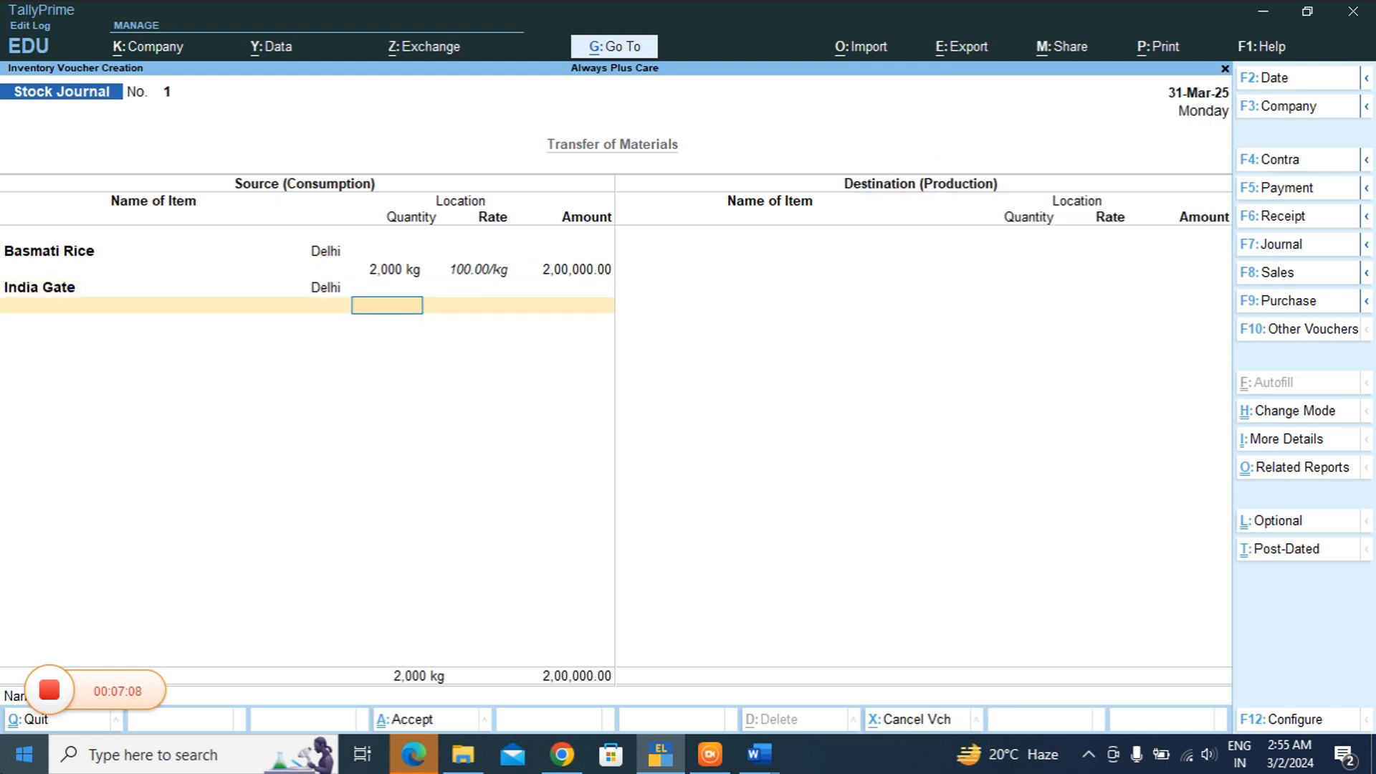
- Set the India Gate source quantity to 3200 kg at a rate of 110 per kg
type("3200")
key("Return")
key("Return")
type("110")
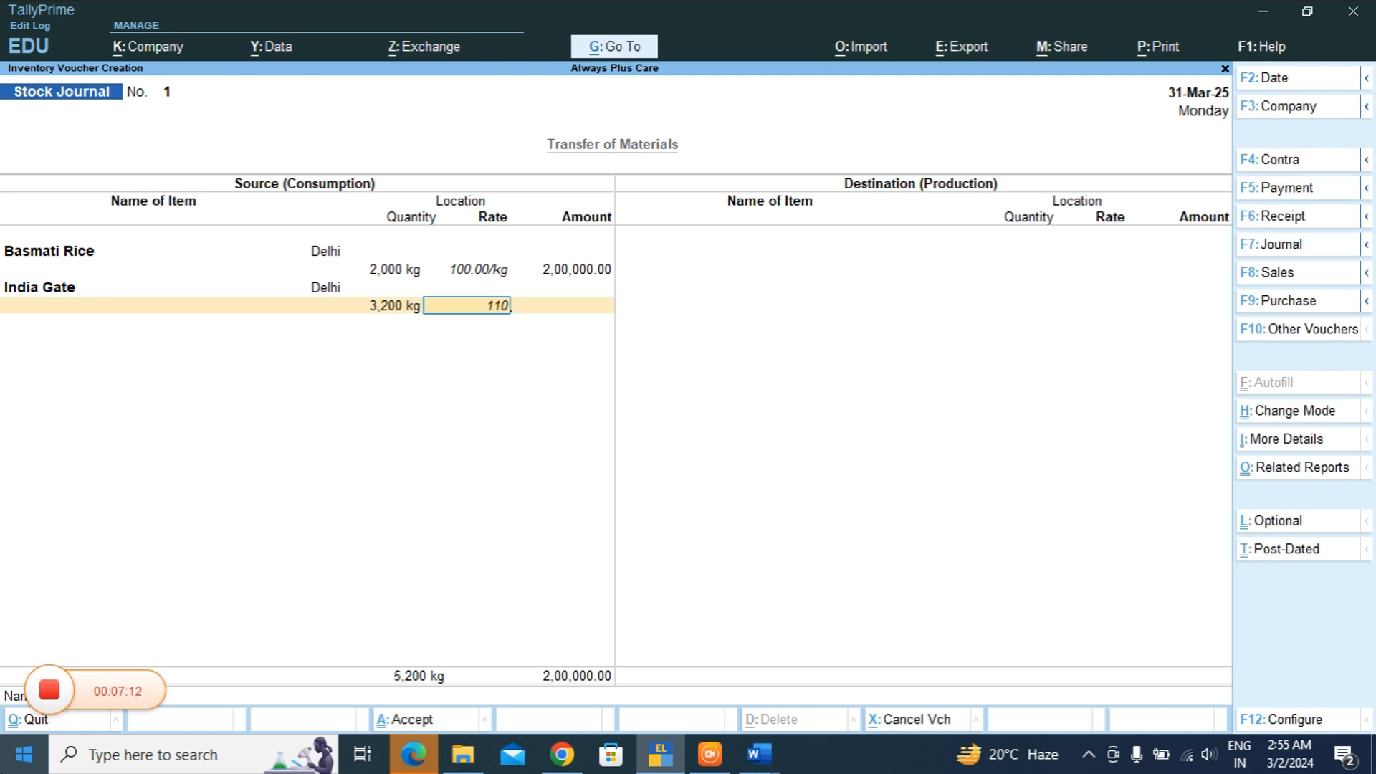
key("Return")
key("Return")
key("Return")
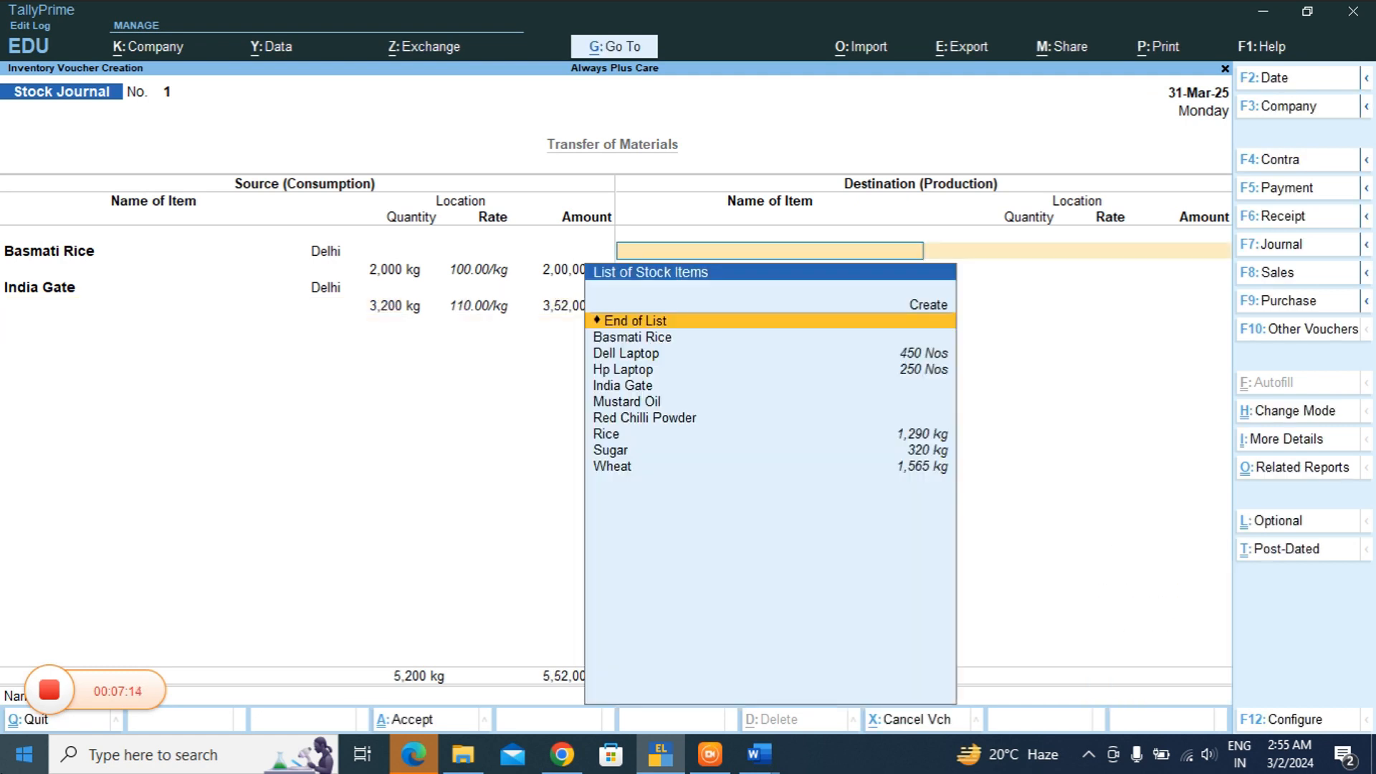
- Return to the source list and add Mustard Oil as the third source item with Delhi as its location
key("BackSpace")
key("Return")
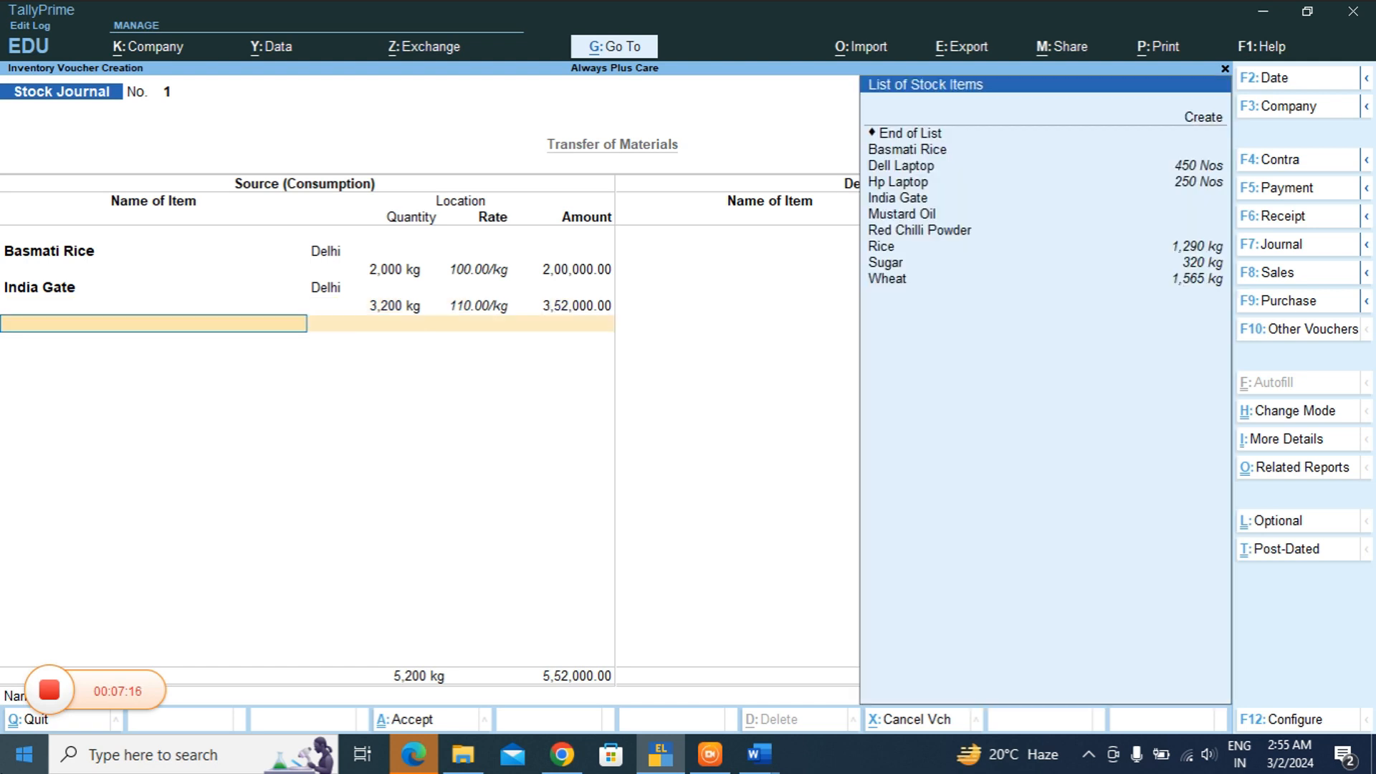
key("Down")
key("Down")
key("Down")
key("Down")
key("Down")
key("Down")
key("Return")
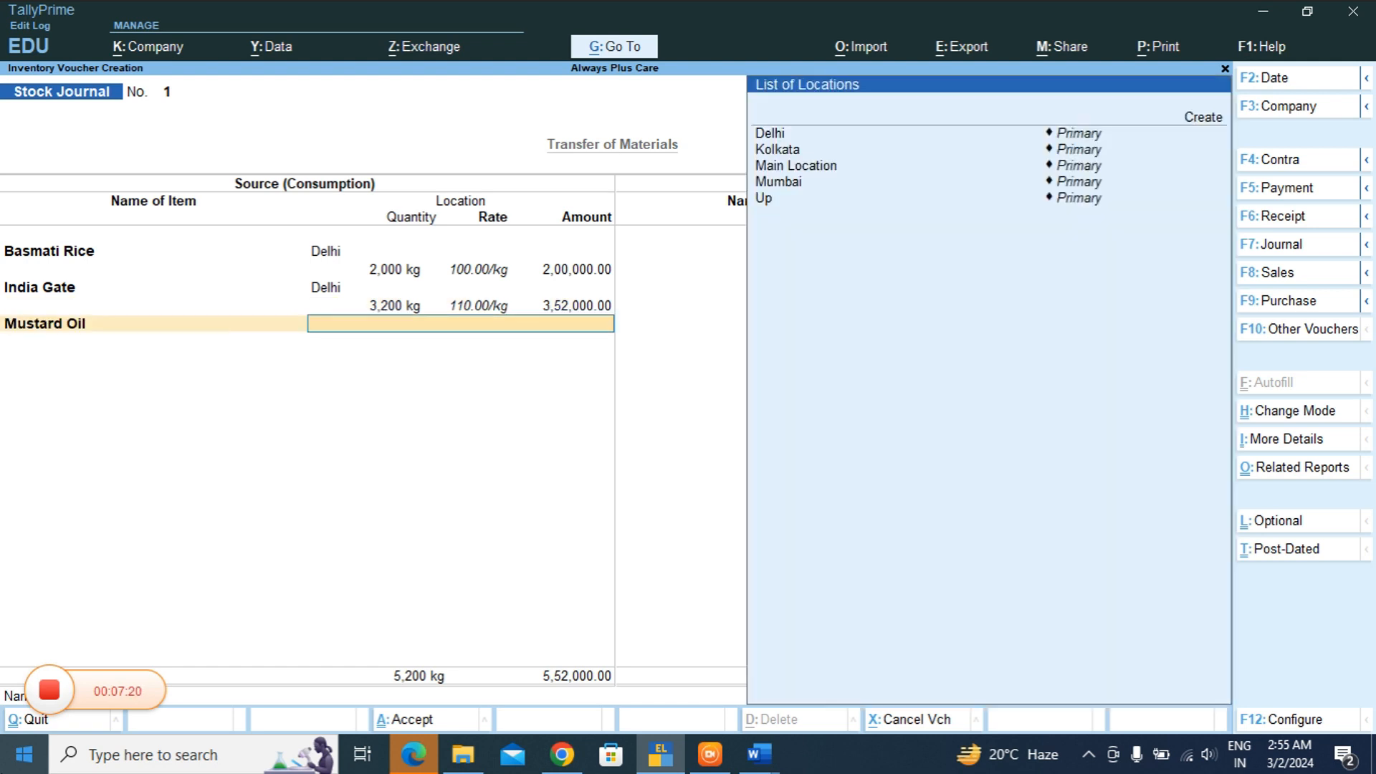
key("Down")
key("Return")
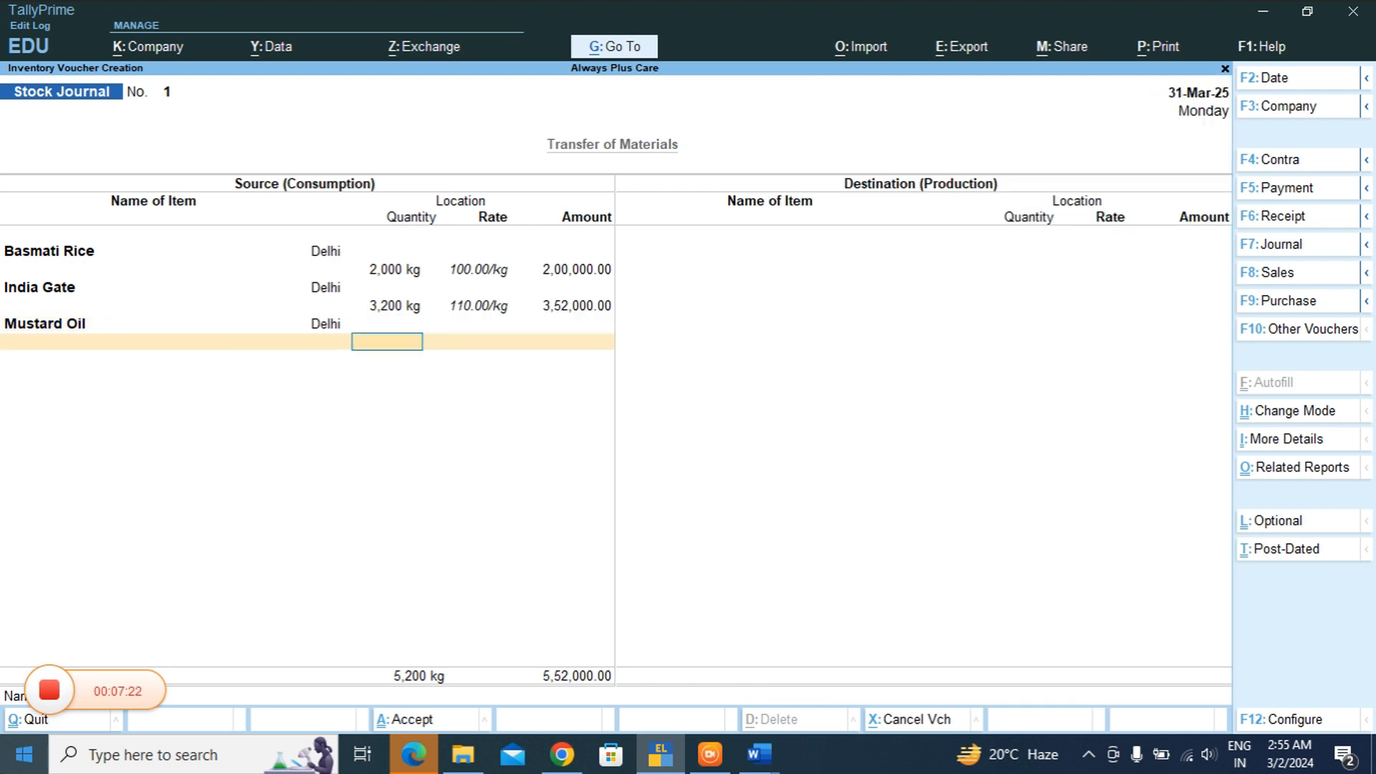
- Set the Mustard Oil source quantity to 4500 L at a rate of 150 per litre and end the source list
type("4500")
key("Return")
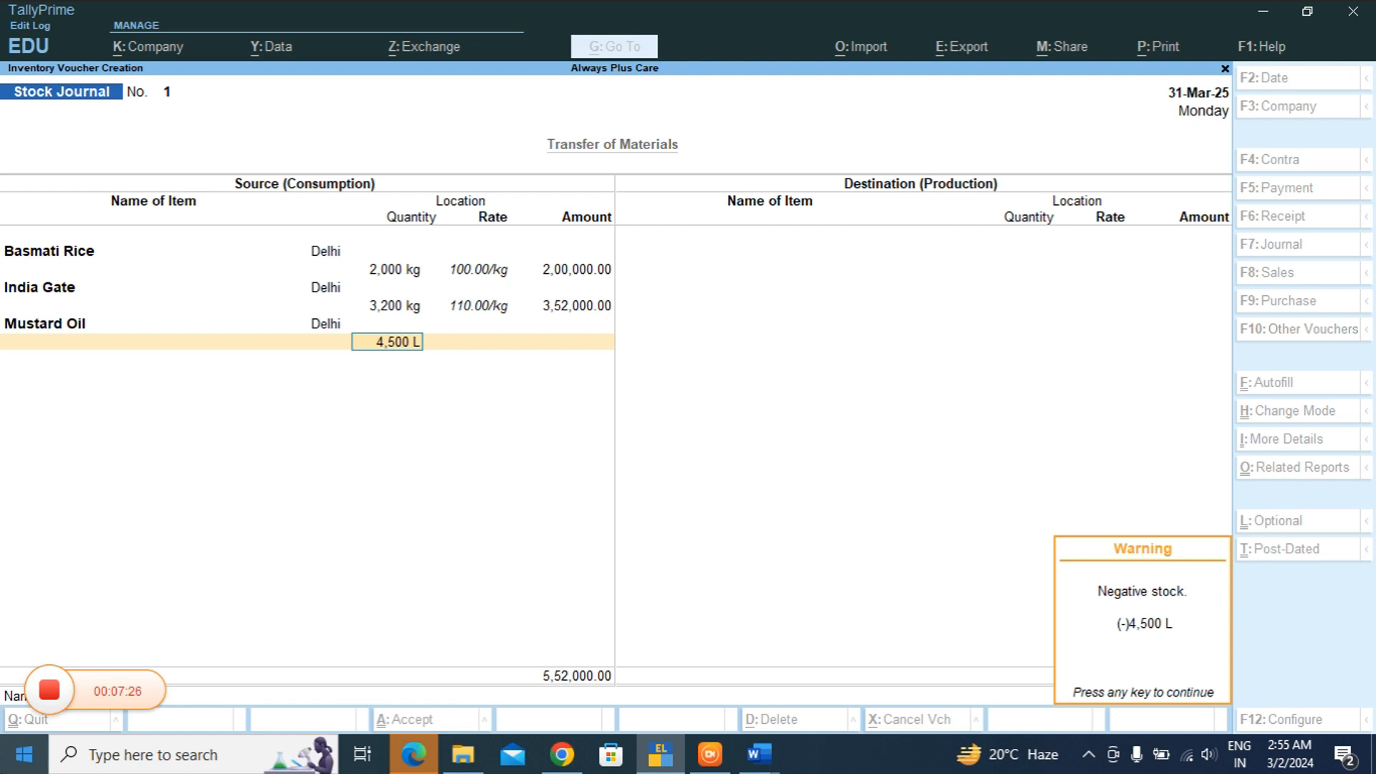
key("Return")
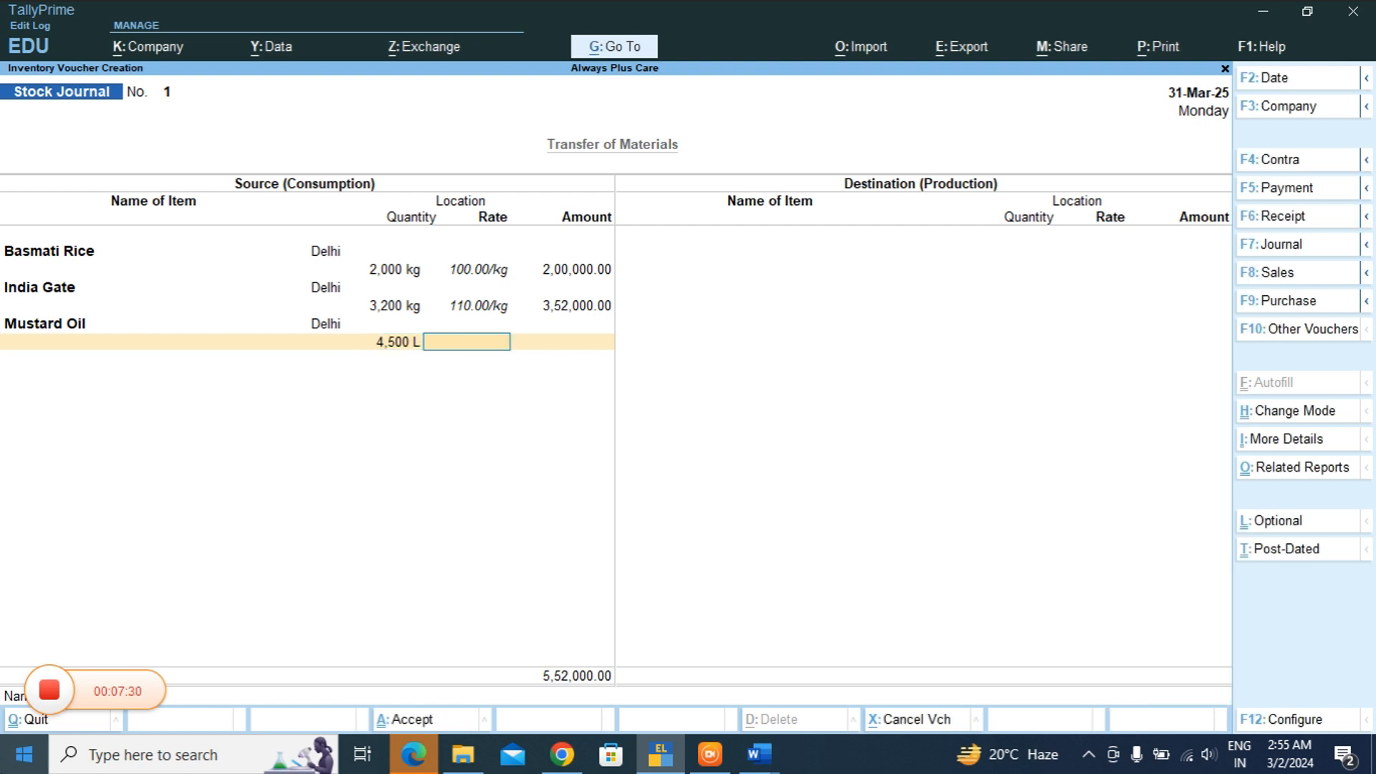
type("150")
key("Return")
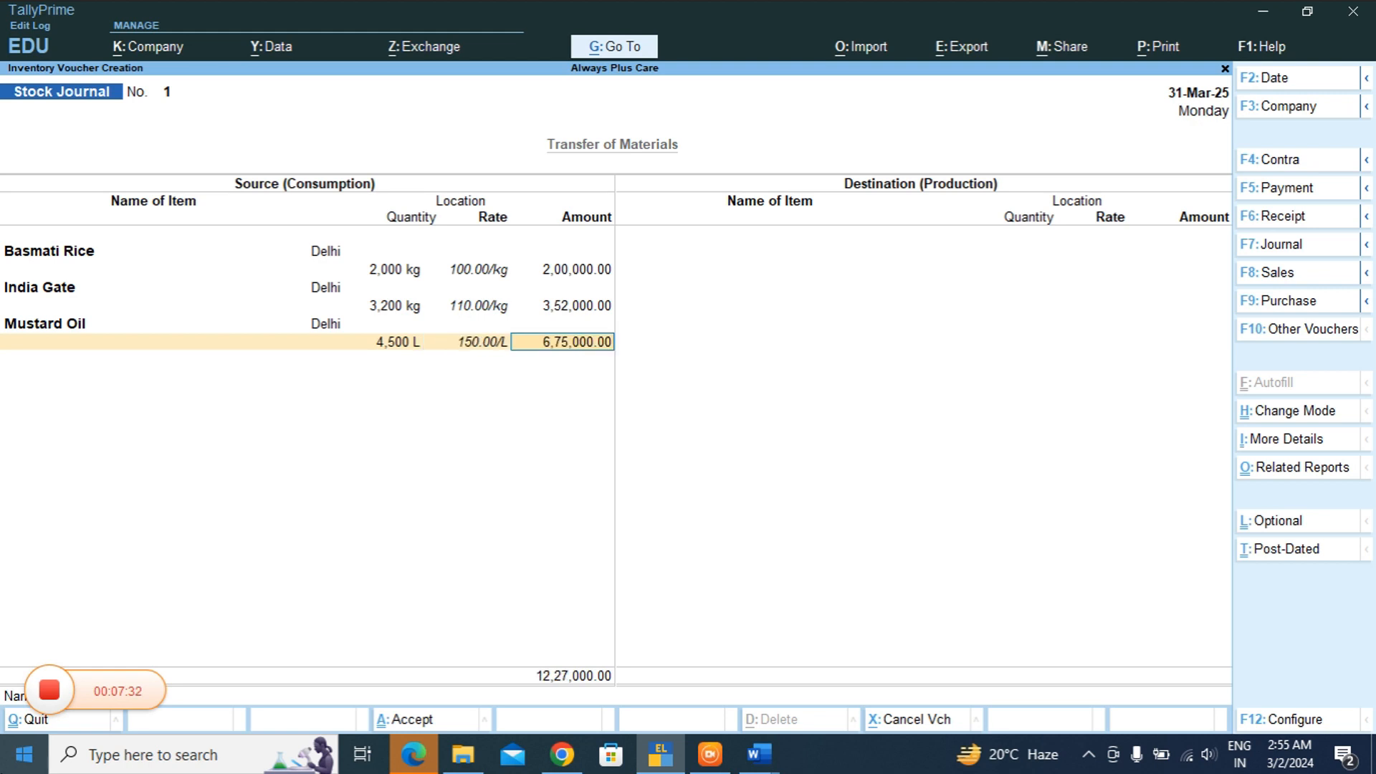
key("Return")
key("Return")
key("Return")
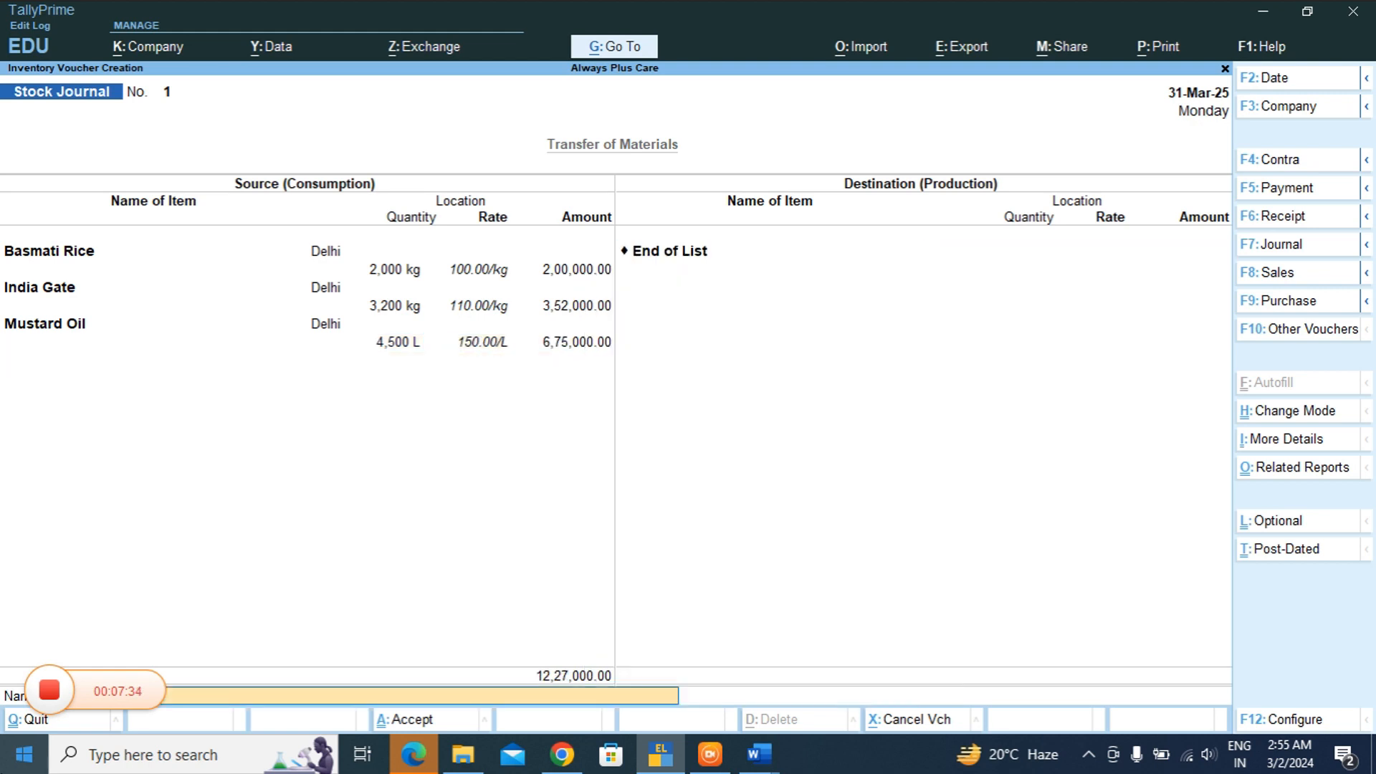
- Add Basmati Rice as the first destination item at Kolkata with 200 kg at a rate of 110 per kg
key("BackSpace")
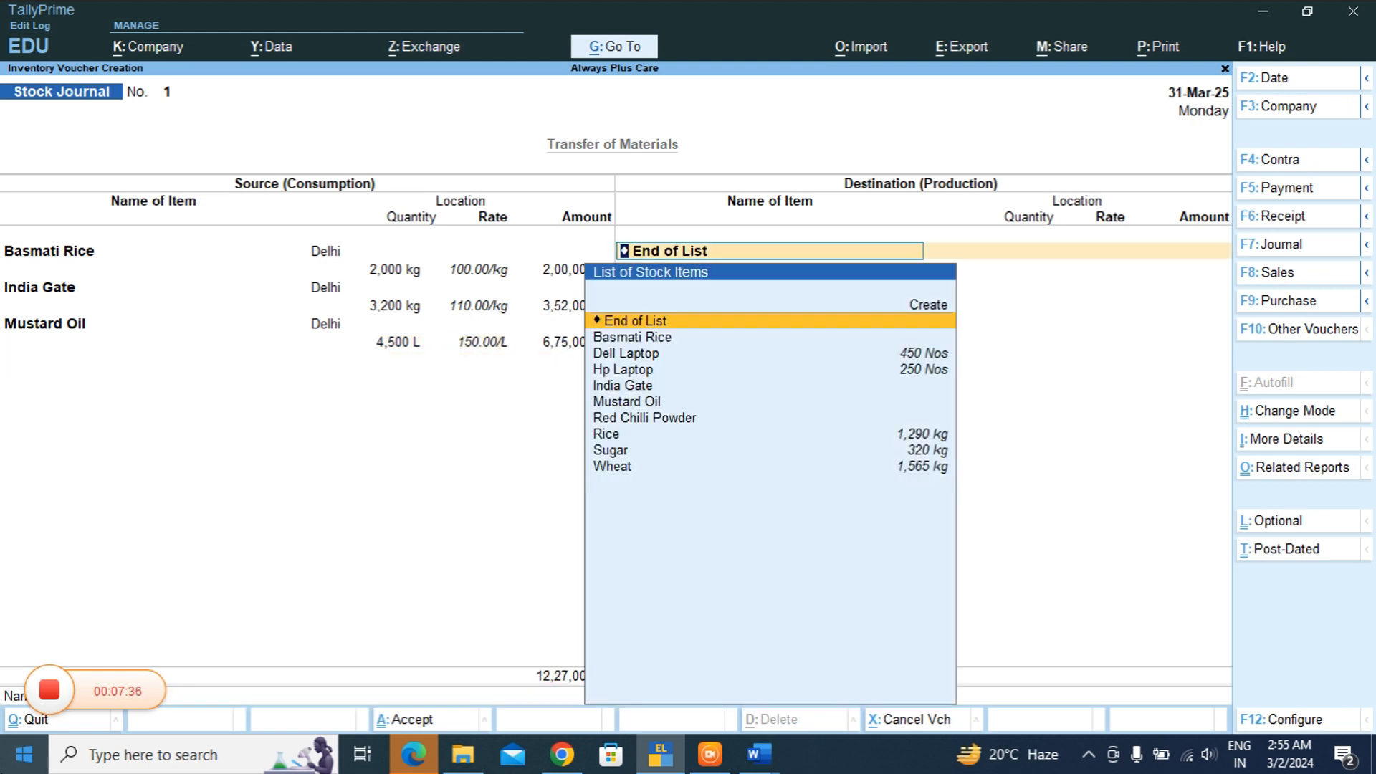
key("Down")
key("Return")
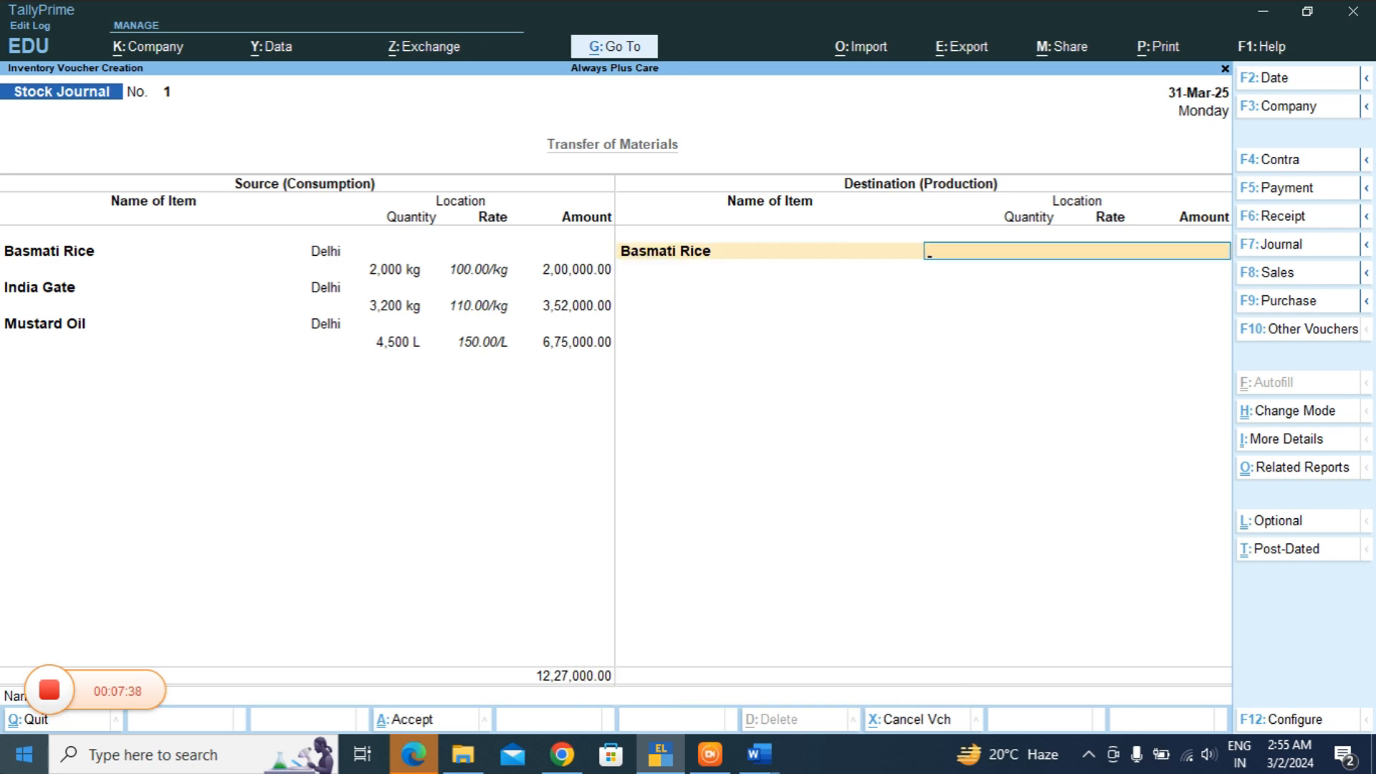
key("Down")
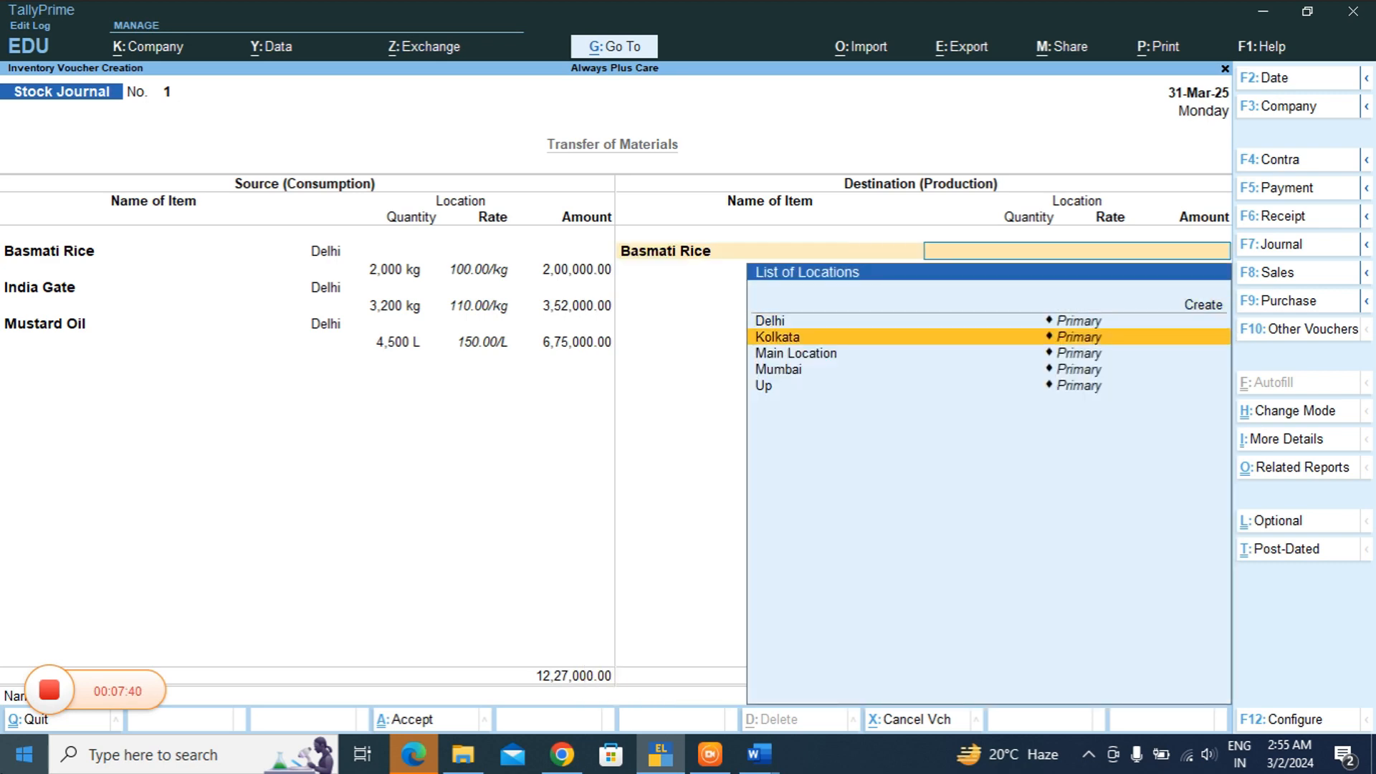
key("Return")
type("200")
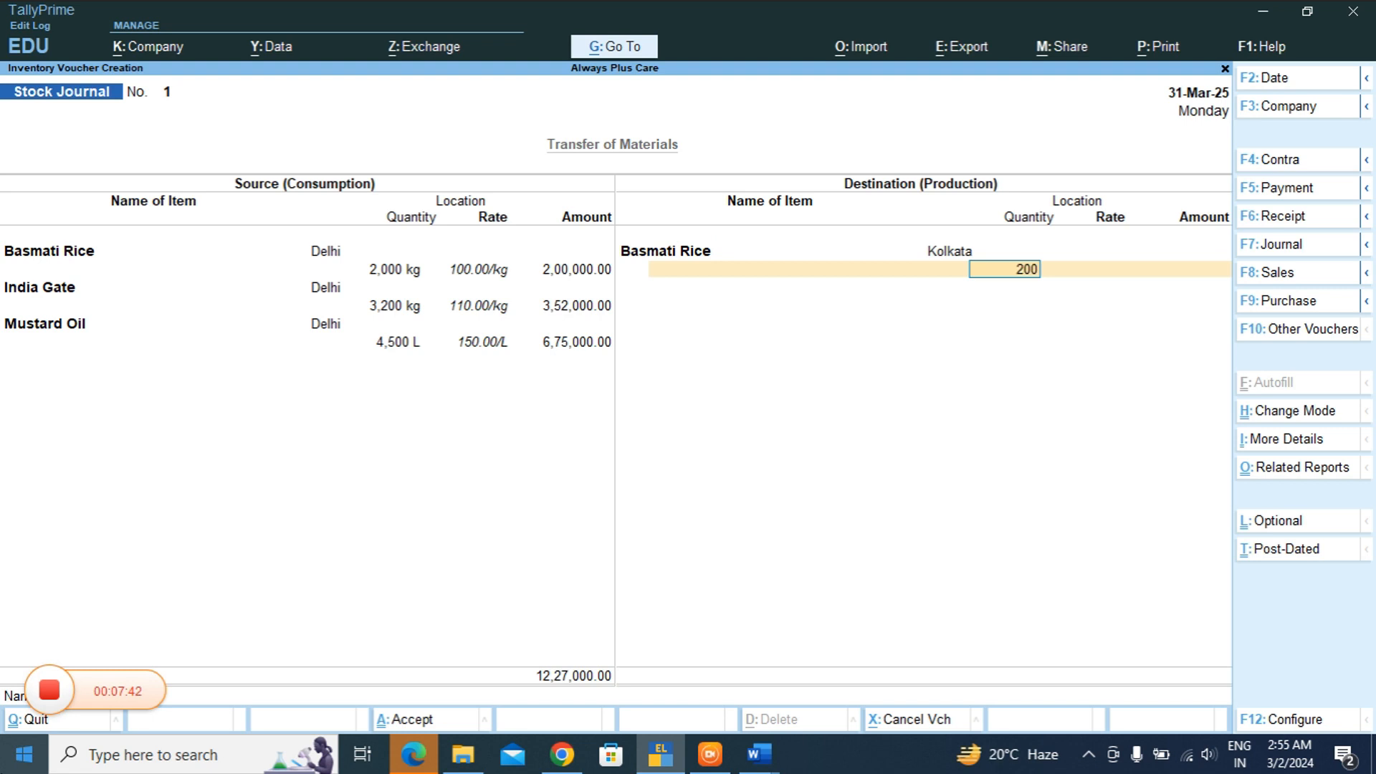
key("Return")
type("110")
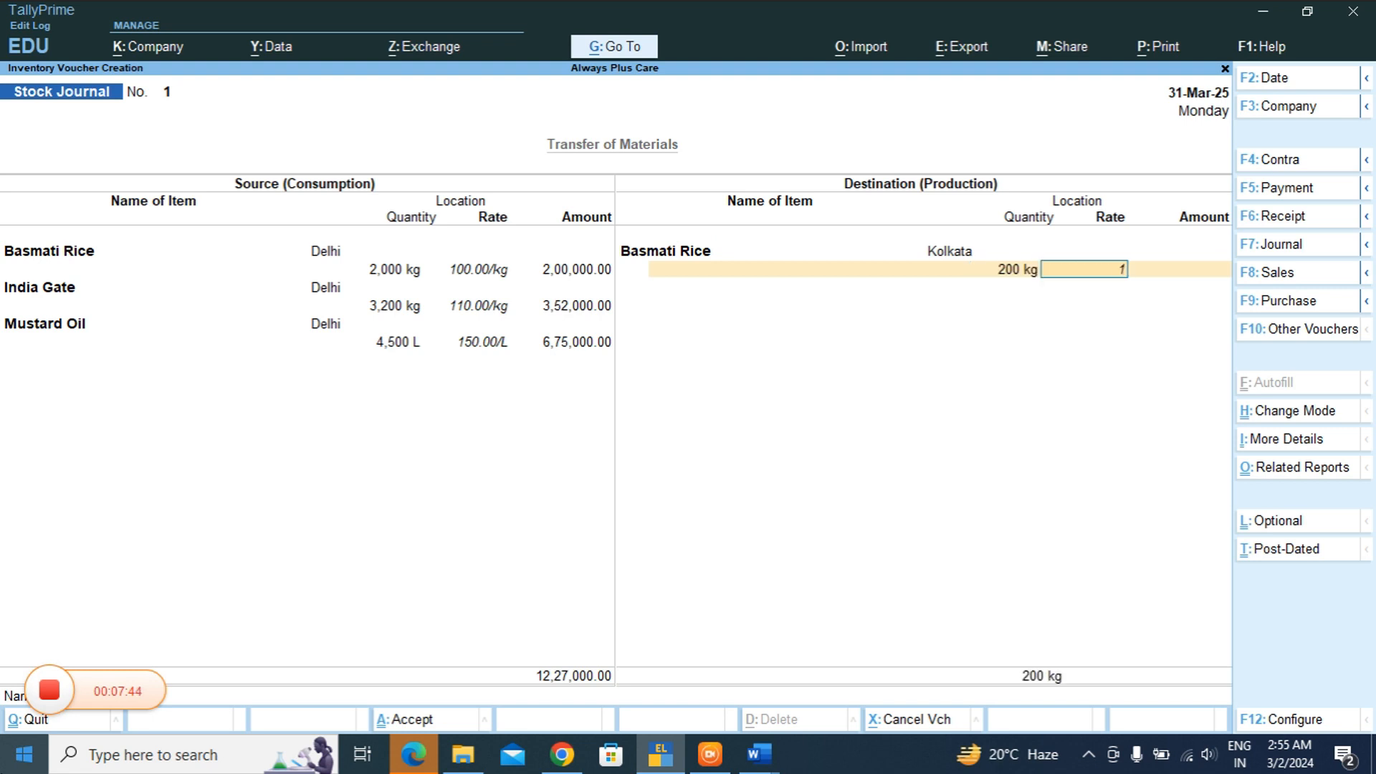
key("Return")
key("Return")
- Add a second Basmati Rice destination line at Mumbai with 200 kg at a rate of 110 per kg
key("Down")
key("Down")
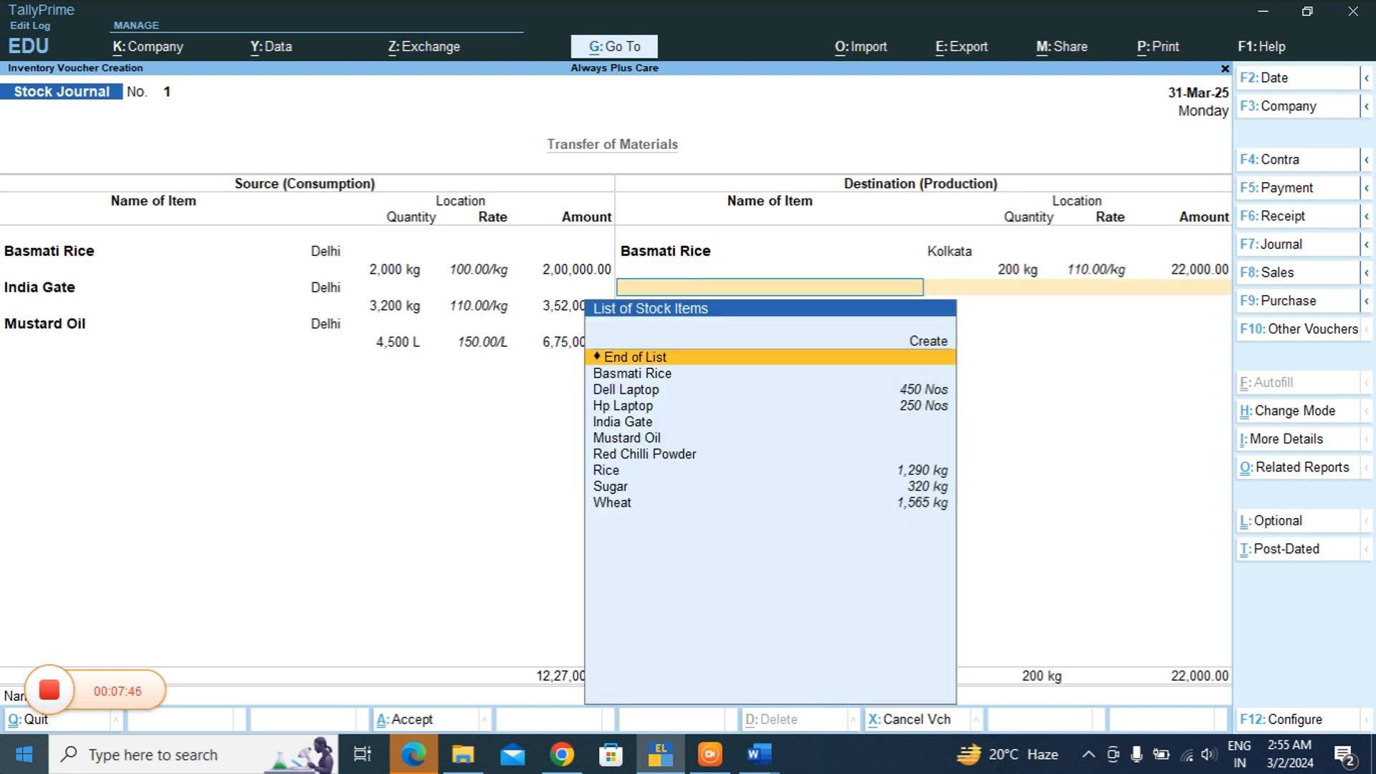
key("Return")
key("Down")
key("Down")
key("Down")
key("Down")
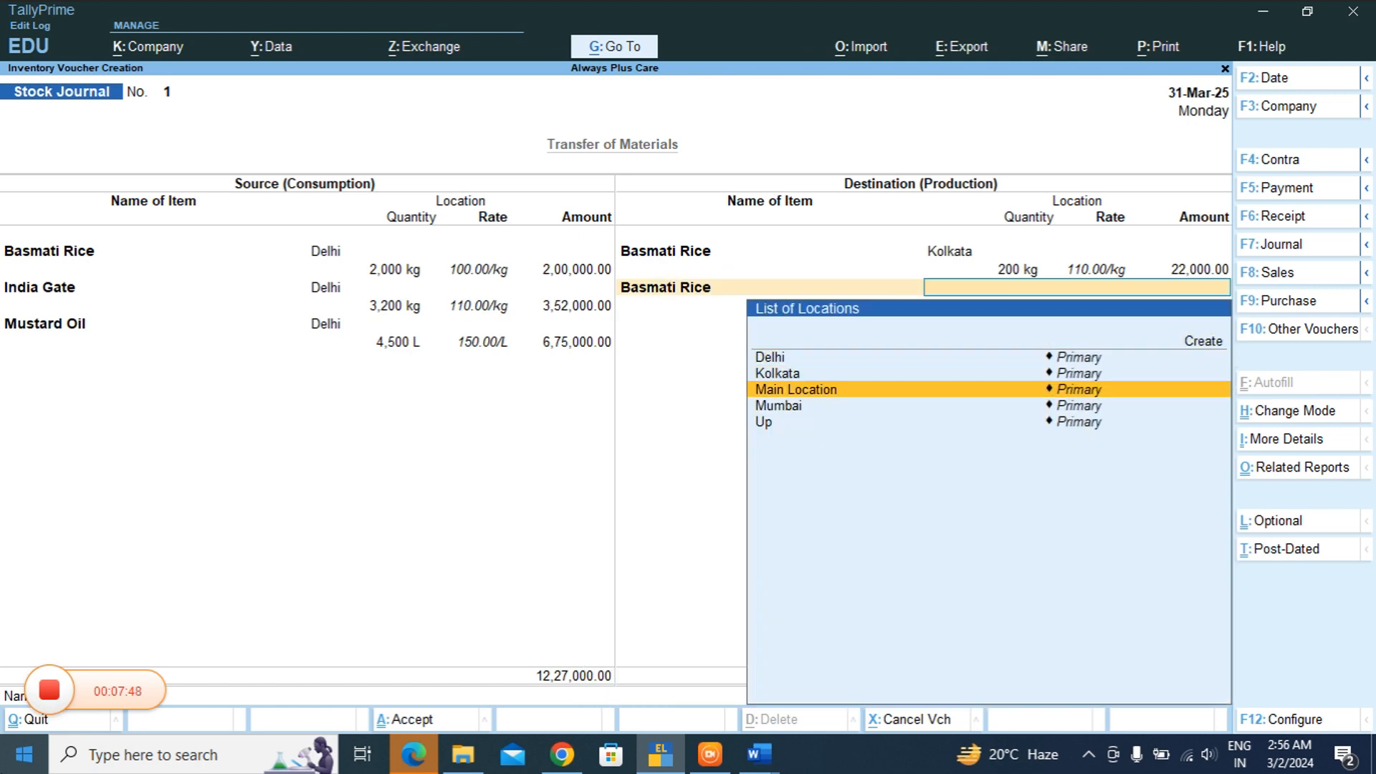
key("Return")
type("200")
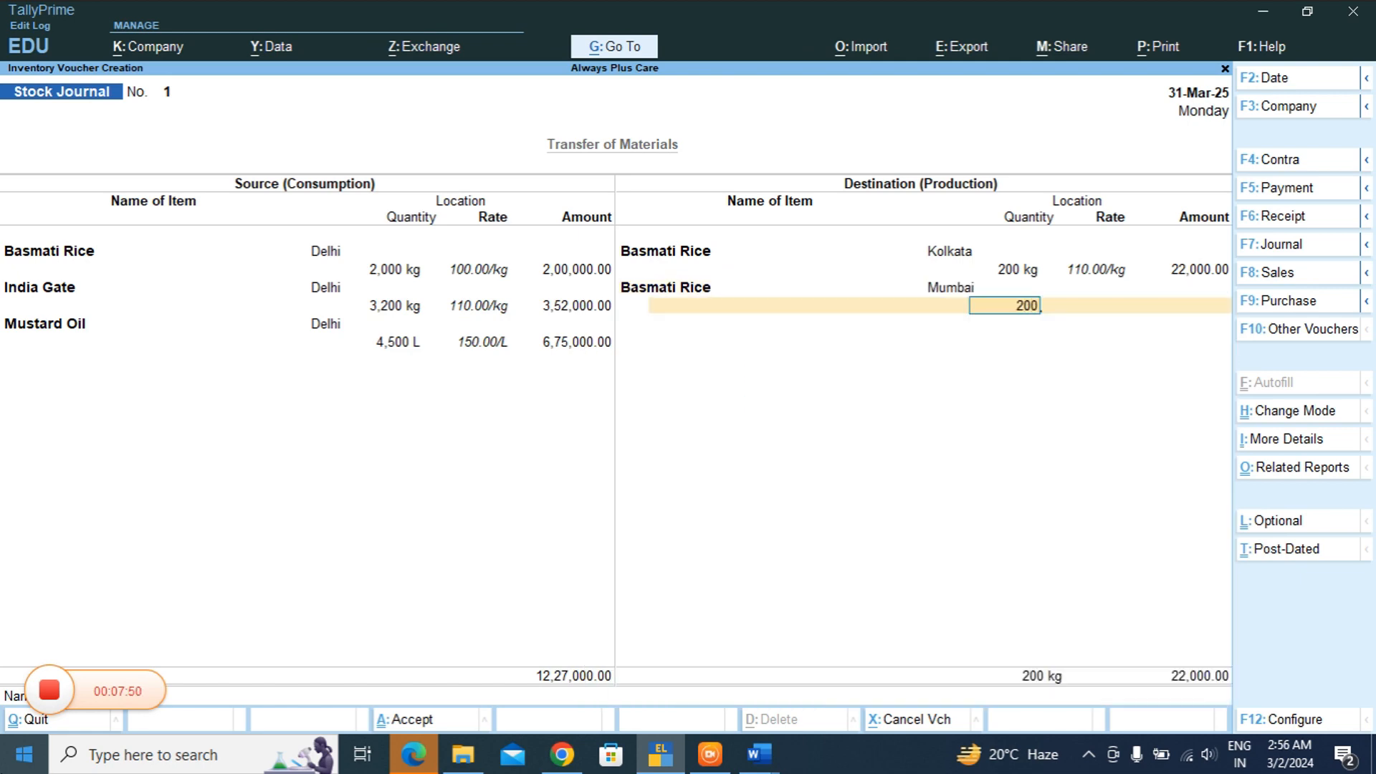
key("Return")
type("110")
key("Return")
key("Return")
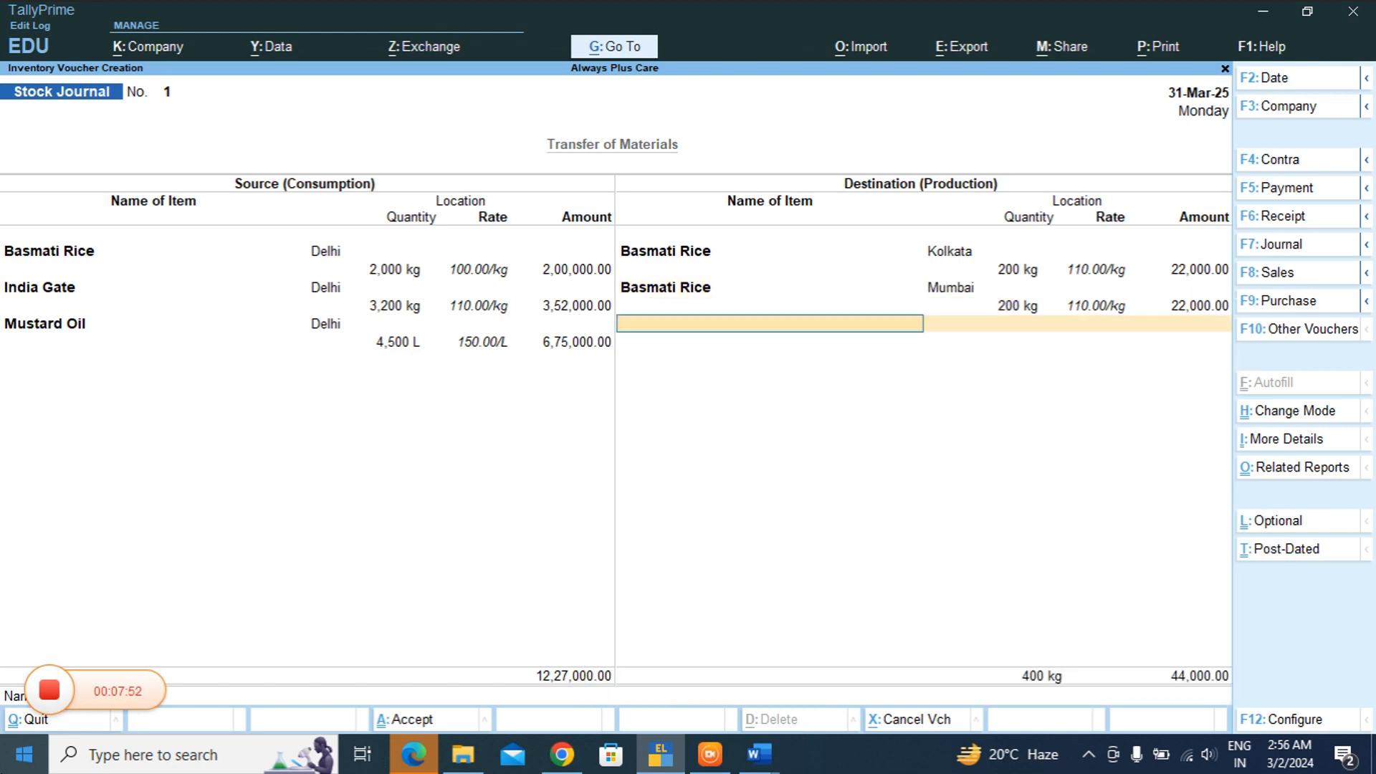
- Add India Gate as the third destination item with Up as its location
key("Down")
key("Down")
key("Down")
key("Up")
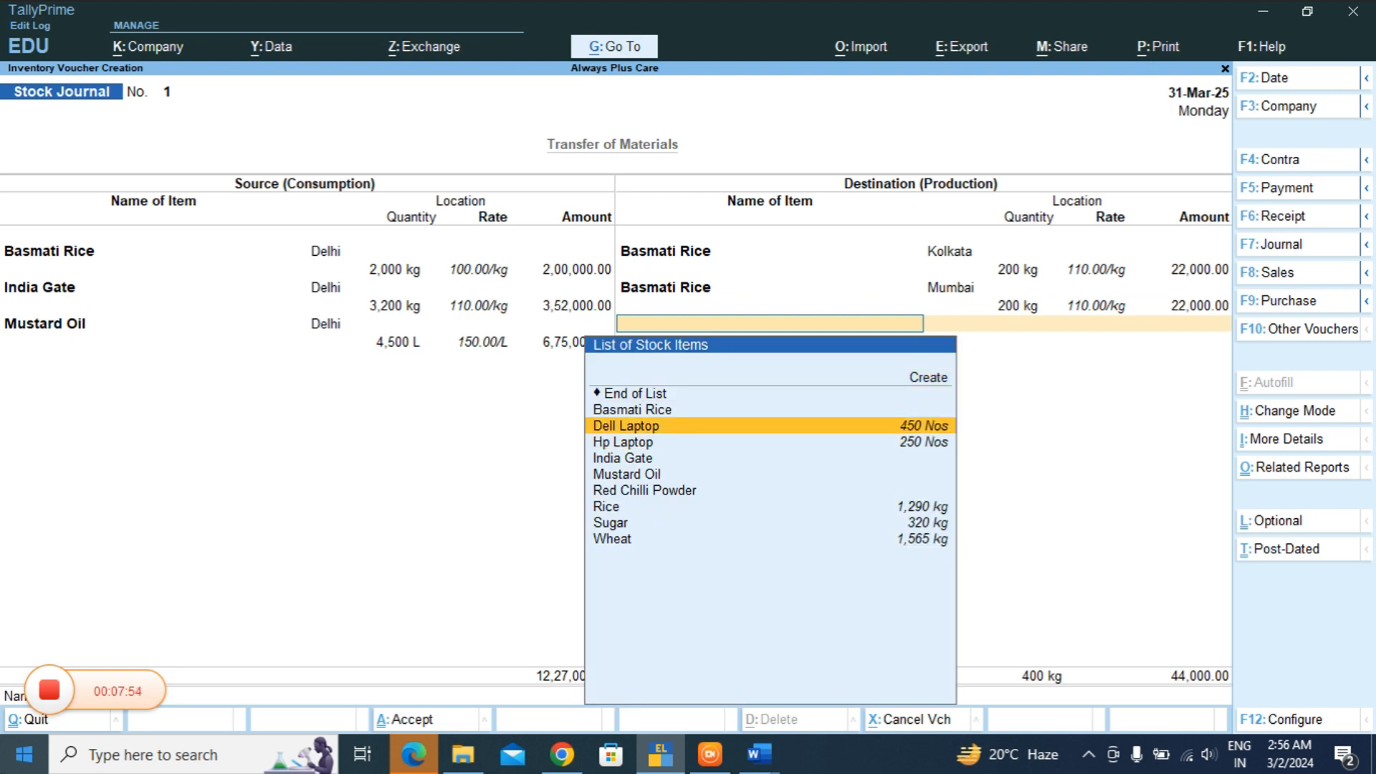
key("Up")
key("Down")
key("Down")
key("Down")
key("Return")
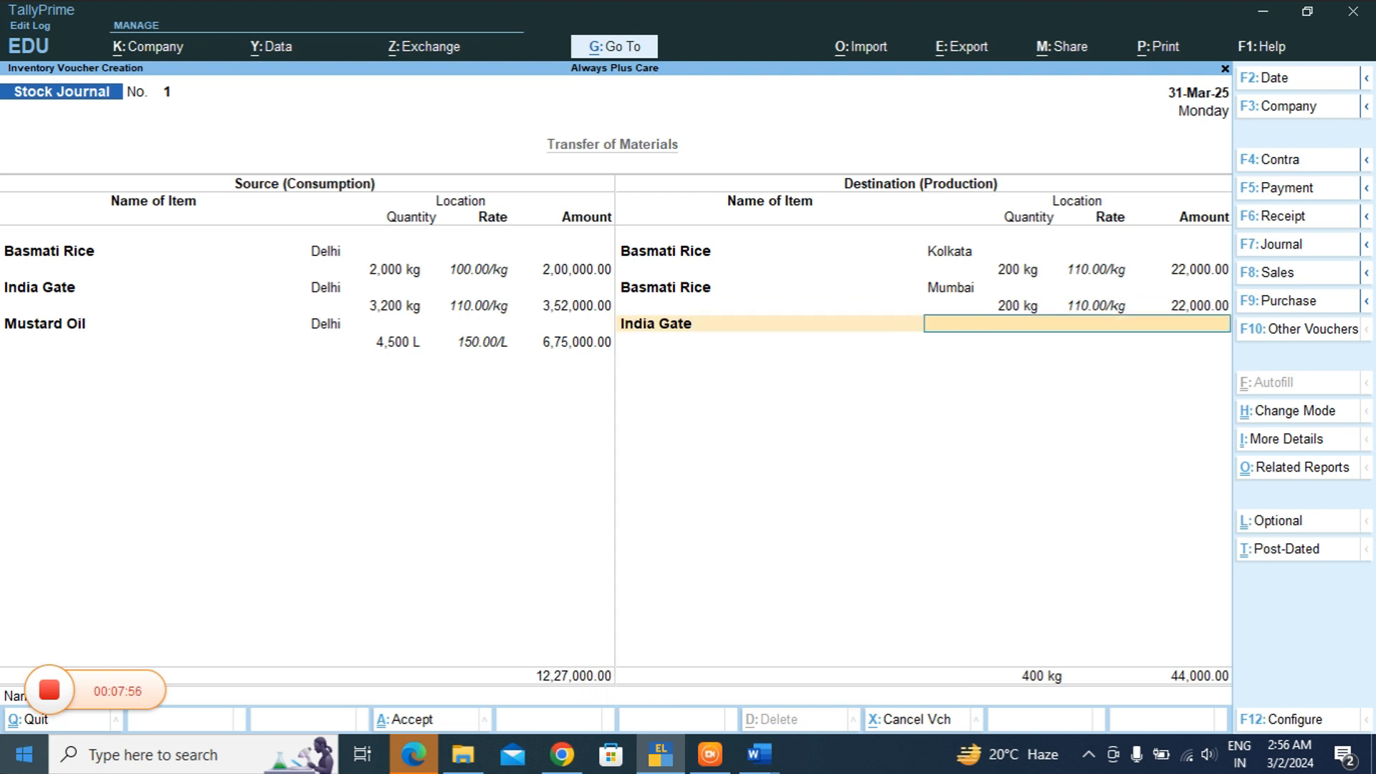
key("Down")
key("Down")
key("Down")
key("Return")
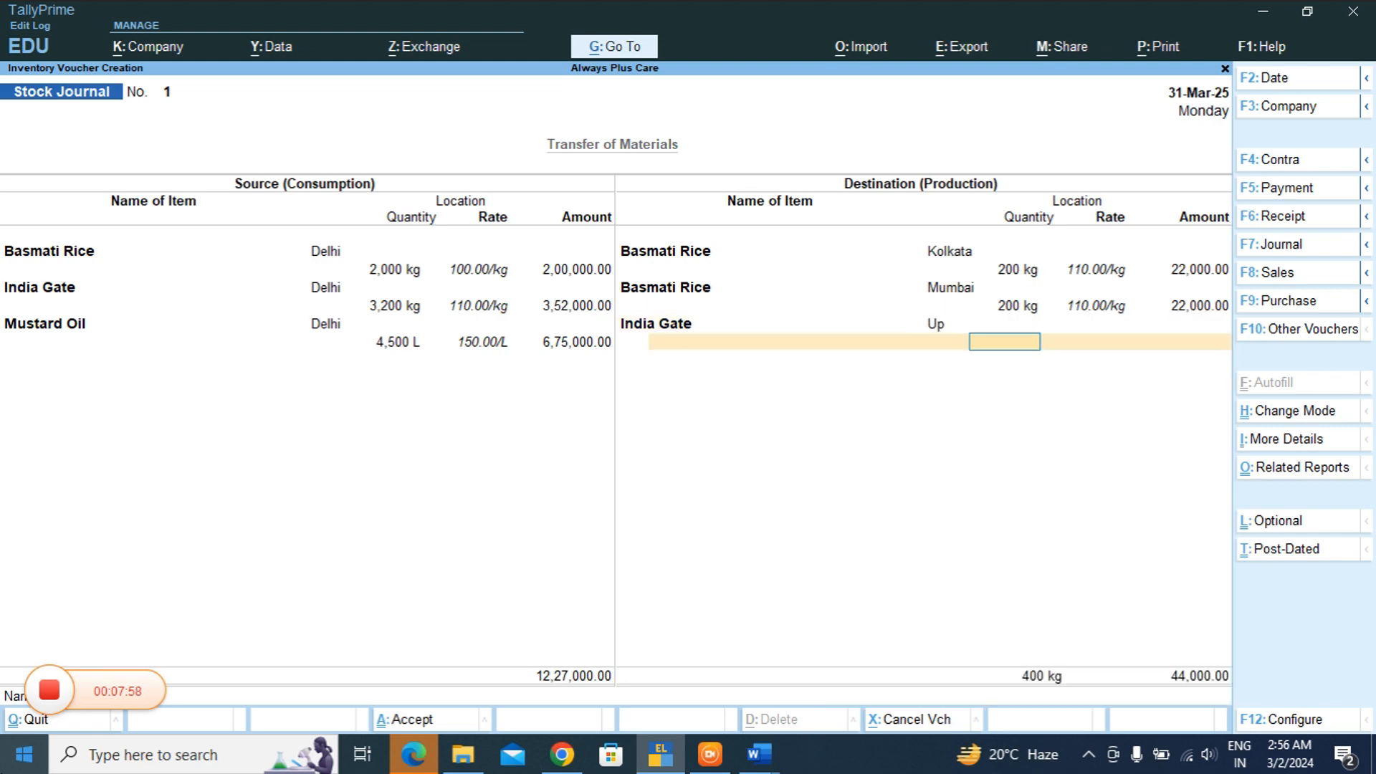
- Set the India Gate quantity for Up to 350 kg at a rate of 120 per kg
type("350")
key("Return")
type("120")
key("Return")
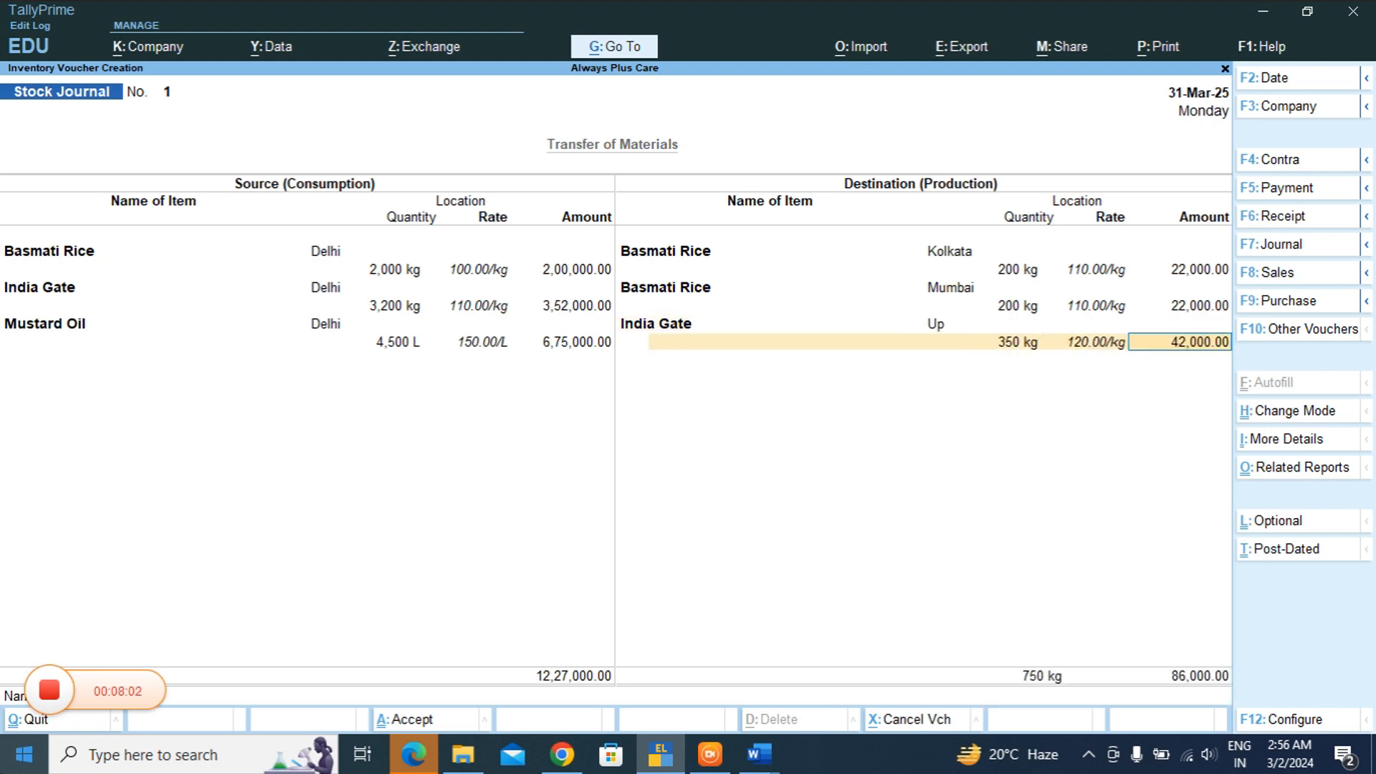
key("Return")
- Add a second India Gate destination line with Kolkata as its location
key("Down")
key("Down")
key("Down")
key("Down")
key("Down")
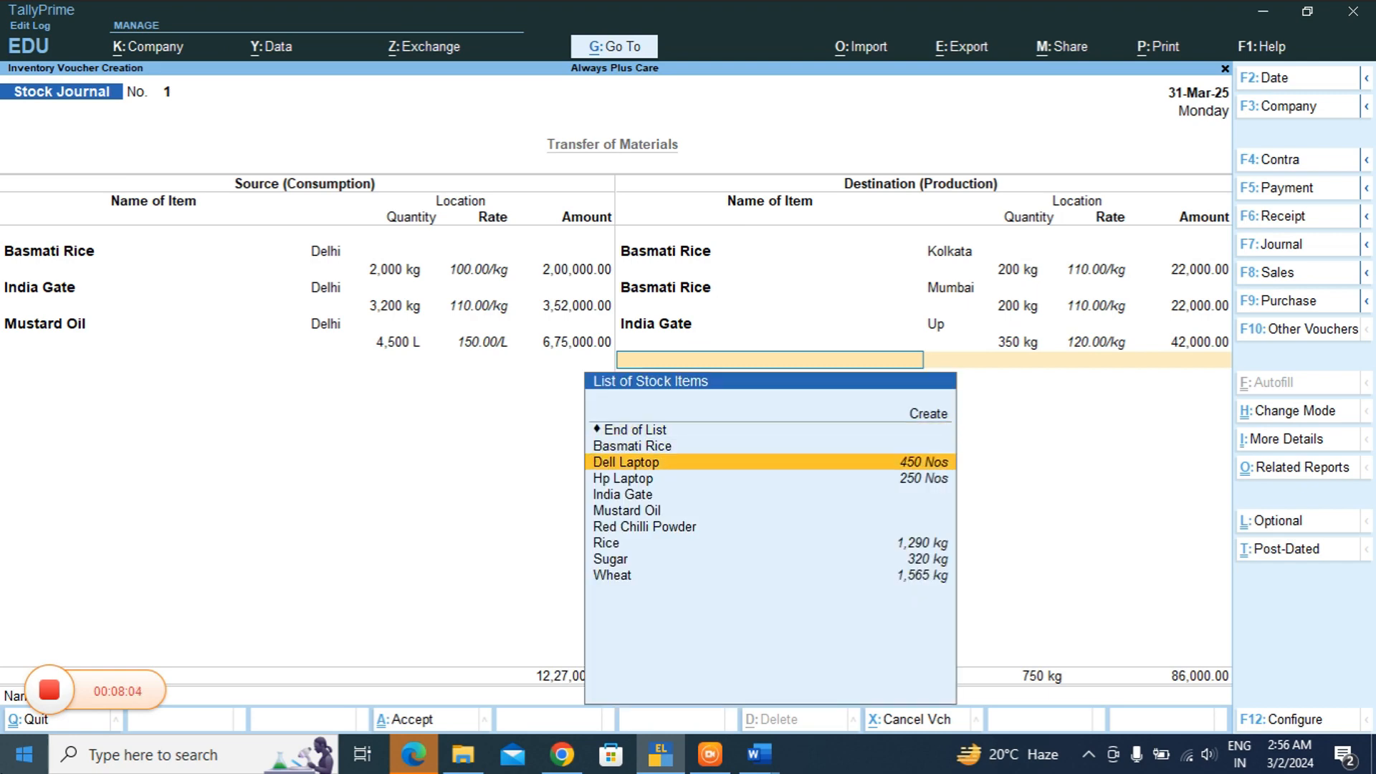
key("Return")
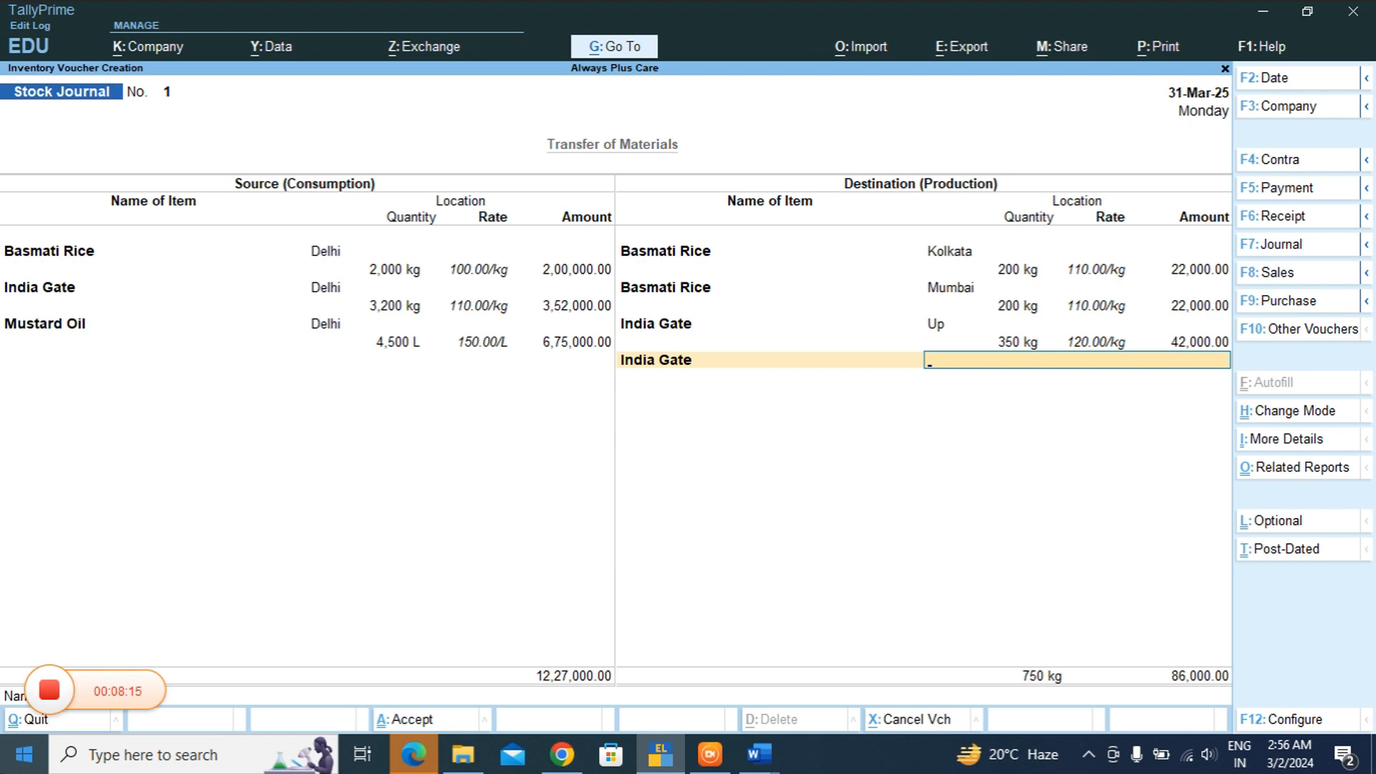
key("Return")
key("Return")
key("Return")
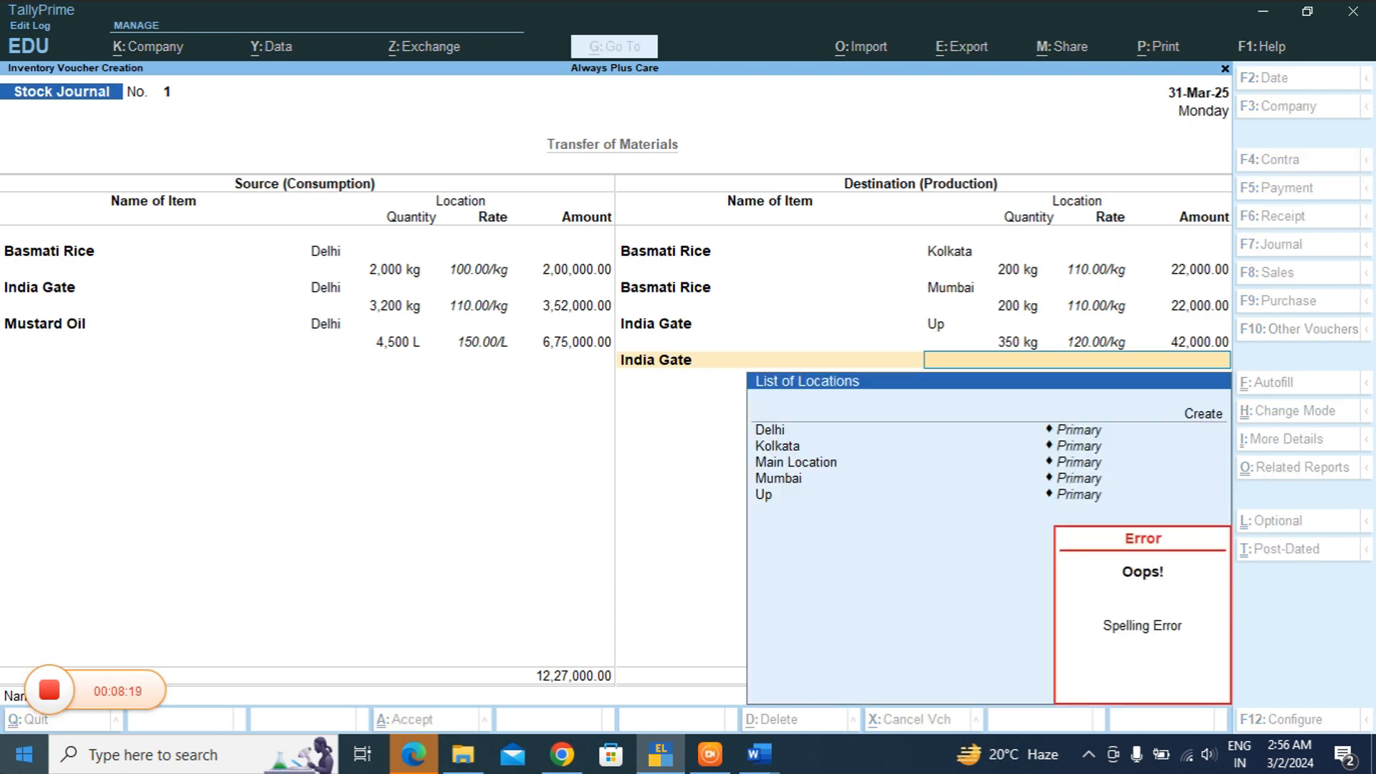
key("Down")
key("Down")
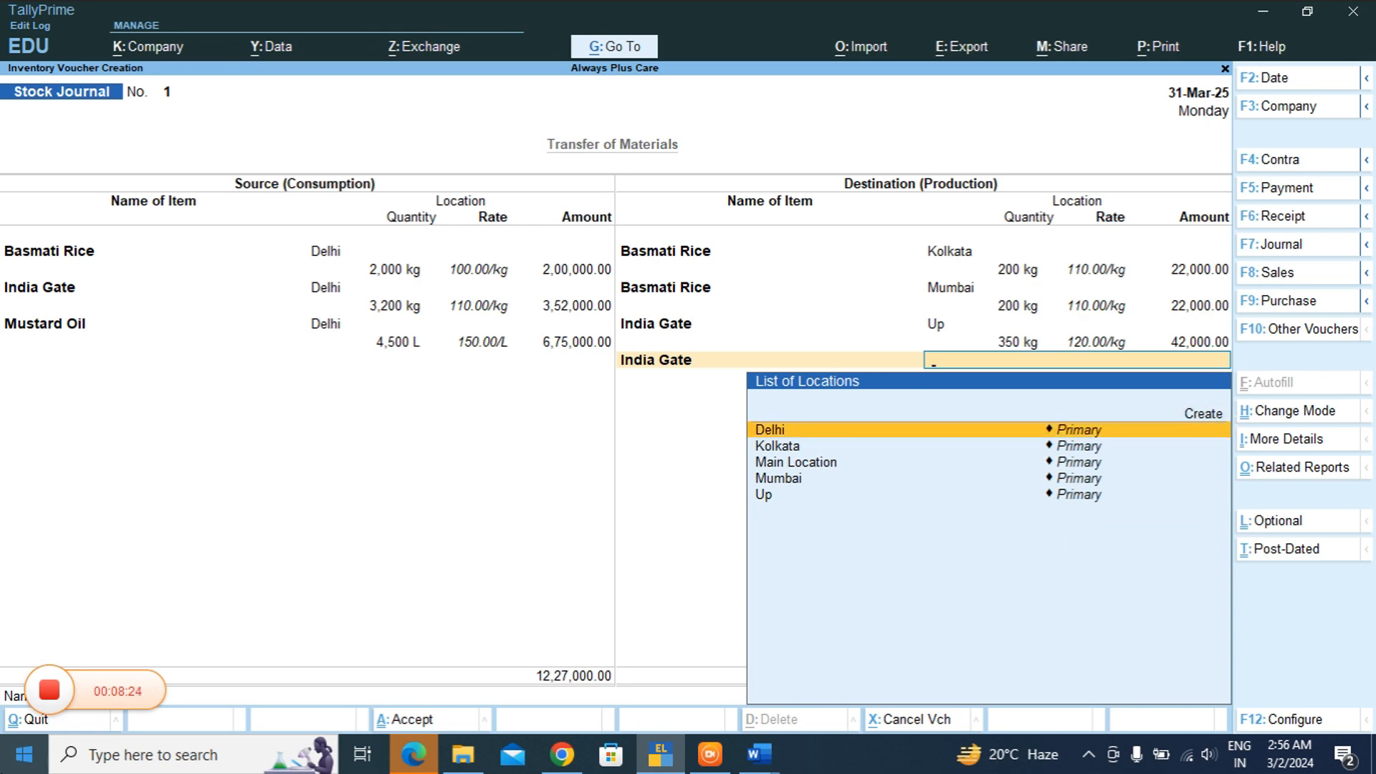
key("Down")
key("Return")
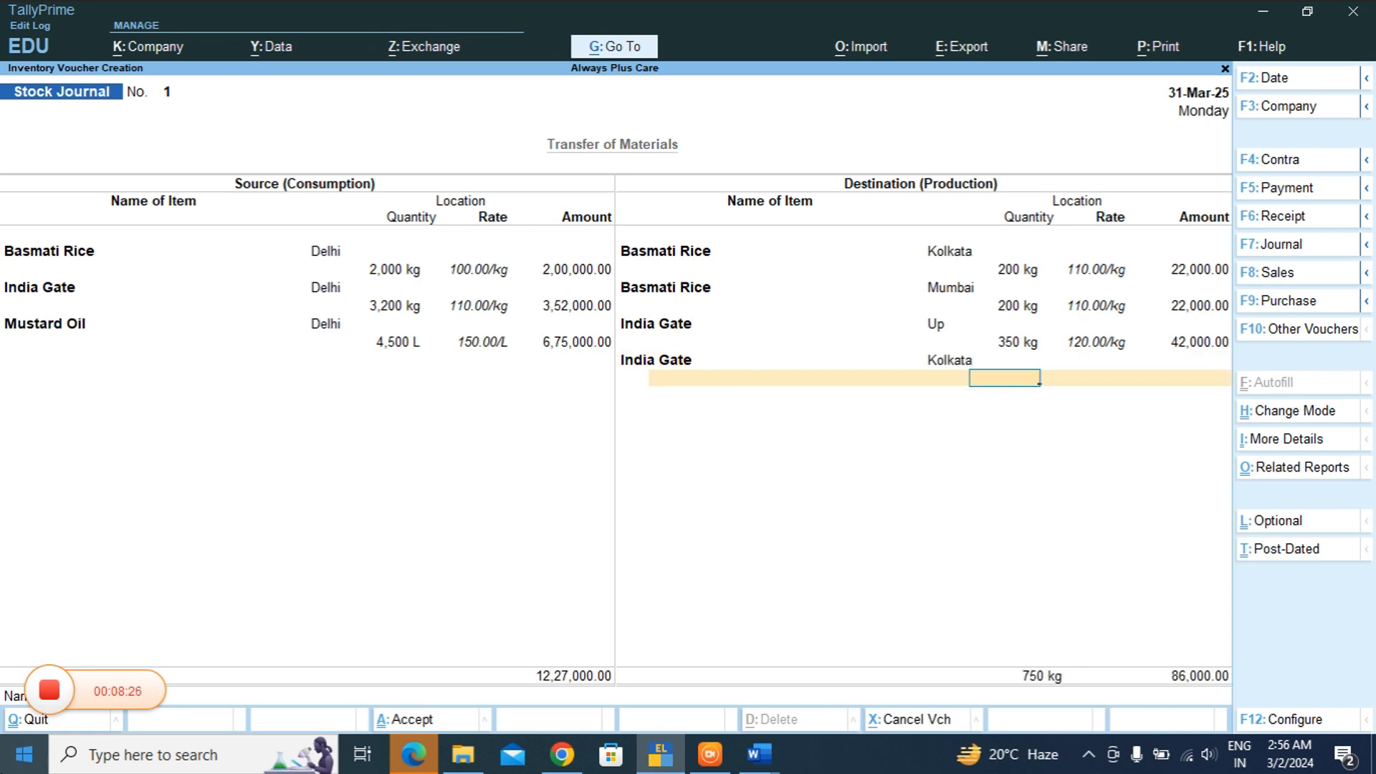
- Set the India Gate quantity for Kolkata to 350 kg at a rate of 120 per kg
type("350")
key("Return")
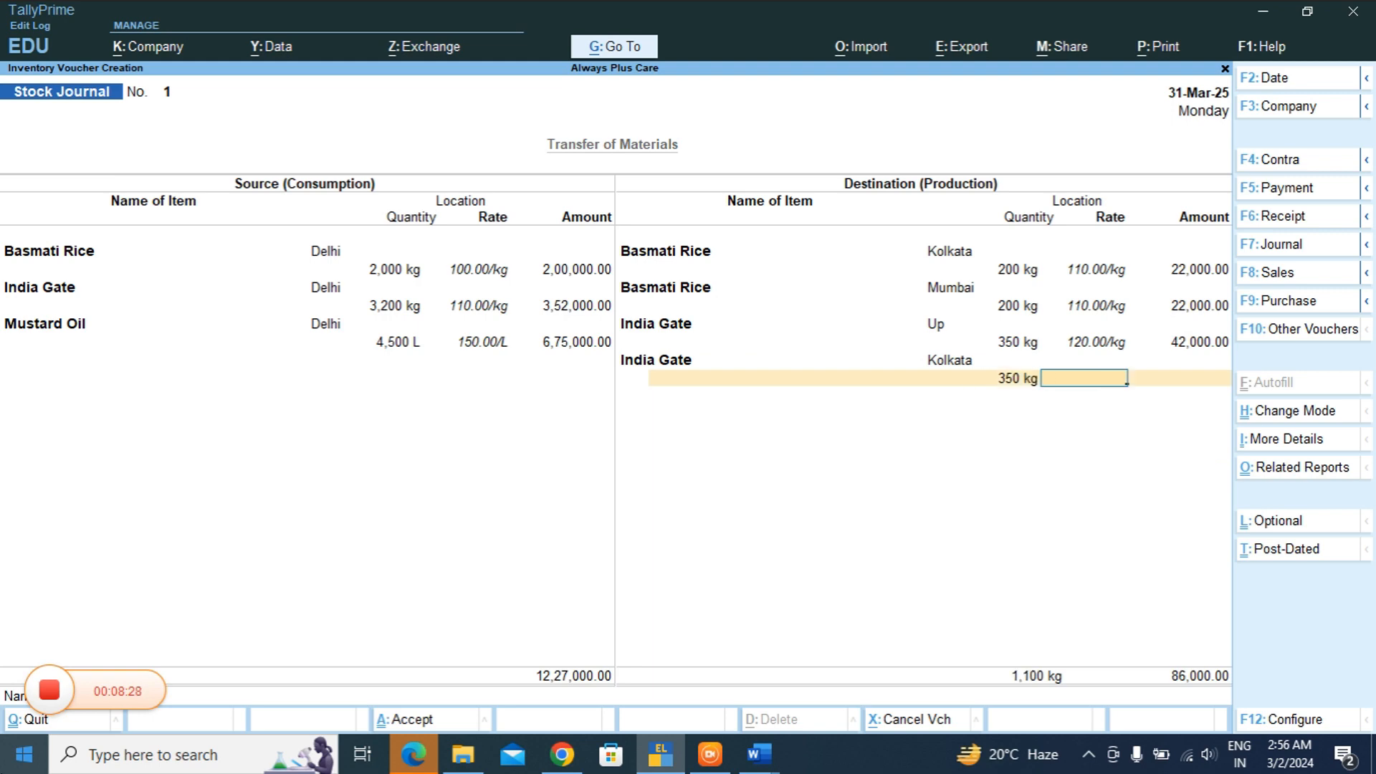
type("120")
key("Return")
key("Return")
- End the destination list, save the stock journal without a narration, and go to the first source line of the new voucher
key("Return")
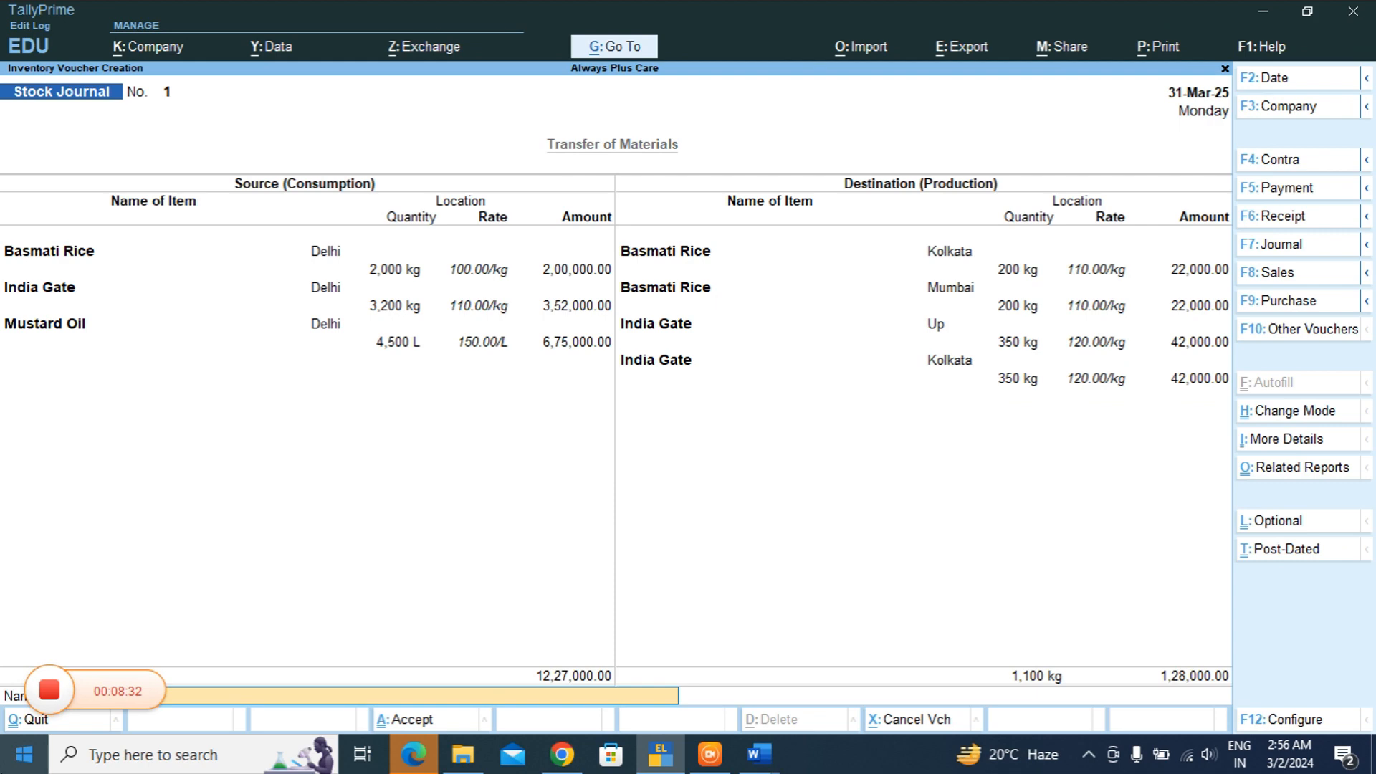
key("Return")
key("y")
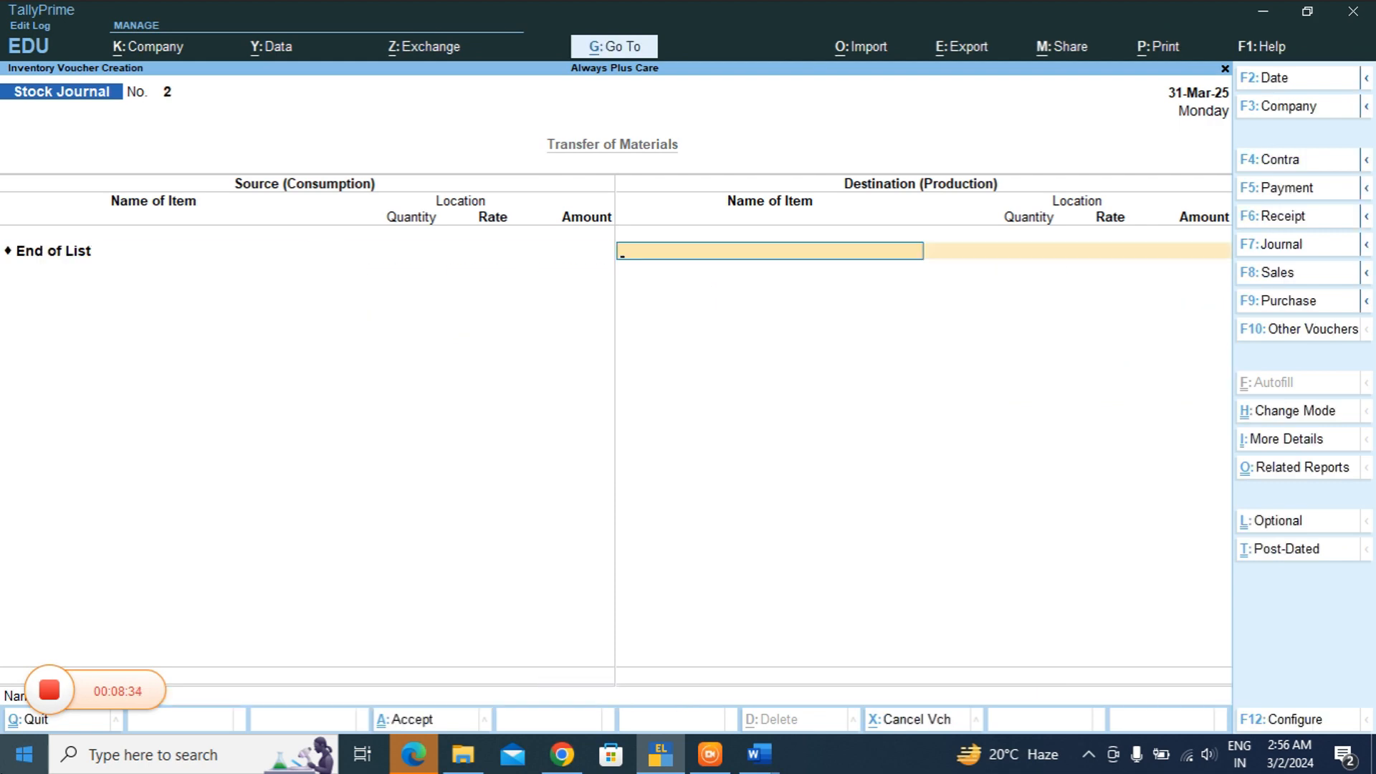
key("Escape")
key("Return")
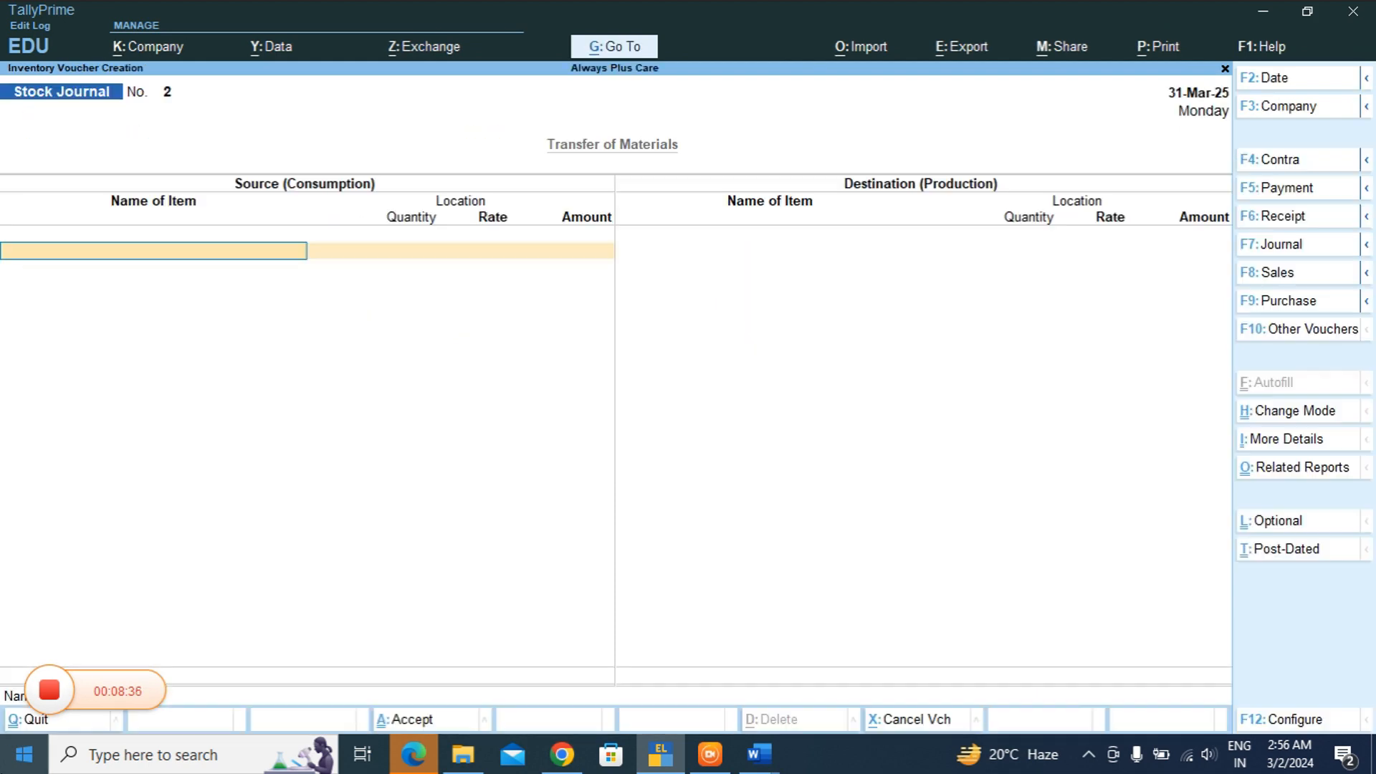
- Start a purchase voucher without supplier invoice details and choose Supplier A as the party account
key("F9")
key("Return")
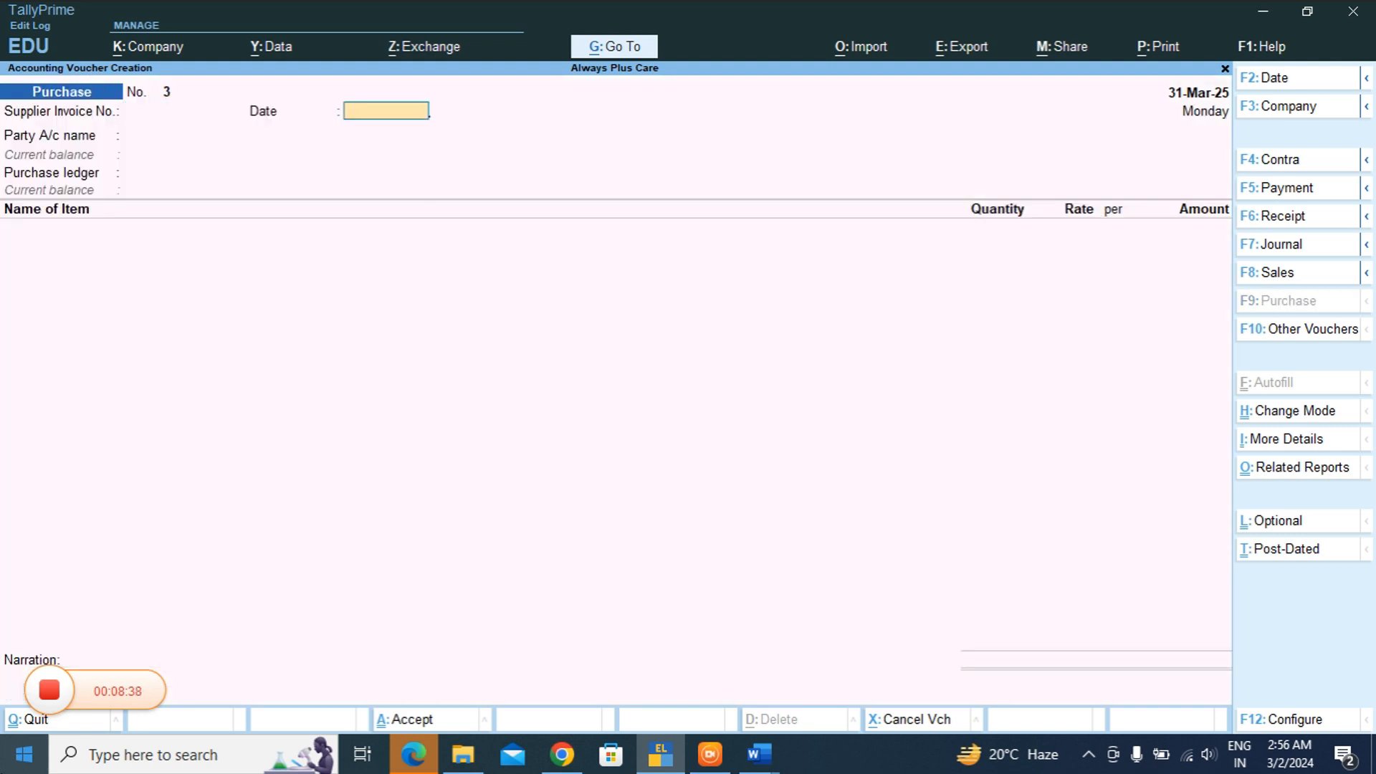
key("Return")
key("Down")
key("Down")
key("Down")
key("Down")
key("Down")
key("Down")
key("Down")
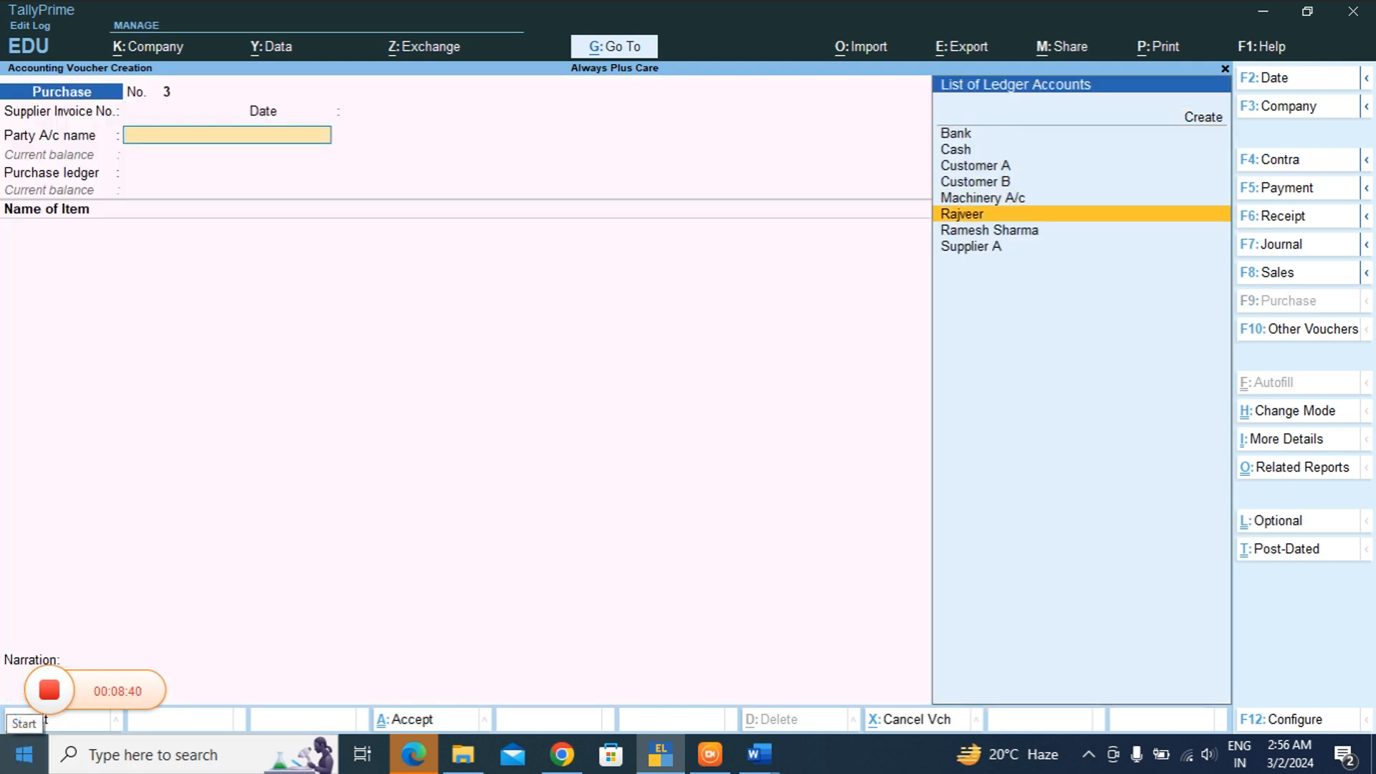
key("Return")
- Accept Supplier A's party details as they are and choose Purchase as the purchase ledger
key("ctrl+a")
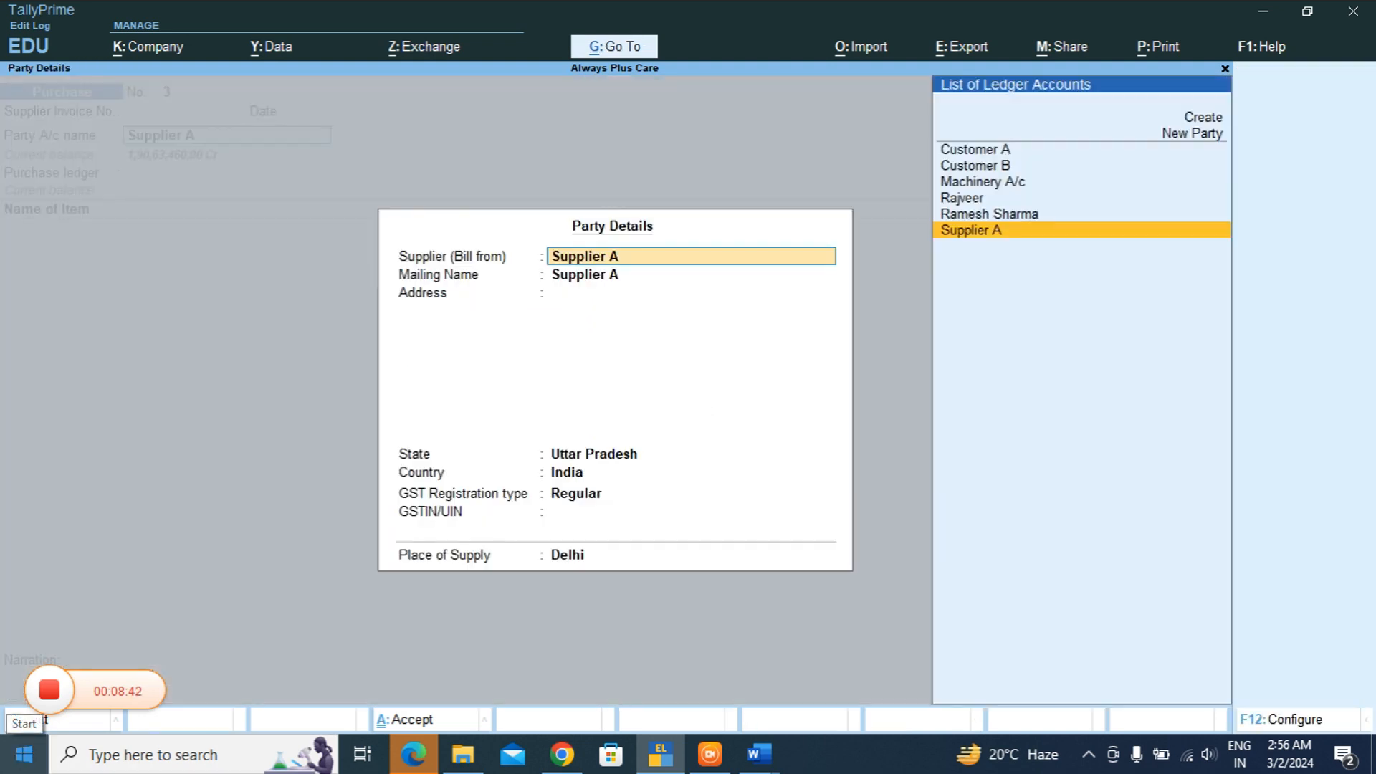
key("ctrl+a")
key("Return")
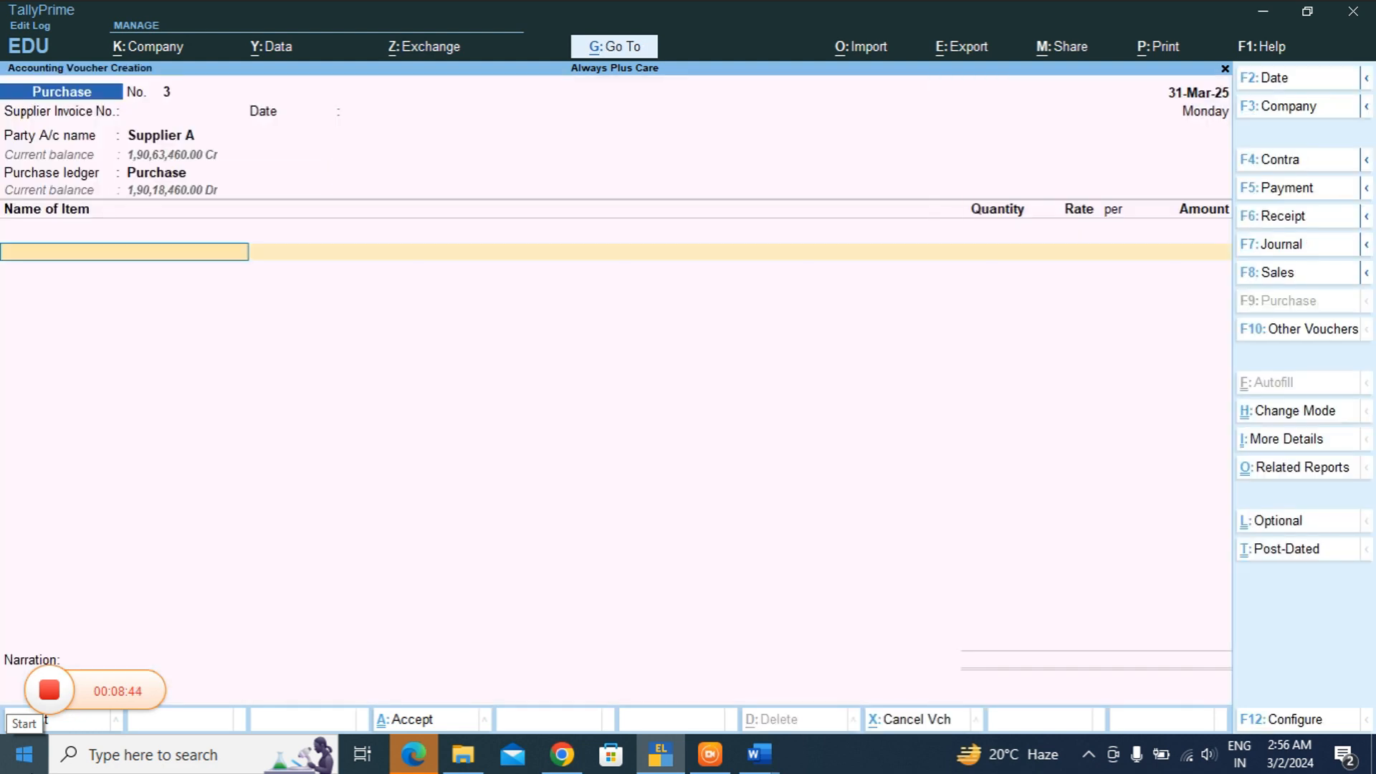
- Choose Basmati Rice as the first item of the purchase voucher
key("Down")
key("Down")
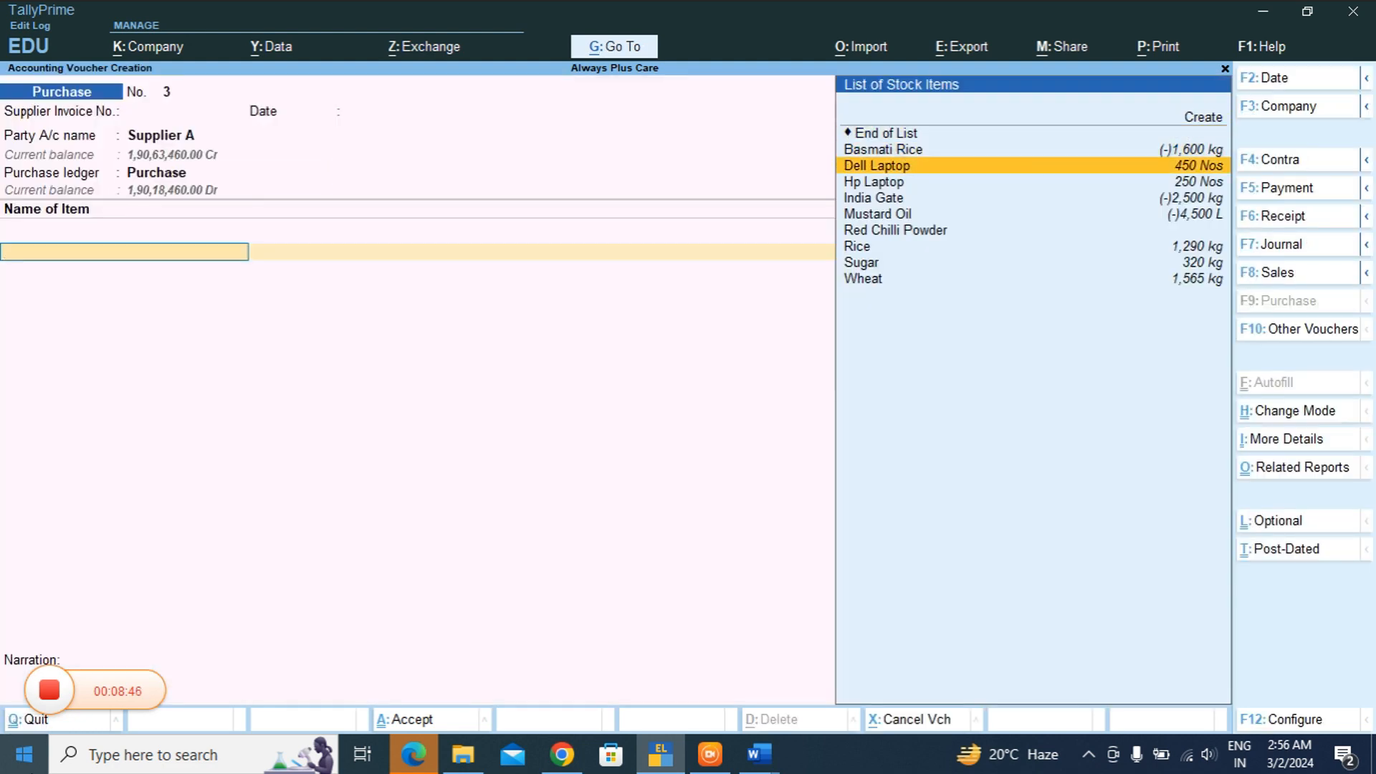
key("Up")
key("Up")
key("Return")
key("BackSpace")
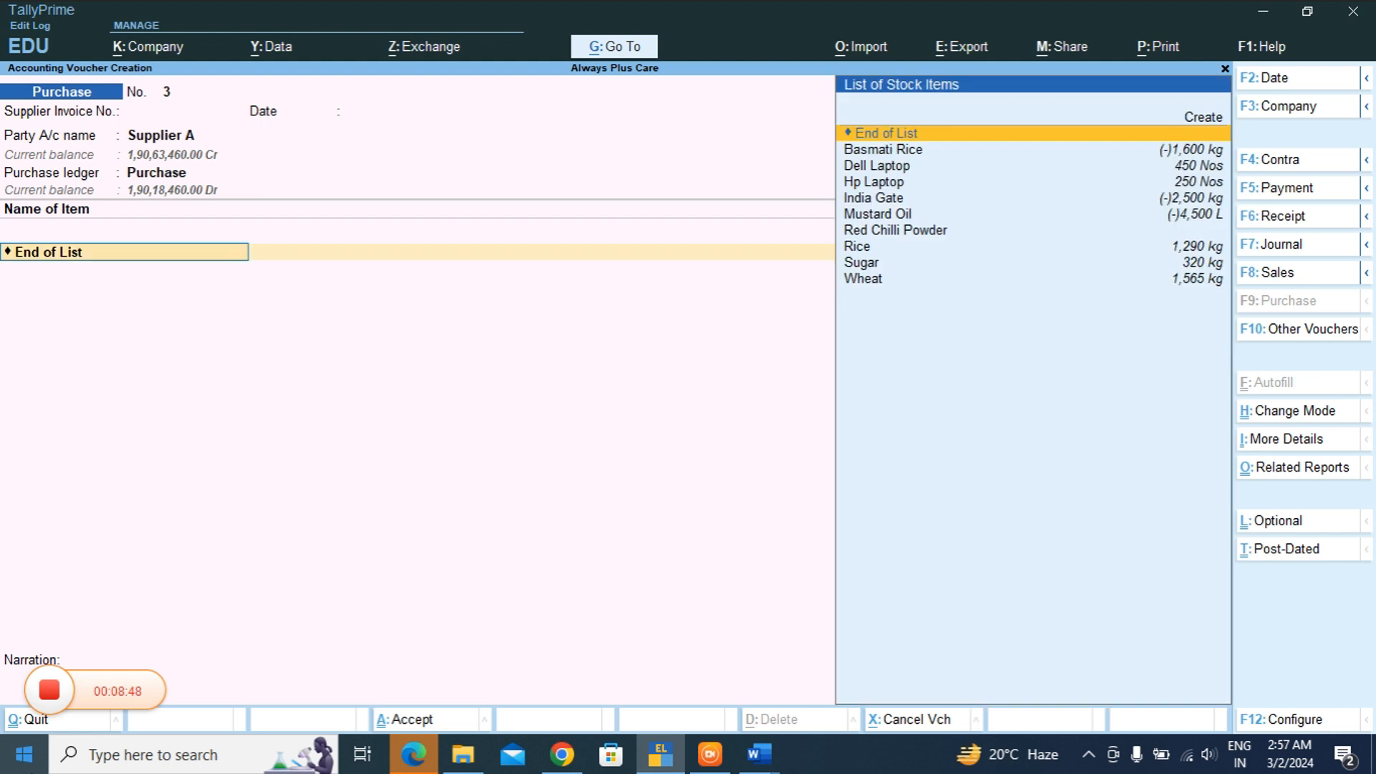
key("Down")
key("Return")
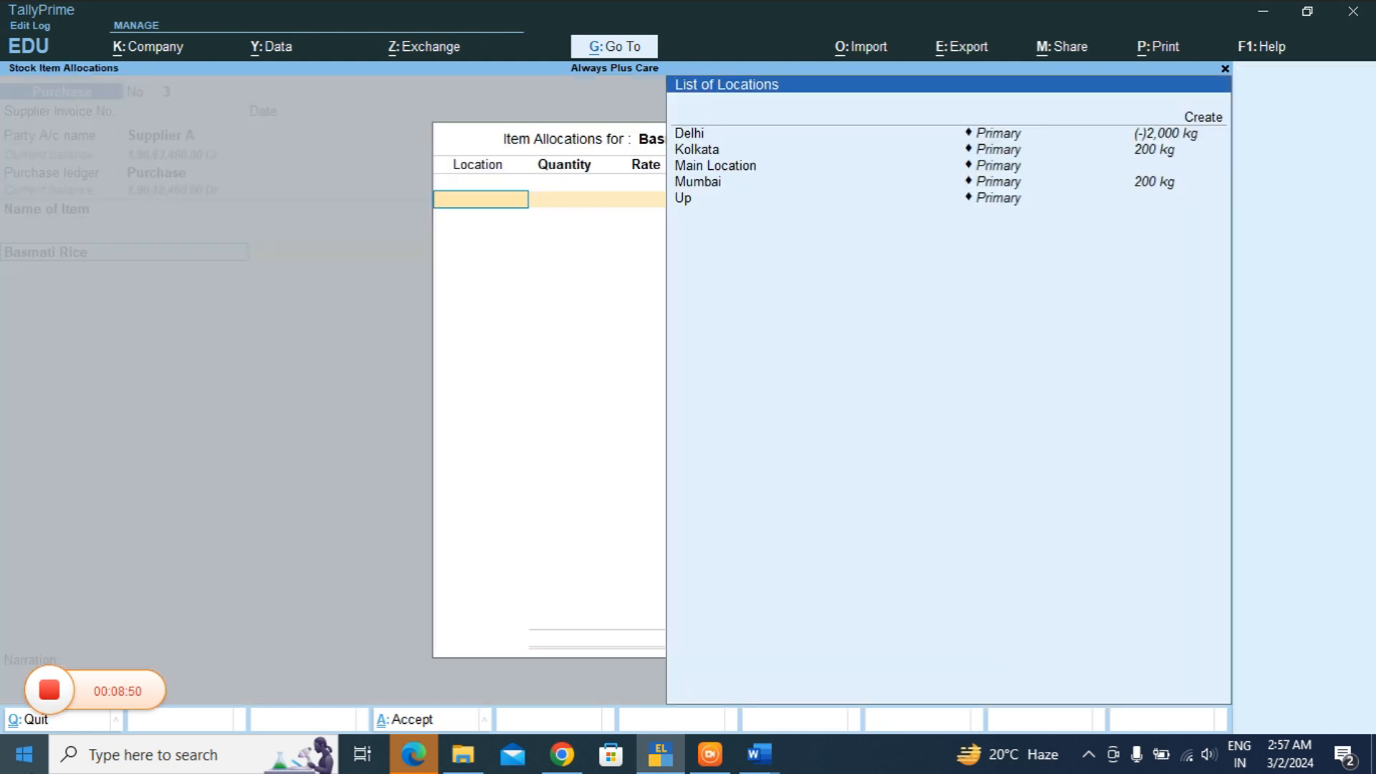
- Allocate 2,000 kg of Basmati Rice to Delhi at a rate of 110 per kg
key("Return")
type("2000")
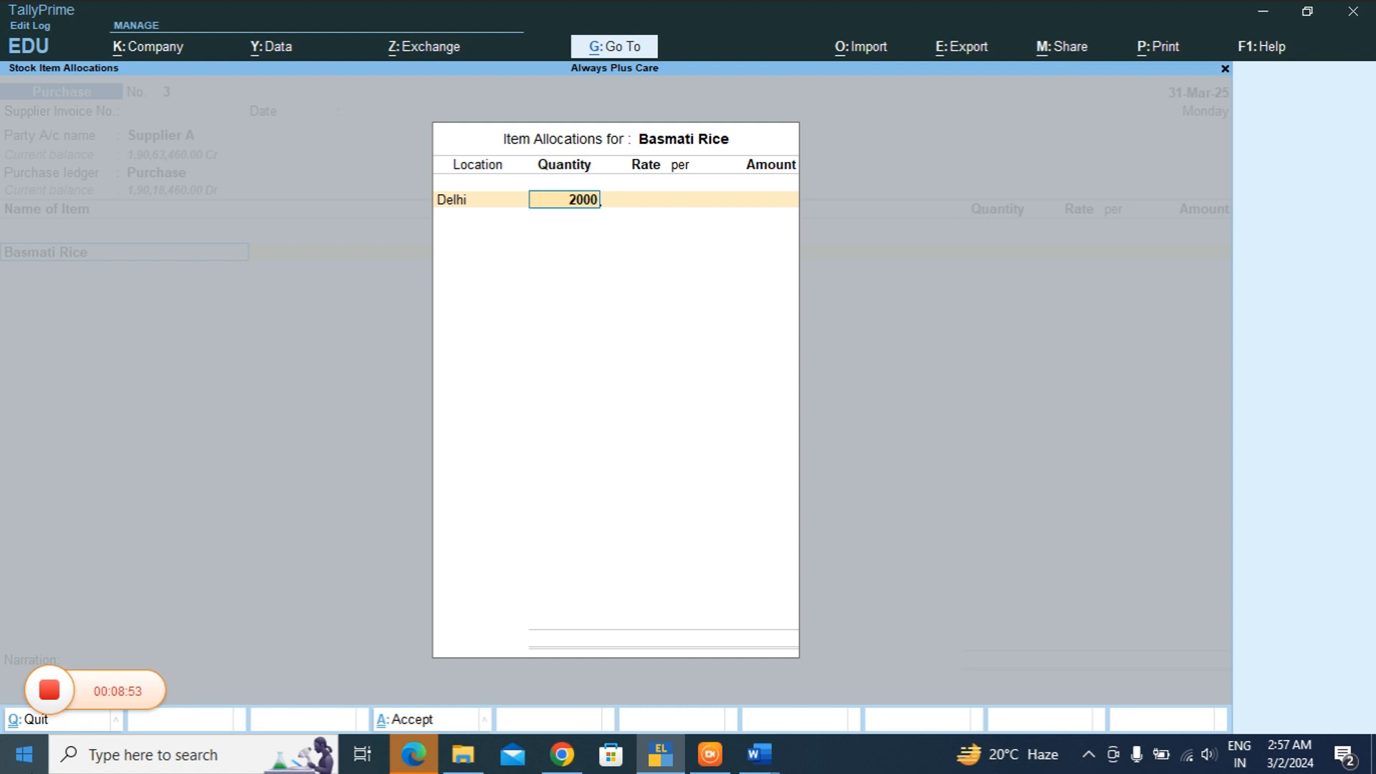
key("Return")
key("Return")
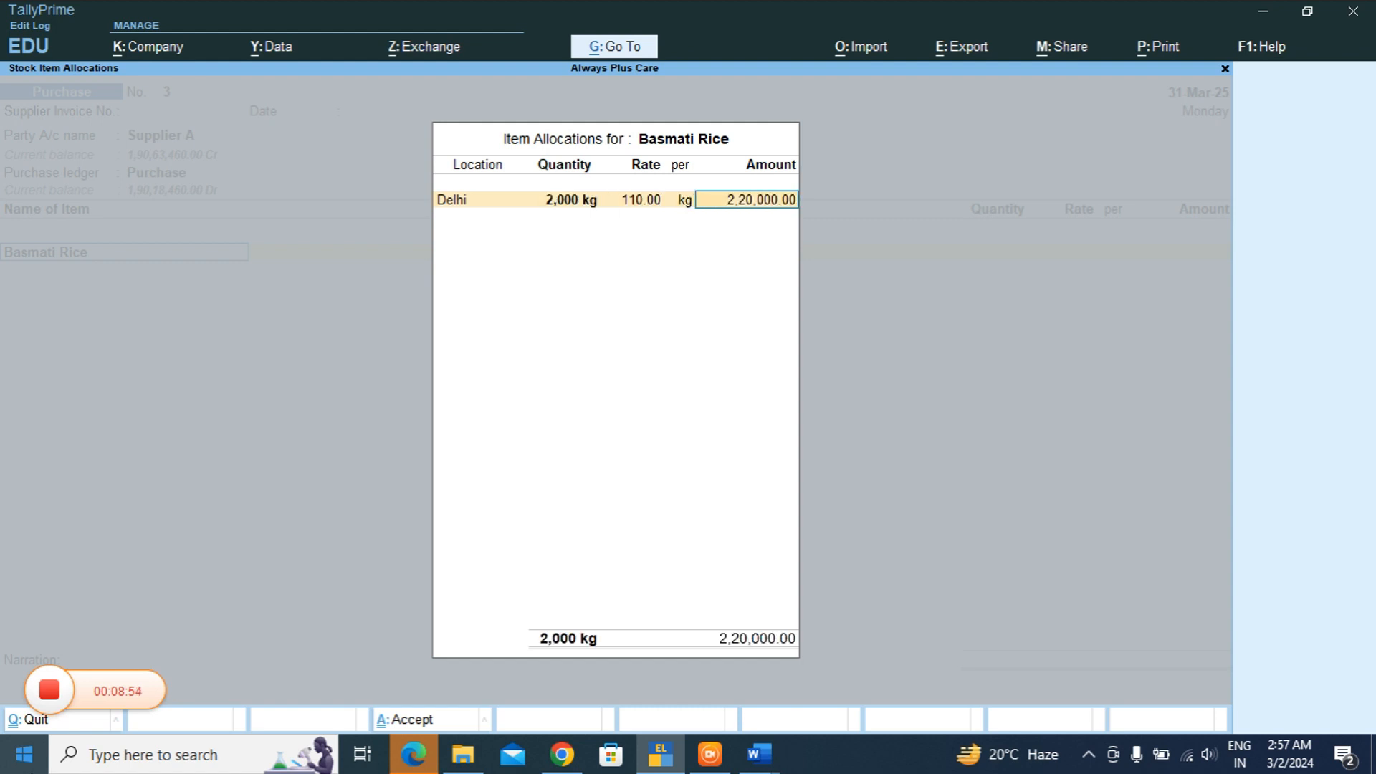
key("Return")
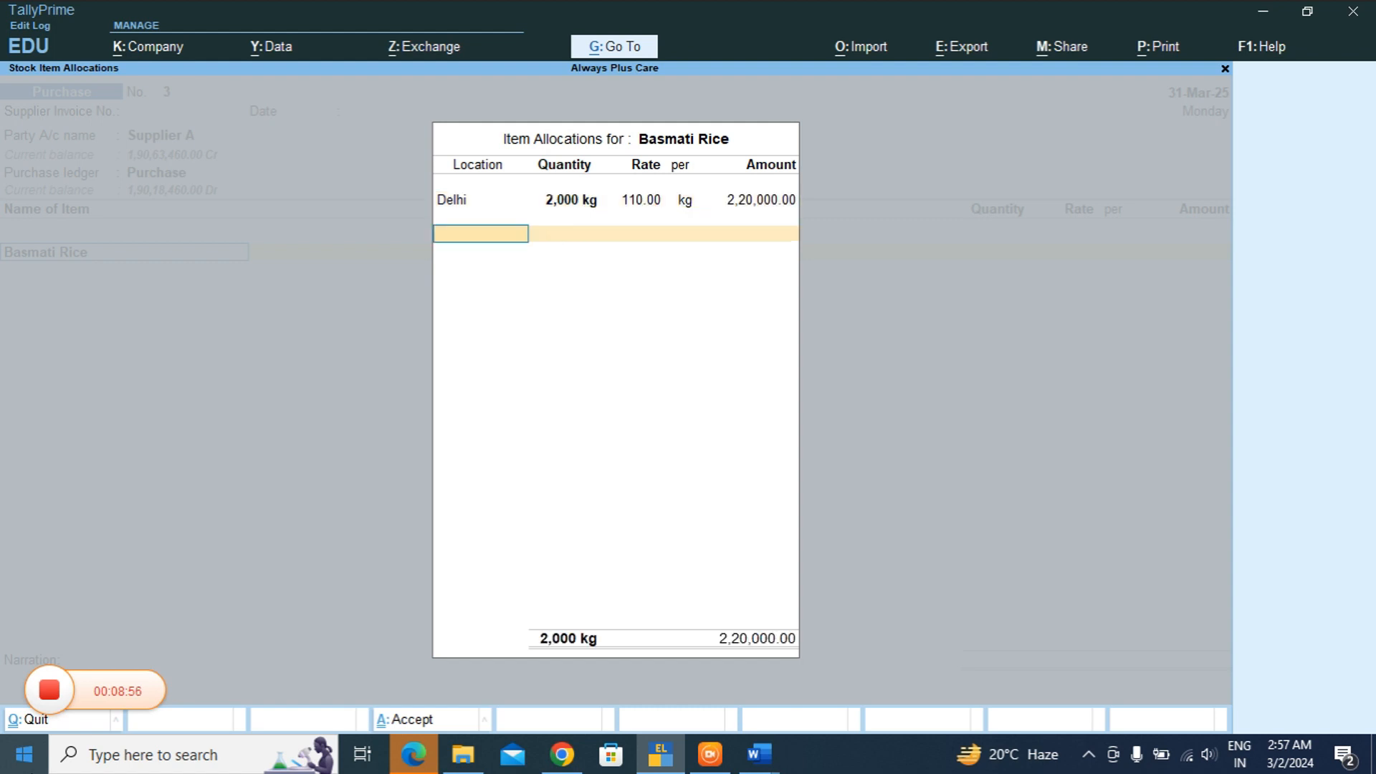
- Add a second allocation line for Basmati Rice with Up as its location
key("Down")
key("Down")
key("Down")
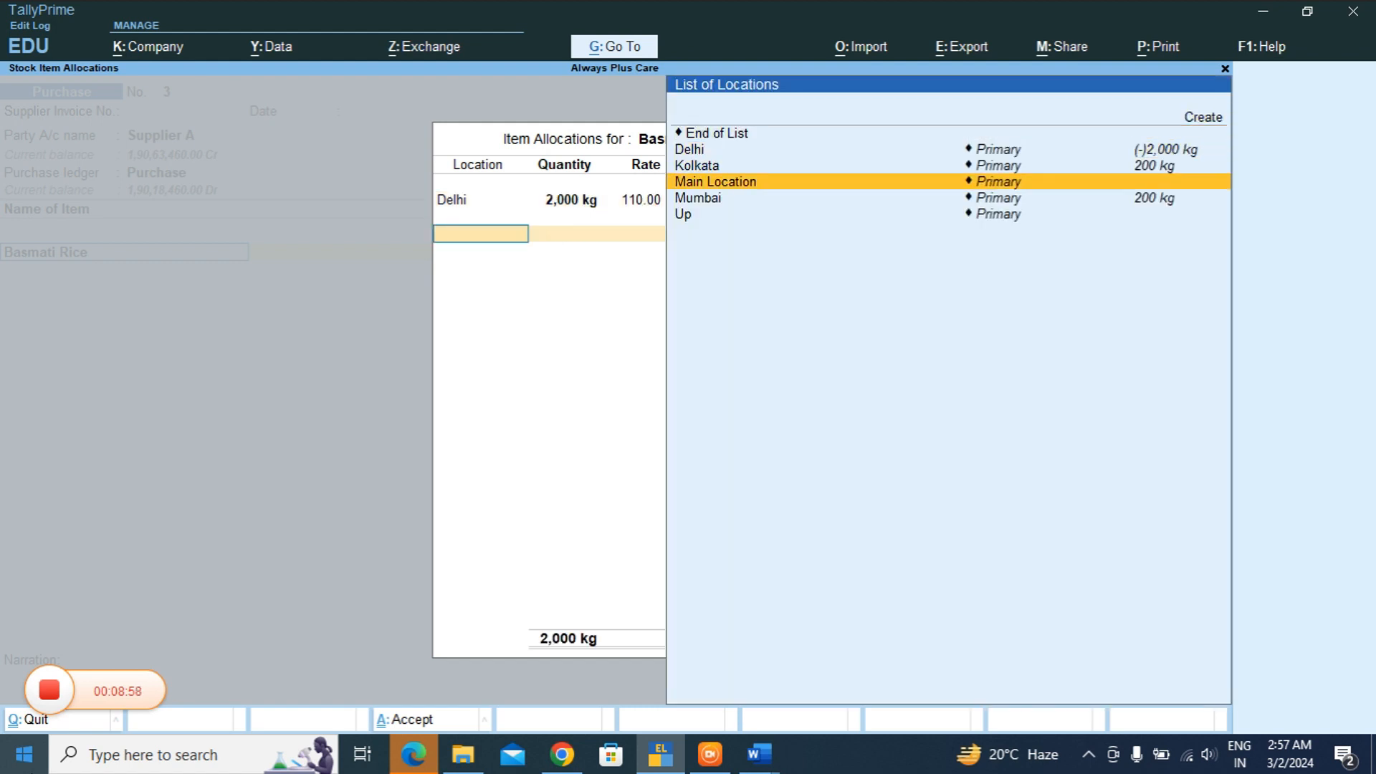
key("Down")
key("Down")
key("Return")
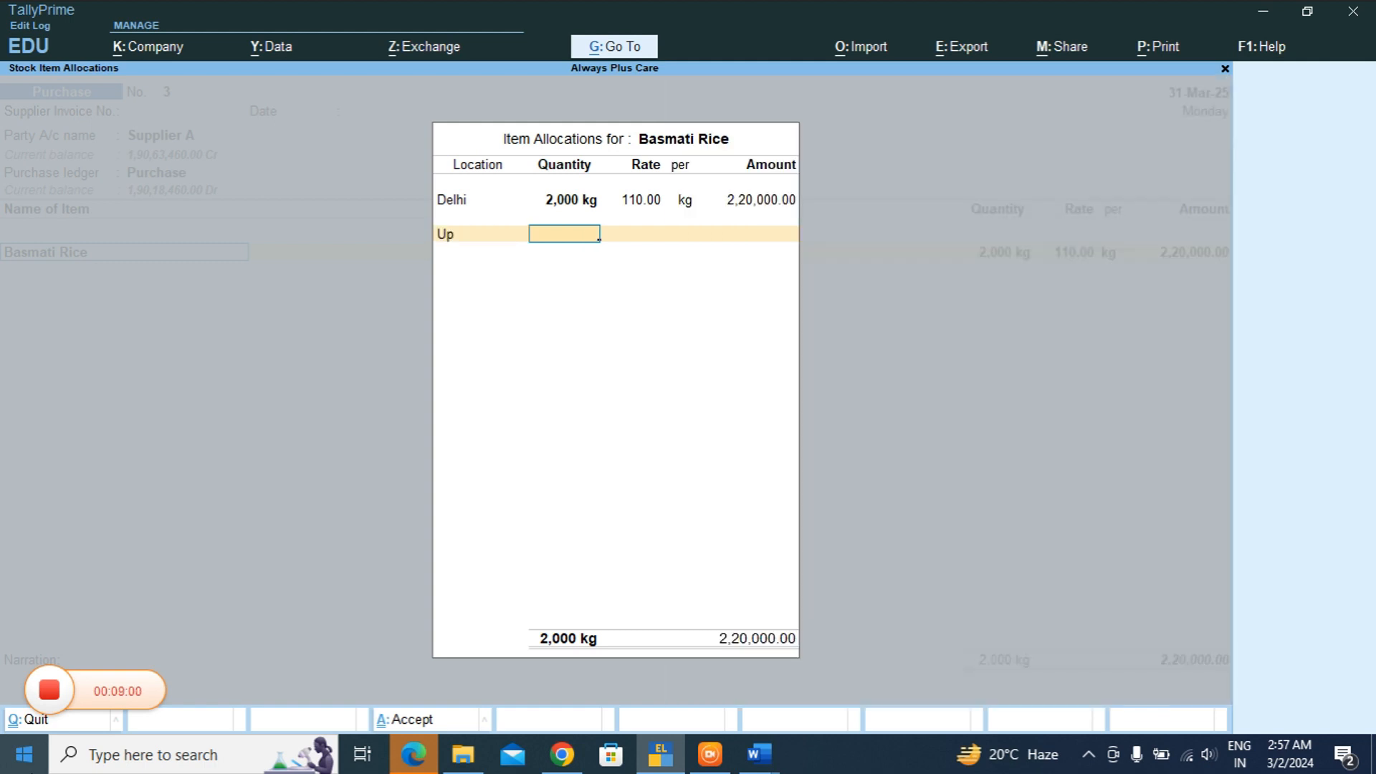
- Set the Basmati Rice quantity for Up to 1,200 kg at 110 per kg and finish the item line
type("1200")
key("Return")
key("Return")
key("Return")
key("Return")
key("Return")
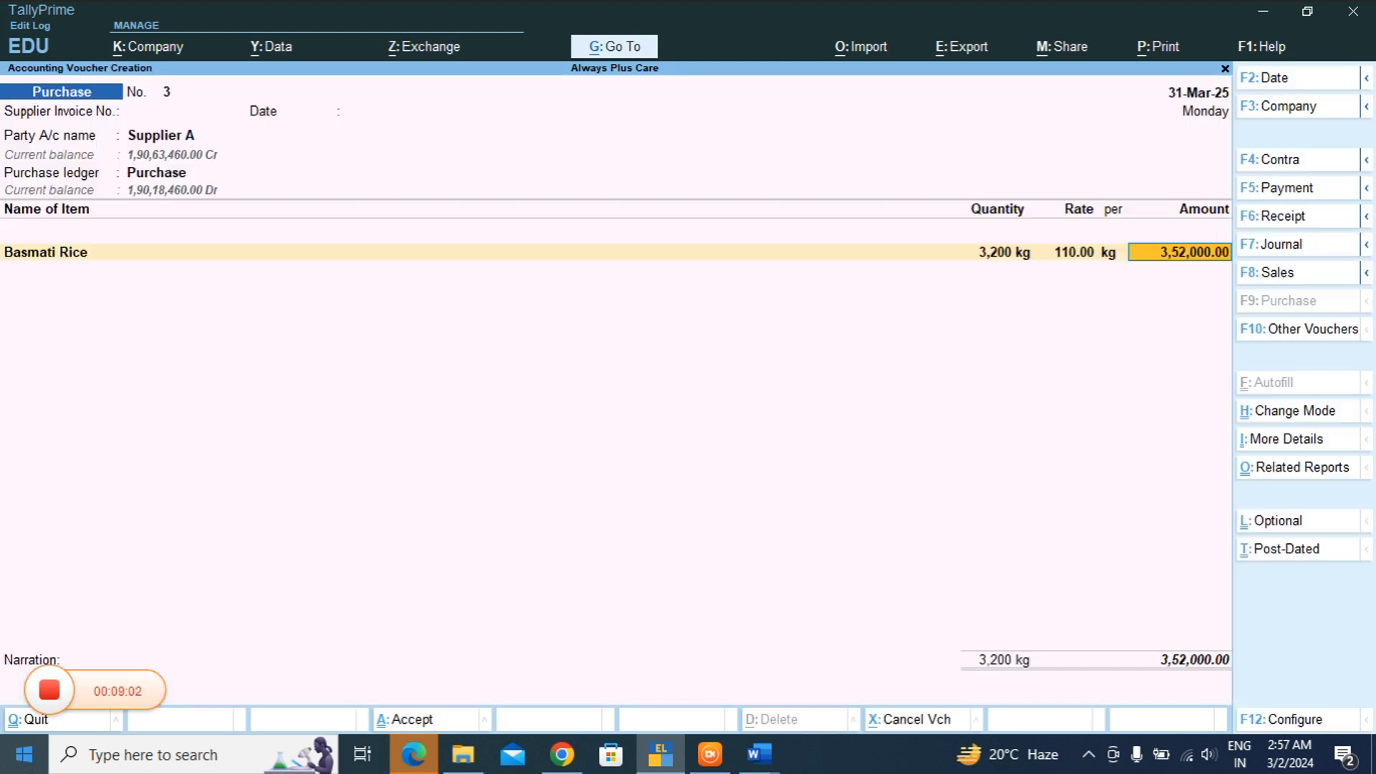
key("Return")
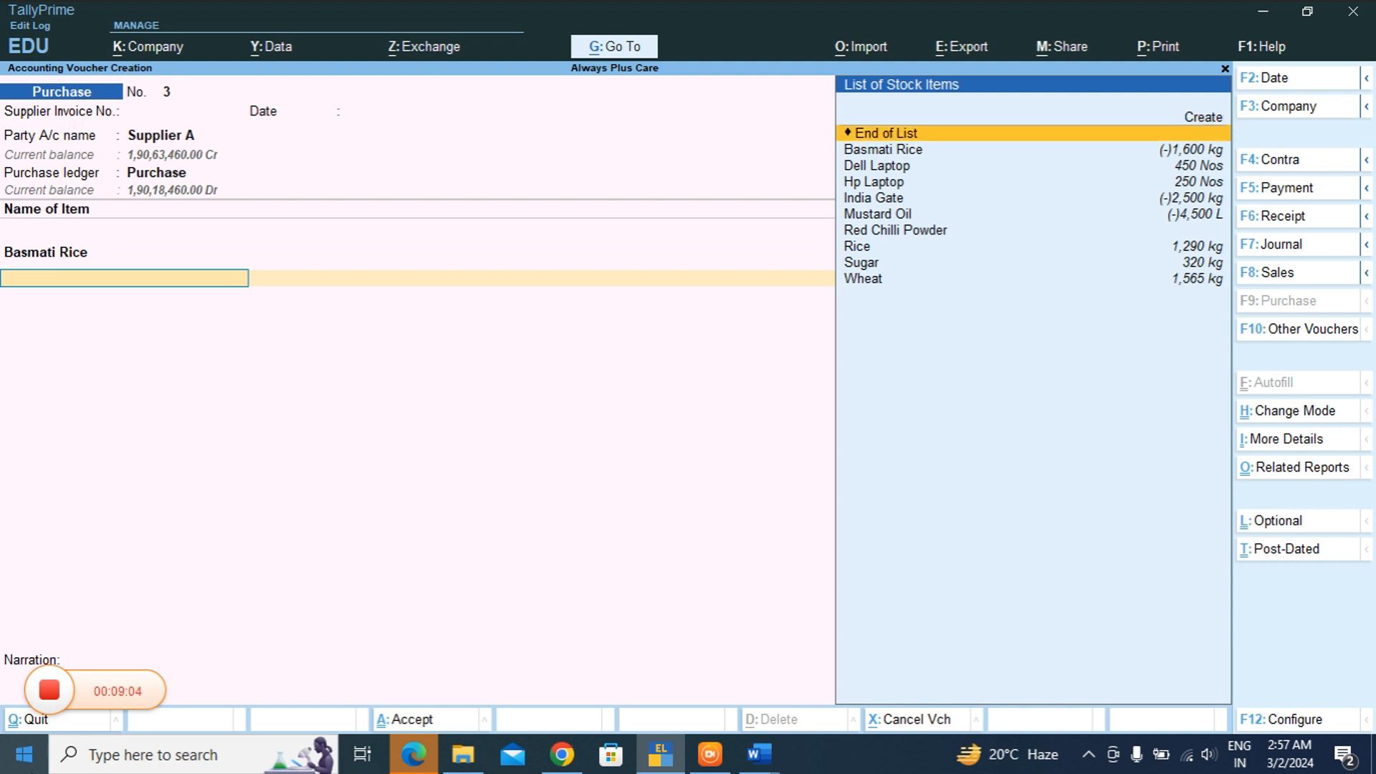
- Add India Gate as the second purchase item with Delhi as its location
key("Down")
key("Down")
key("Down")
key("Down")
key("Return")
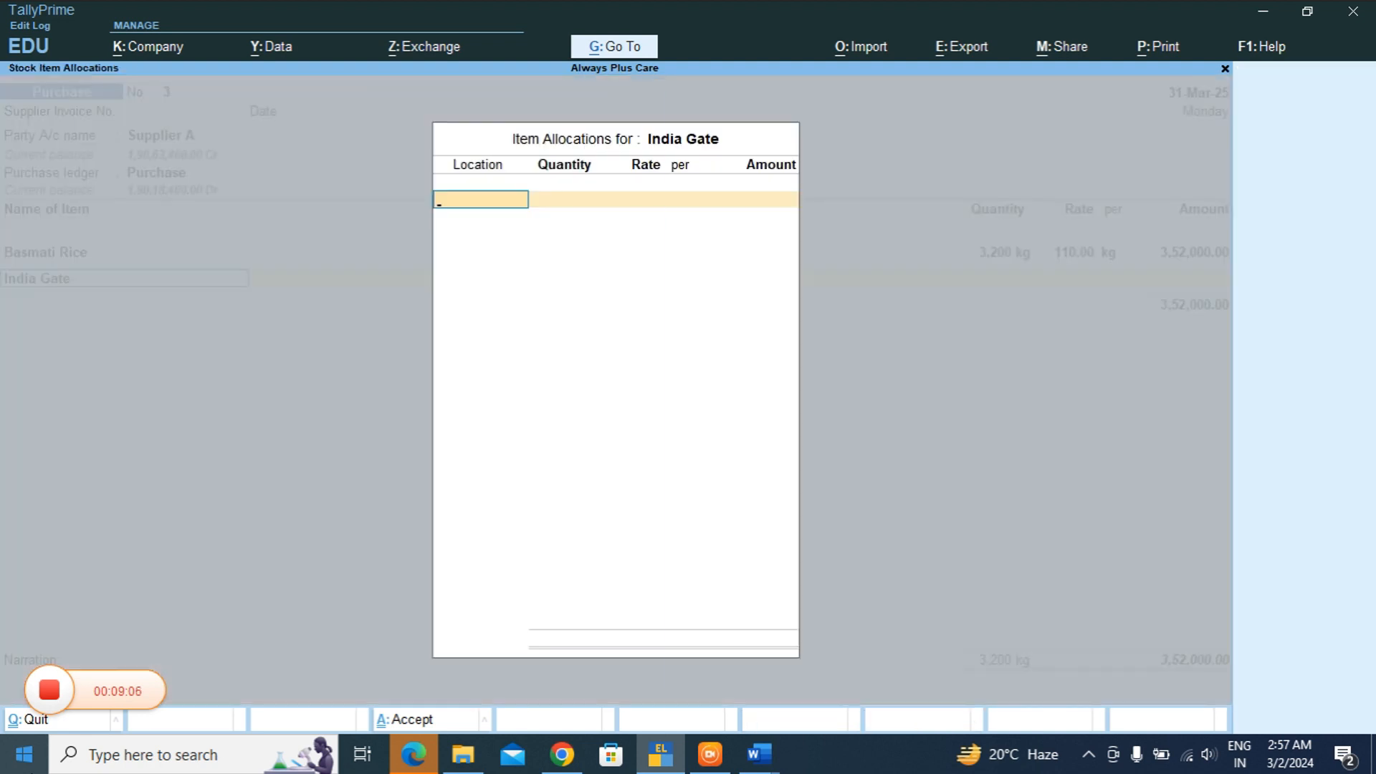
key("Return")
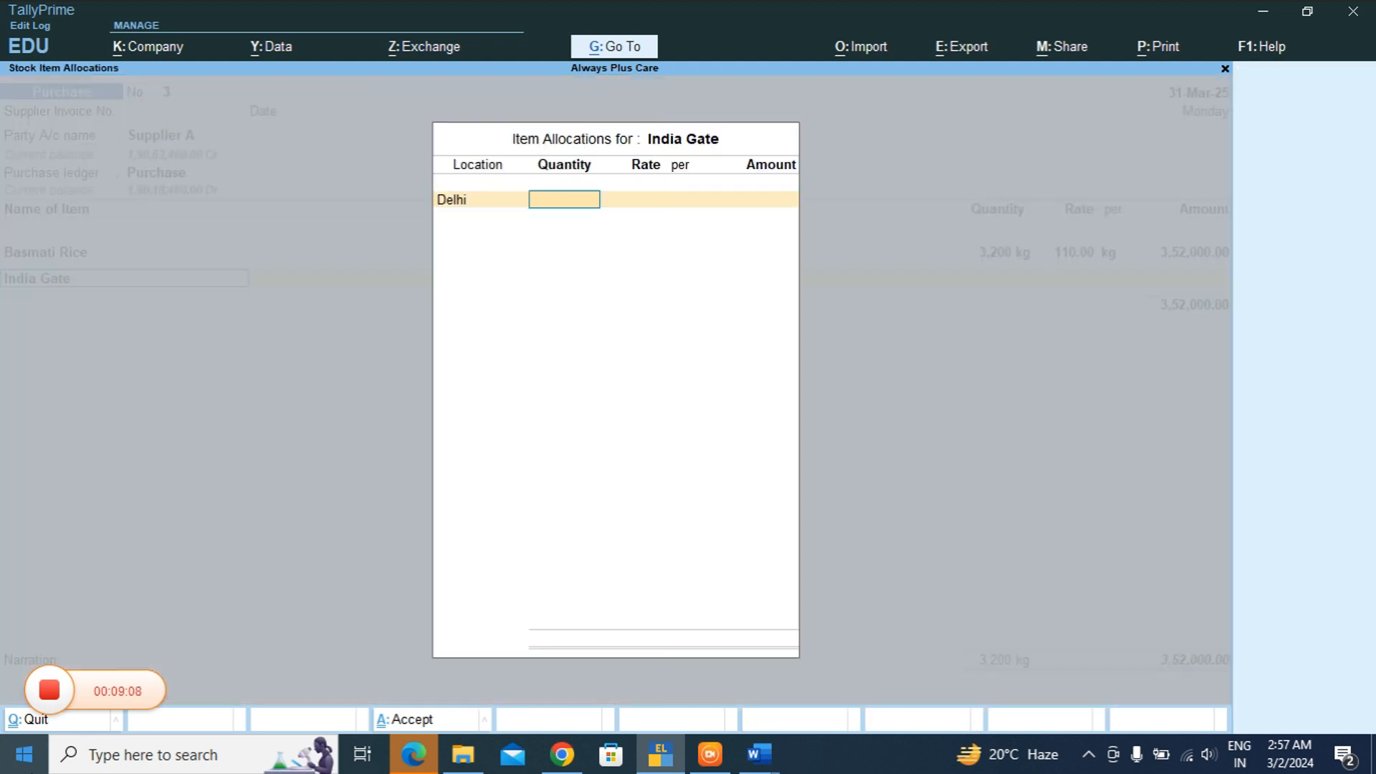
- Set the India Gate quantity for Delhi to 3,500 kg at 120 per kg and finish the item line
type("3500")
key("Return")
key("Return")
key("Return")
key("Return")
key("Return")
key("Return")
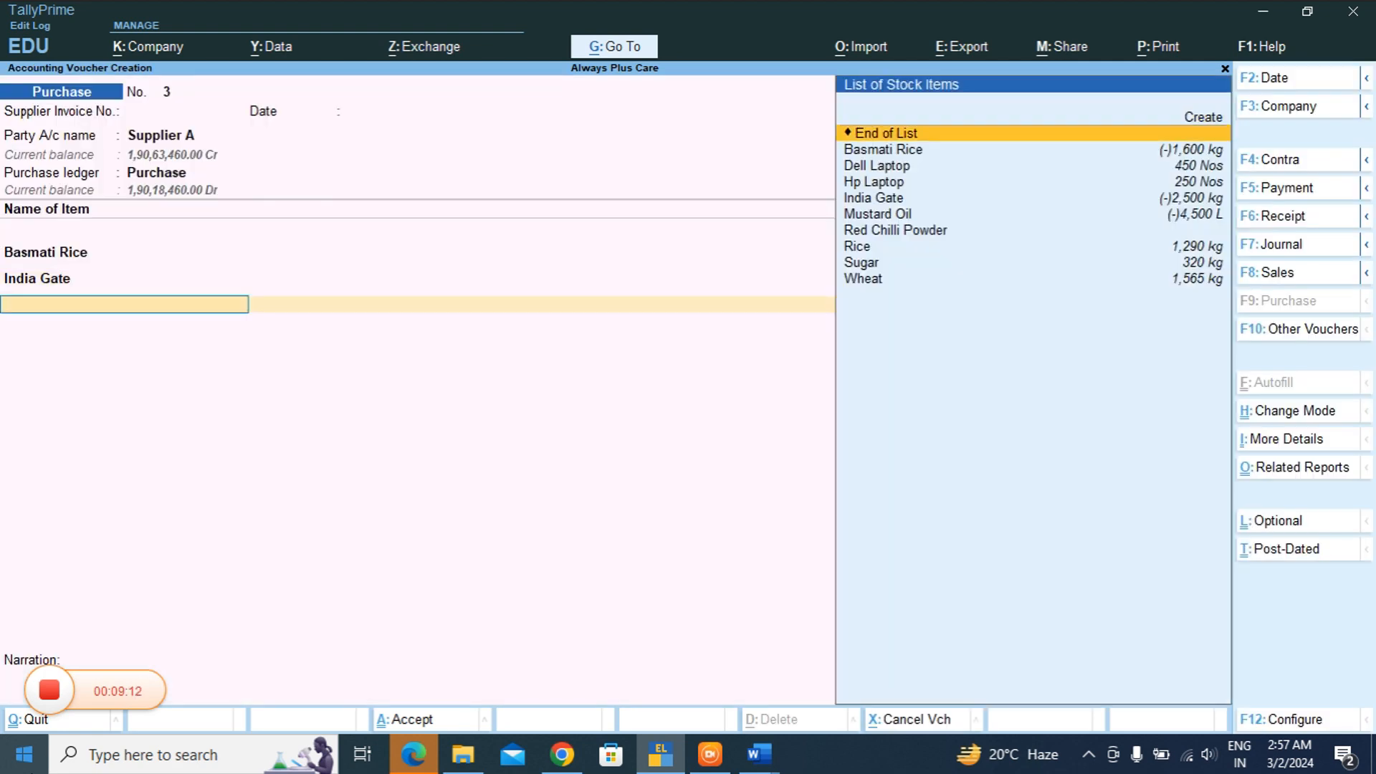
- Add Mustard Oil as the third purchase item with Delhi as its location
key("Down")
key("Down")
key("Down")
key("Down")
key("Down")
key("Return")
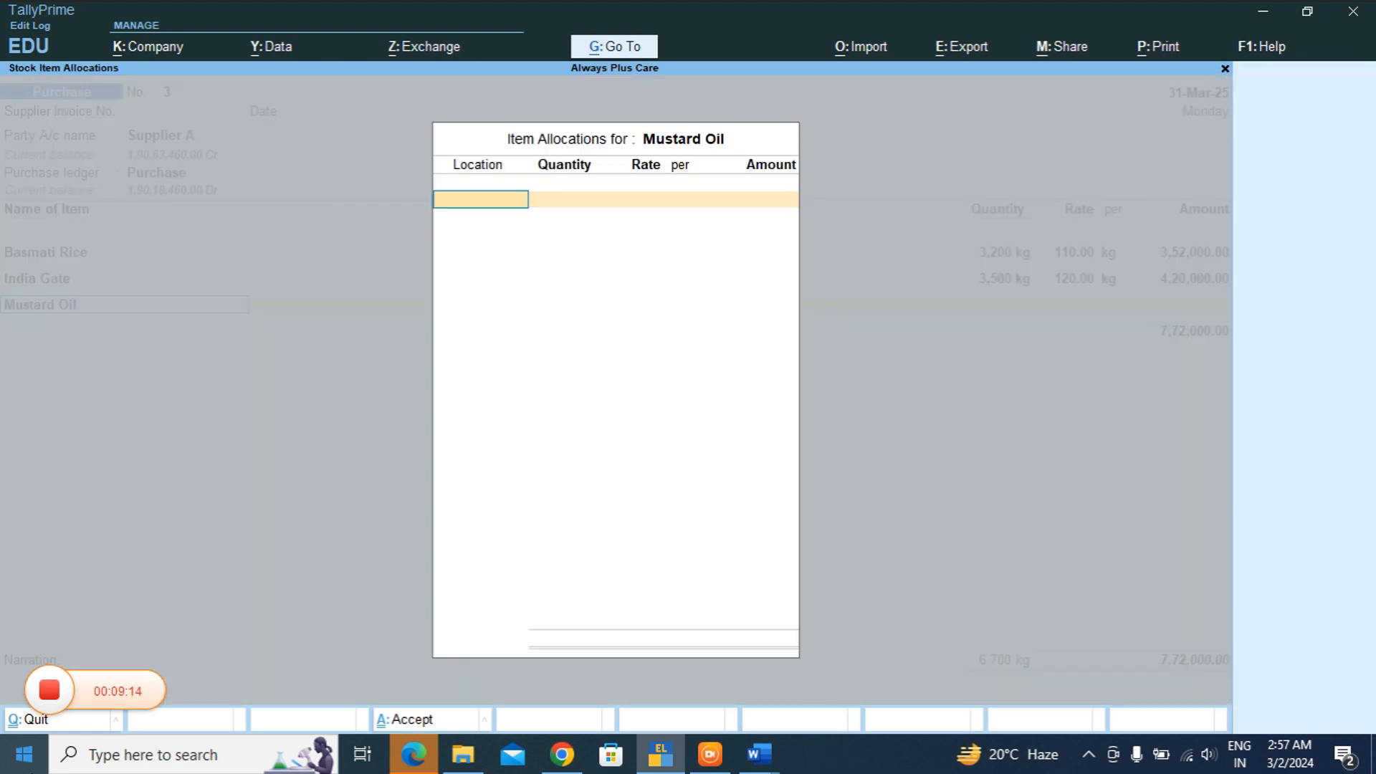
key("Return")
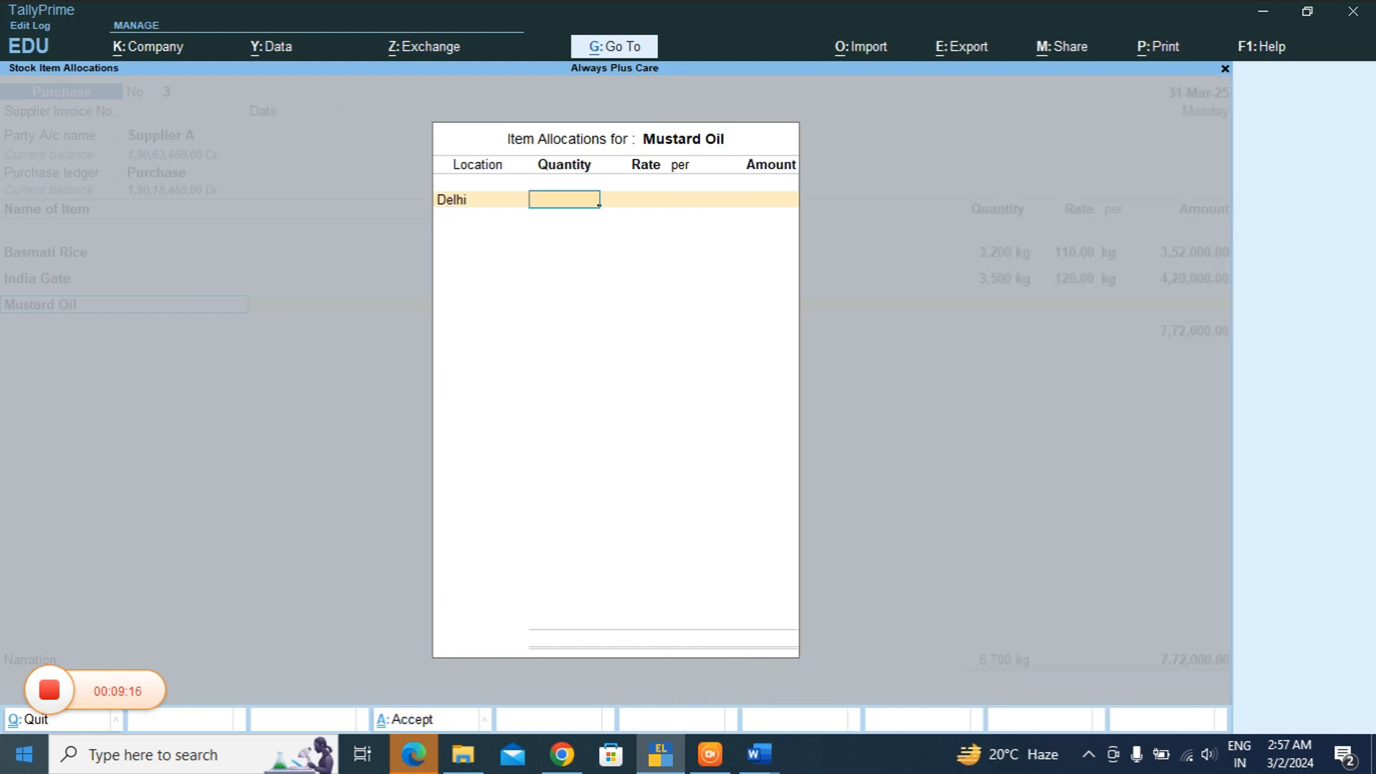
- Set the Mustard Oil quantity for Delhi to 5,000 L at 150 per L and finish the item line
type("5000")
key("Return")
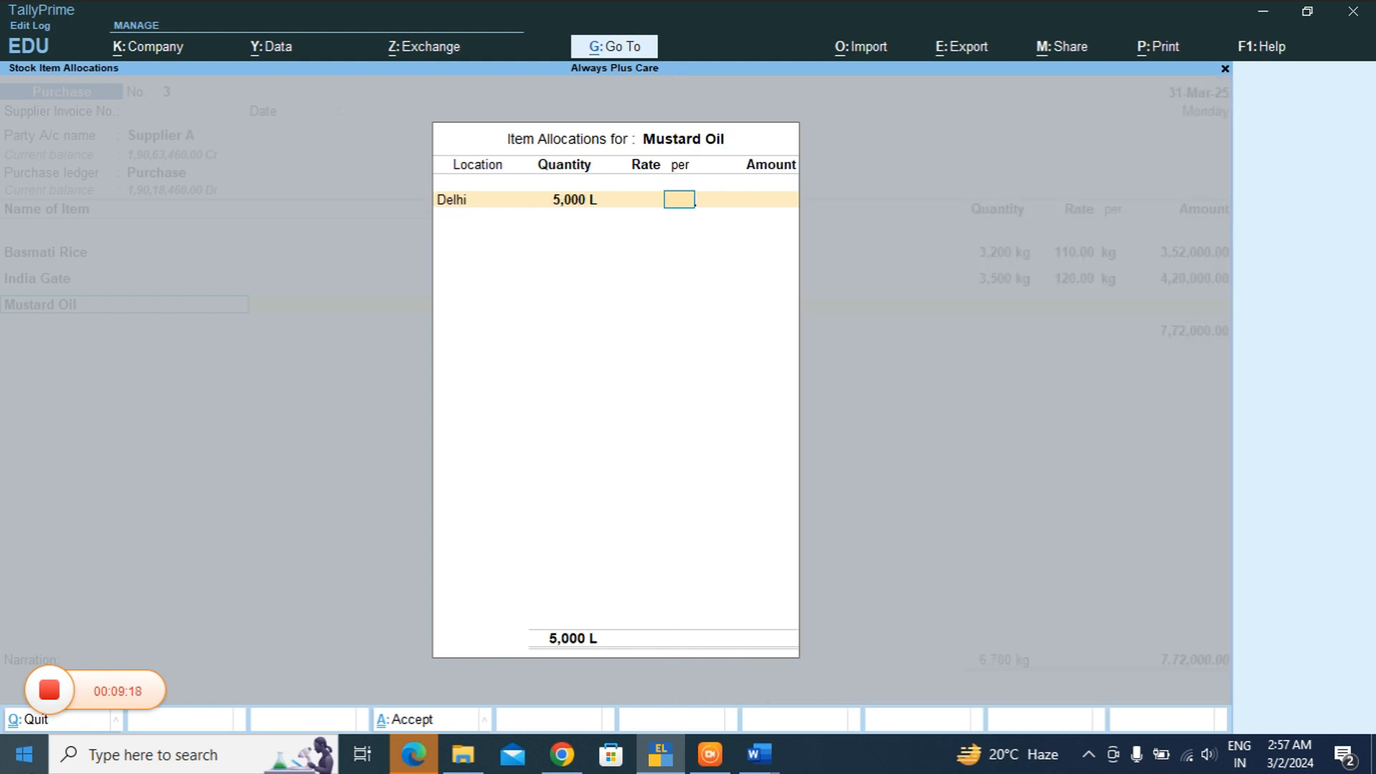
type("150")
key("Return")
key("Return")
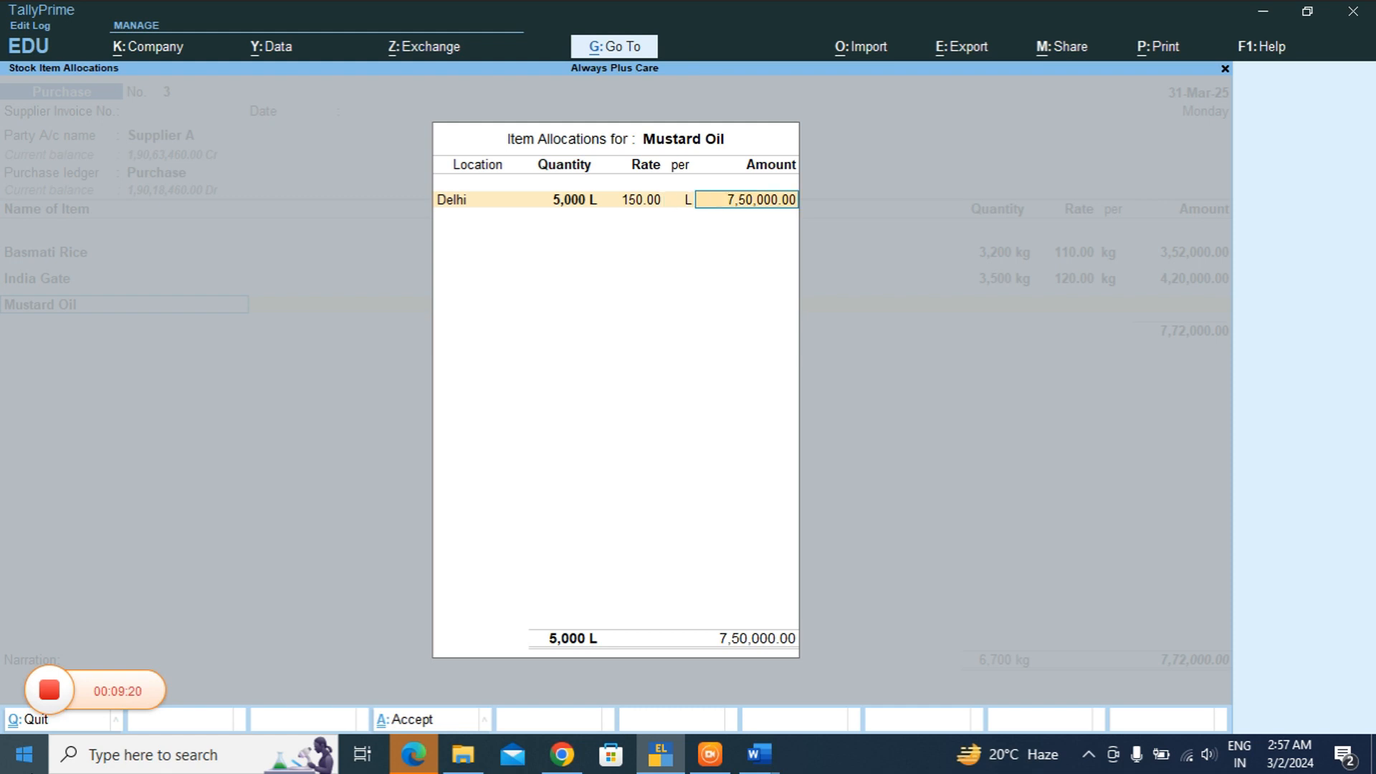
key("Return")
key("Return")
key("Return")
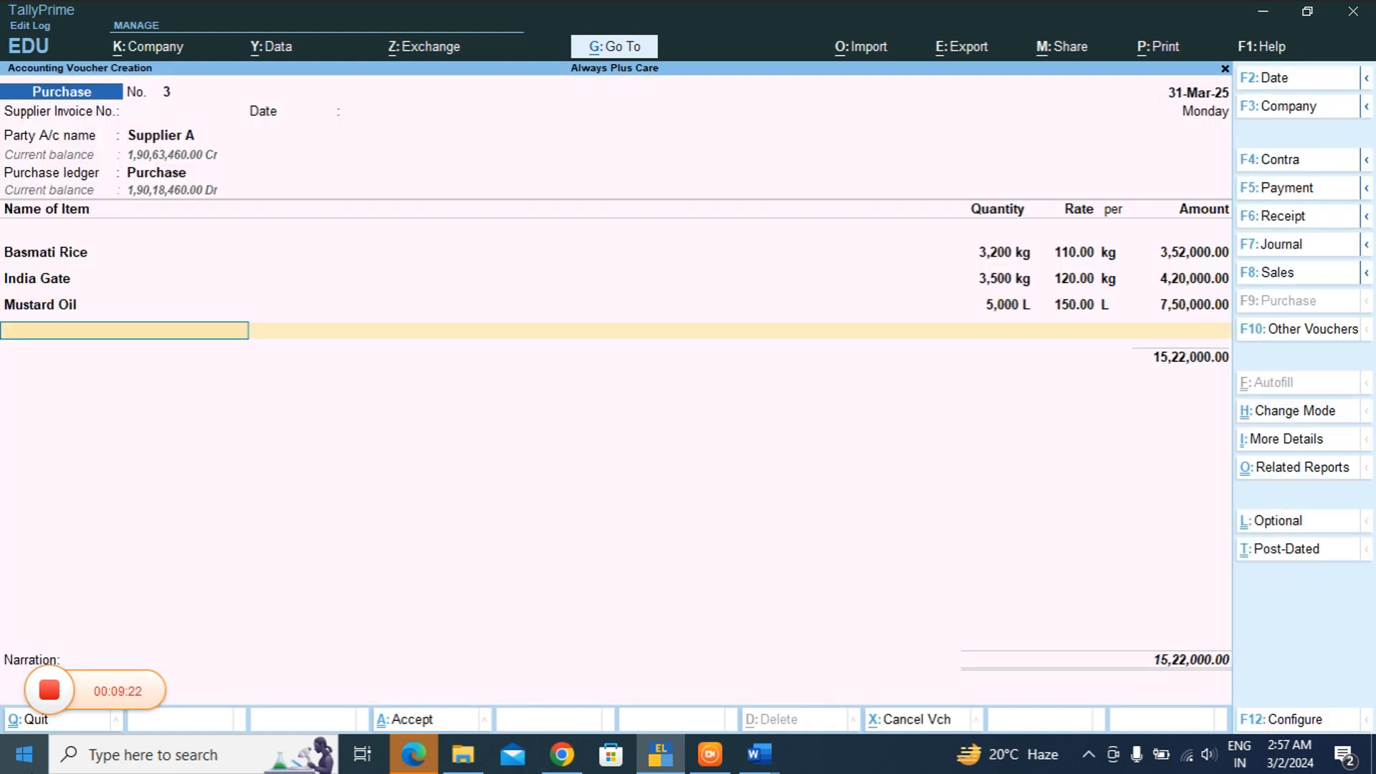
- End the item and ledger lists, enter a narration starting with "bein", and save the purchase voucher
key("Return")
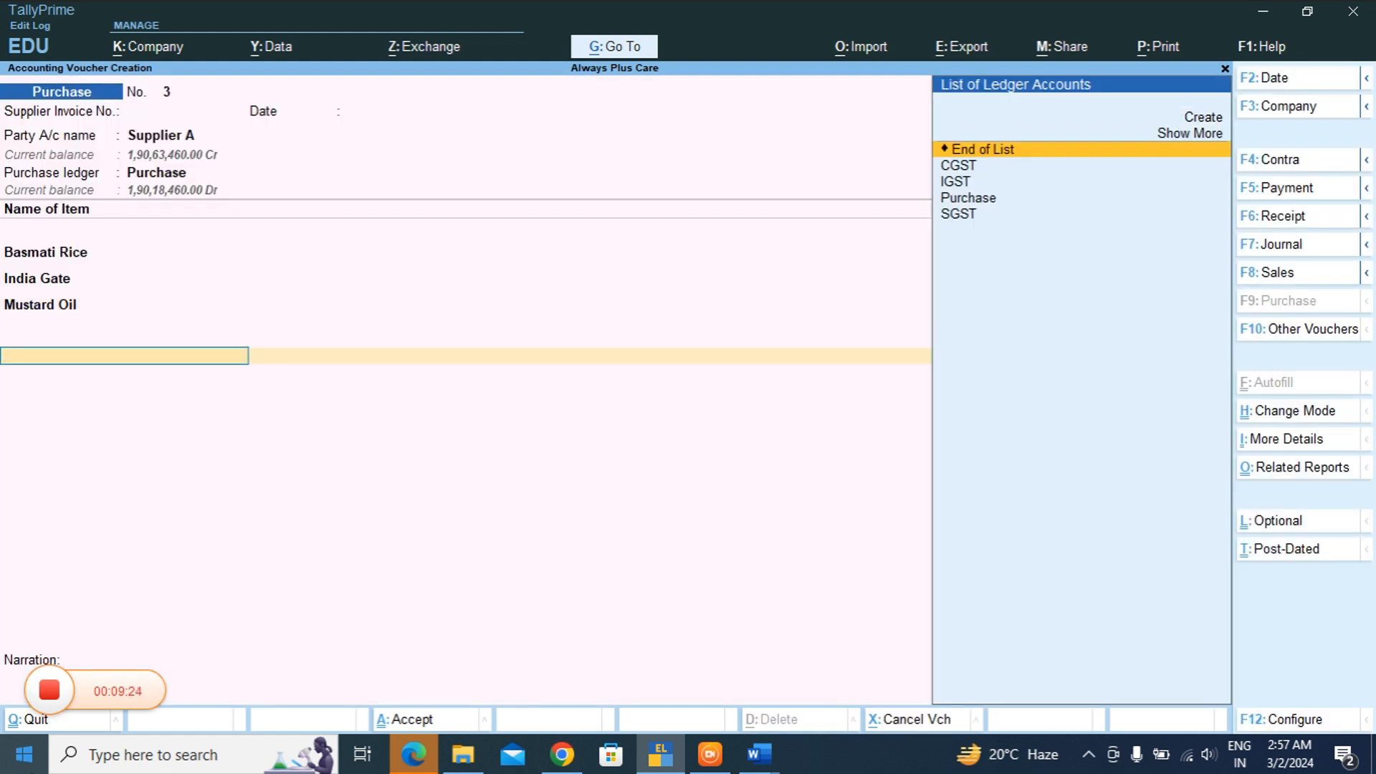
key("Return")
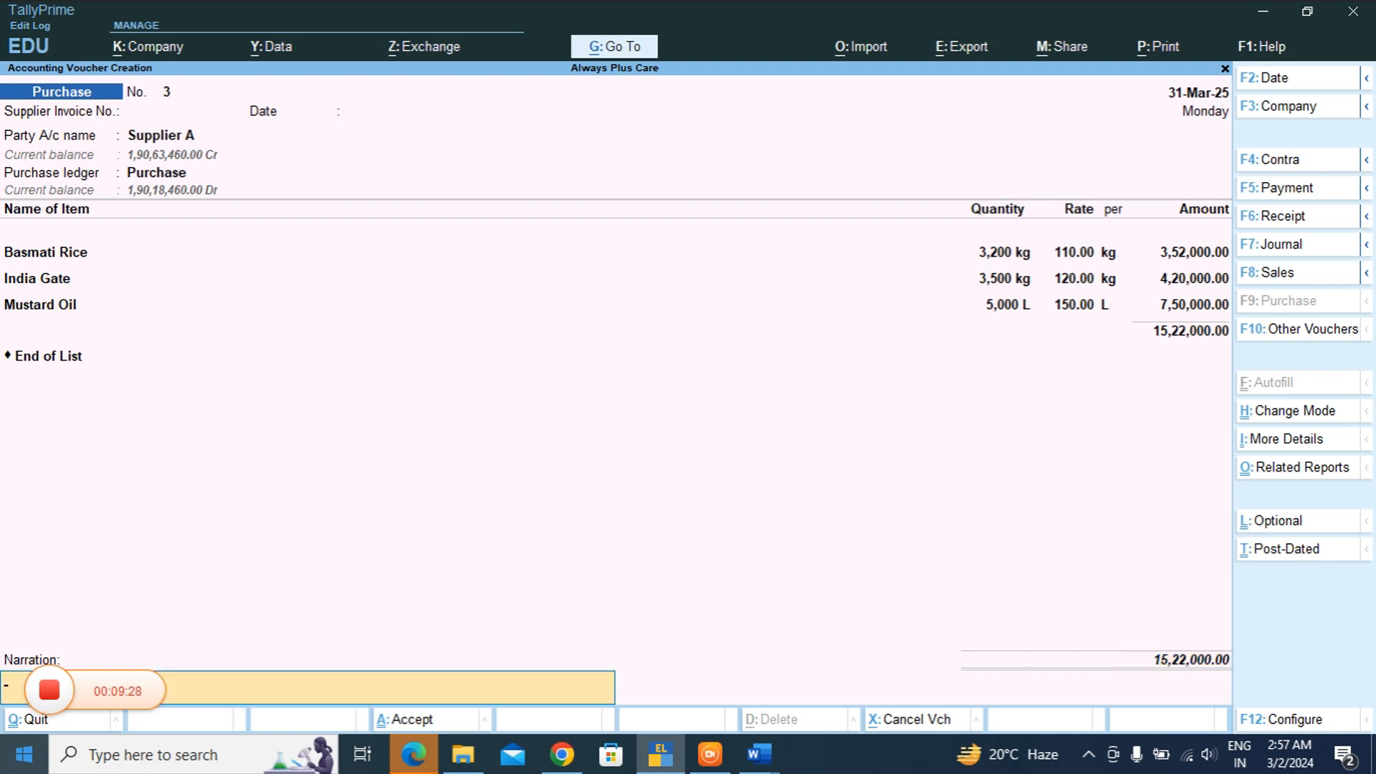
left_click(1, 628)
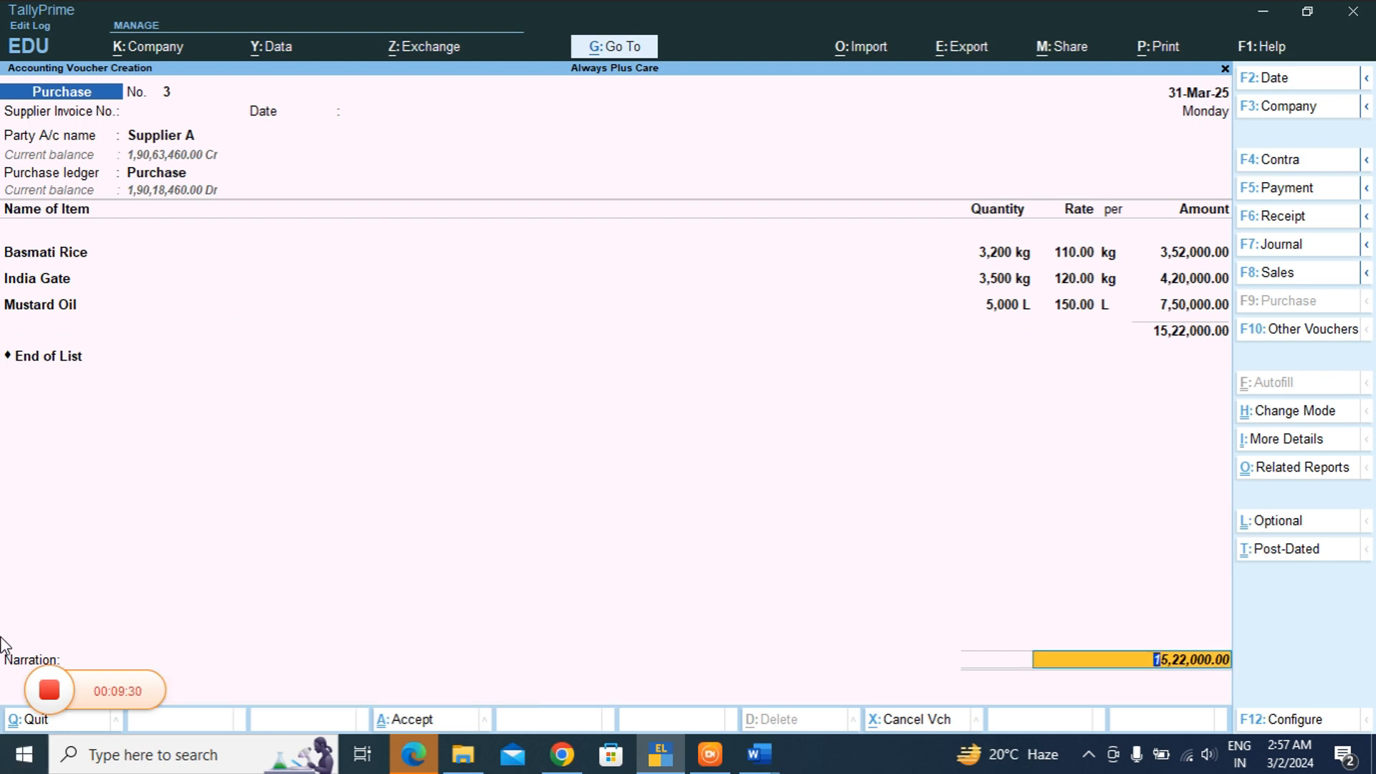
key("Return")
type("bein")
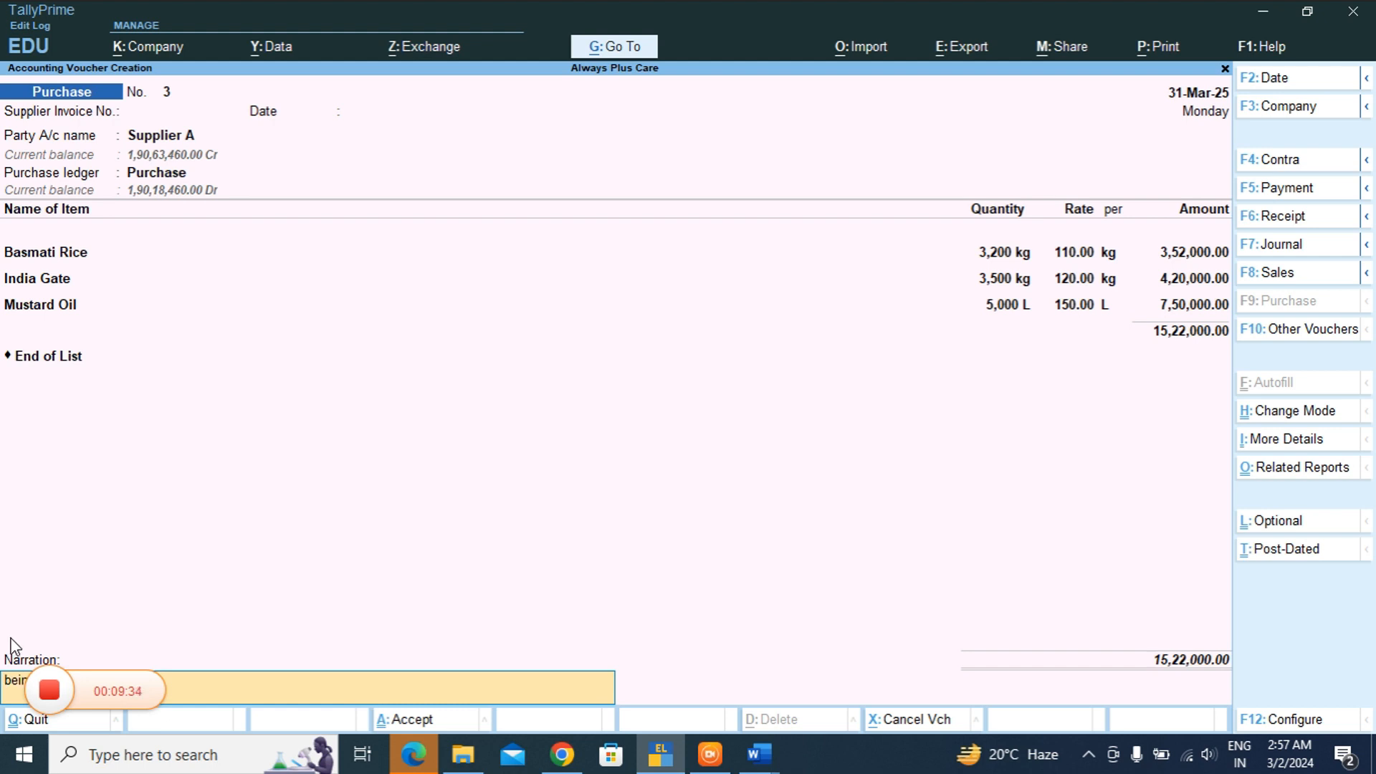
key("Return")
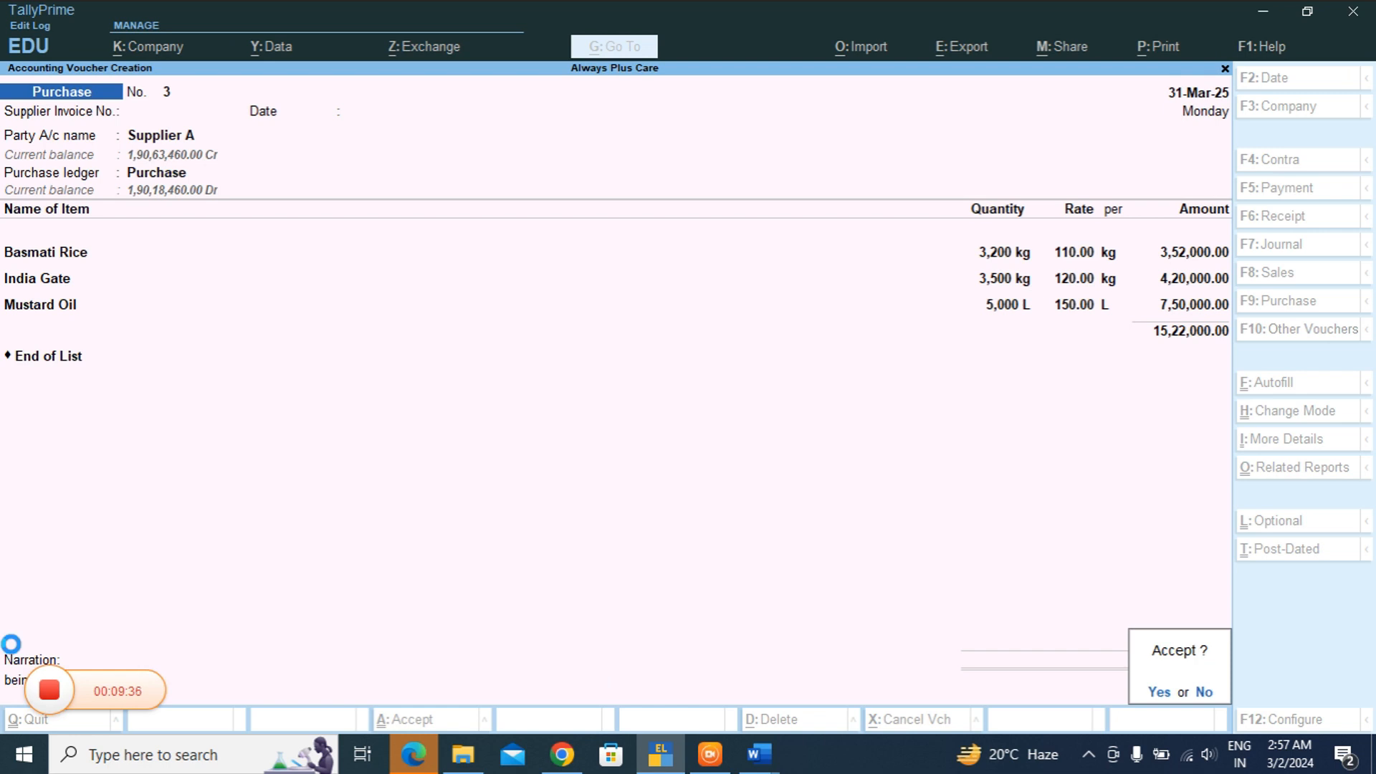
key("Return")
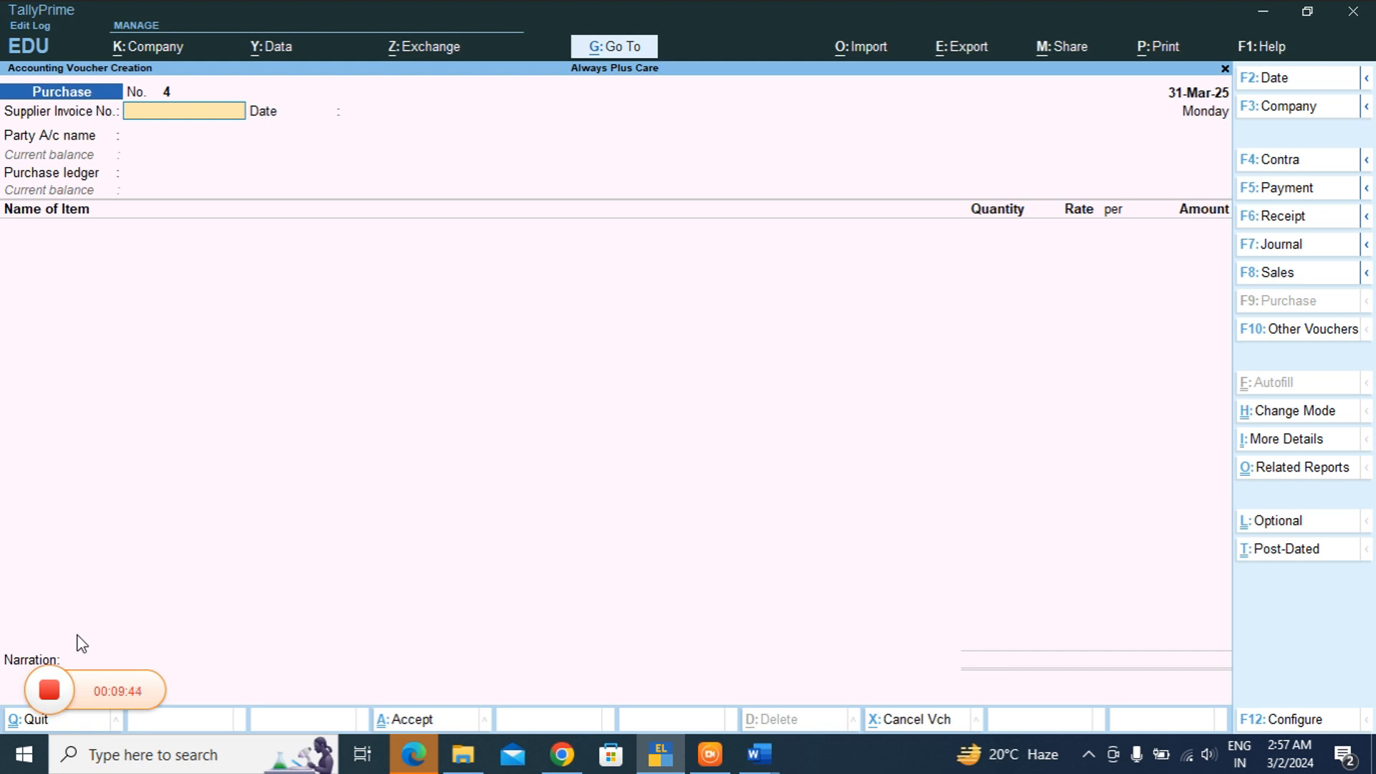
- Start a sales voucher for Customer A with price level Not Applicable and Sale as the sales ledger
key("F8")
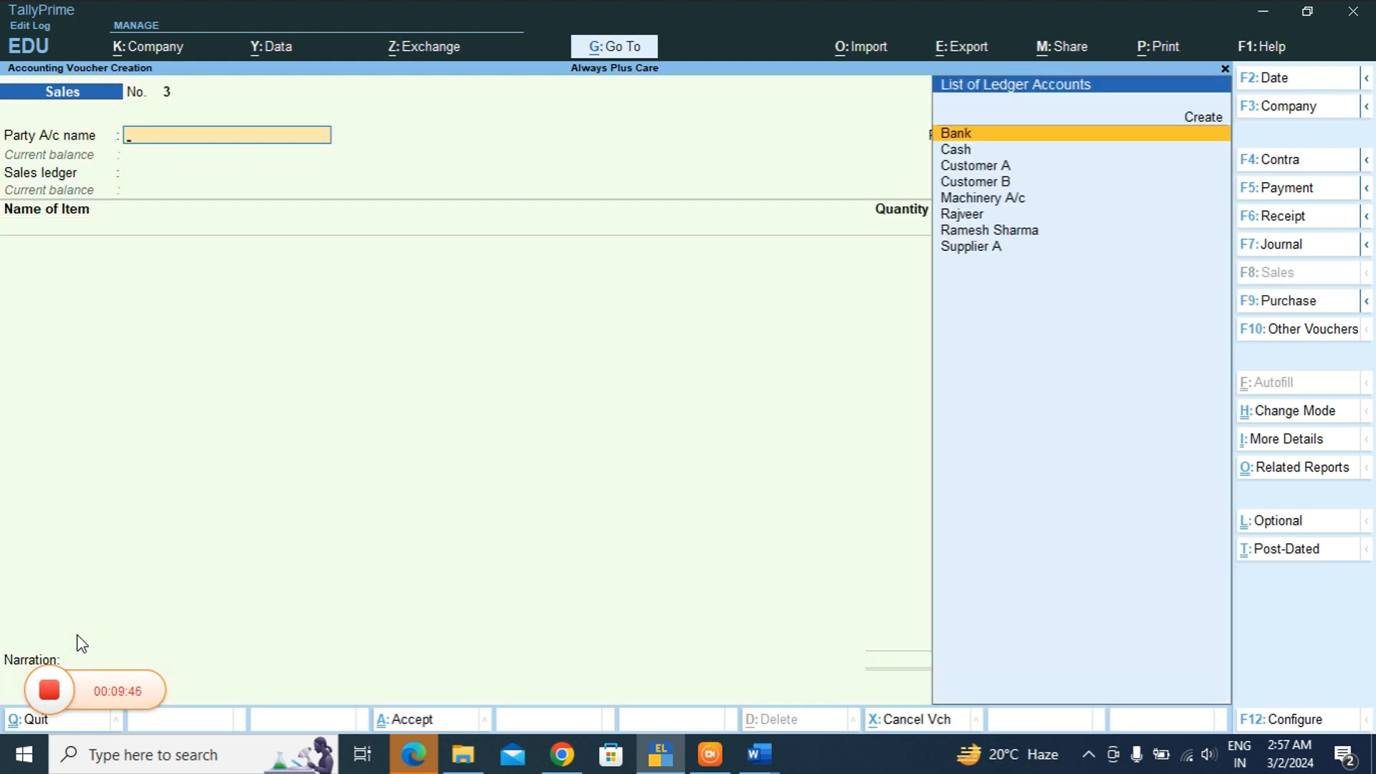
key("Down")
key("Down")
key("Return")
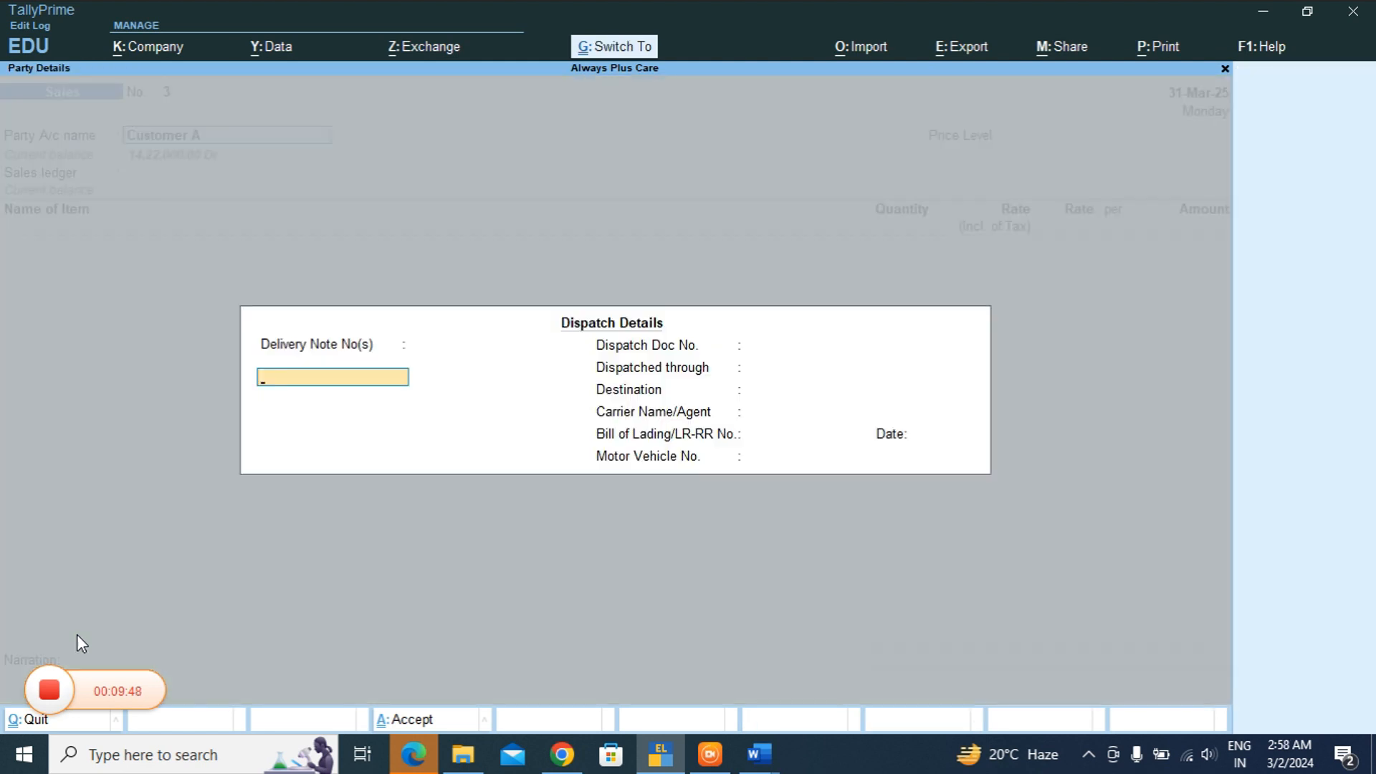
key("ctrl+a")
key("ctrl+a")
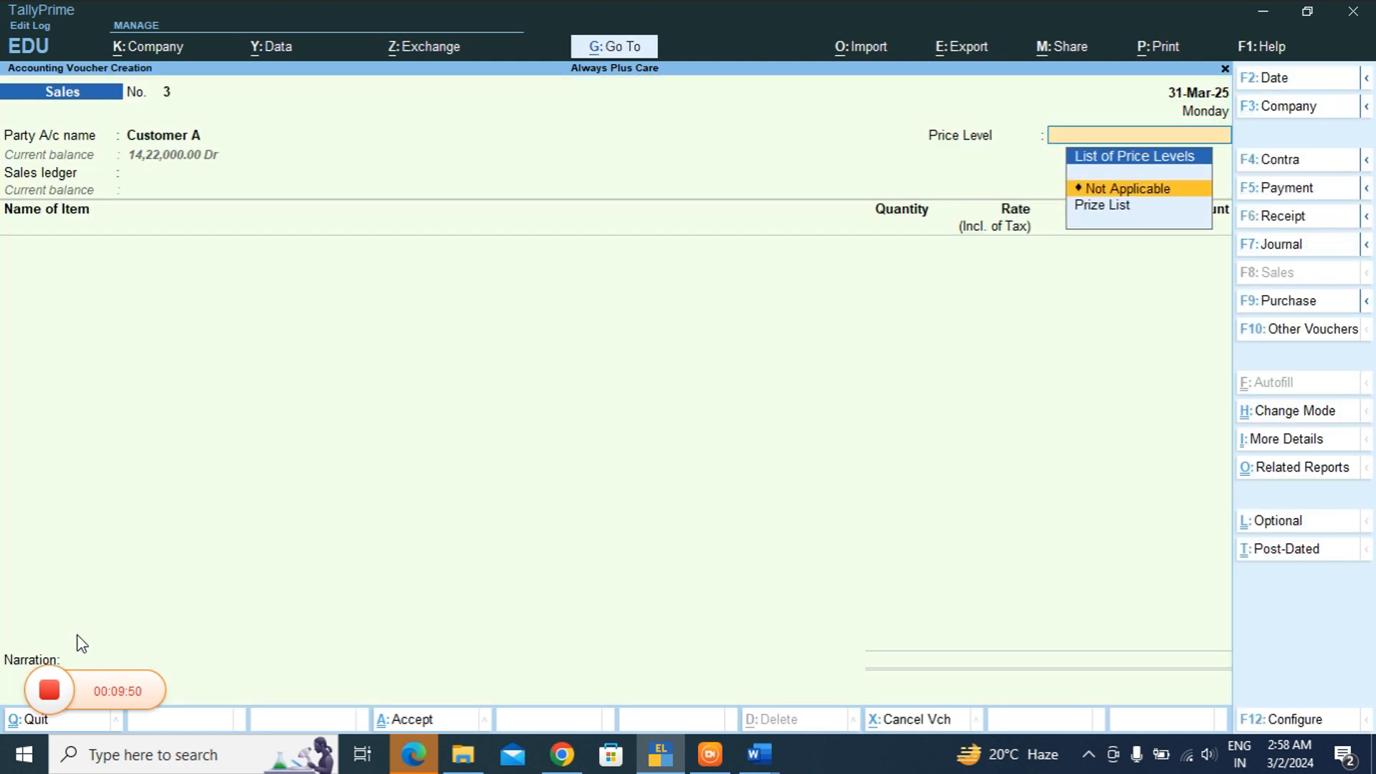
key("Return")
key("Return")
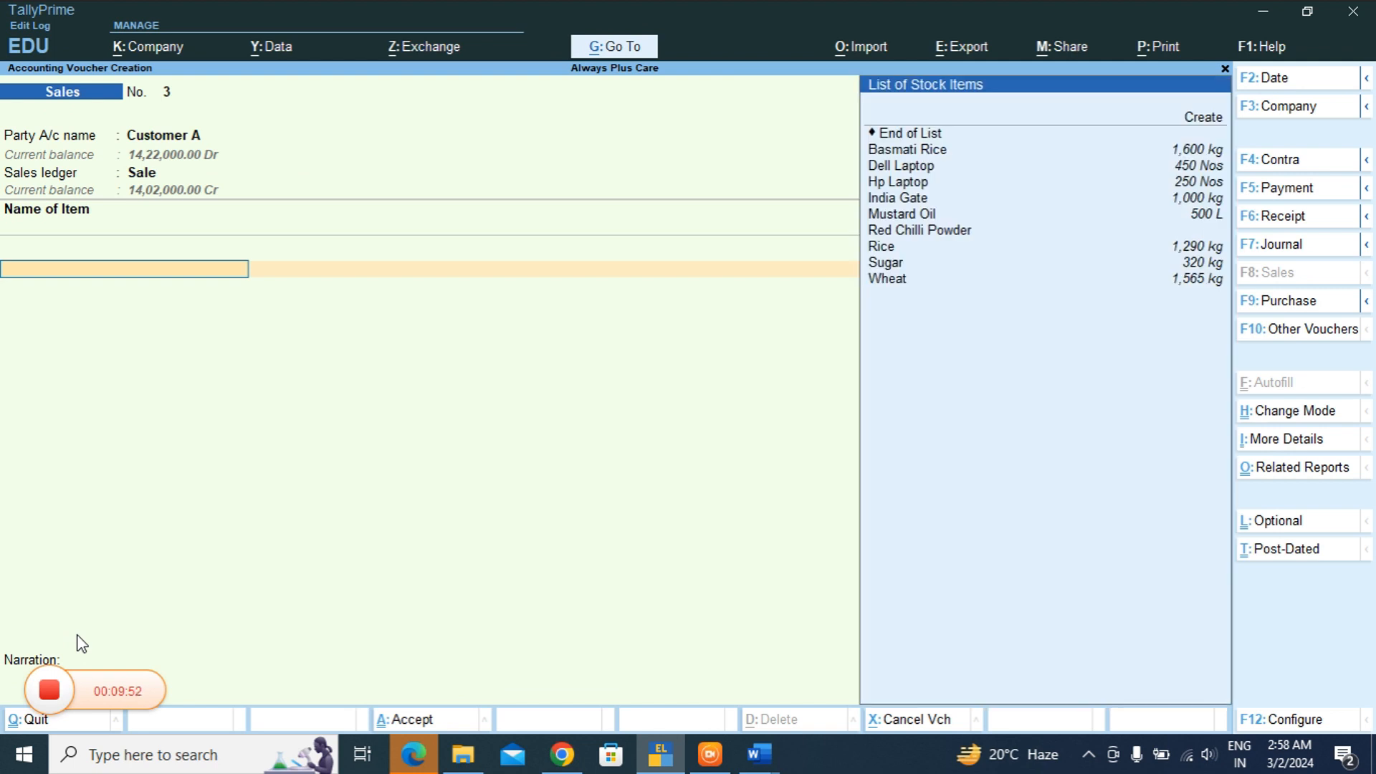
- Add Basmati Rice as the sales item for Customer A with Kolkata as its location
key("Down")
key("Return")
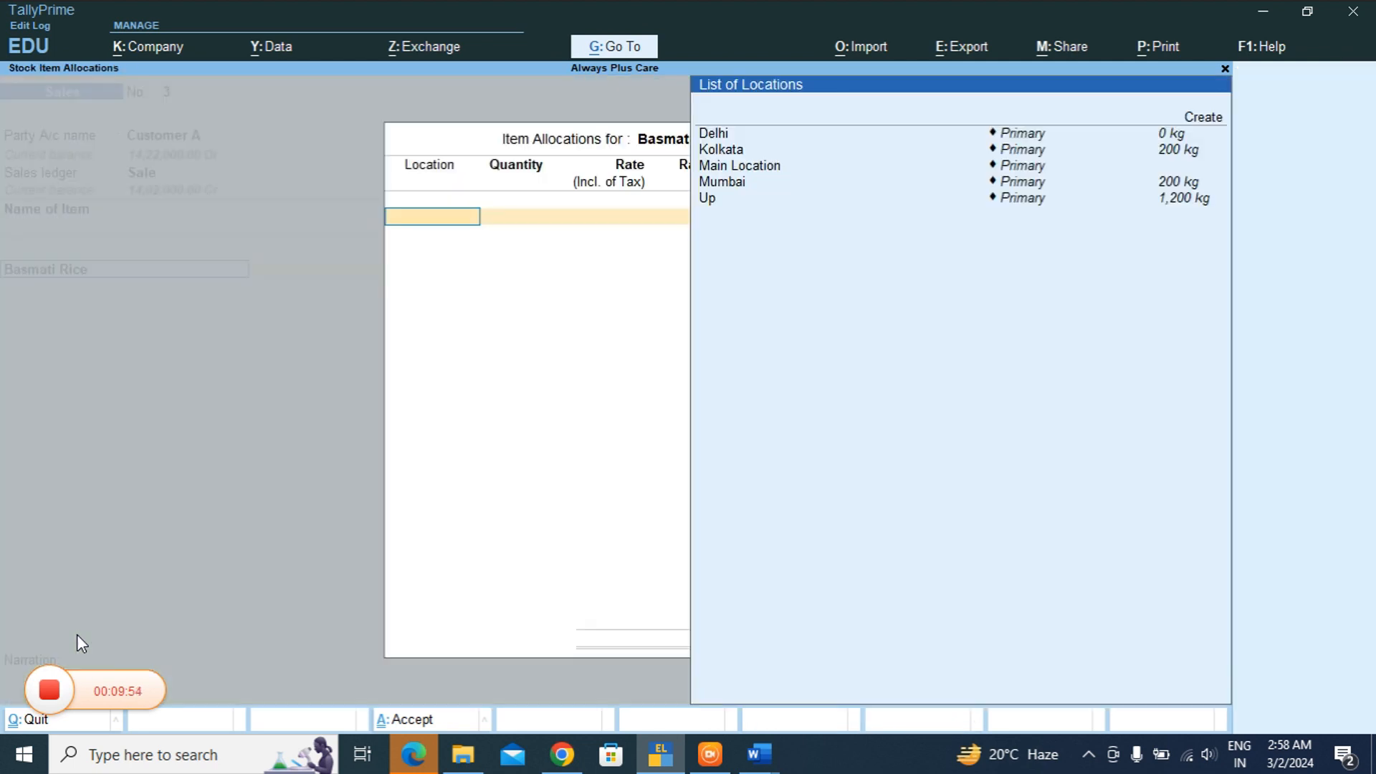
key("Down")
key("Return")
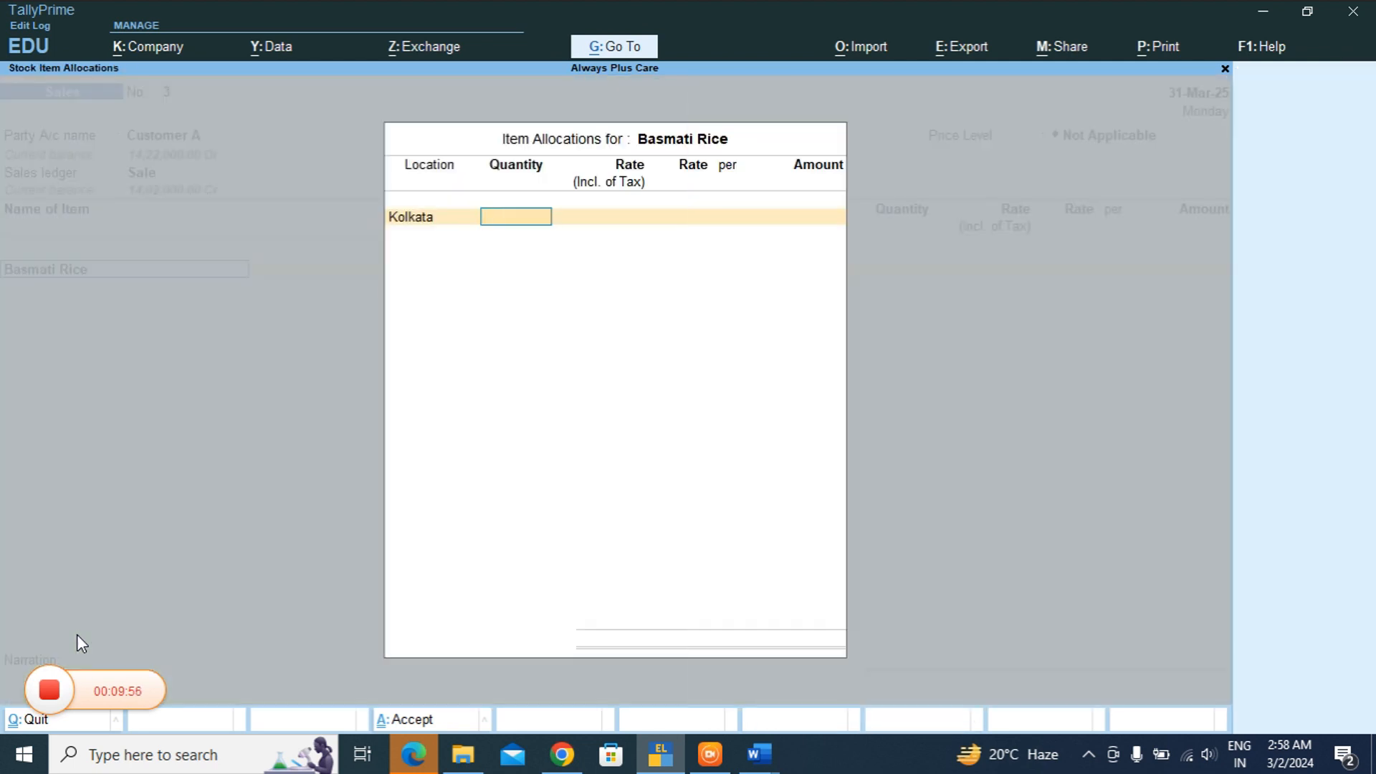
- Enter 100 kg as the Kolkata quantity of Basmati Rice, then correct it to 10 kg
type("100")
key("Return")
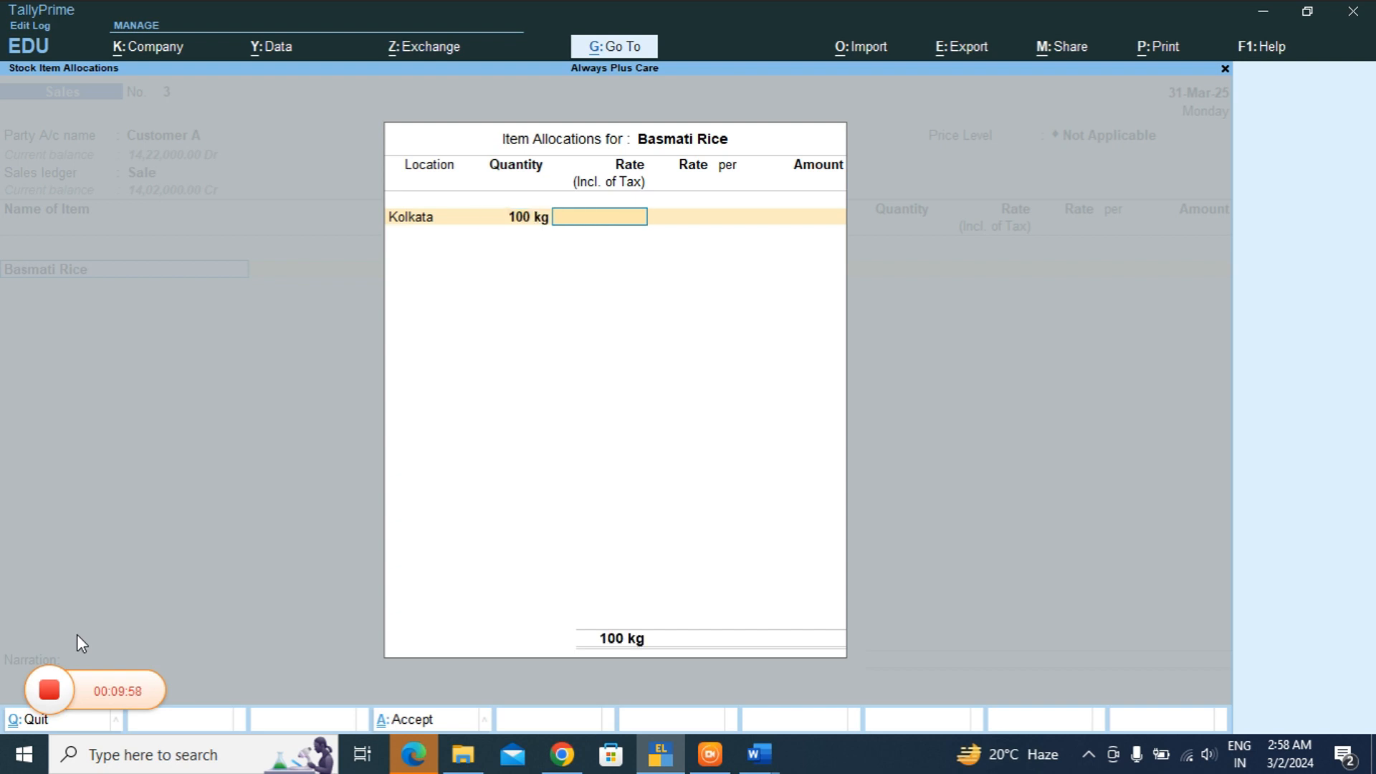
key("BackSpace")
key("BackSpace")
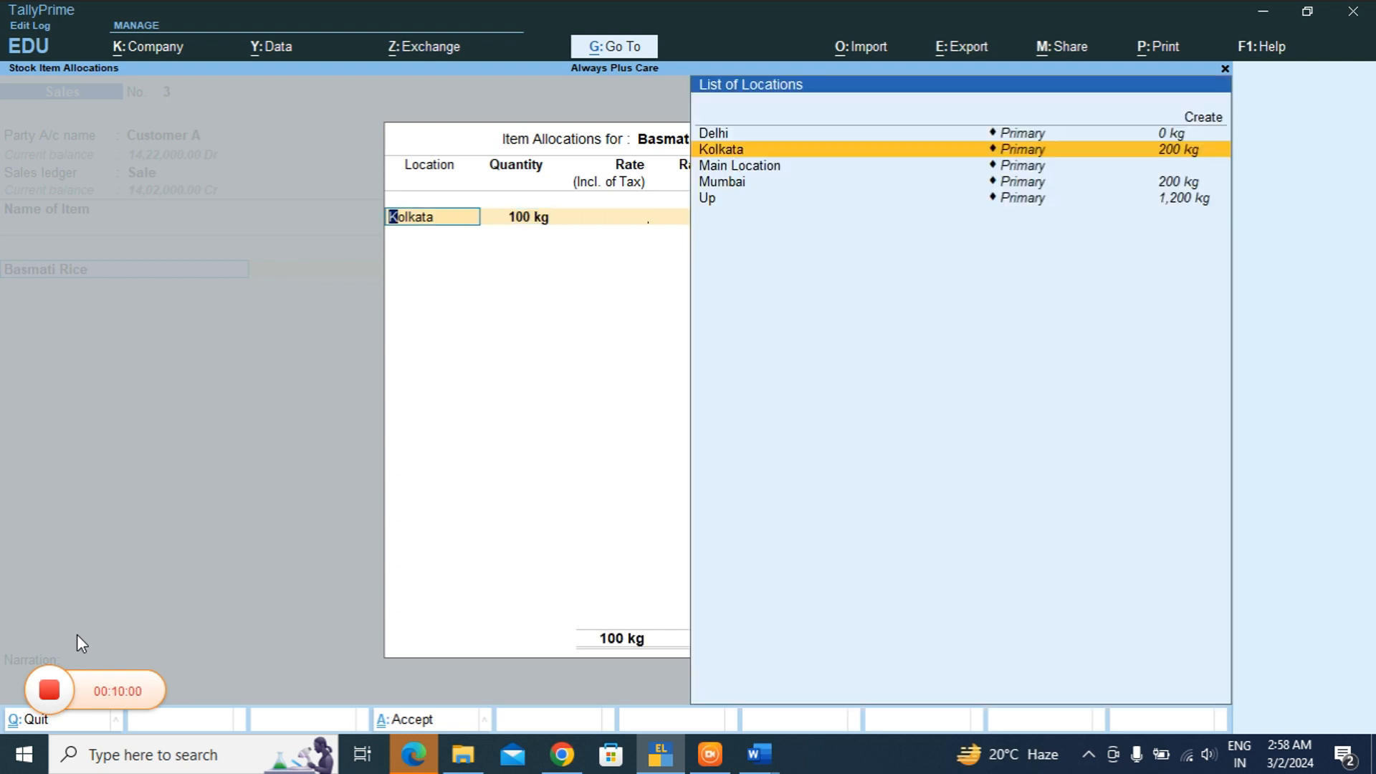
key("Return")
type("10")
key("Return")
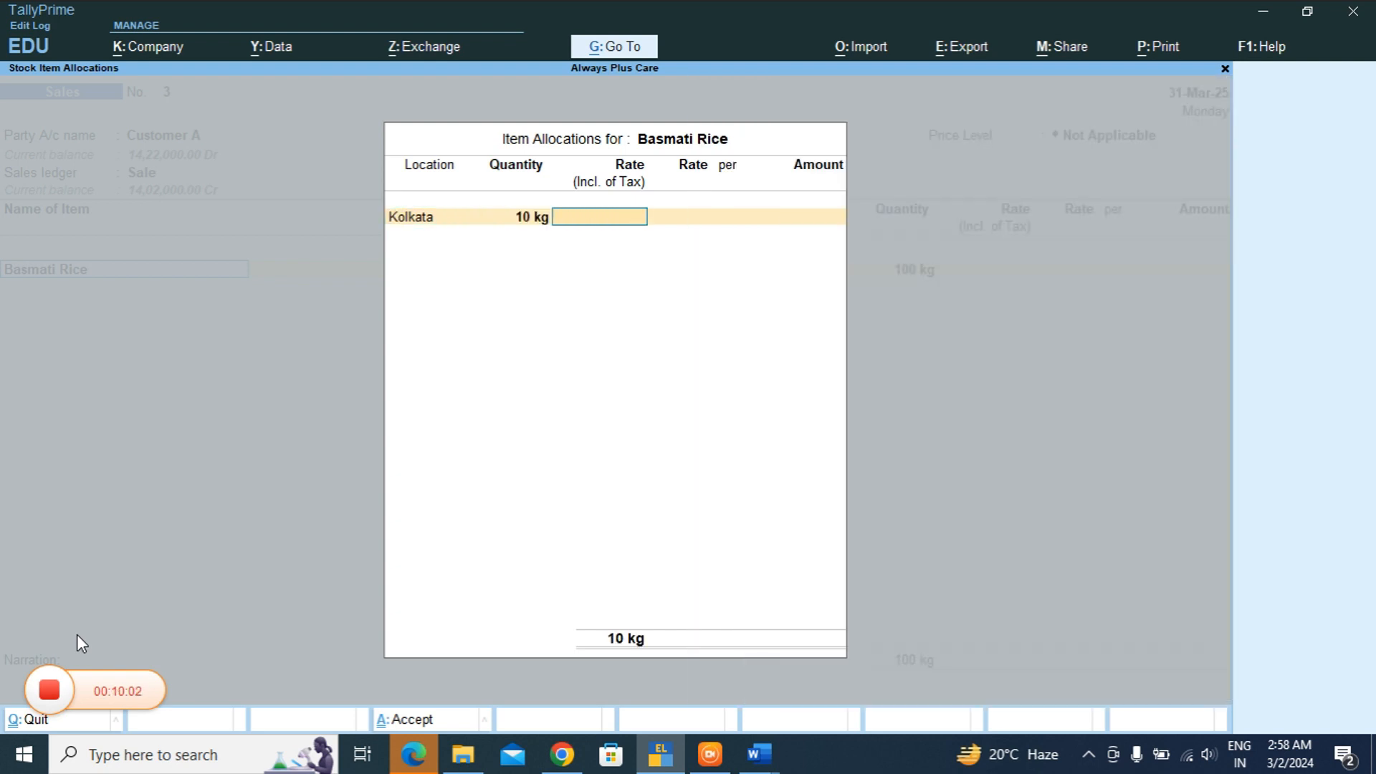
- Set the Basmati Rice rate to 120 per kg and end the allocation and item lists
type("120")
key("Return")
key("Return")
key("Return")
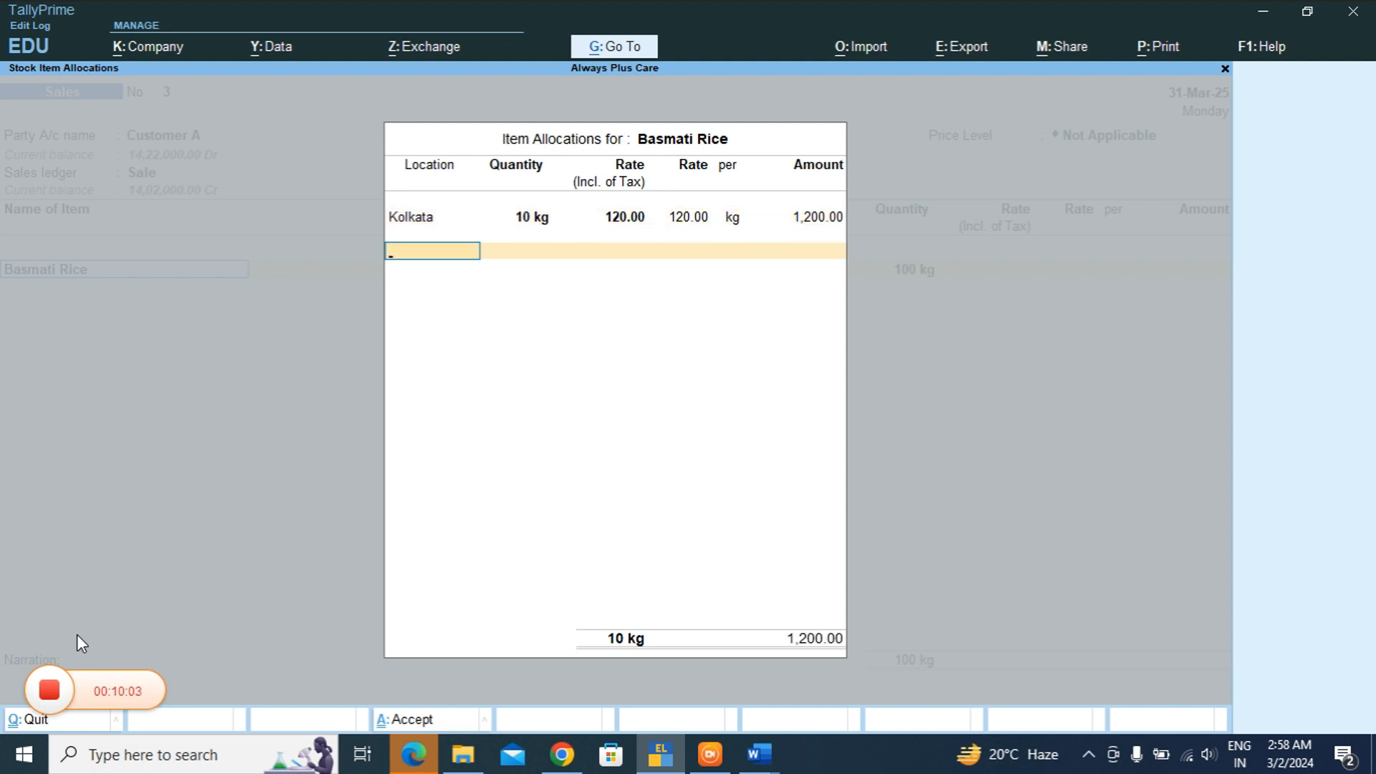
key("Return")
key("Return")
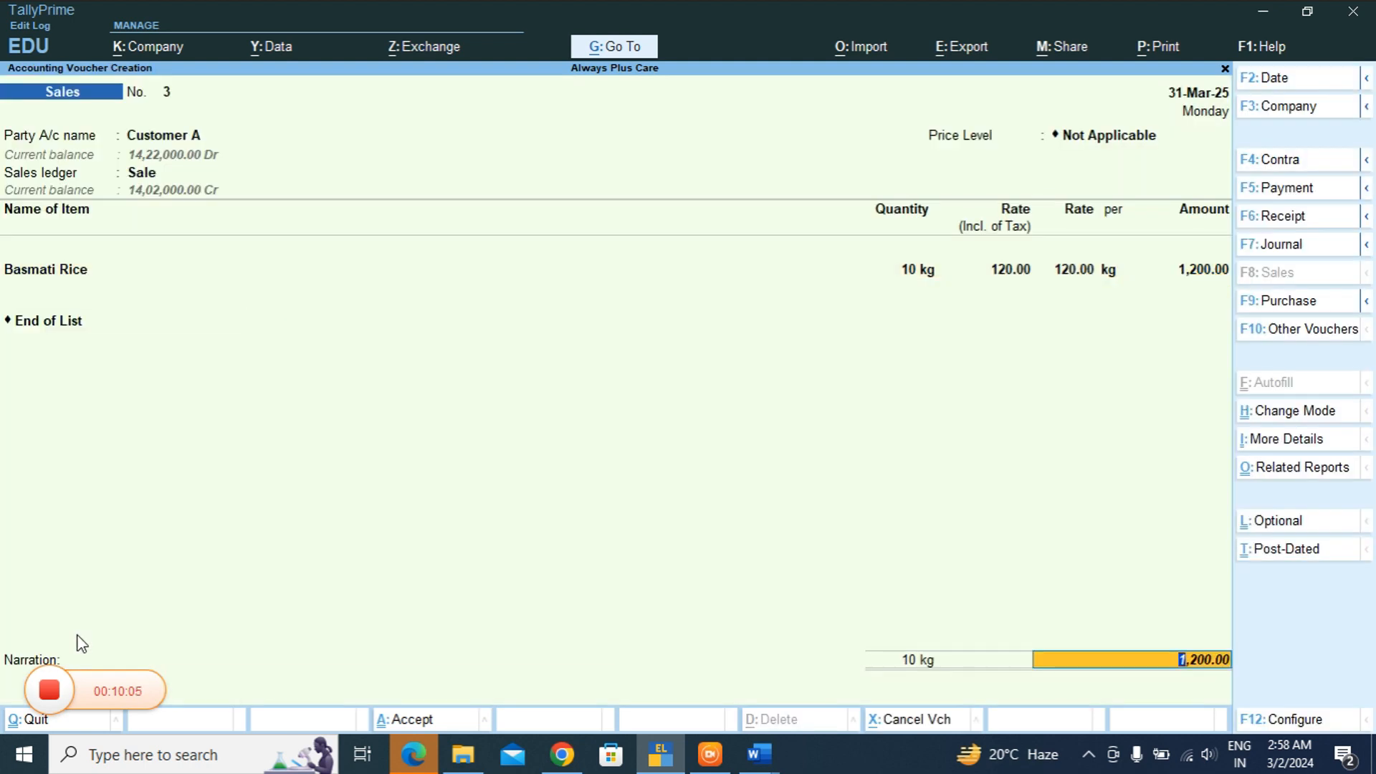
- Enter a narration starting with "bein", save the sales voucher and quit voucher creation
key("Return")
type("bein")
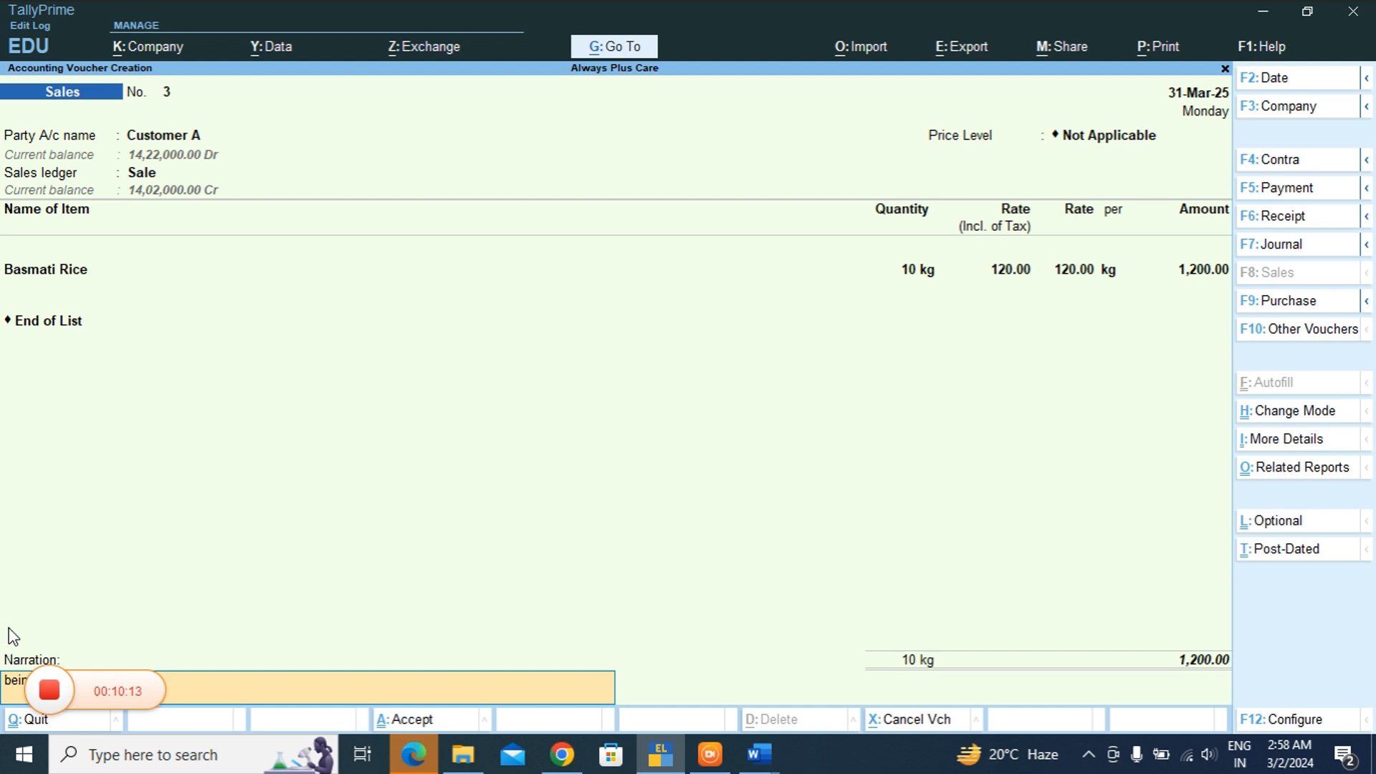
key("Return")
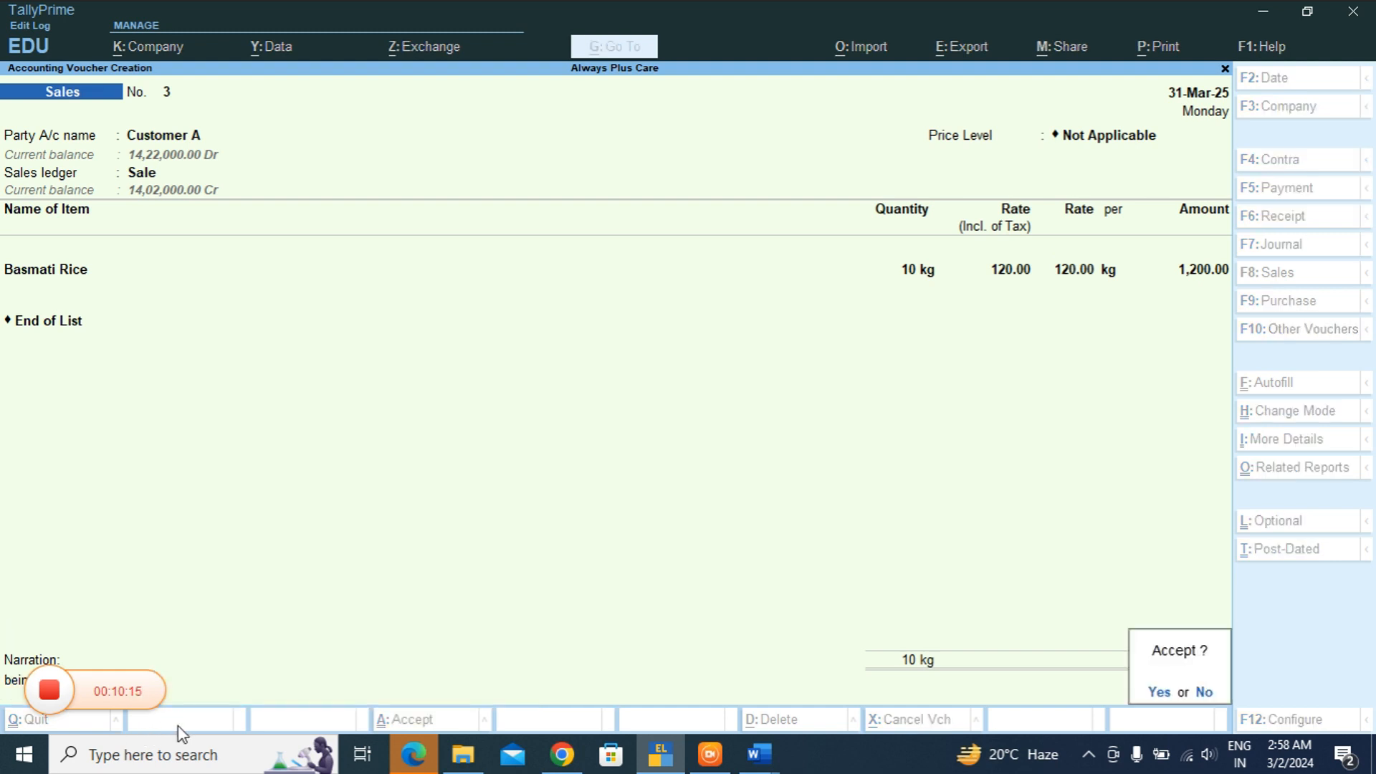
key("Return")
key("Escape")
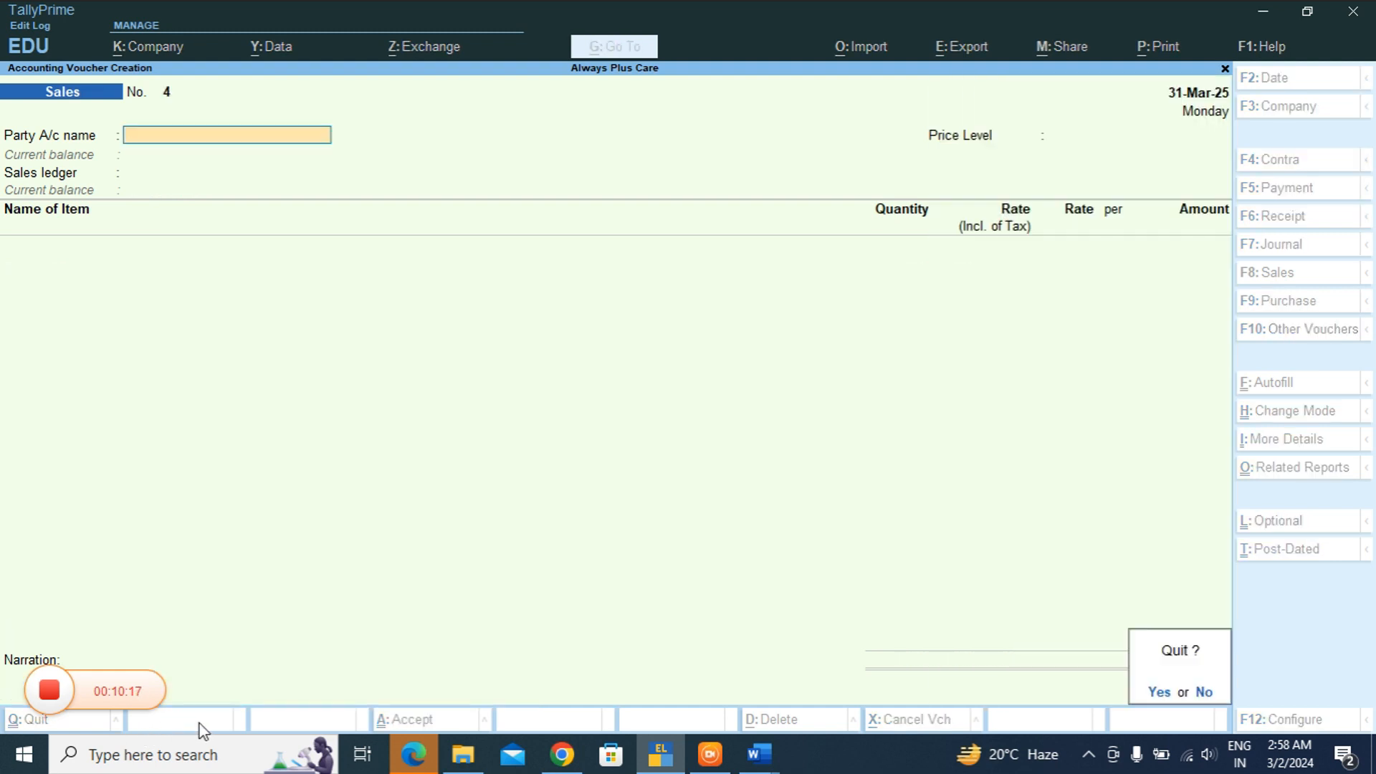
key("y")
- Open the Inventory Books reports under Display More Reports
key("Down")
key("Down")
key("Down")
key("Down")
key("Down")
key("Down")
key("Down")
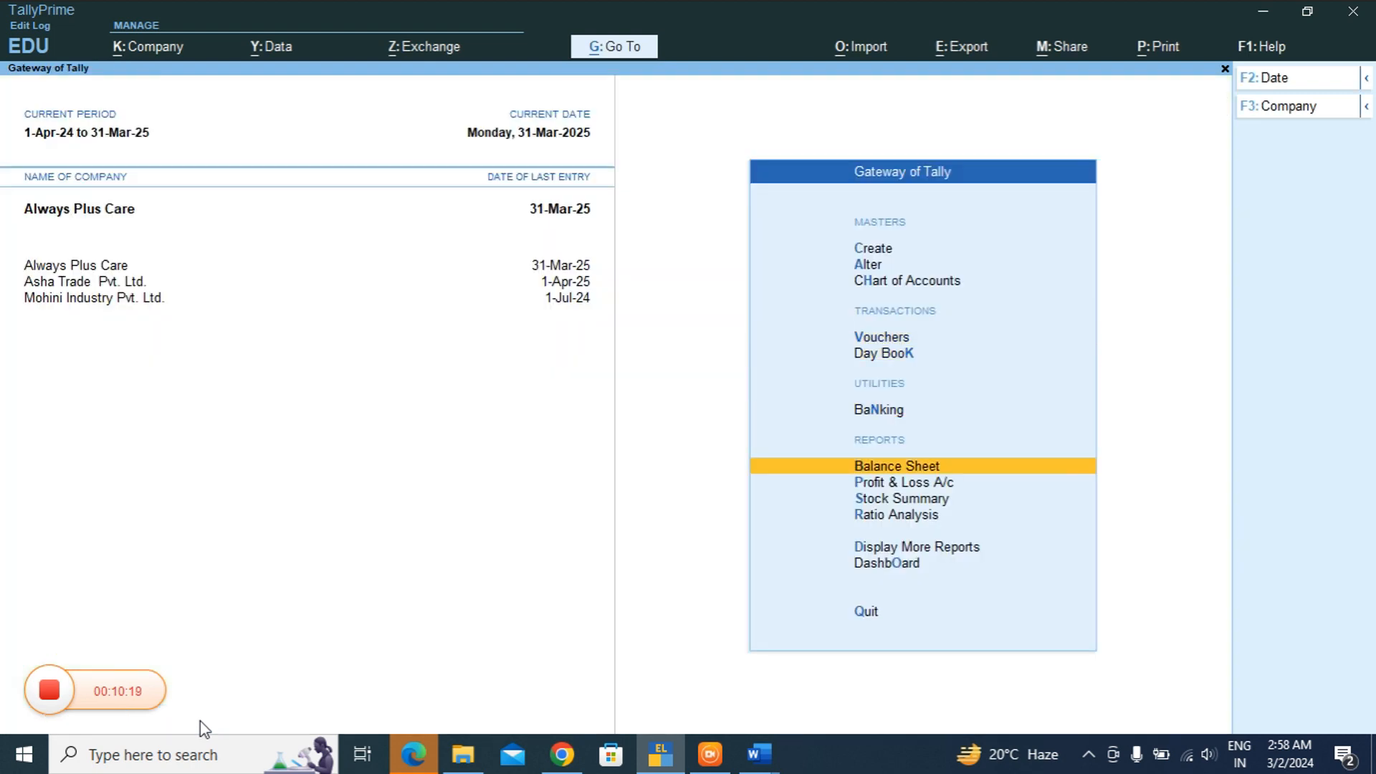
key("Return")
key("Down")
key("Down")
key("Down")
key("Down")
key("Down")
key("Down")
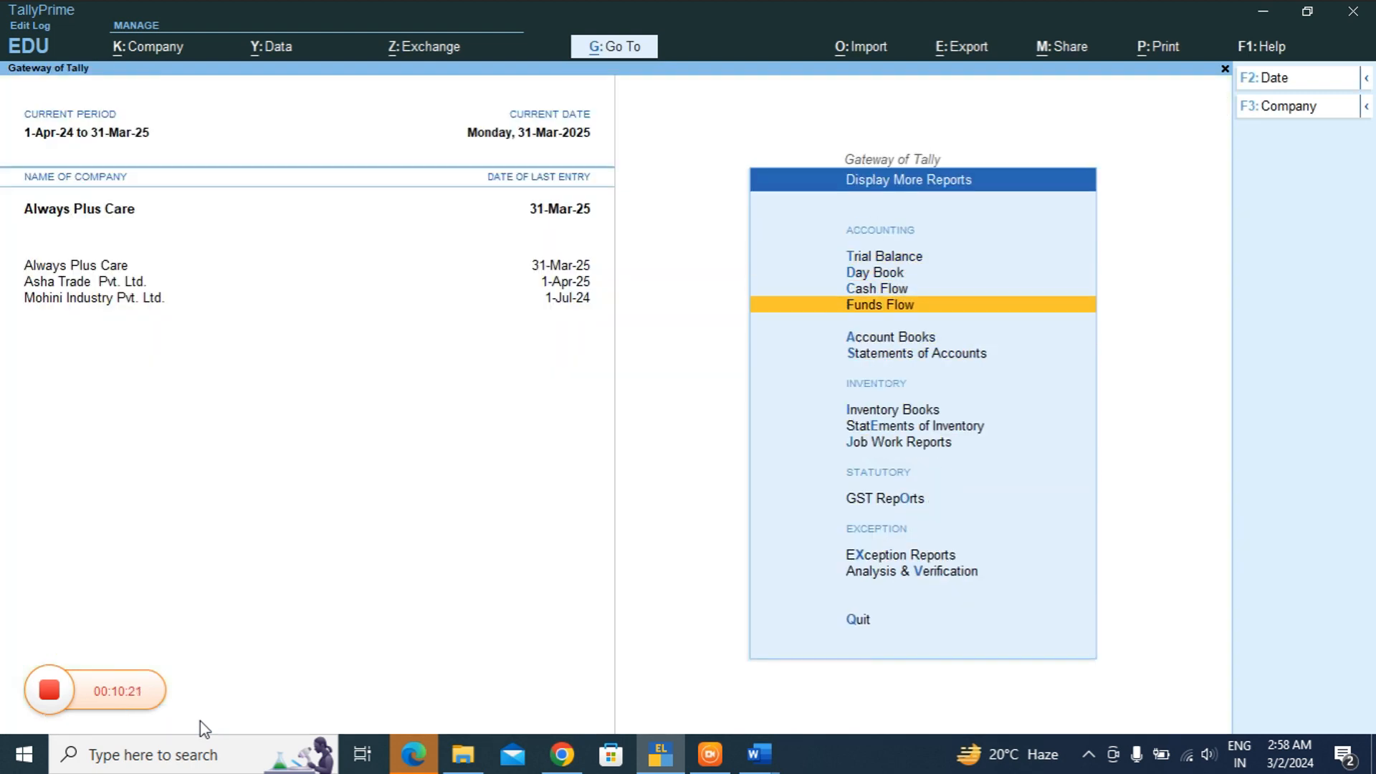
key("Return")
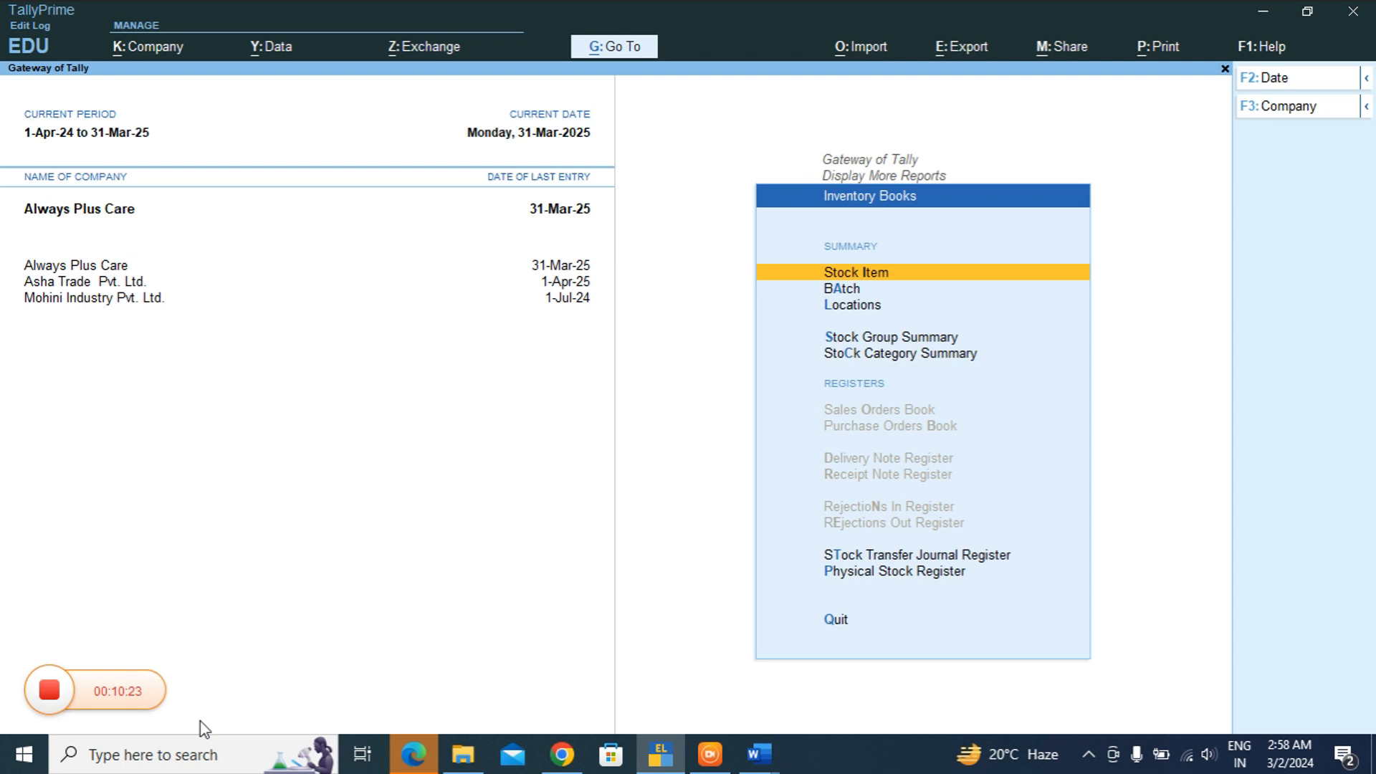
- Open the Stock Group Summary for the Rice group to examine its closing balances
key("Down")
key("Down")
key("Down")
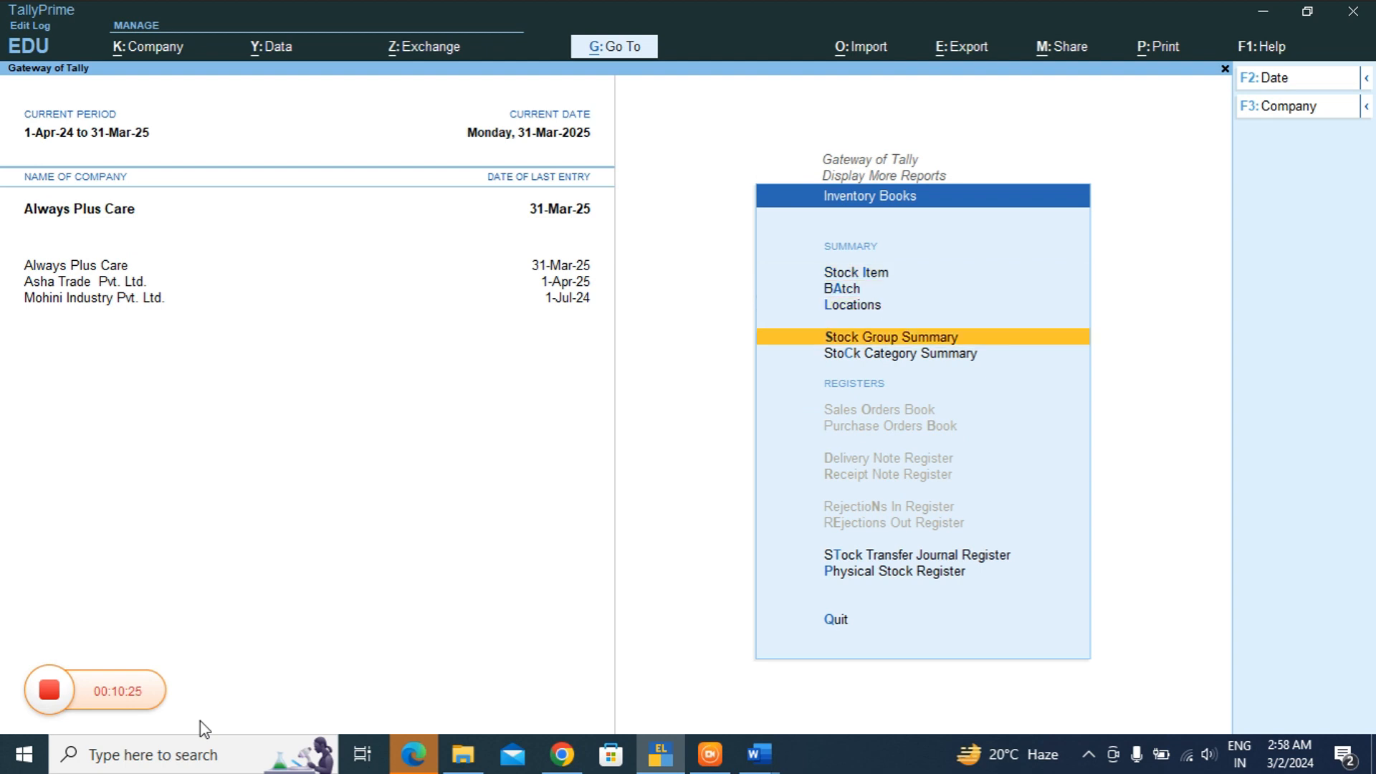
key("Return")
key("Down")
key("Down")
key("Down")
key("Down")
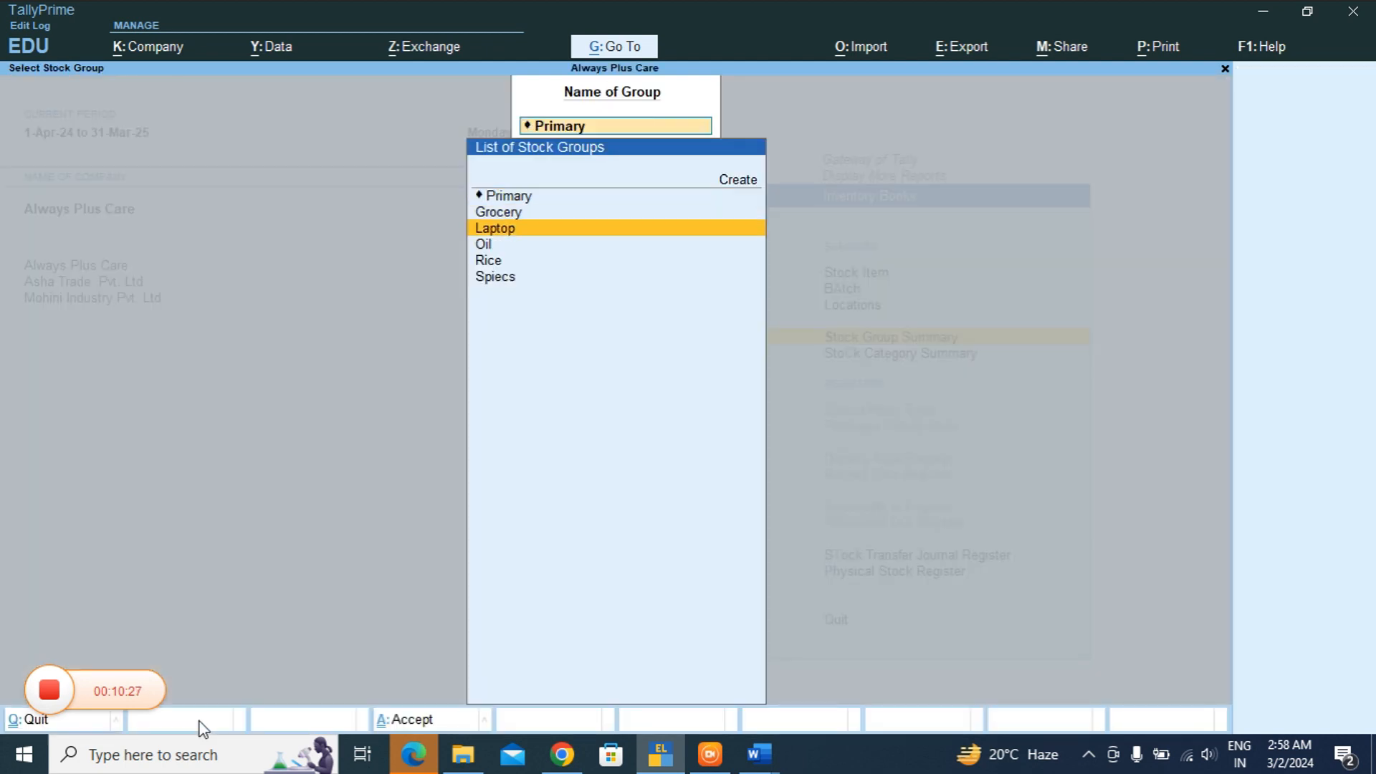
key("Return")
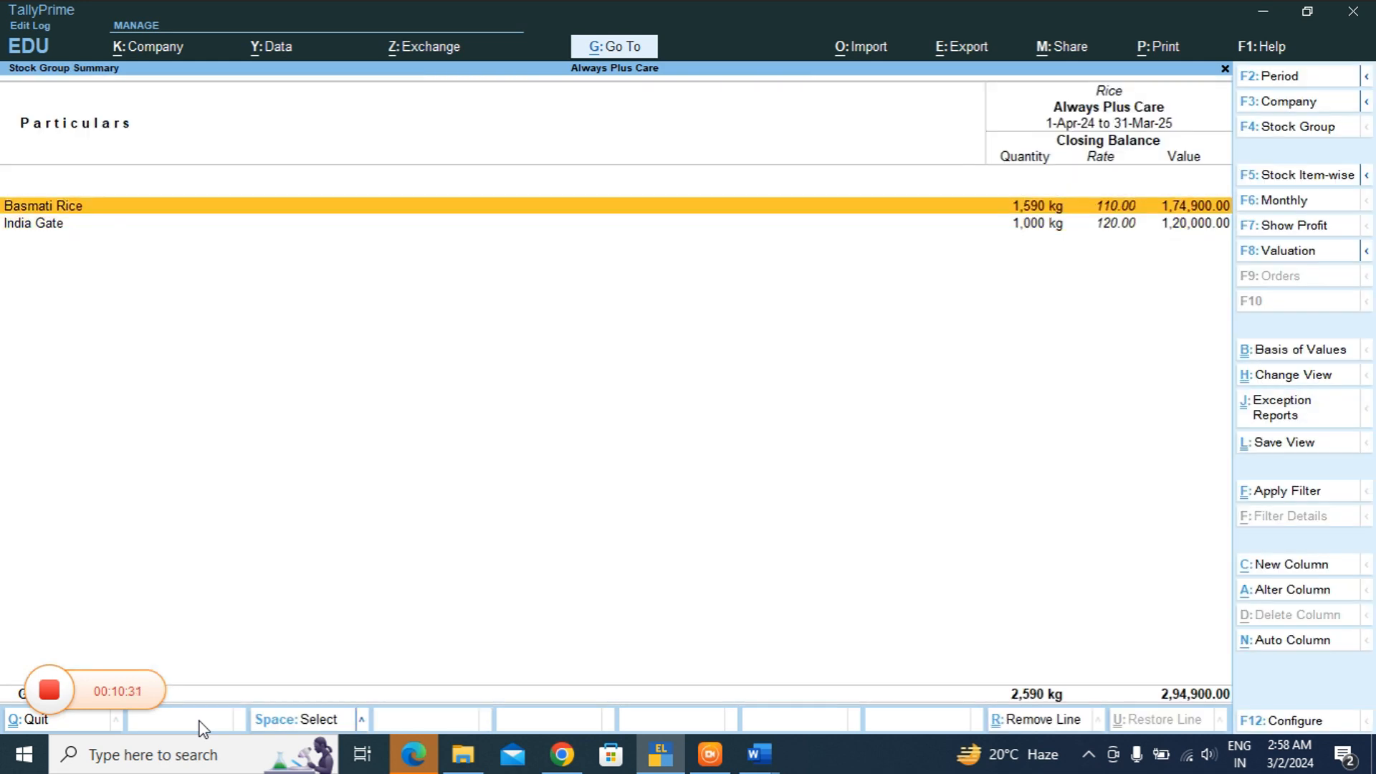
- Review the Stock Group Summary for the Oil group instead, and return to Inventory Books
key("Down")
key("Escape")
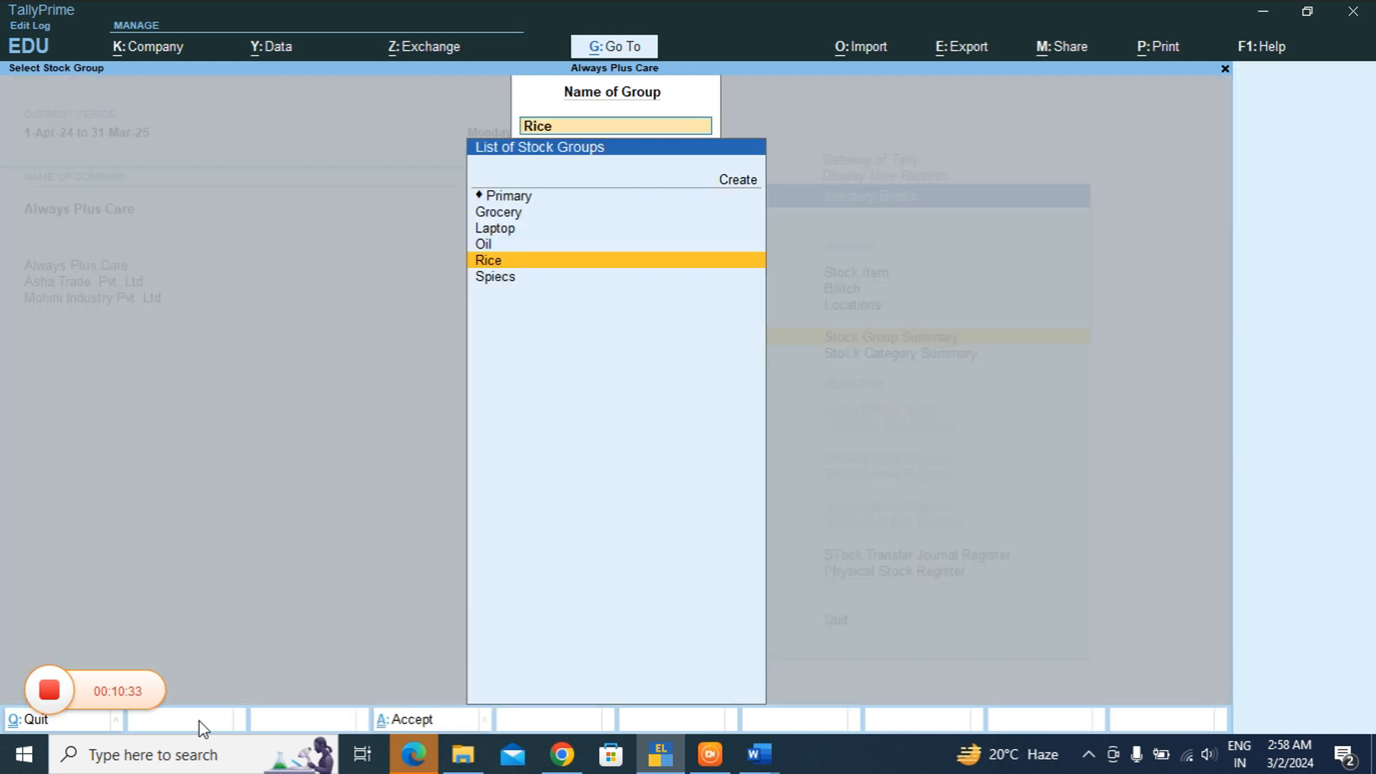
key("Up")
key("Return")
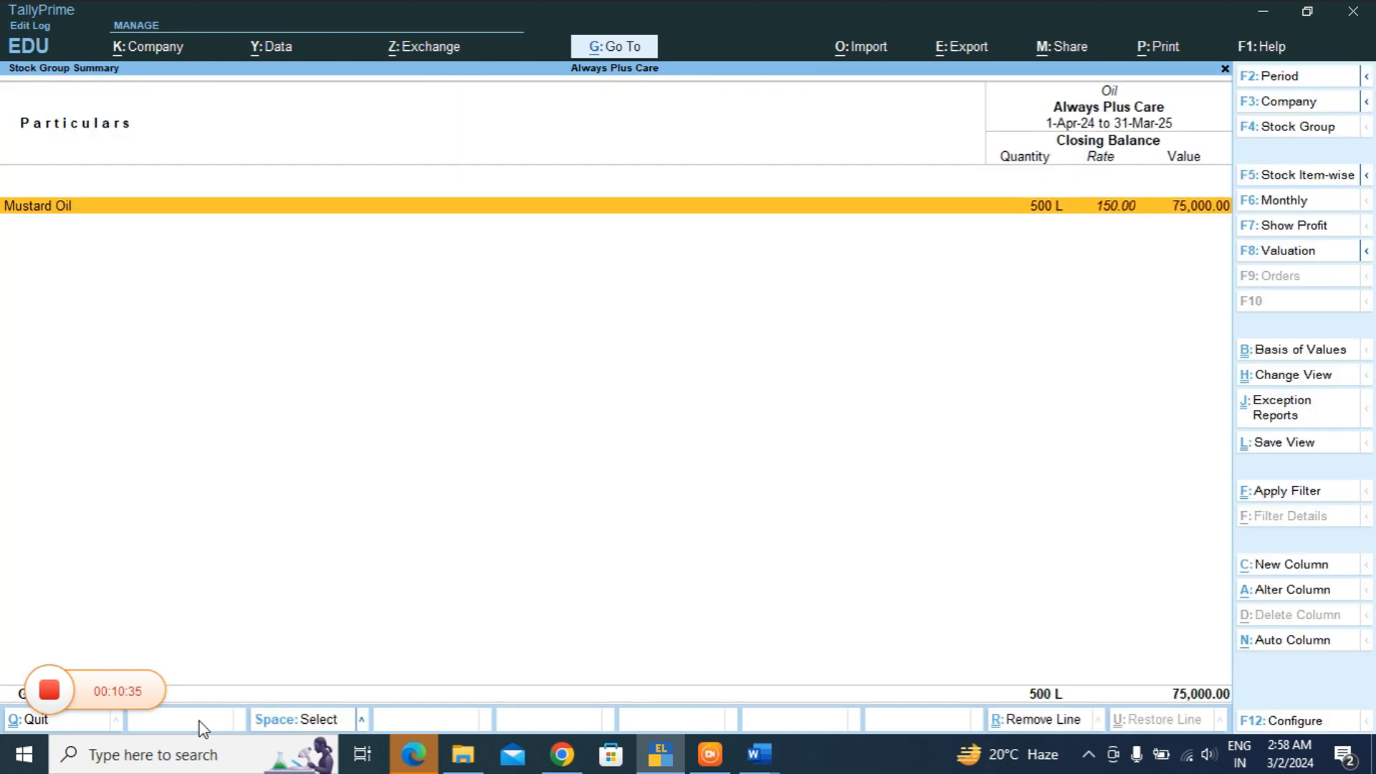
key("Escape")
key("Escape")
key("Up")
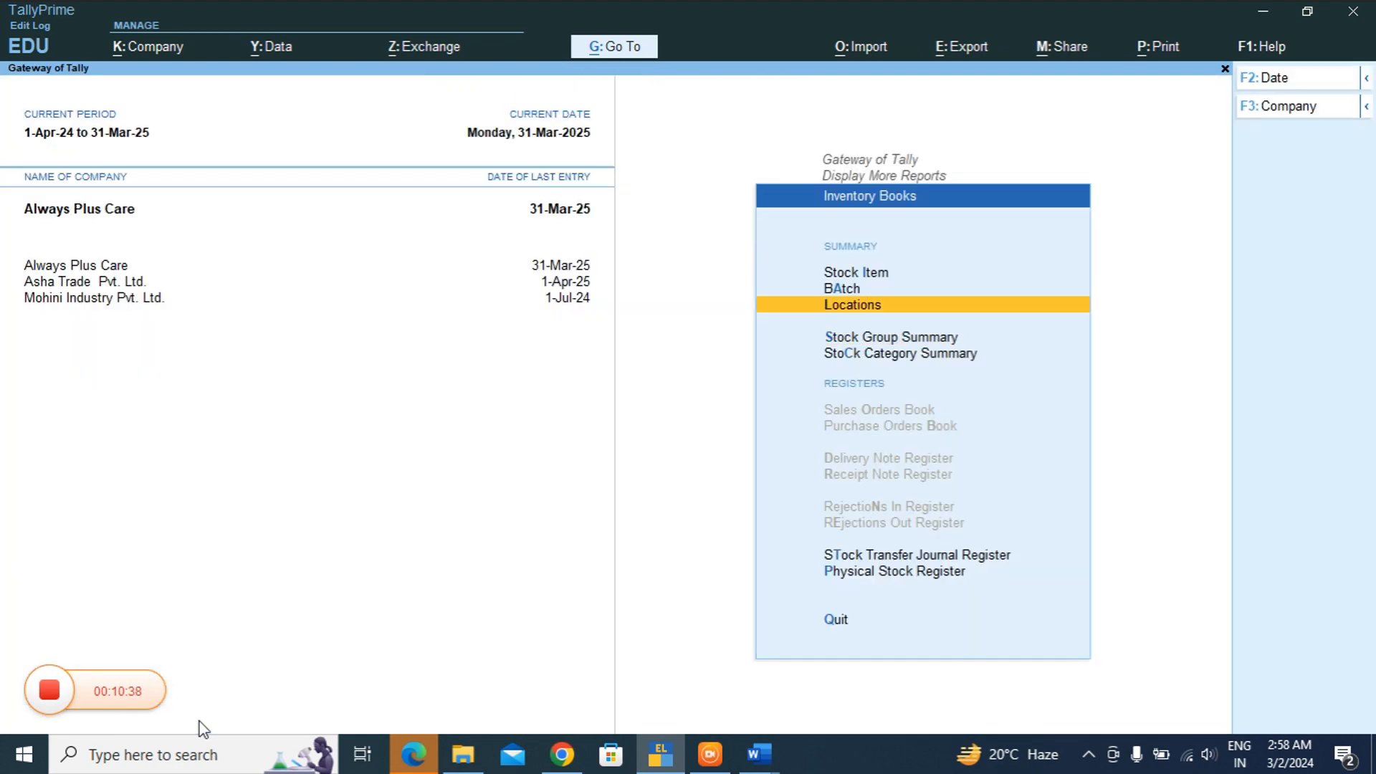
- Open the Customer A ledger from Account Books to check its sales vouchers
key("Escape")
key("Up")
key("Up")
key("Return")
key("Down")
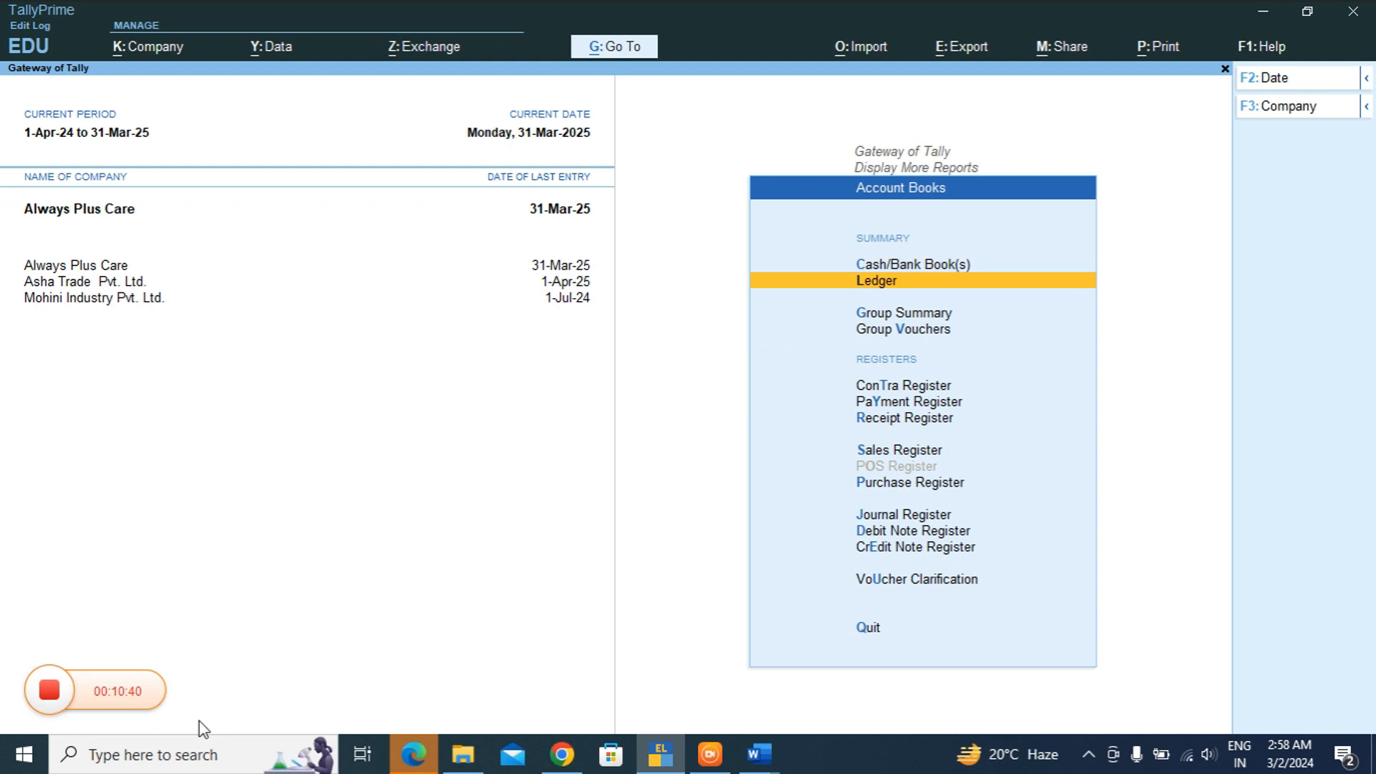
key("Return")
key("Down")
key("Down")
key("Down")
key("Down")
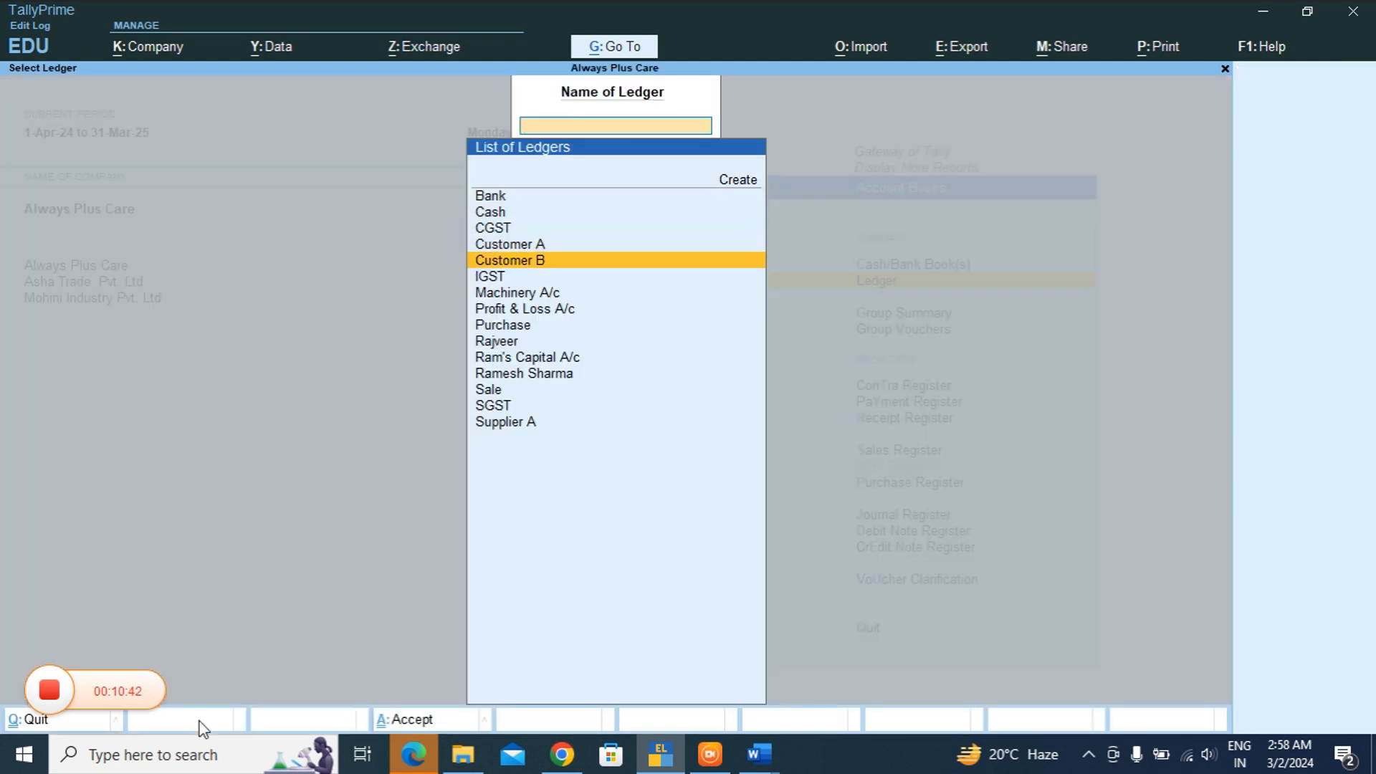
key("Up")
key("Return")
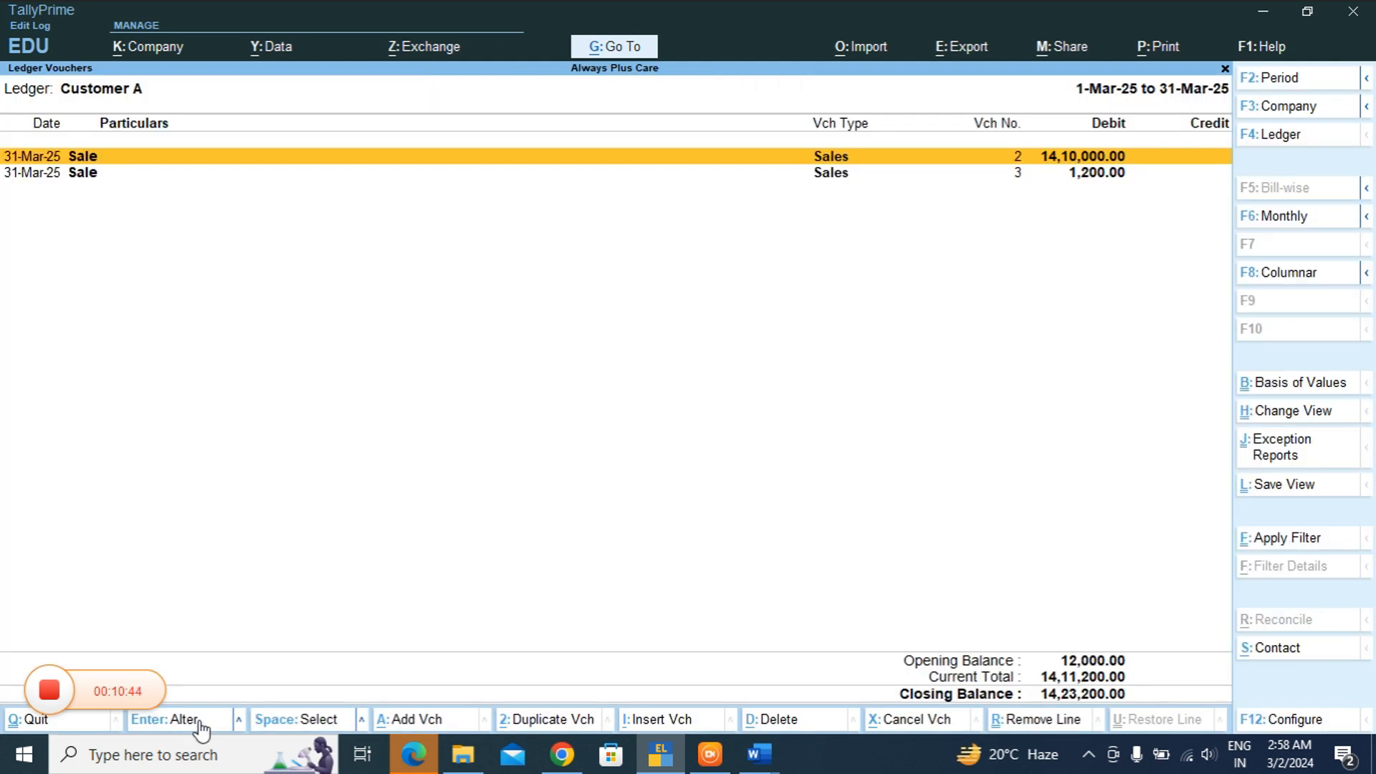
- Switch to the Supplier A ledger to check its purchase vouchers
key("Escape")
key("Down")
key("Down")
key("Down")
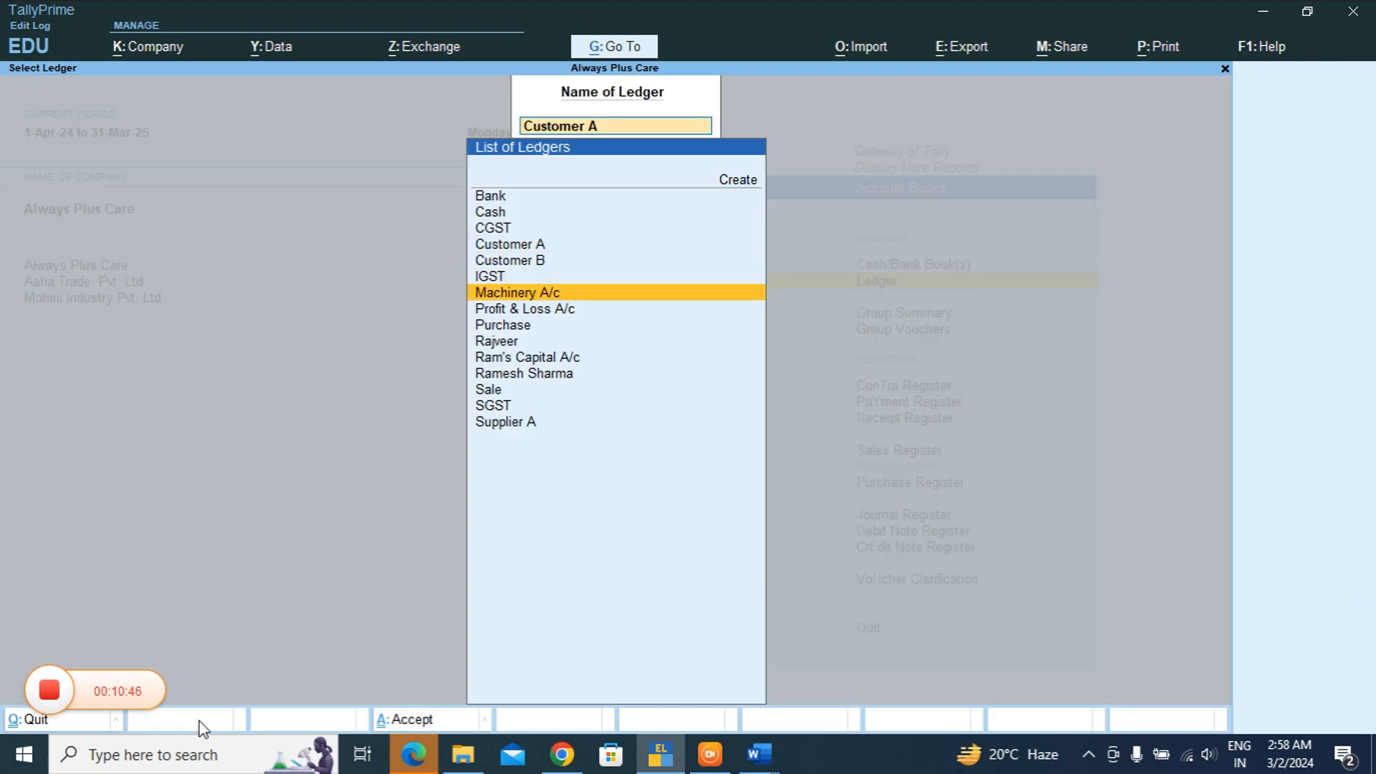
key("Down")
key("Down")
key("Down")
key("Down")
key("Down")
key("Down")
key("Down")
key("Down")
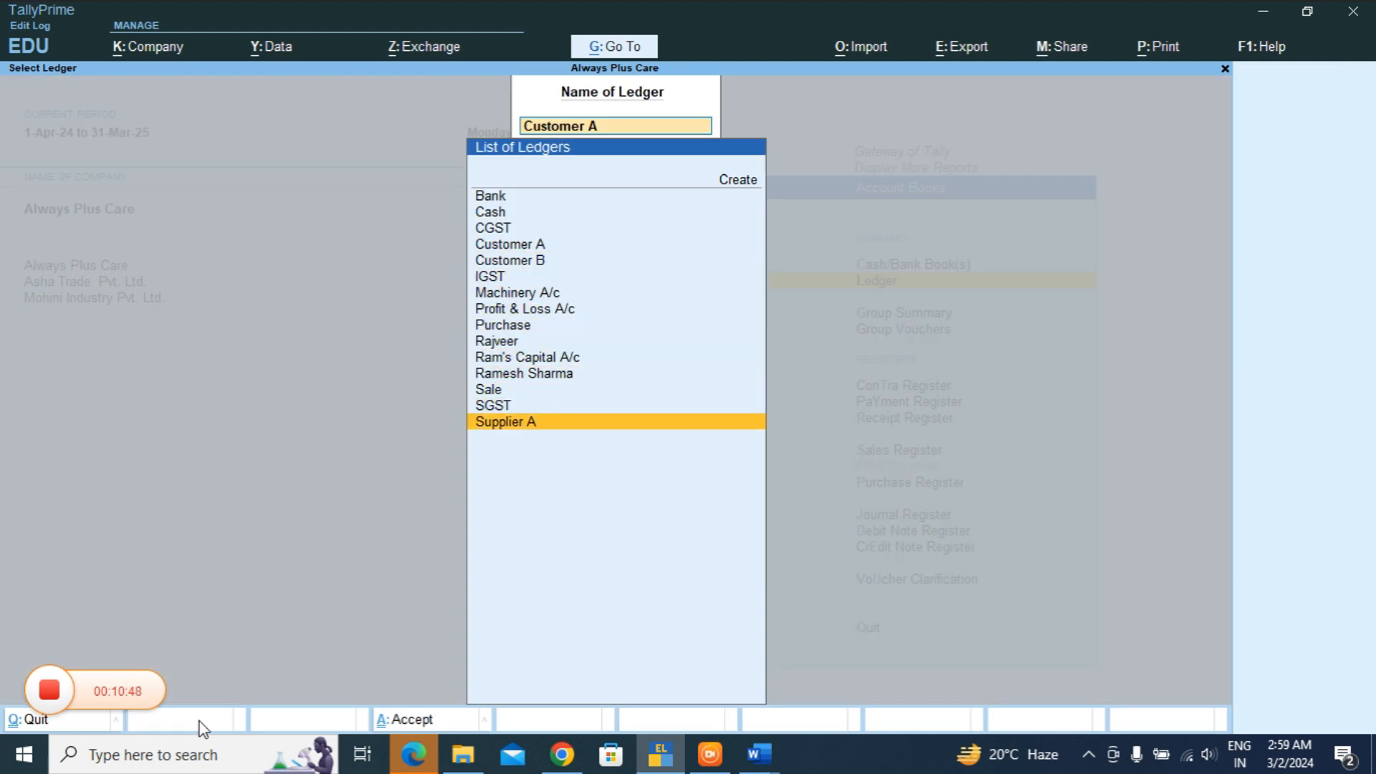
key("Return")
key("Down")
type("s")
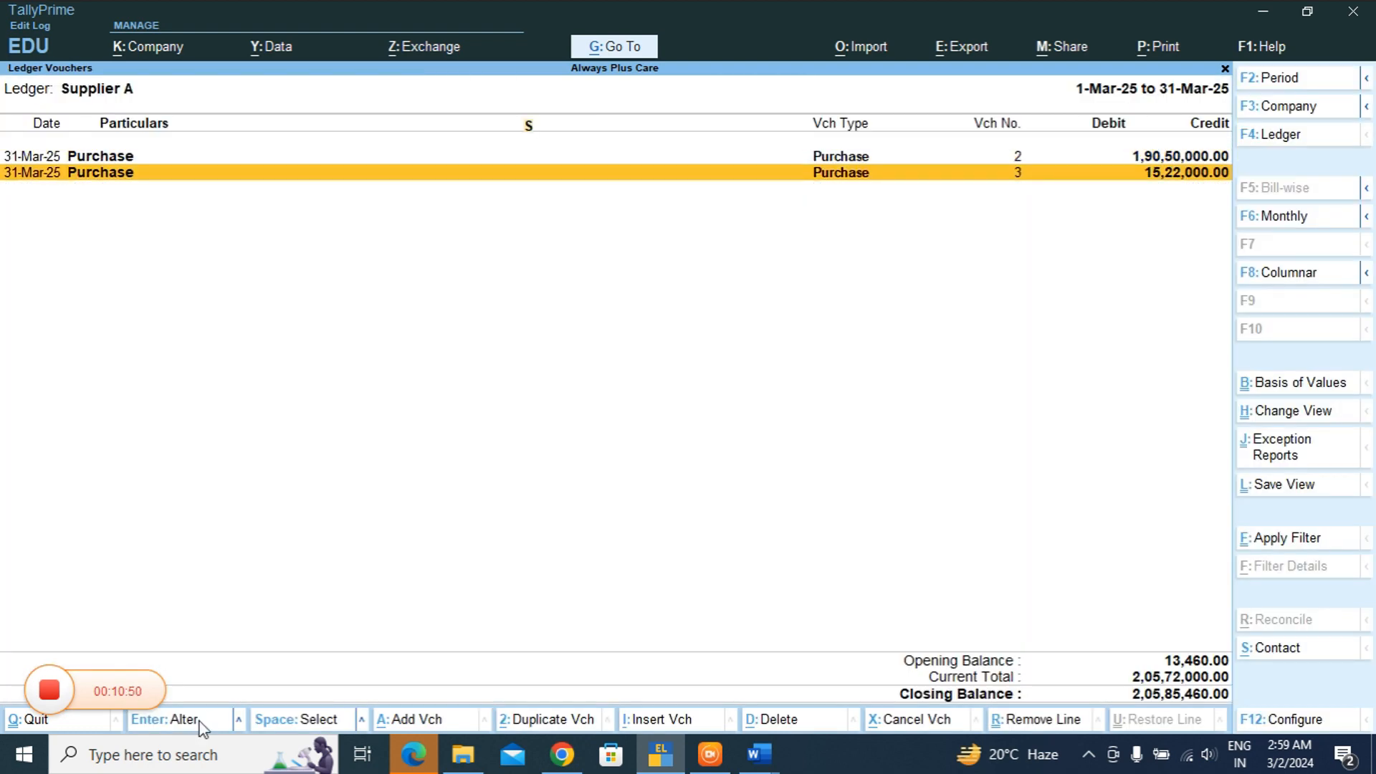
- Close the ledger report and return to the Gateway of Tally
key("Escape")
key("Escape")
key("Escape")
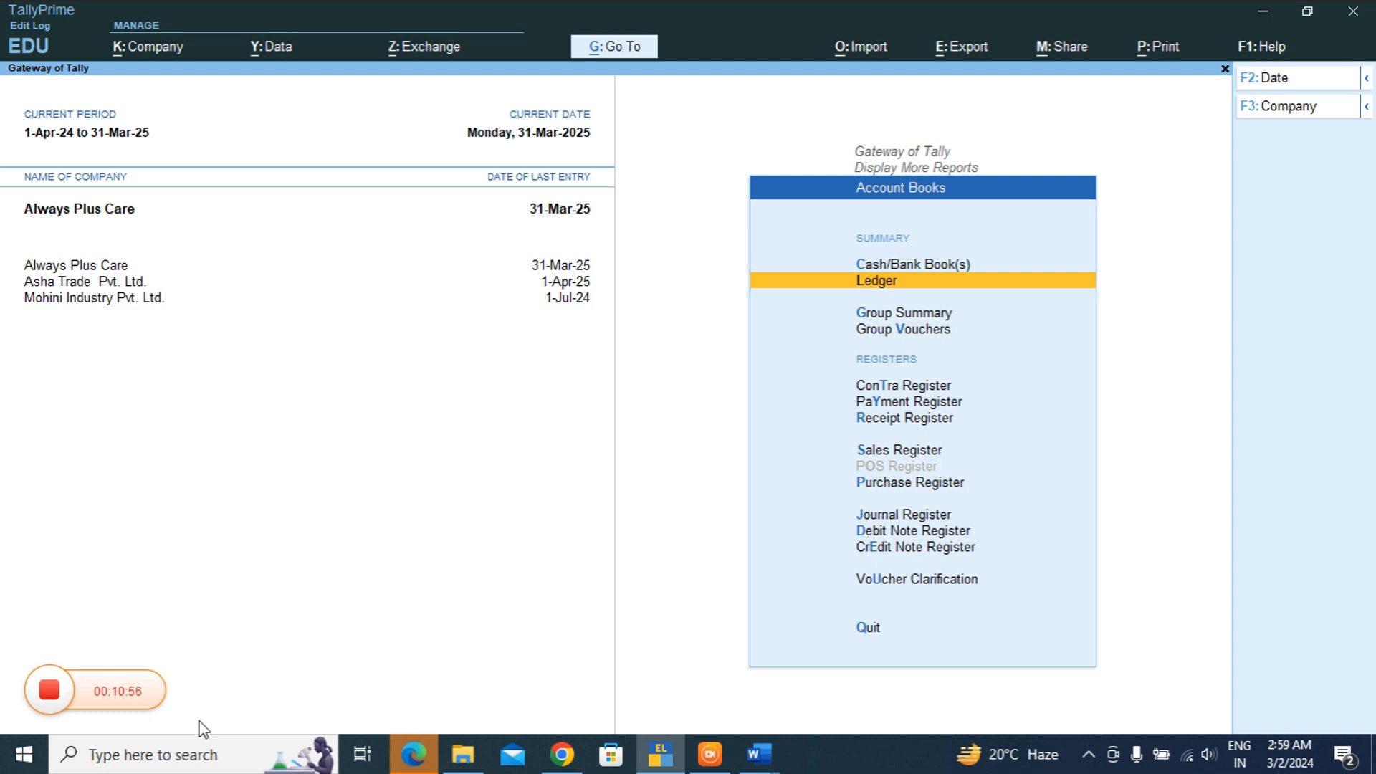
key("Escape")
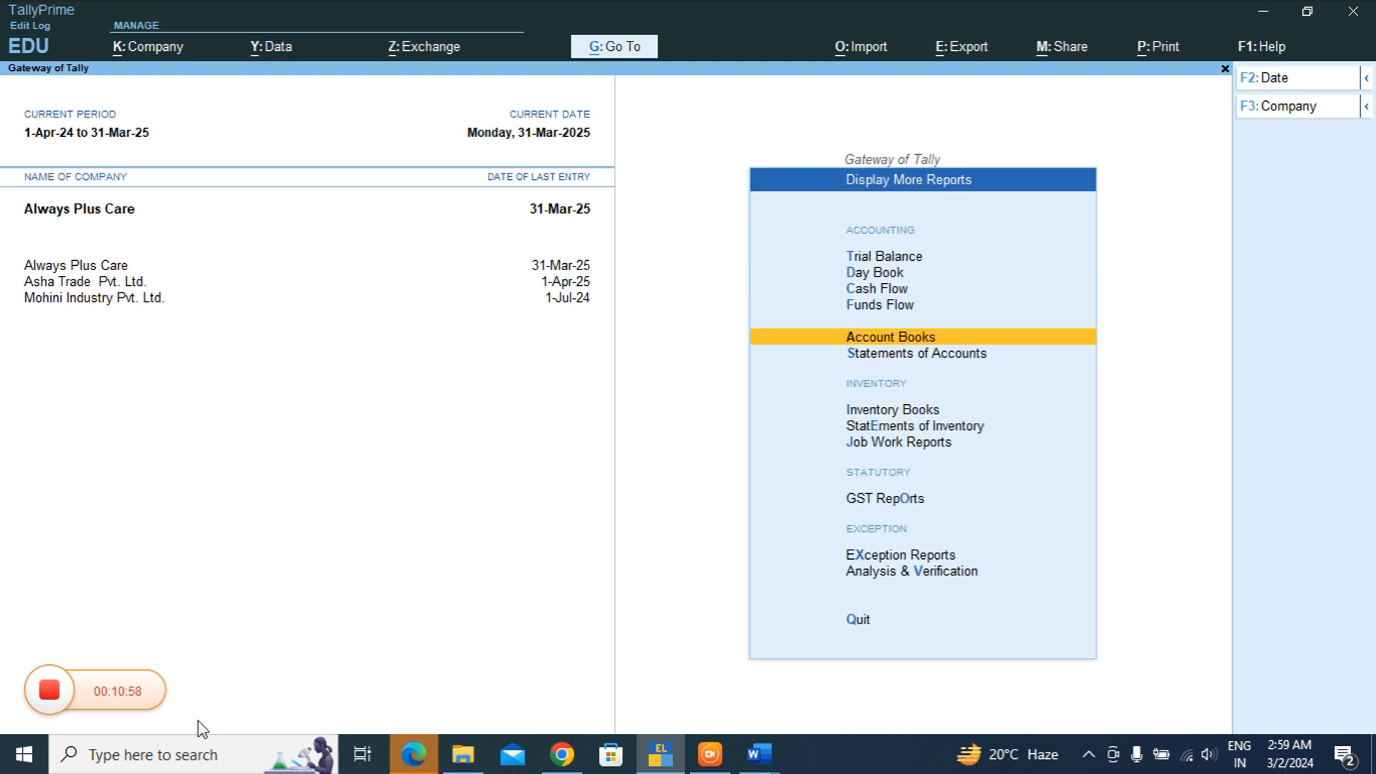
key("Escape")
key("Escape")
key("Escape")
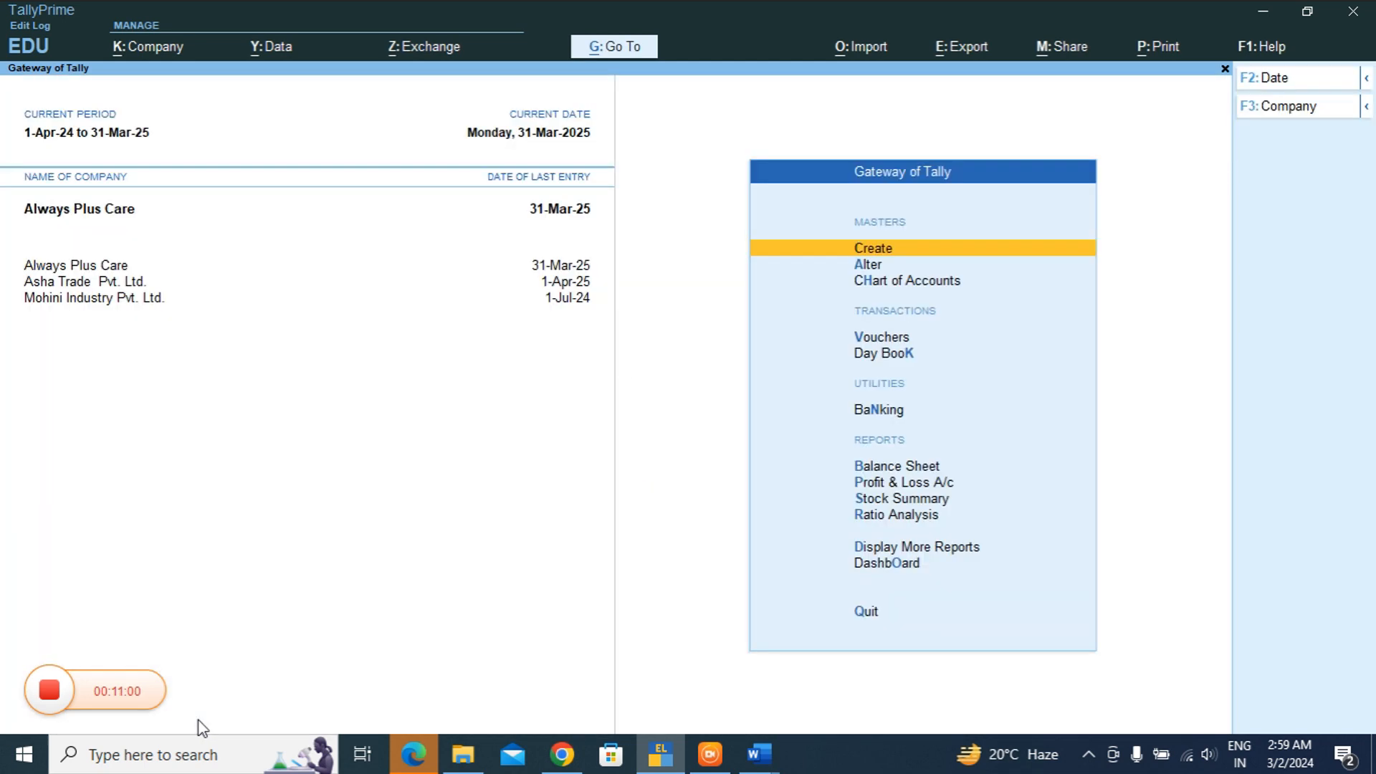
key("Down")
key("Return")
key("Escape")
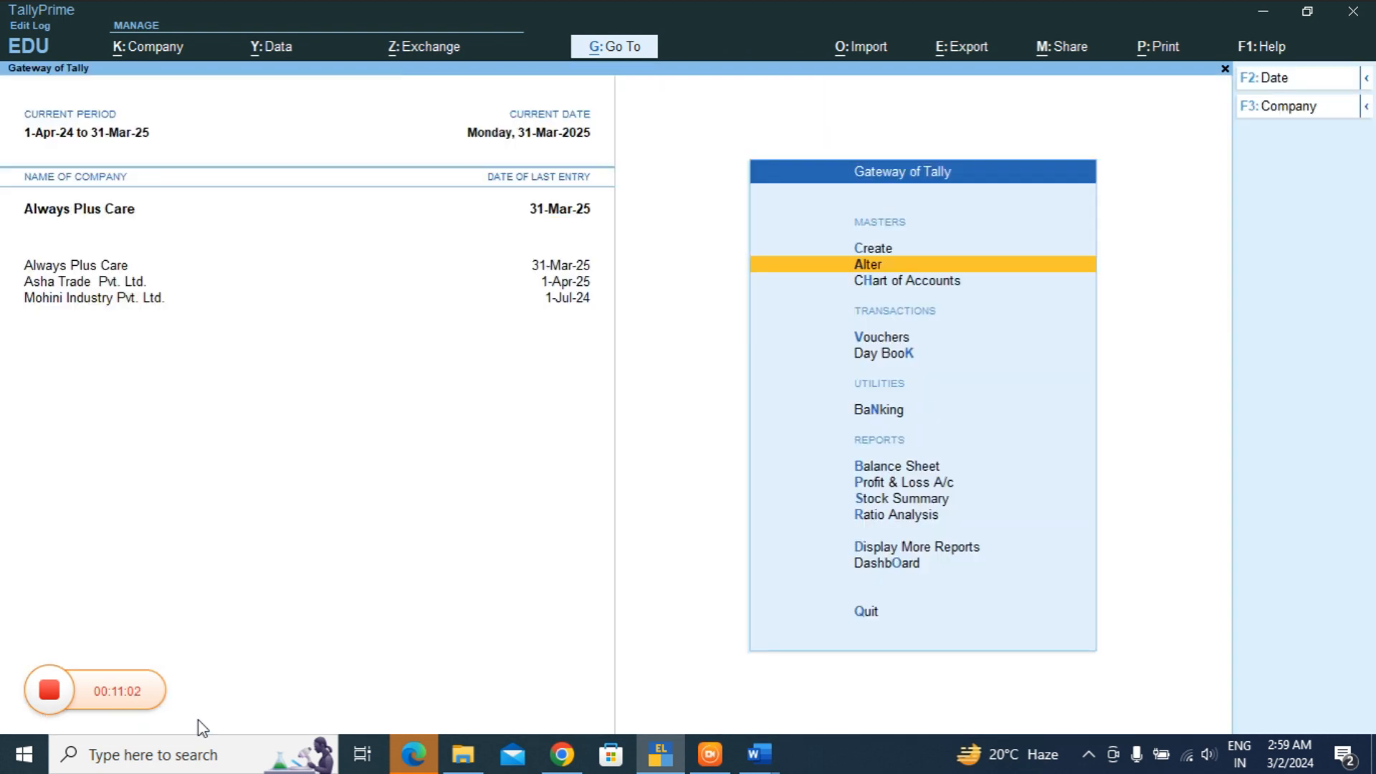
- Start a sales voucher for Customer B with price level Not Applicable and Sale as the sales ledger
key("Down")
key("Down")
key("Return")
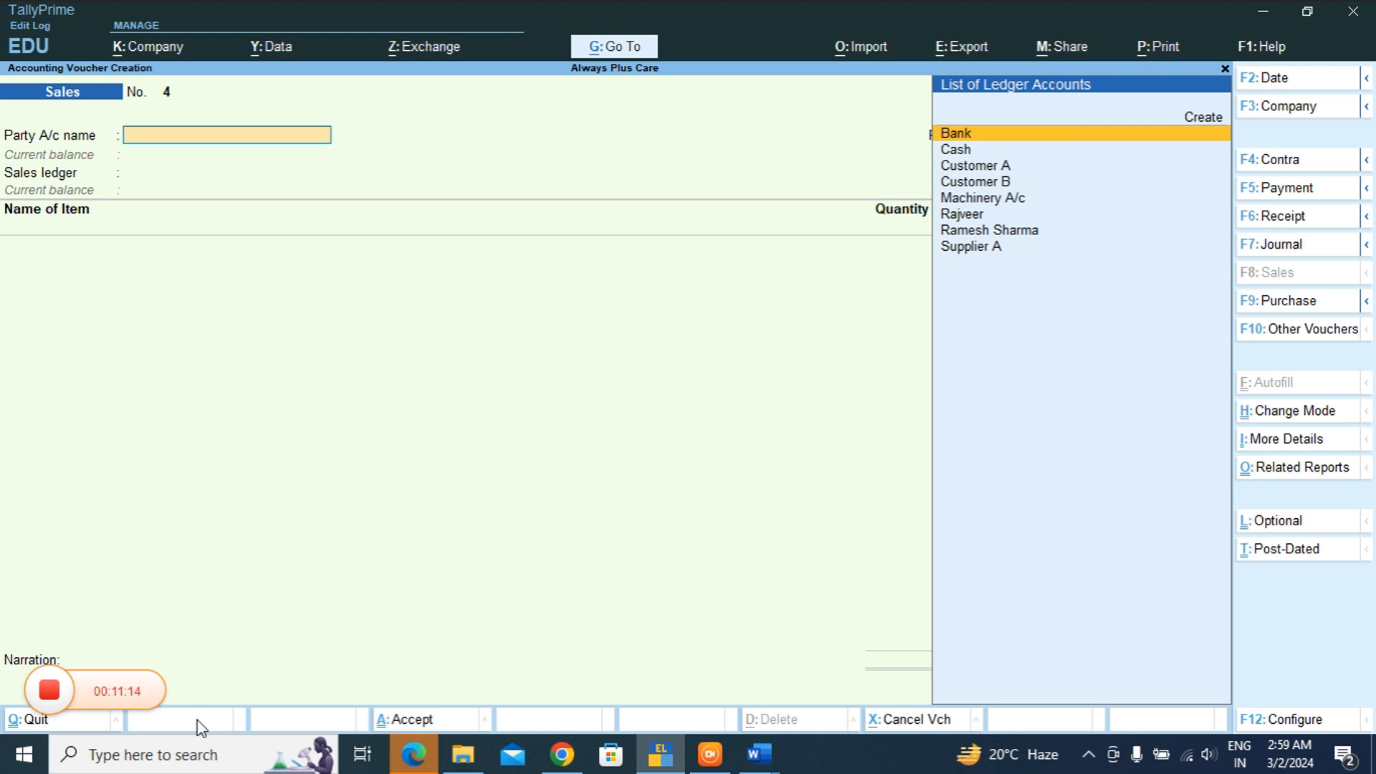
key("Down")
key("Down")
key("Down")
key("Return")
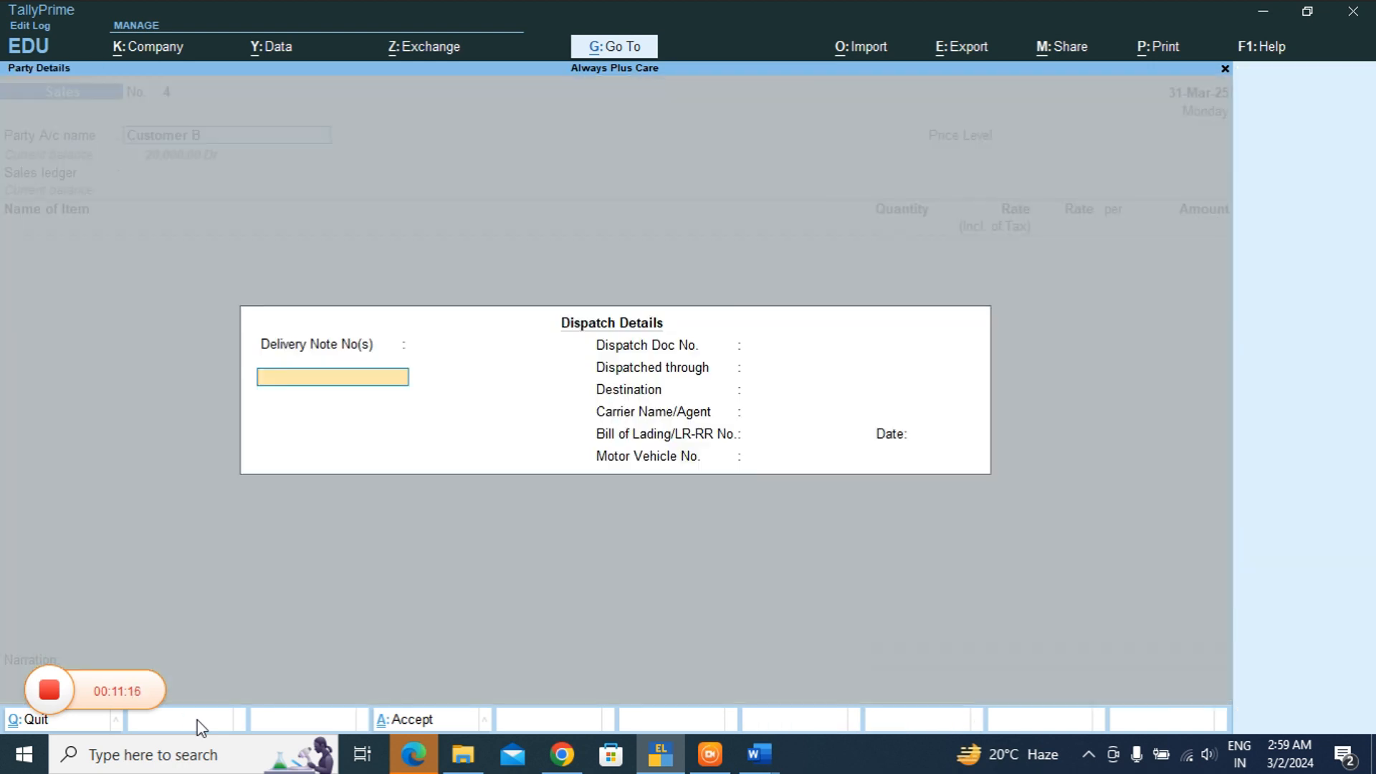
key("ctrl+a")
key("ctrl+a")
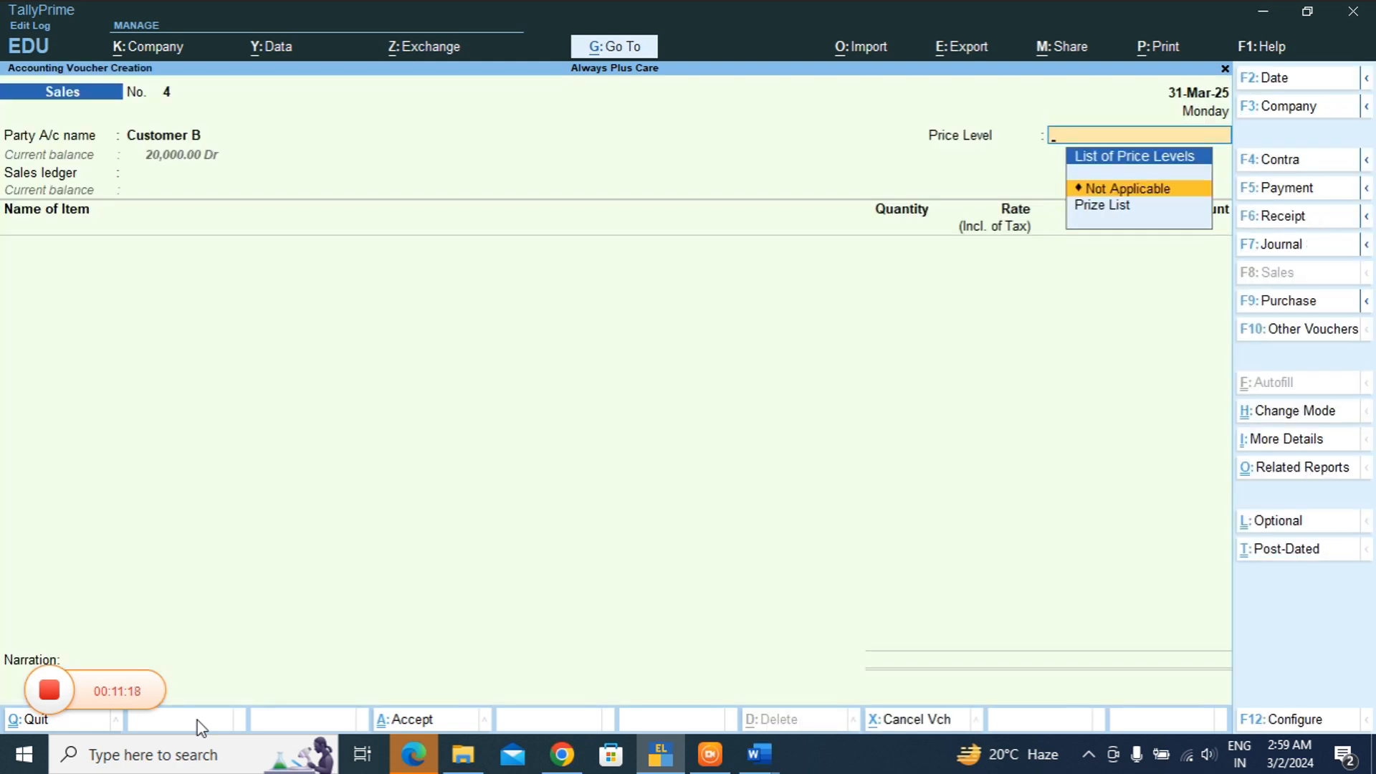
key("Return")
key("Return")
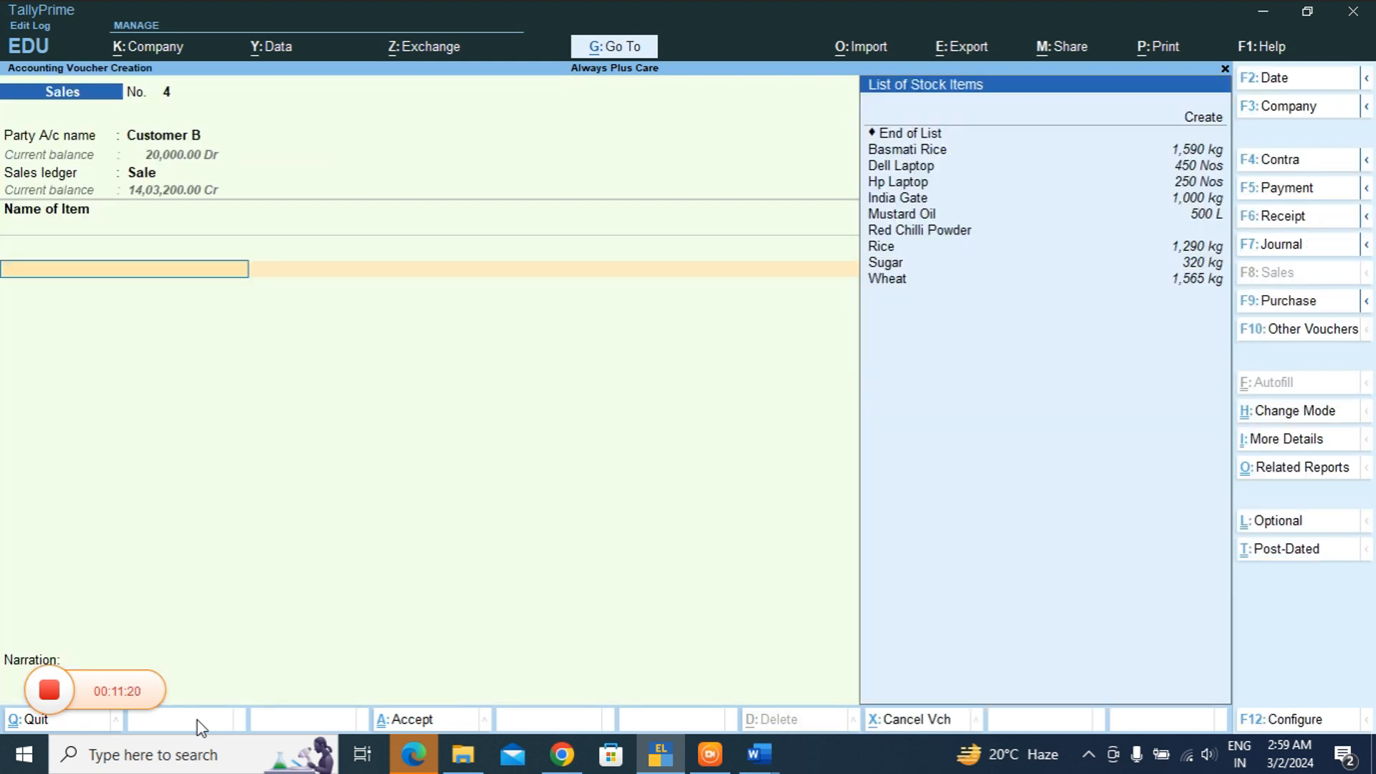
- Add Basmati Rice to the Customer B sales voucher with Kolkata as its location
key("Down")
key("Down")
key("Return")
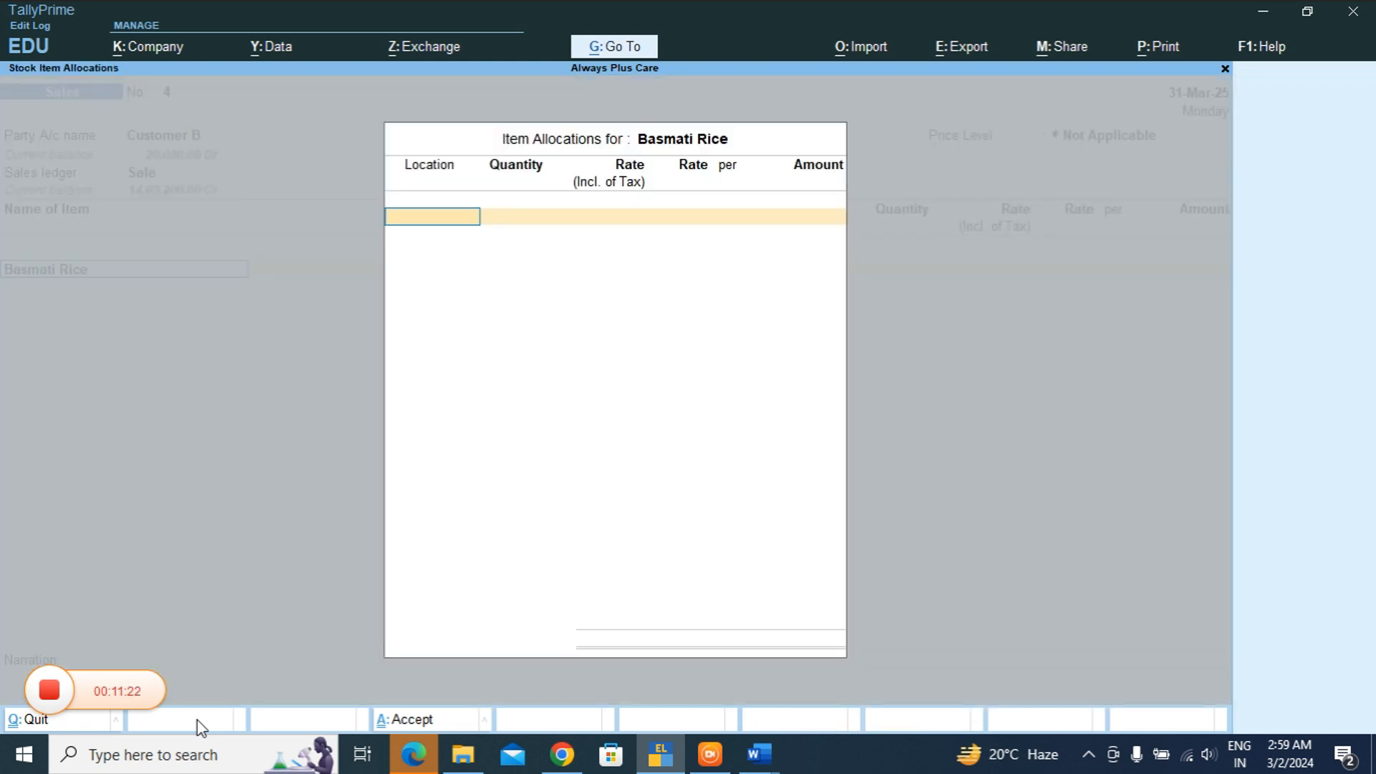
key("Down")
key("Down")
key("Return")
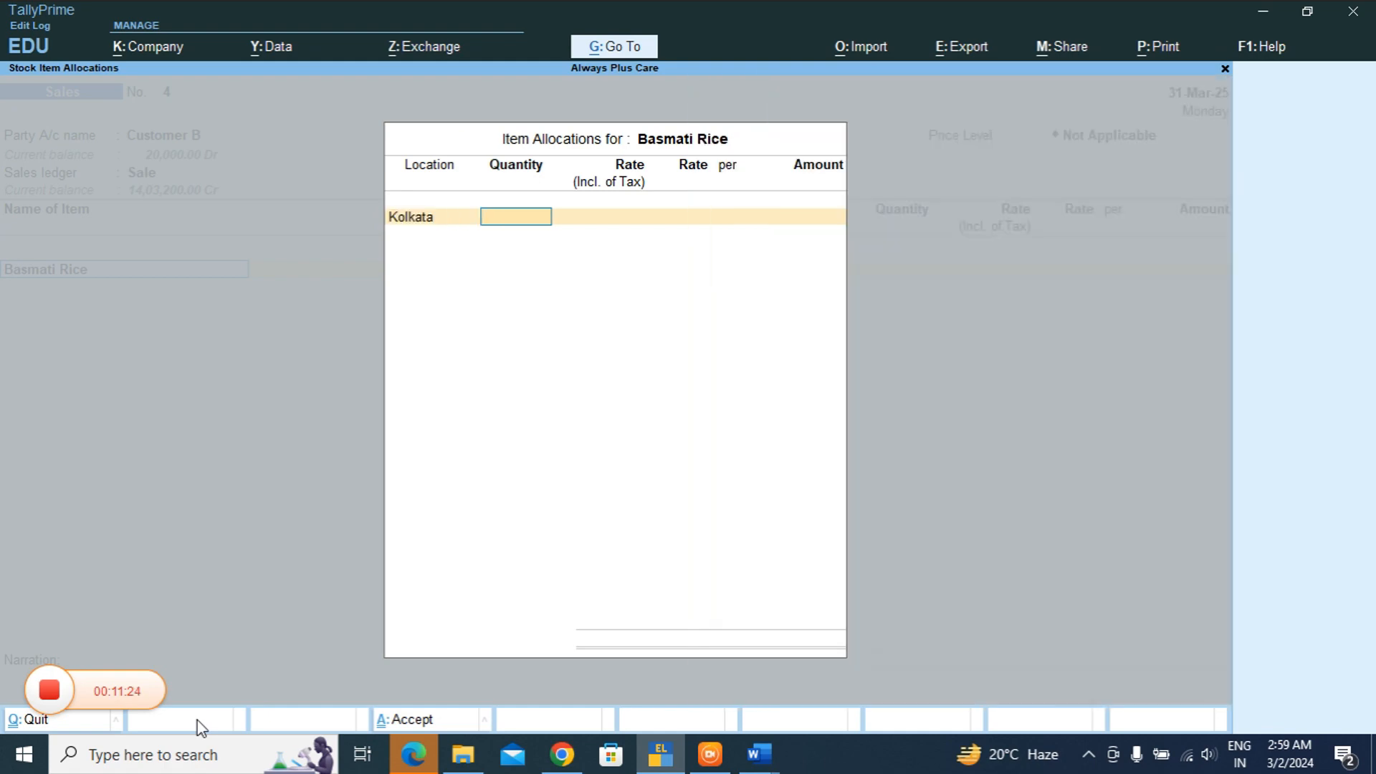
- Set the Basmati Rice quantity to 10 kg, accept the rate of 120.00 per kg, and complete the item allocation
type("10")
key("Return")
key("Return")
key("Return")
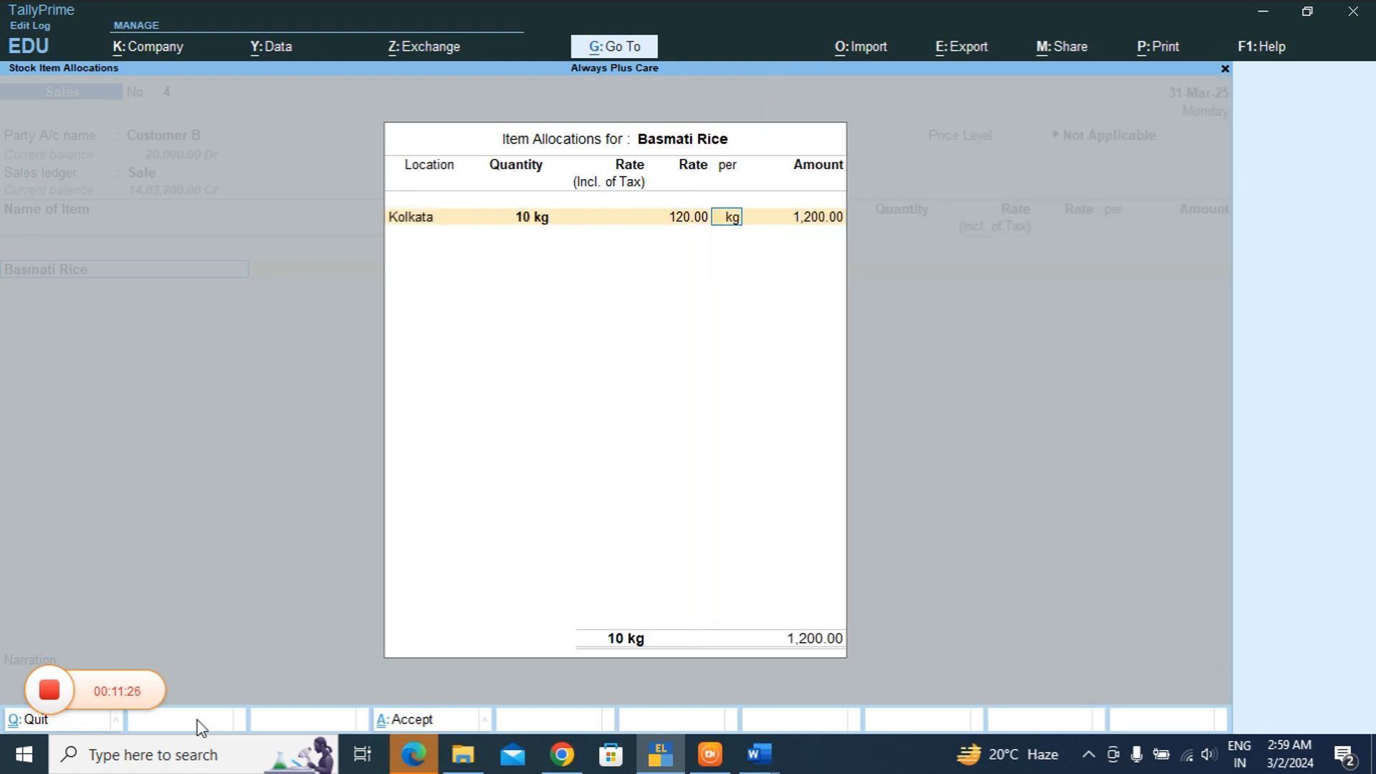
key("Return")
key("Return")
key("Return")
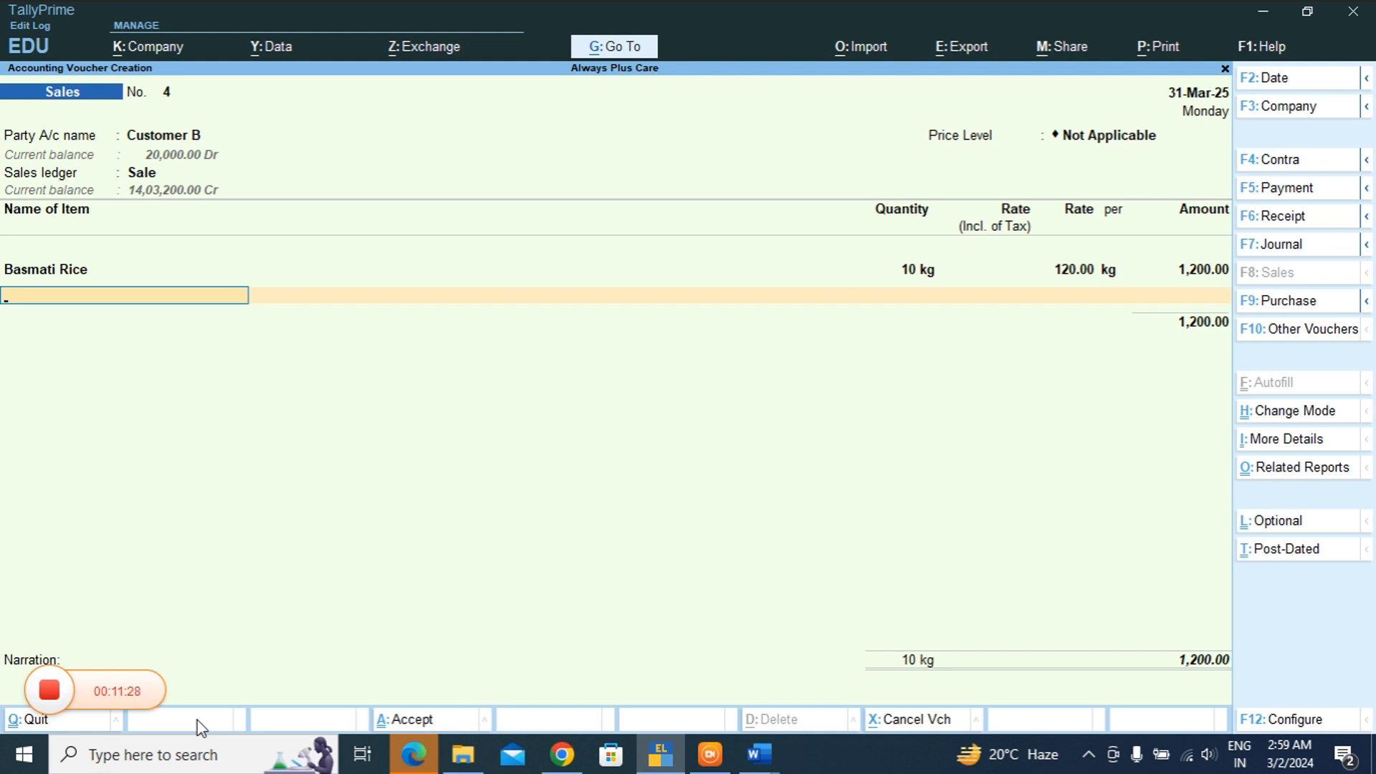
key("Return")
key("BackSpace")
key("Return")
key("Return")
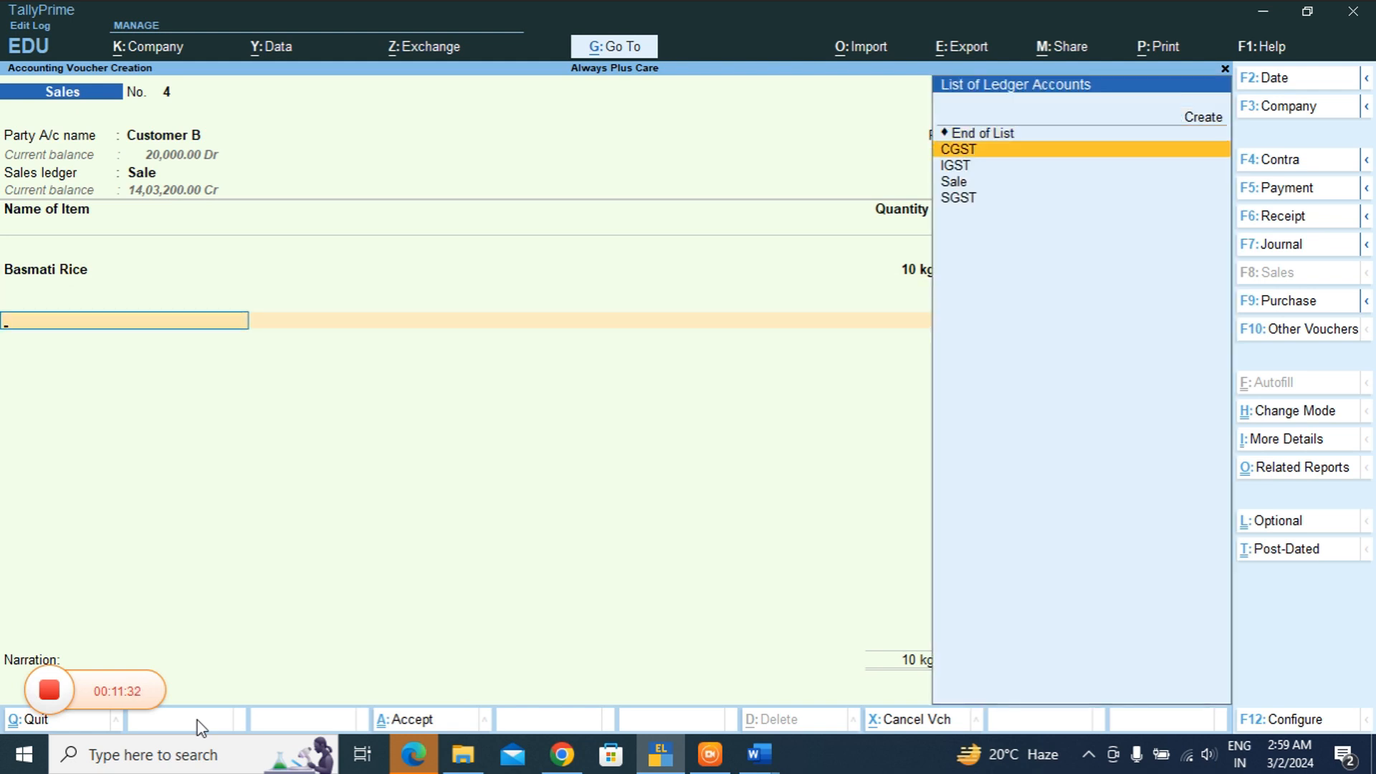
key("BackSpace")
key("Return")
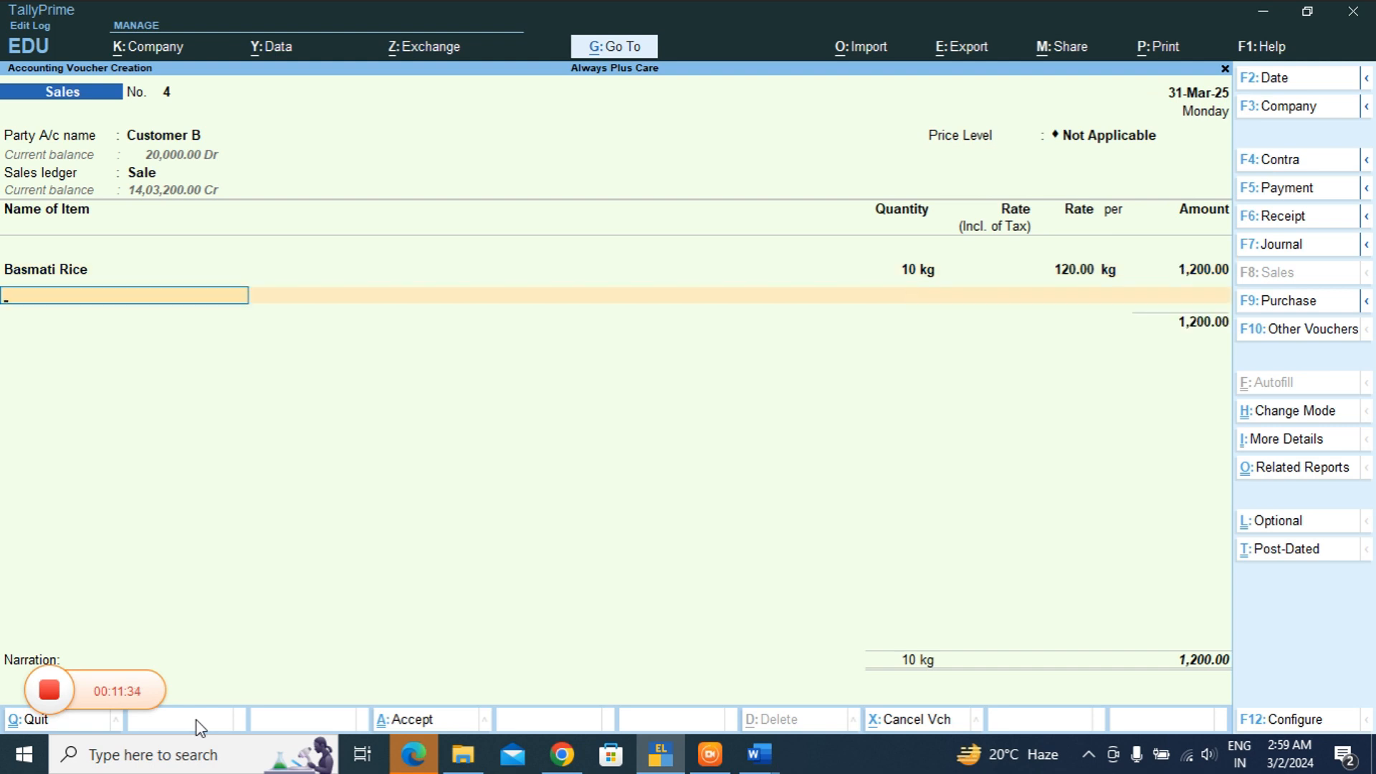
- Add India Gate as the second item of the sales voucher with Delhi as its location
key("Down")
key("Down")
key("Down")
key("Down")
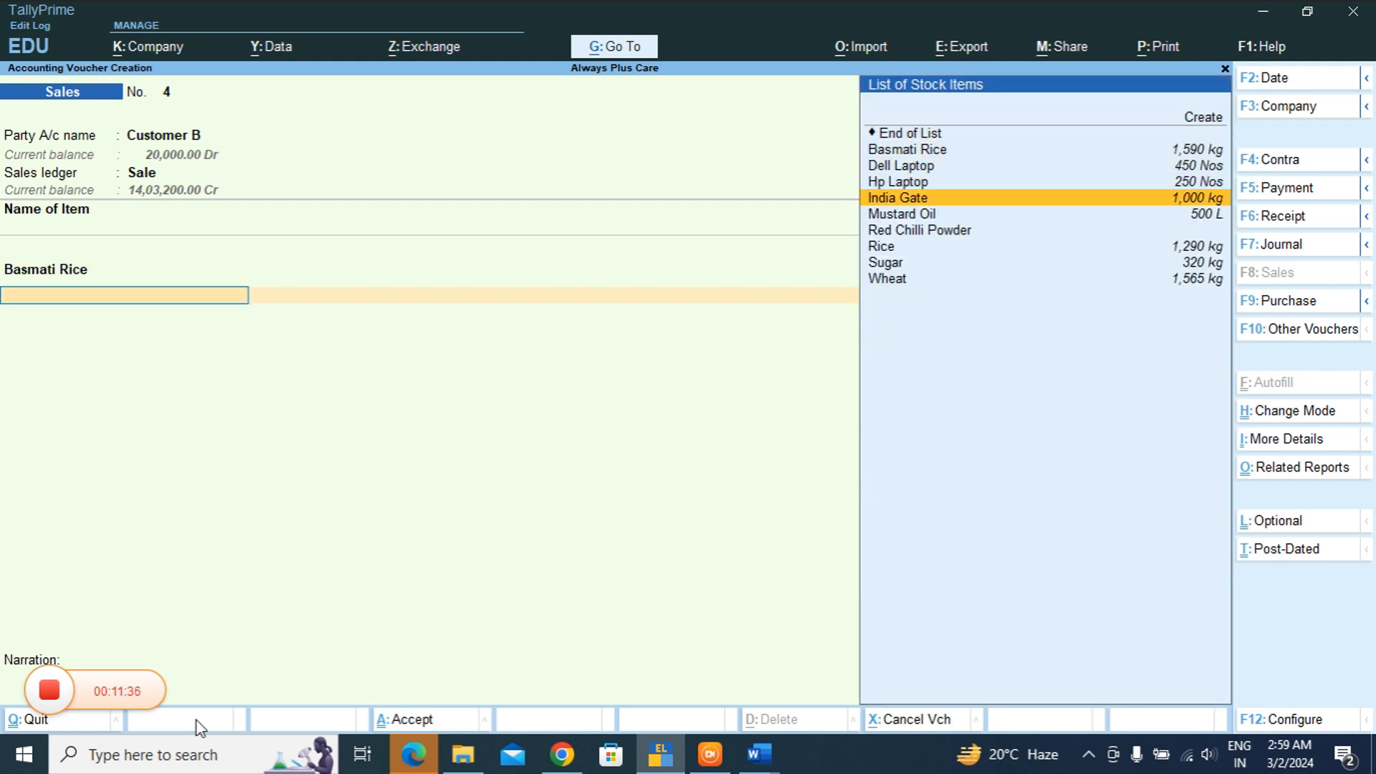
key("Return")
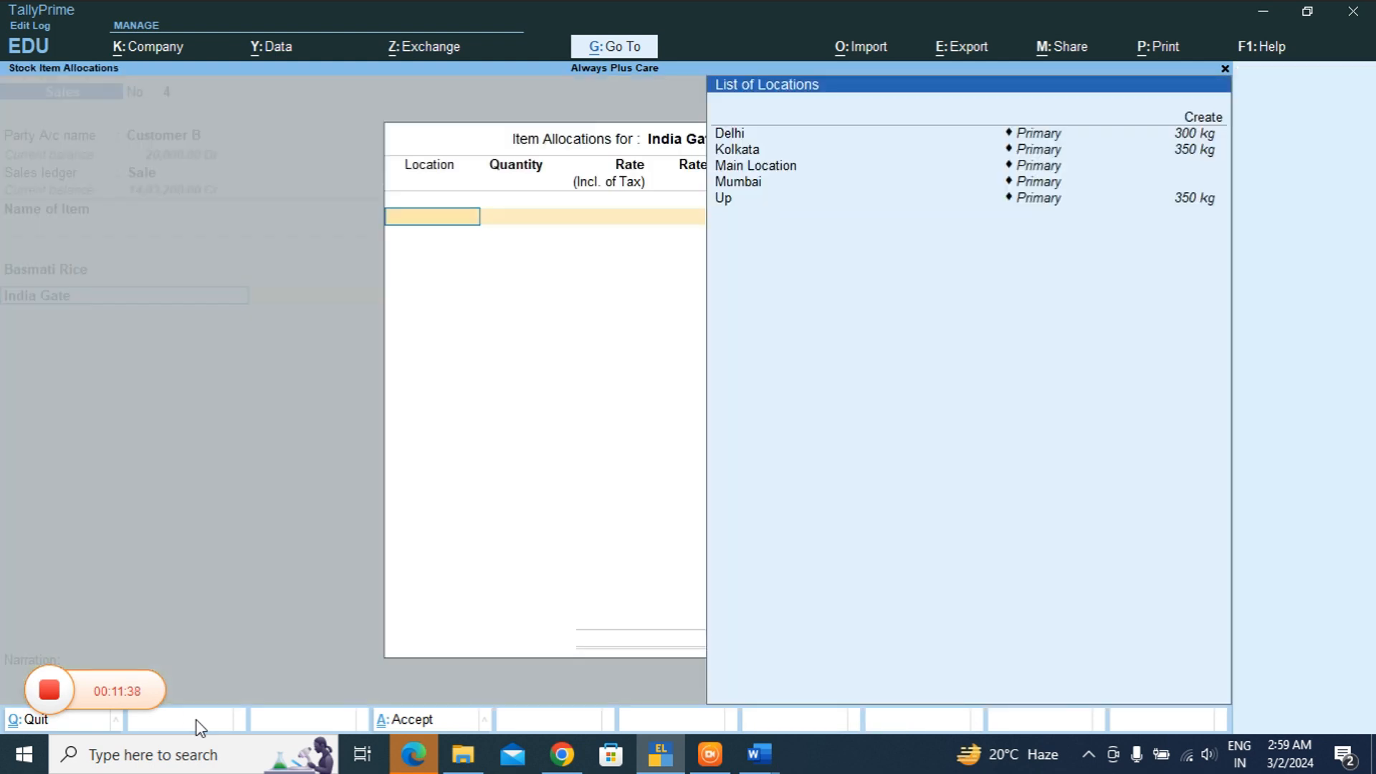
key("Down")
key("Return")
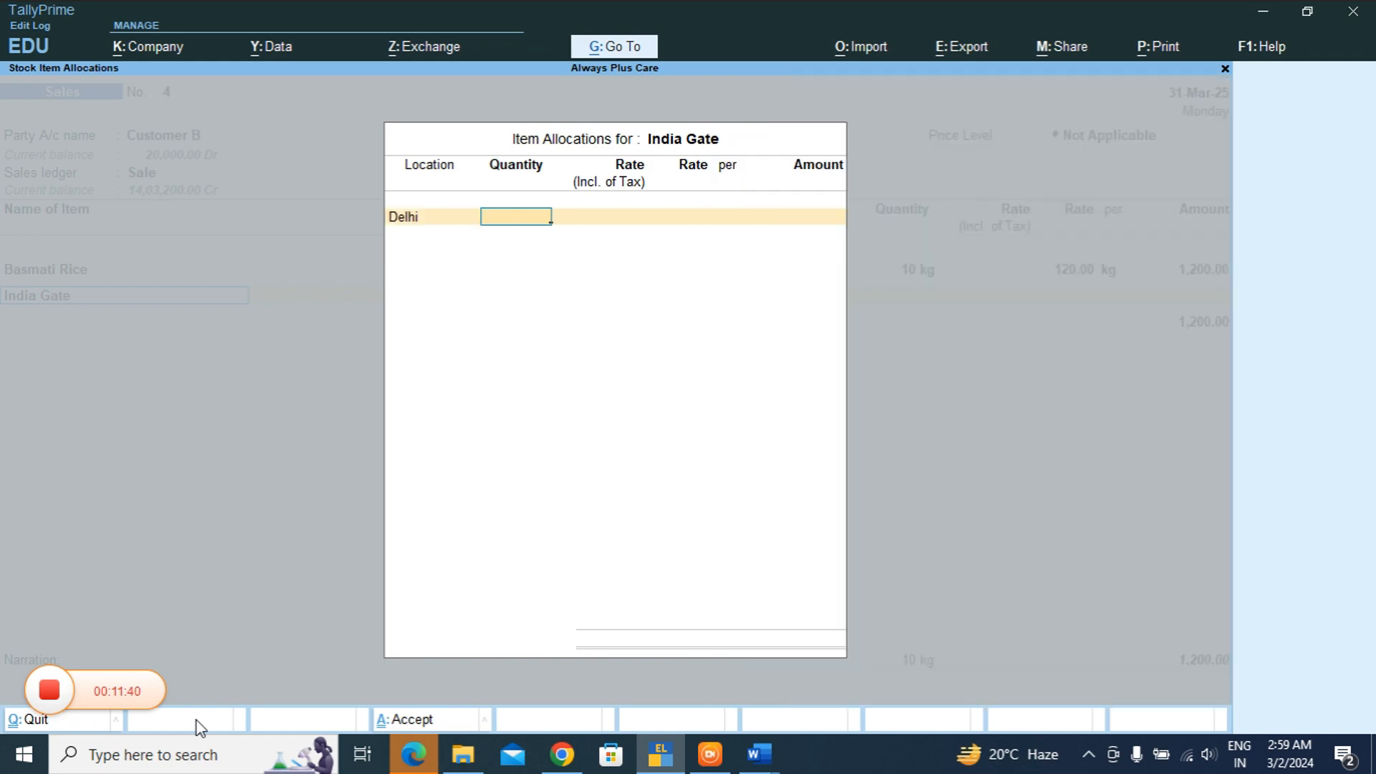
- Set the India Gate quantity to 1 kg, leave its rate and amount blank, and complete the item allocation
type("1")
key("Return")
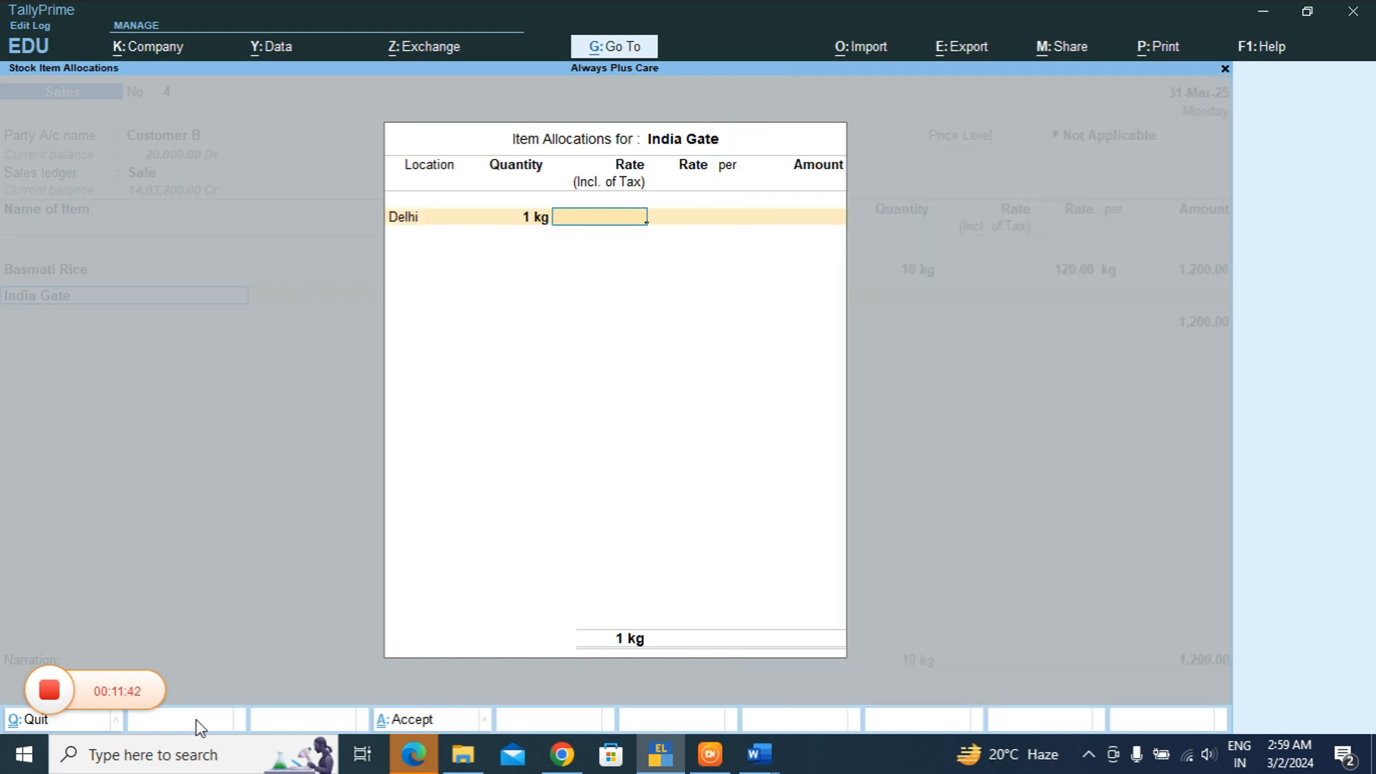
key("Return")
key("Return")
key("Return")
key("Return")
key("Return")
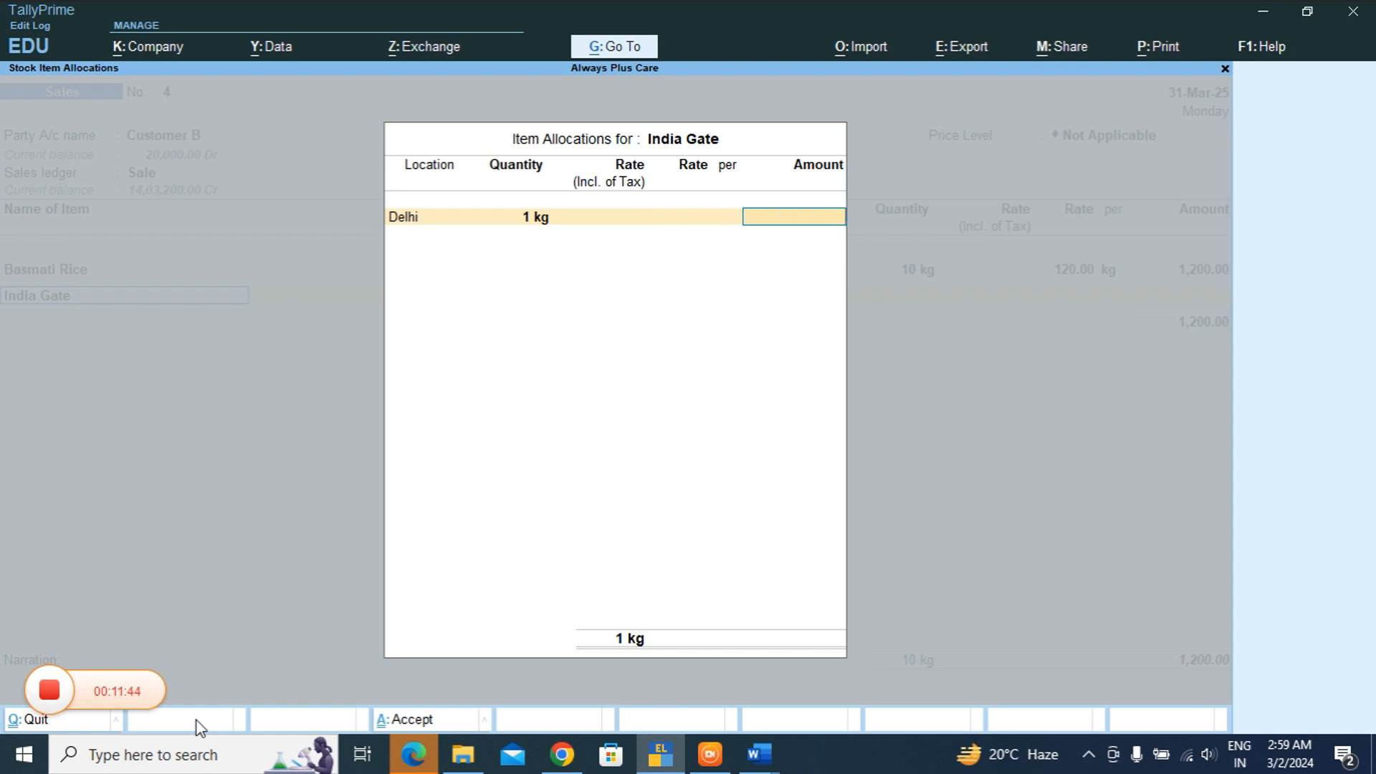
key("Return")
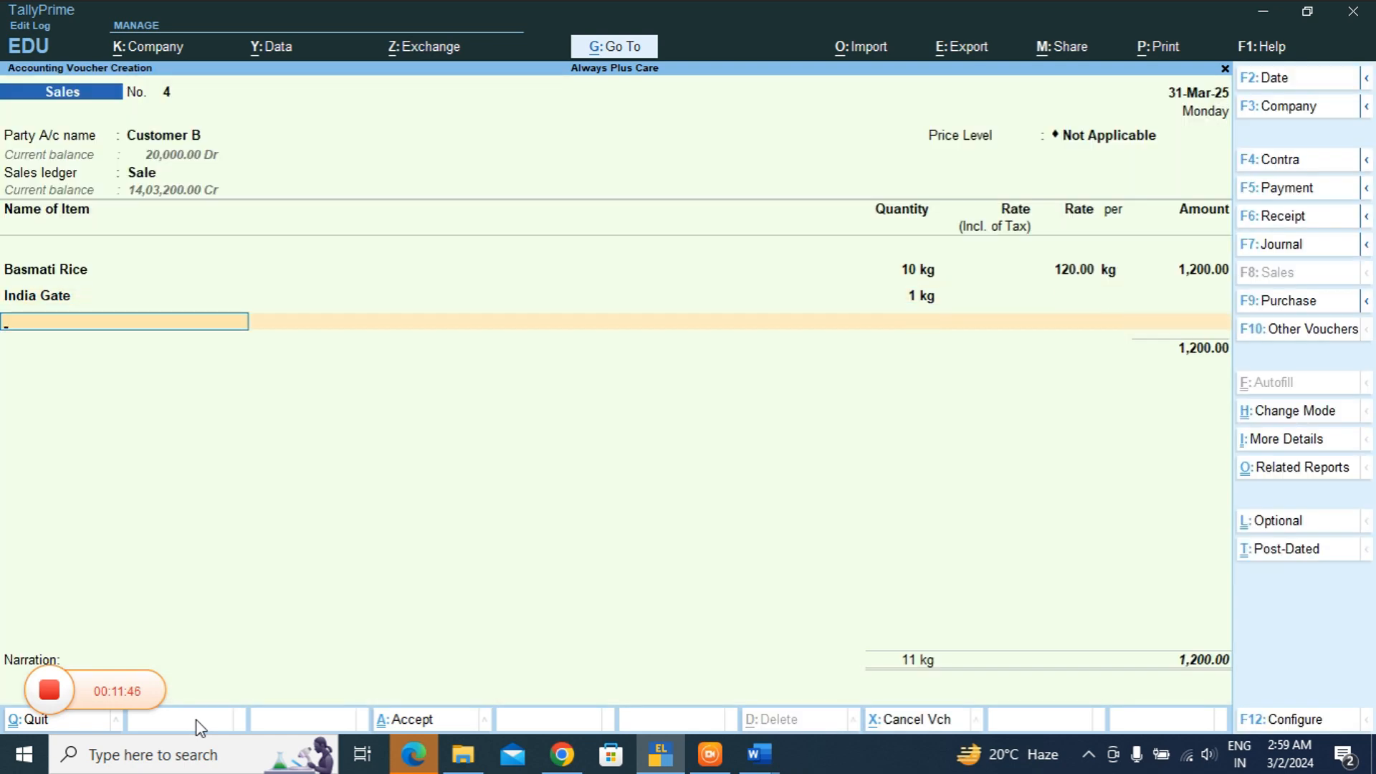
- Go back to the voucher's sales ledger and open the Sale ledger for alteration
key("BackSpace")
key("BackSpace")
key("BackSpace")
key("BackSpace")
key("BackSpace")
key("BackSpace")
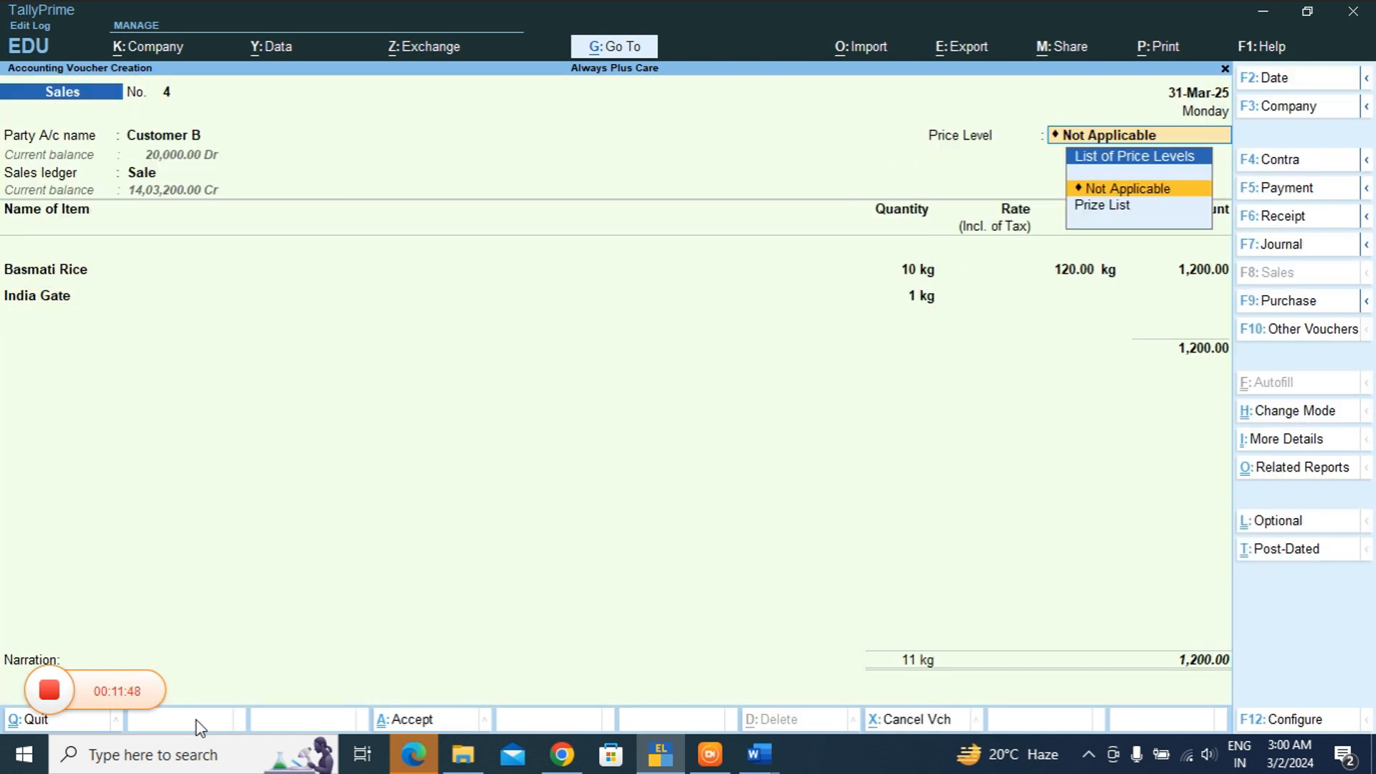
key("BackSpace")
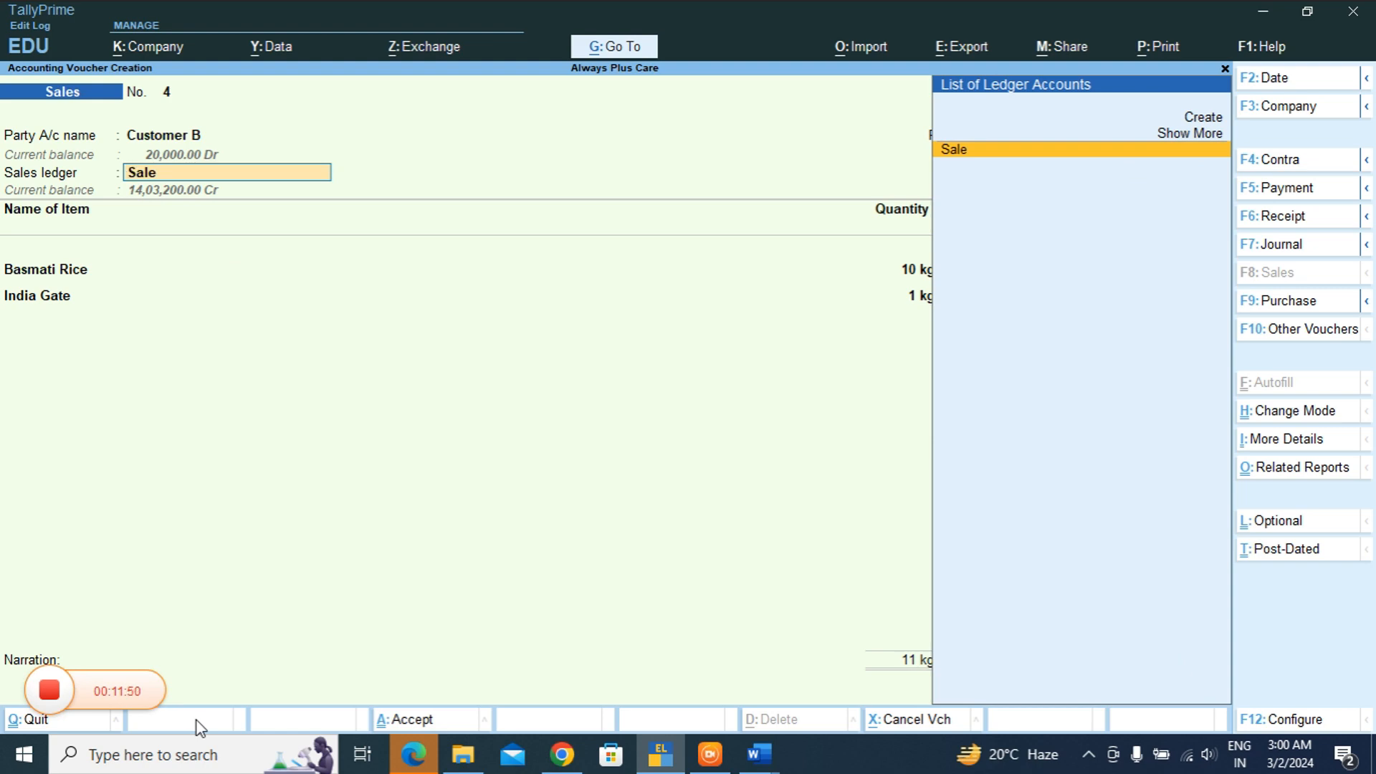
key("ctrl+Return")
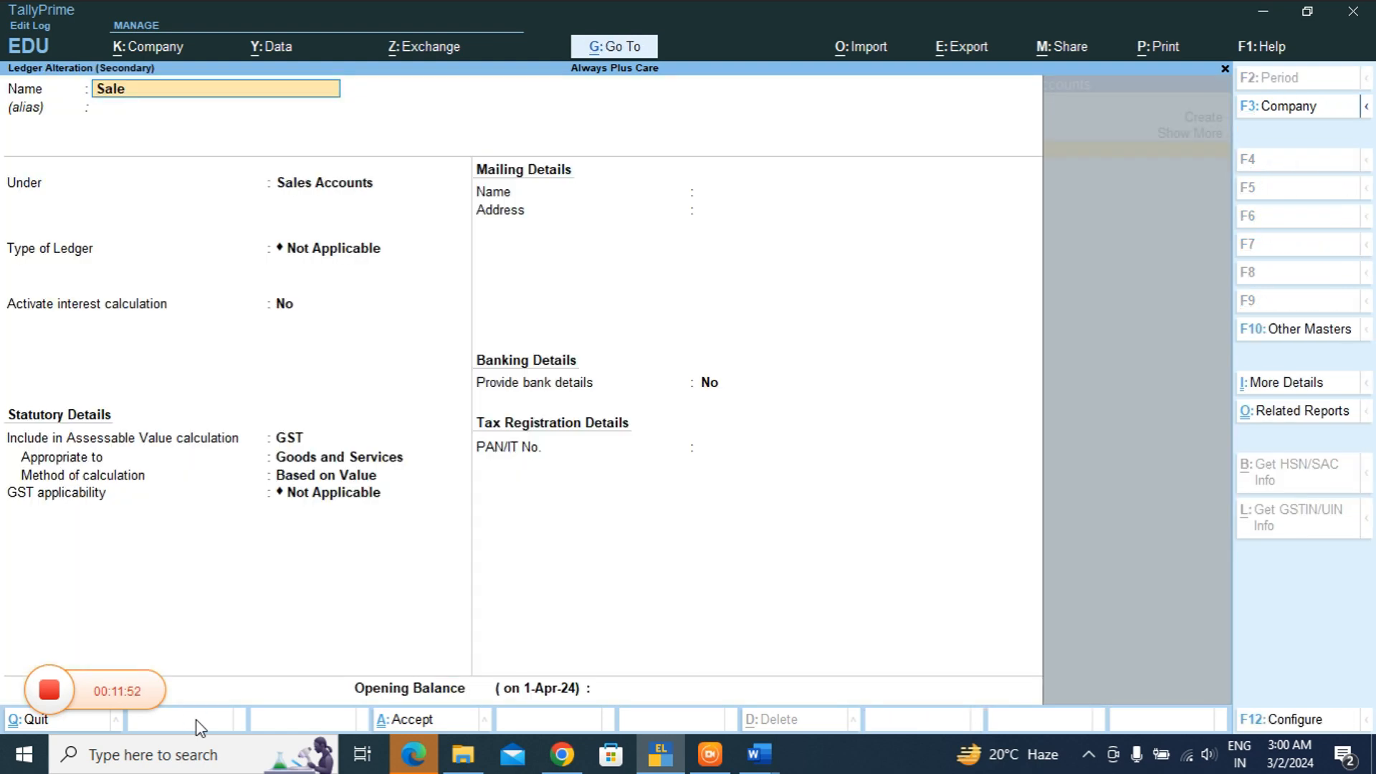
- Set Provide GST Details to No in the ledger configuration of the Sale ledger
key("F12")
key("Down")
key("Down")
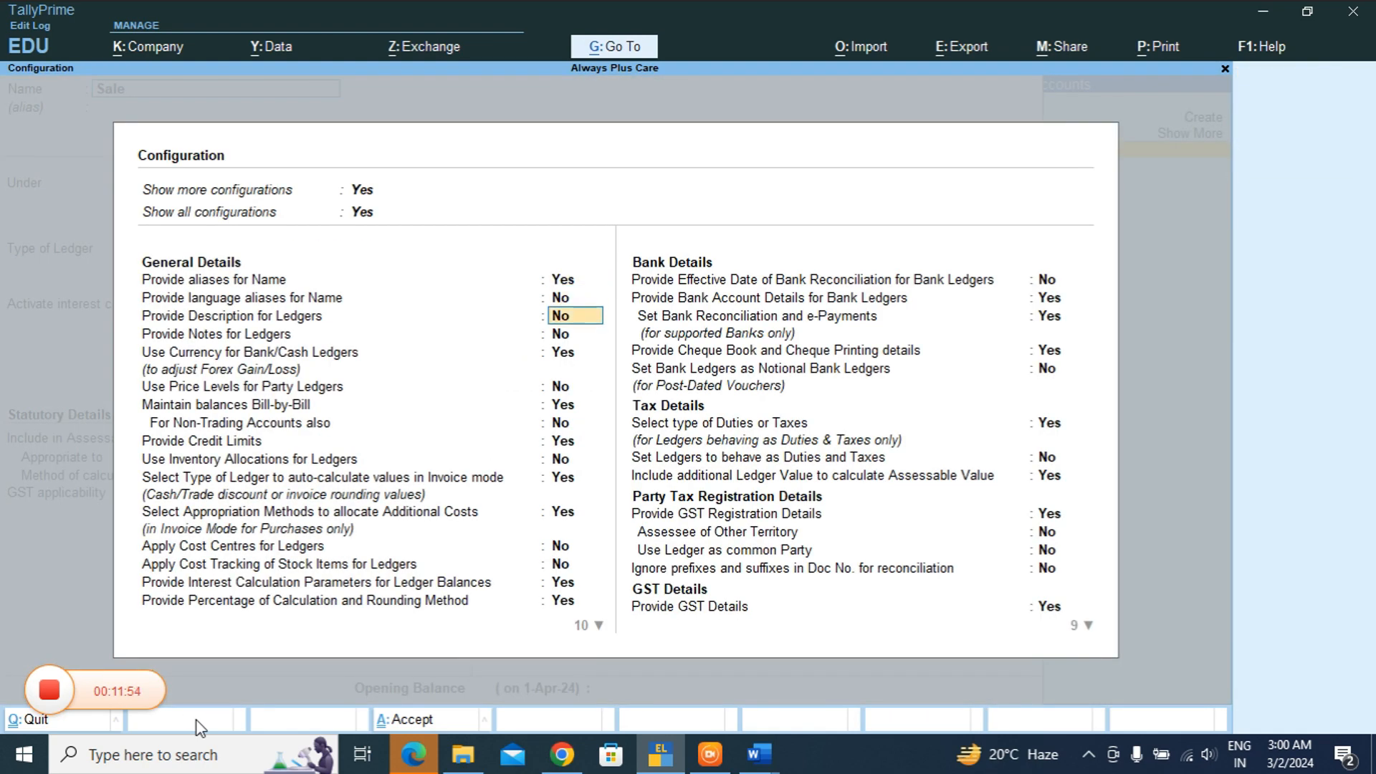
key("Down")
key("Down")
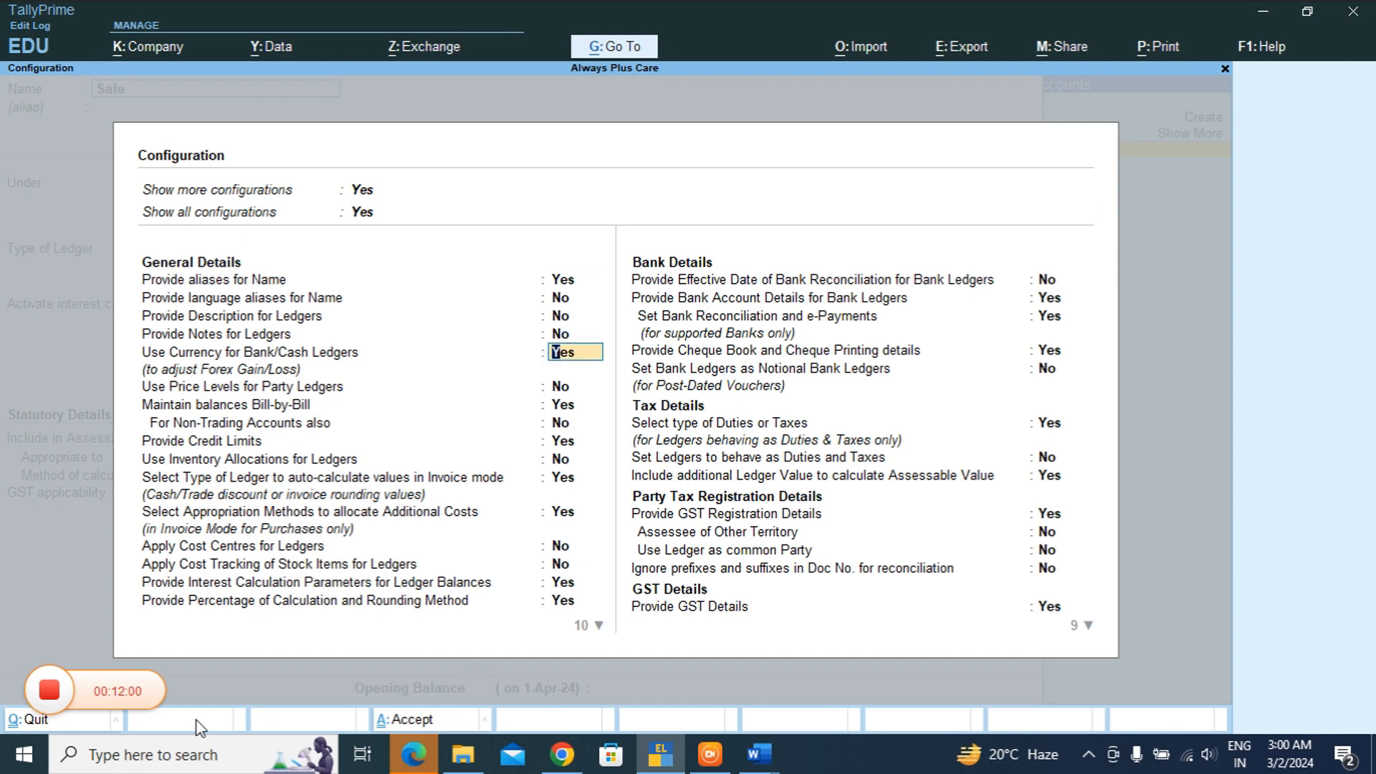
key("Down")
key("Down")
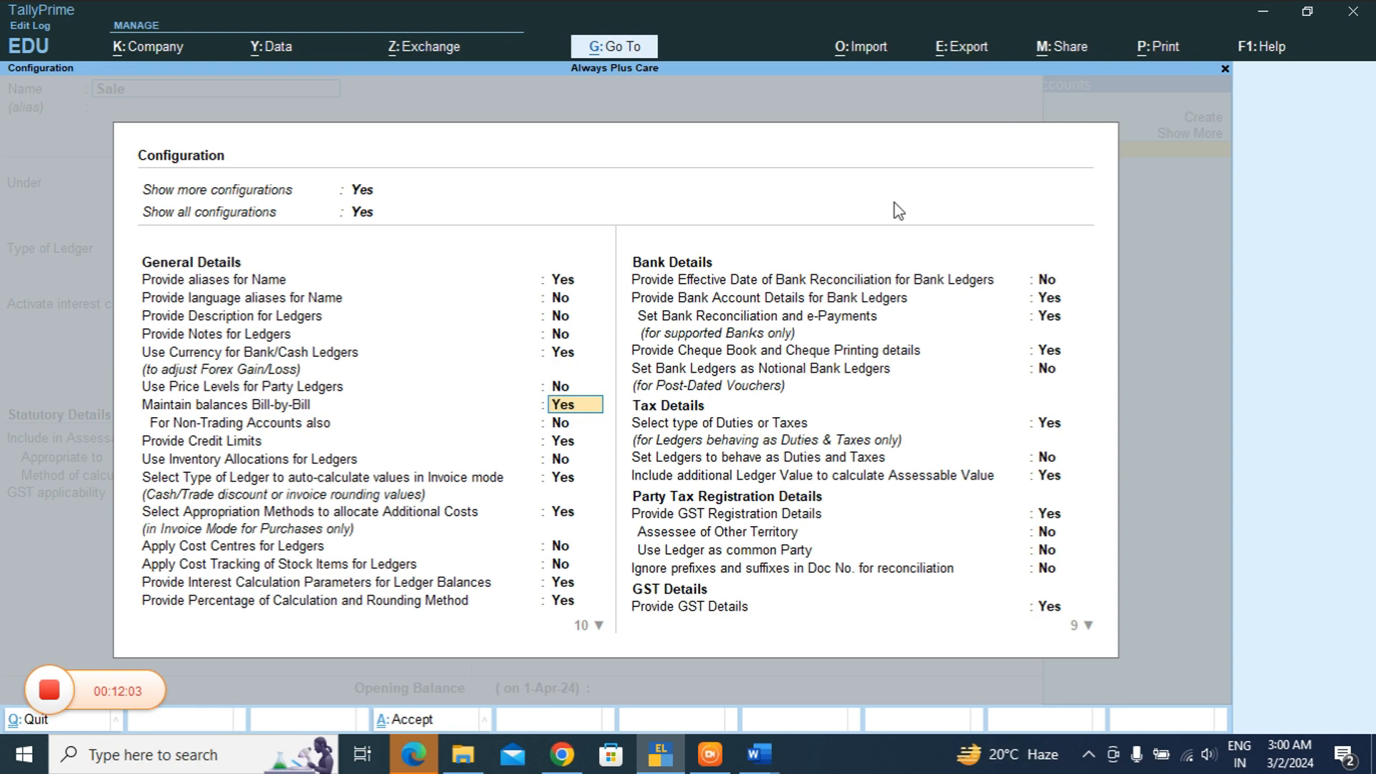
left_click(1050, 608)
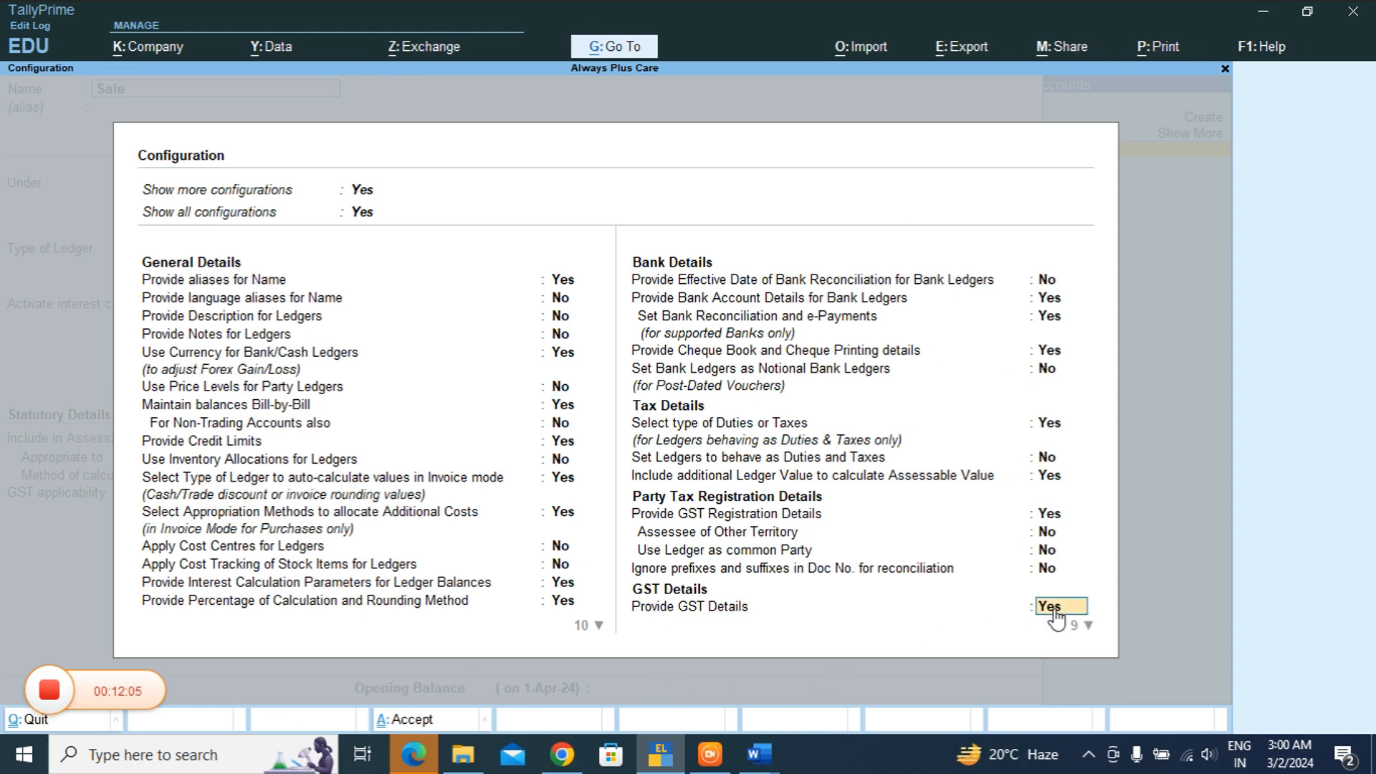
type("no")
key("Return")
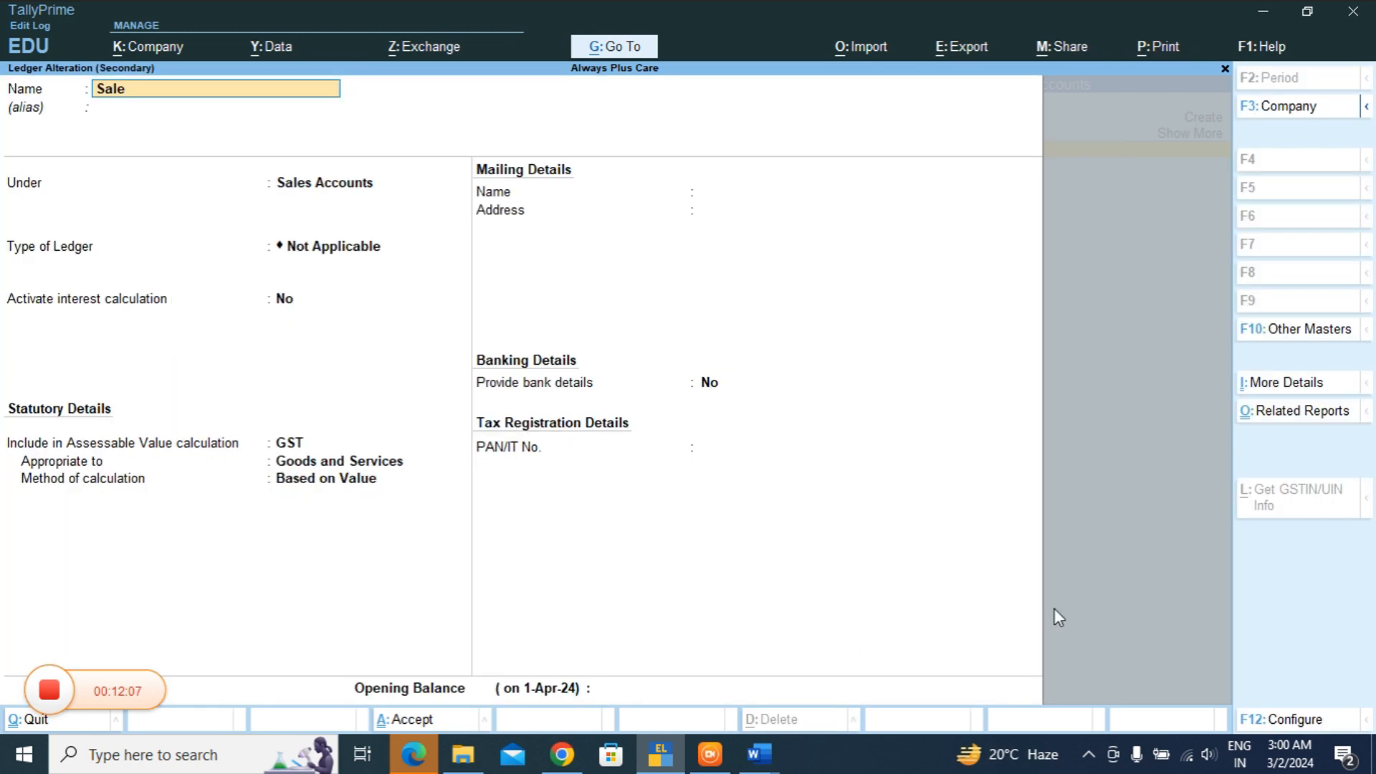
- Examine the general and party options in the ledger configuration and accept it without changes
key("F12")
key("Down")
key("Down")
key("Down")
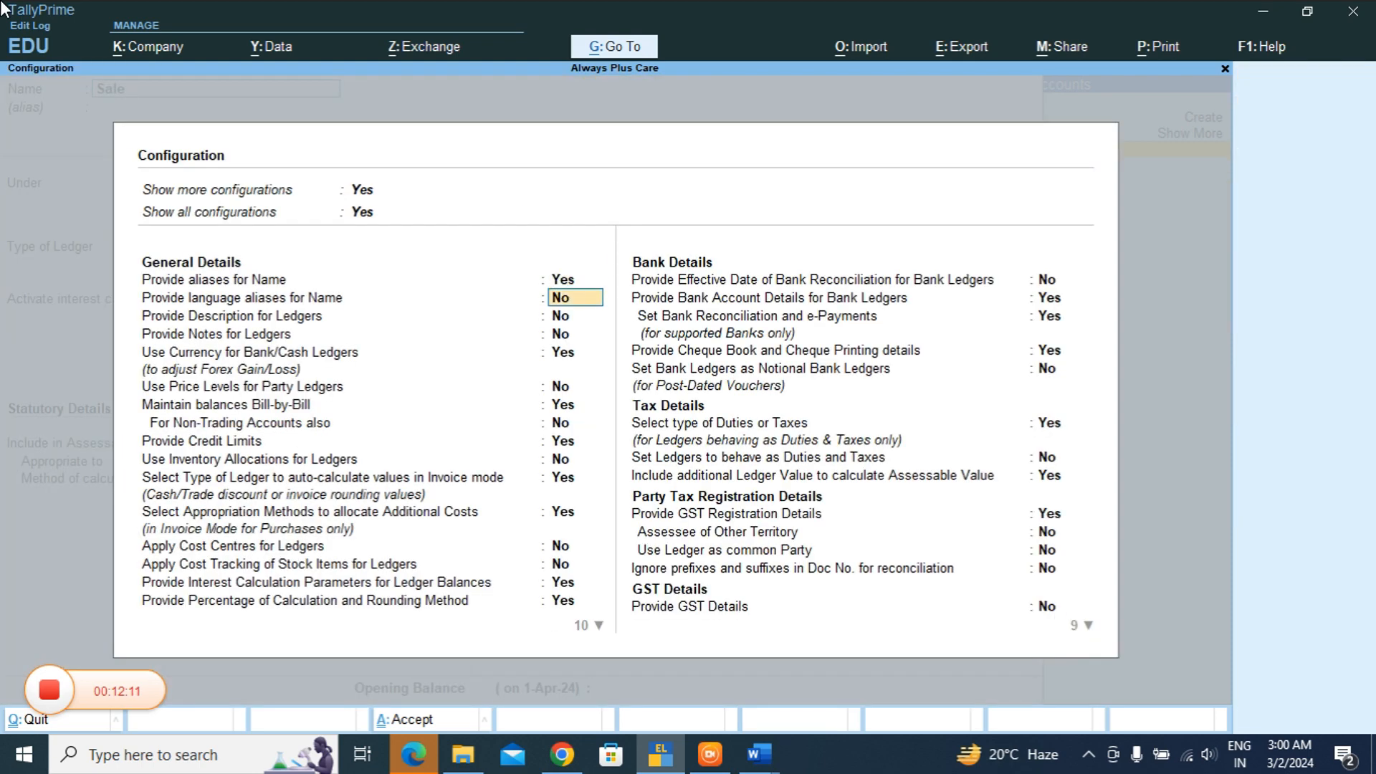
key("Down")
key("Down")
key("Down")
key("Down")
key("Down")
key("Down")
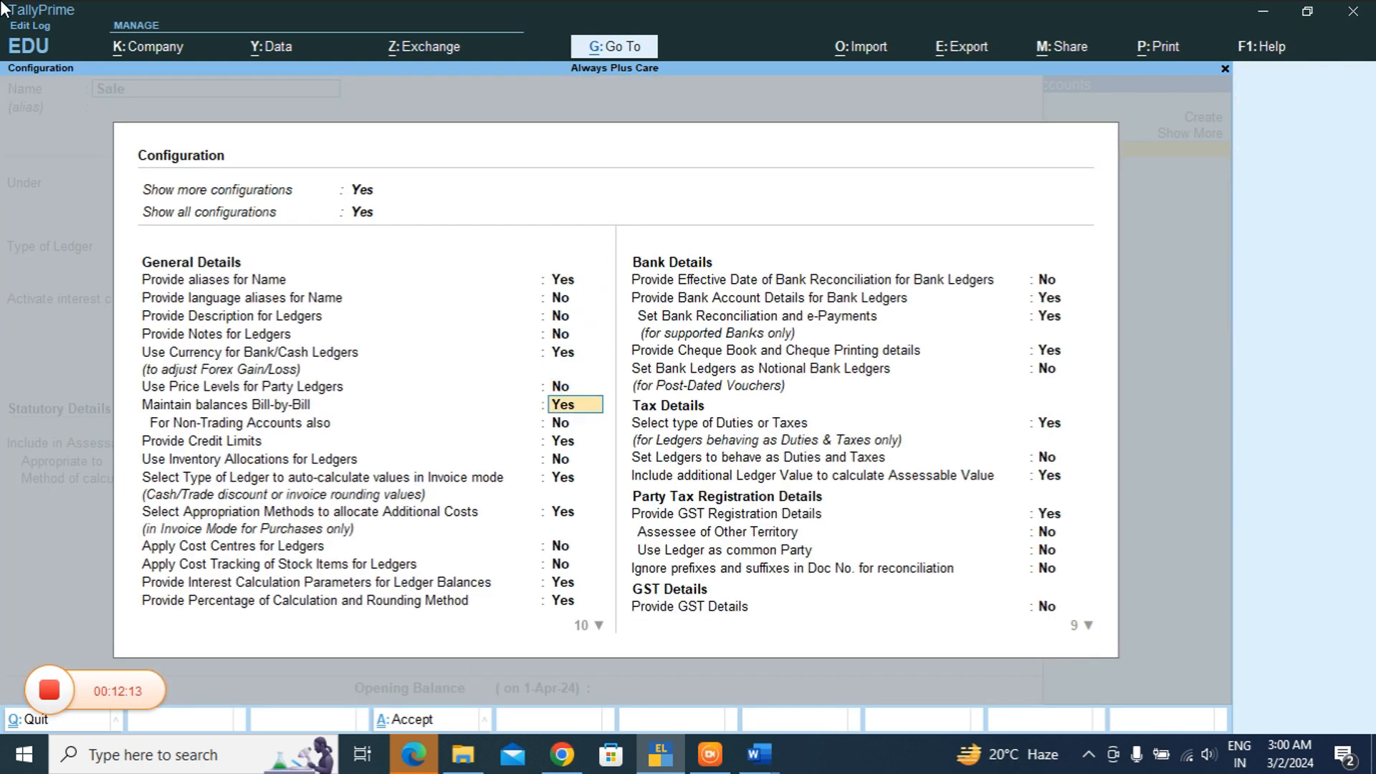
key("Down")
key("Down")
key("Down")
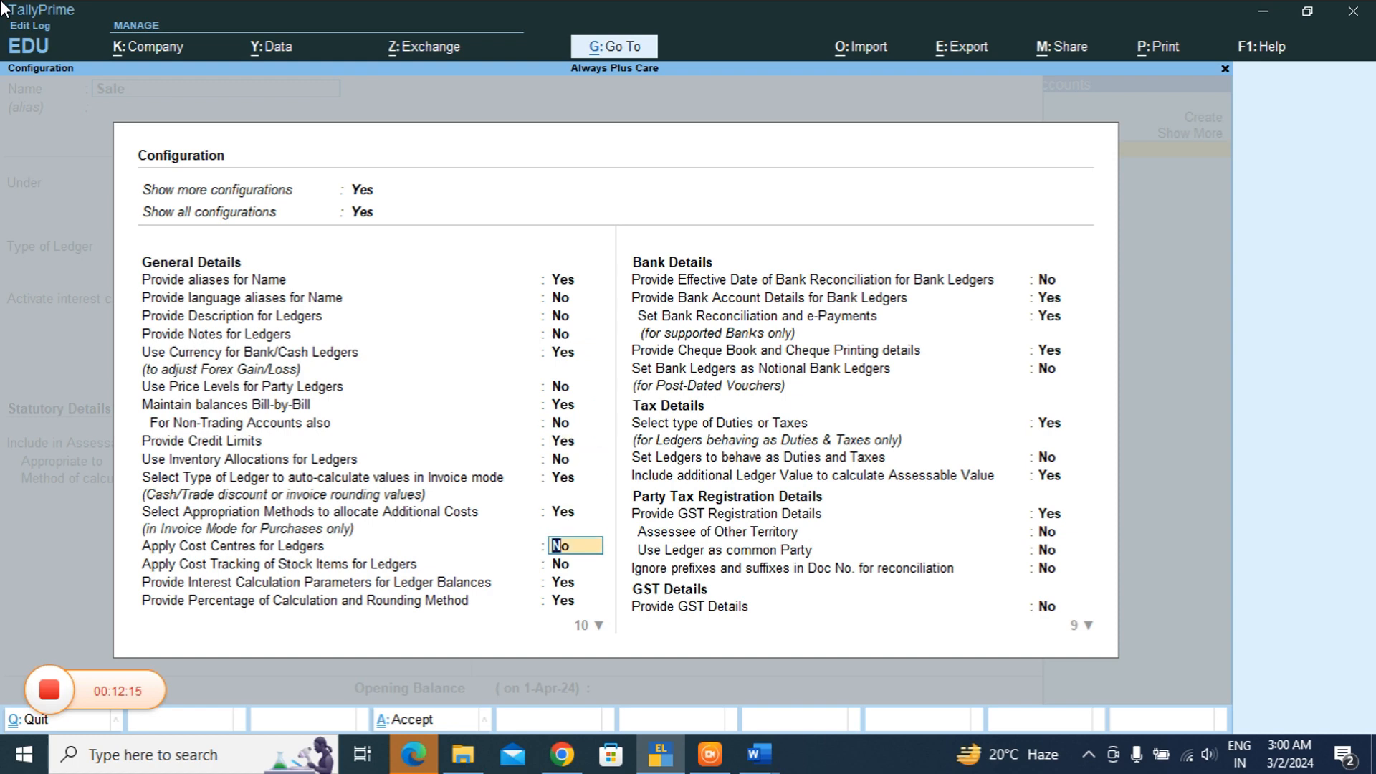
key("Down")
key("Down")
key("Down")
key("Down")
key("Down")
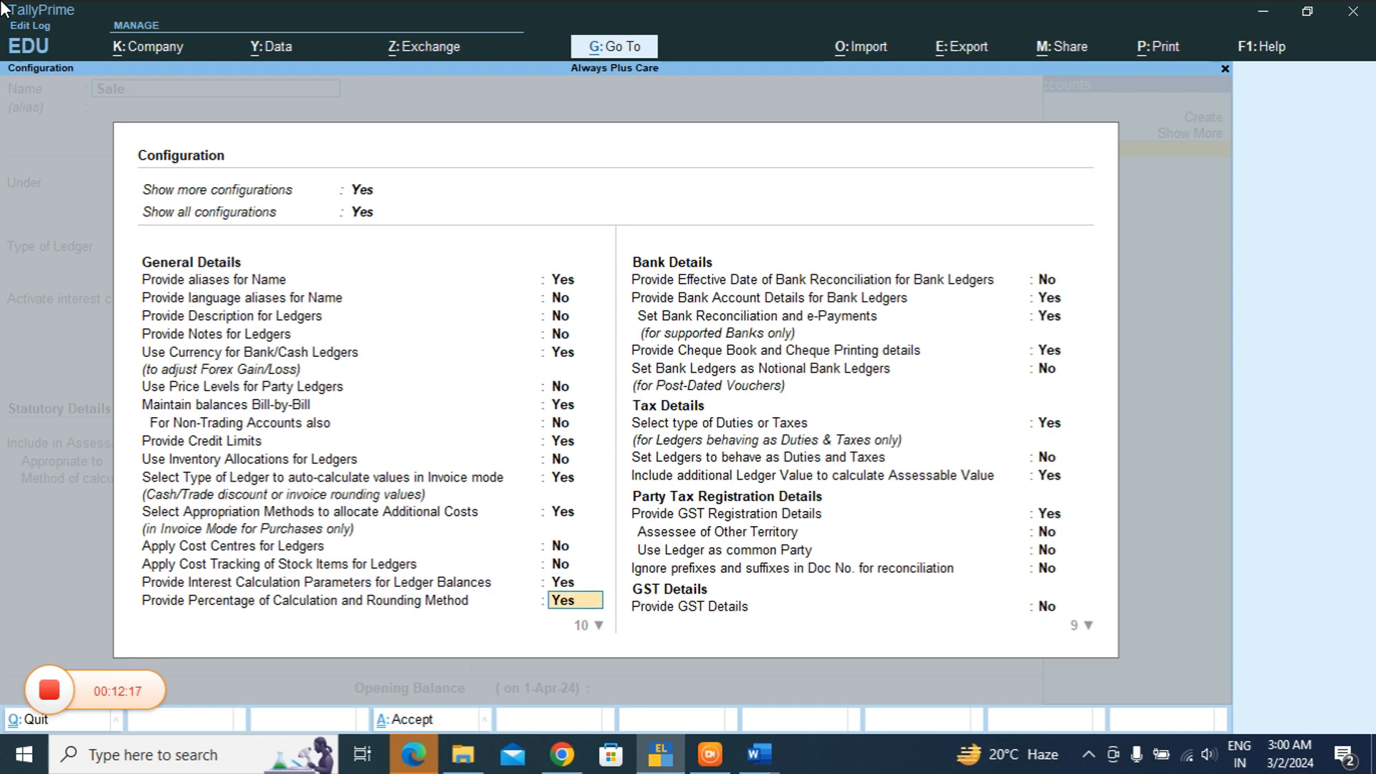
key("Down")
key("Down")
key("Down")
key("Down")
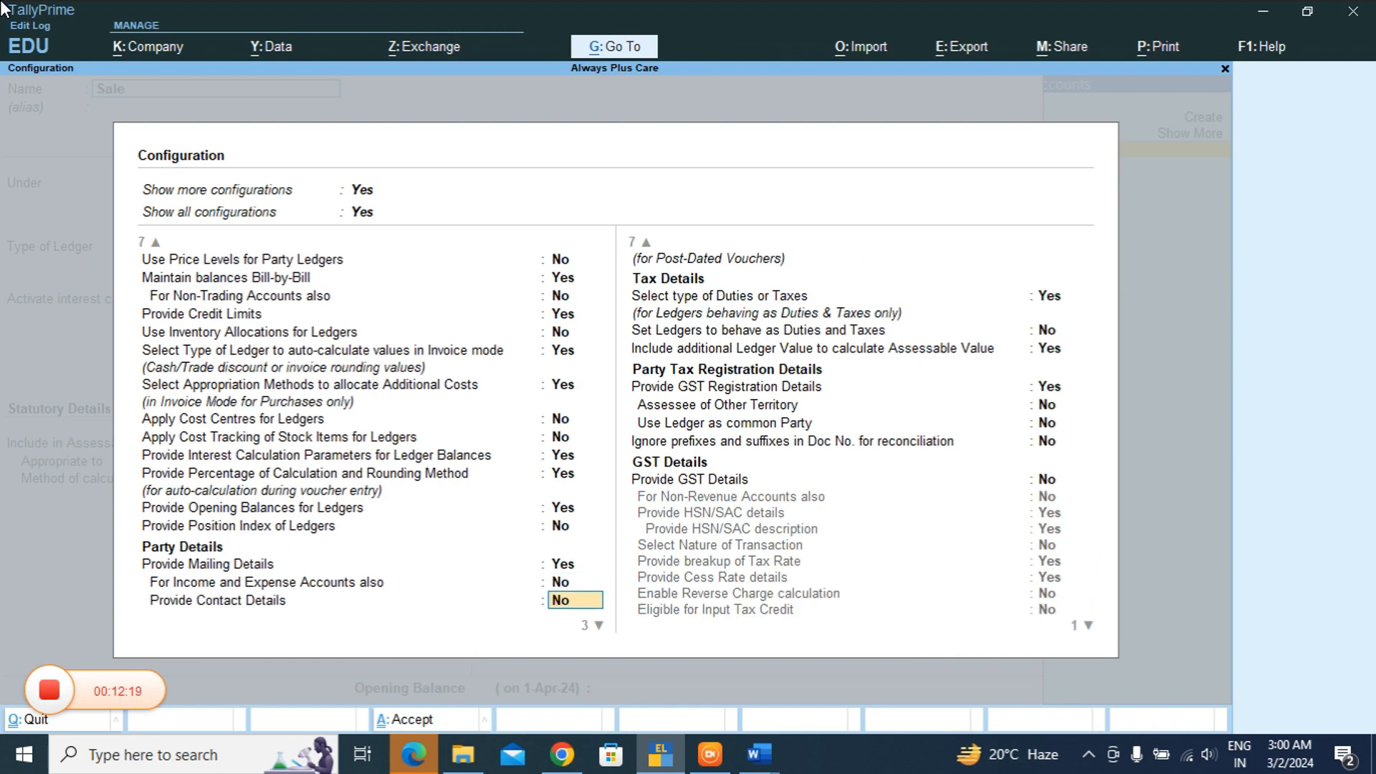
key("Down")
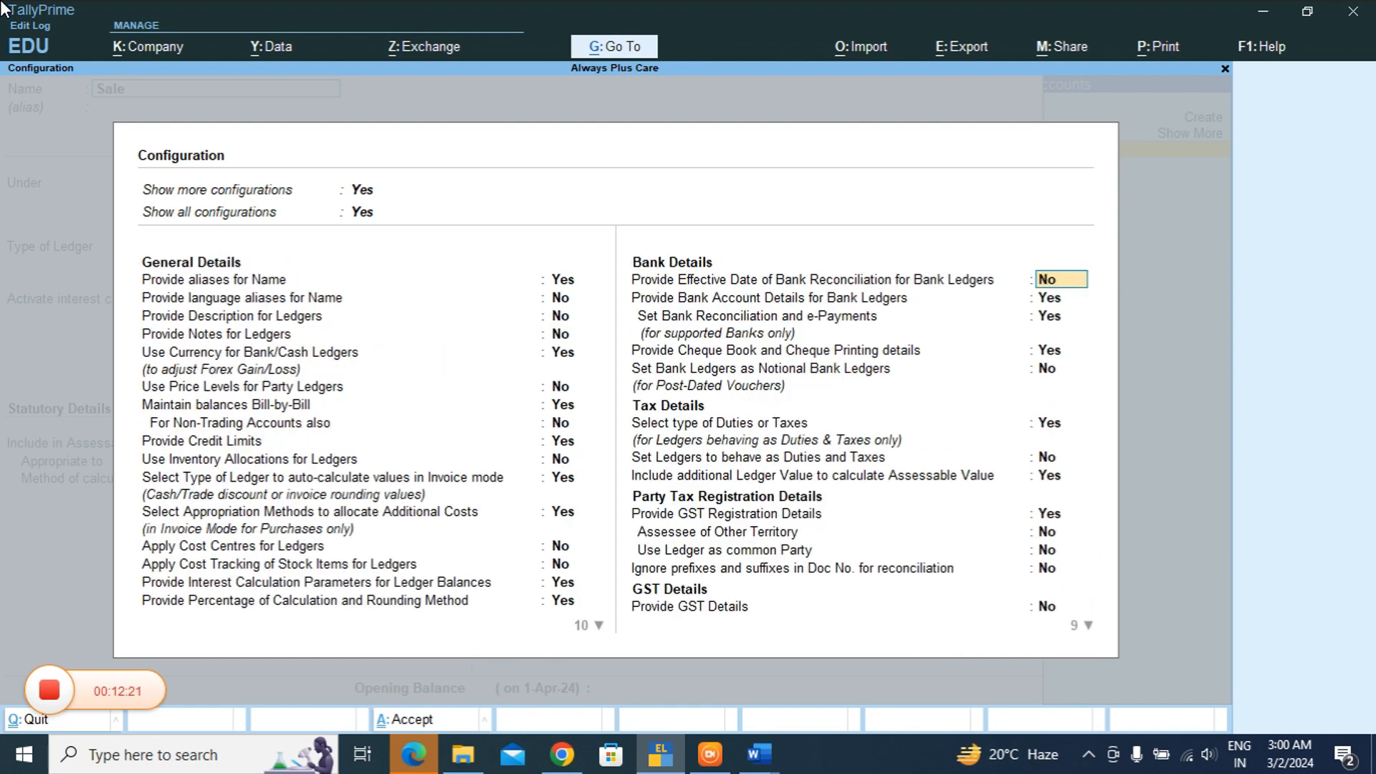
key("ctrl+a")
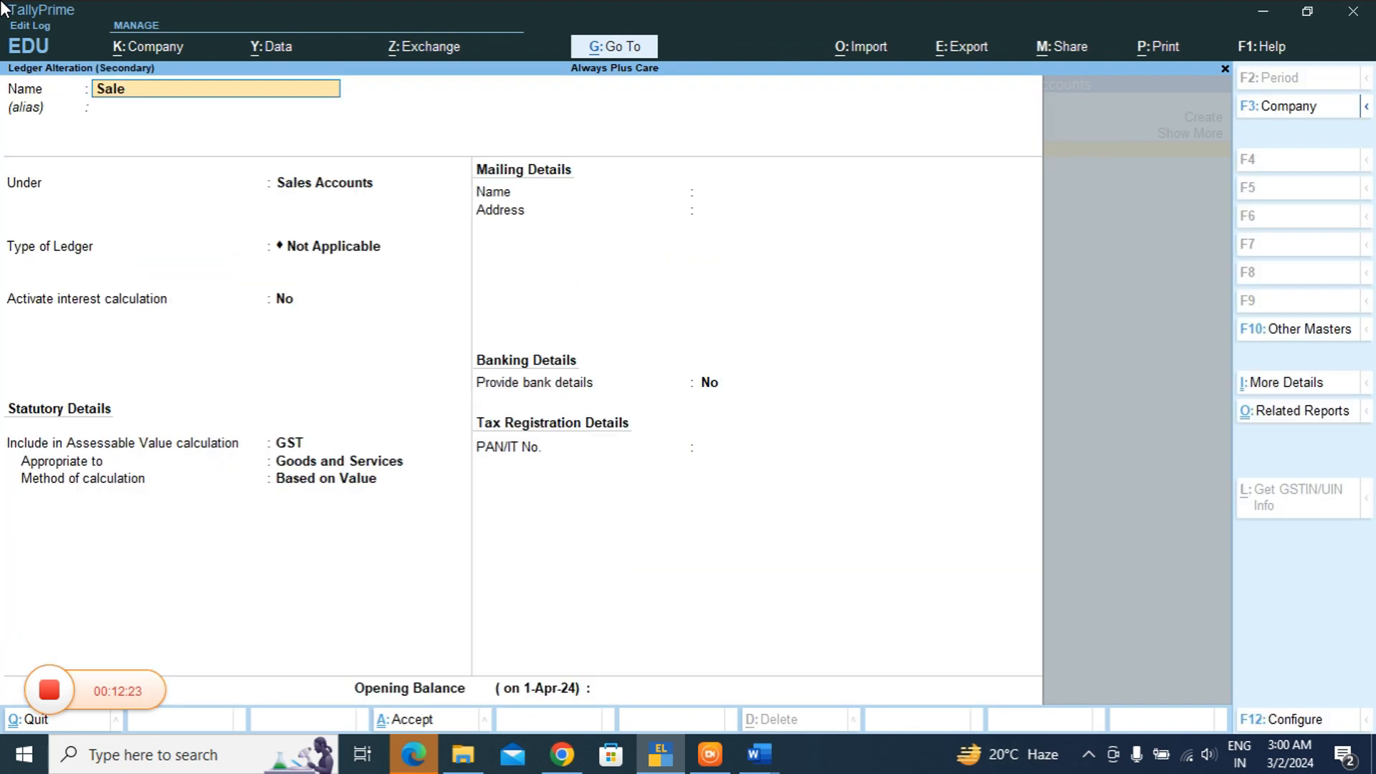
- Quit the Sale ledger alteration and return to the sales voucher
key("Escape")
key("Escape")
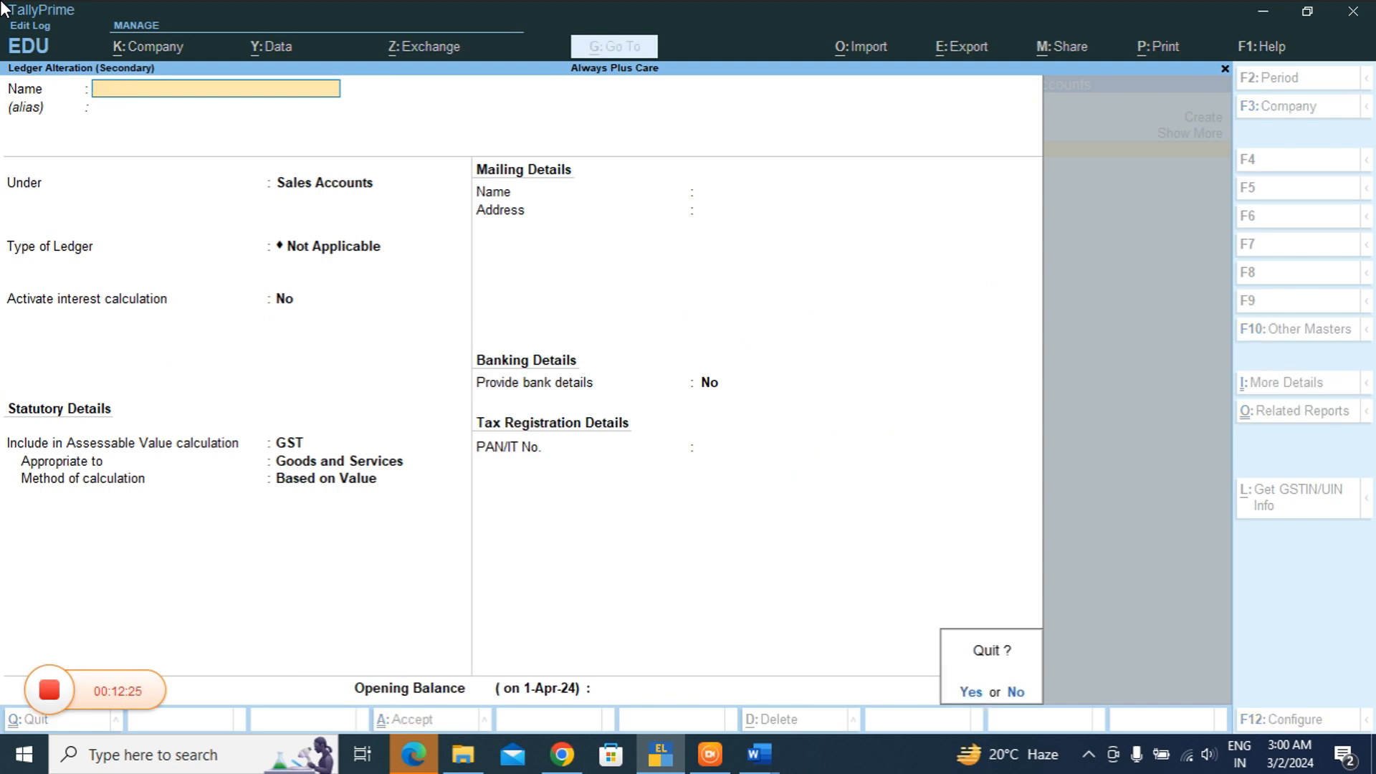
key("Return")
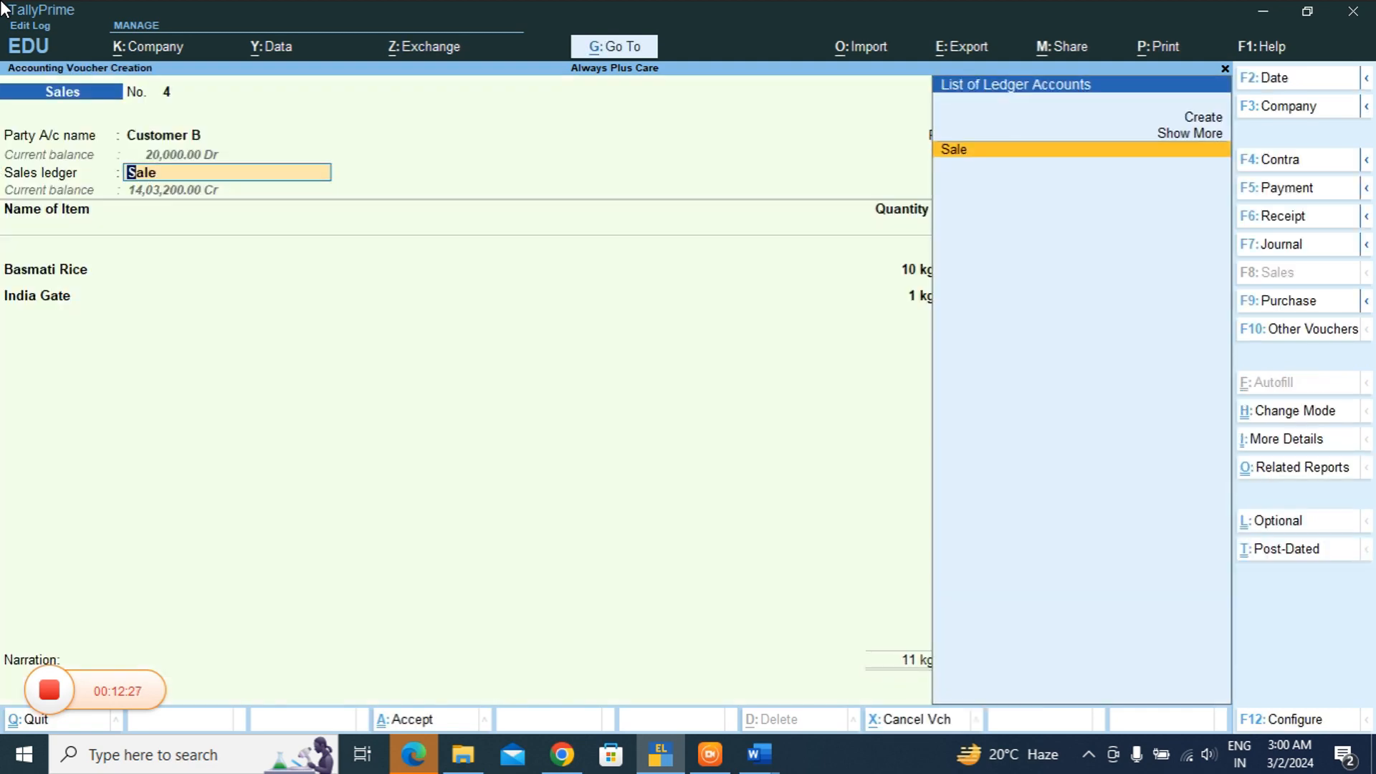
- Switch the voucher type to Purchase, choose Supplier A as the party account, and accept its party details
key("F9")
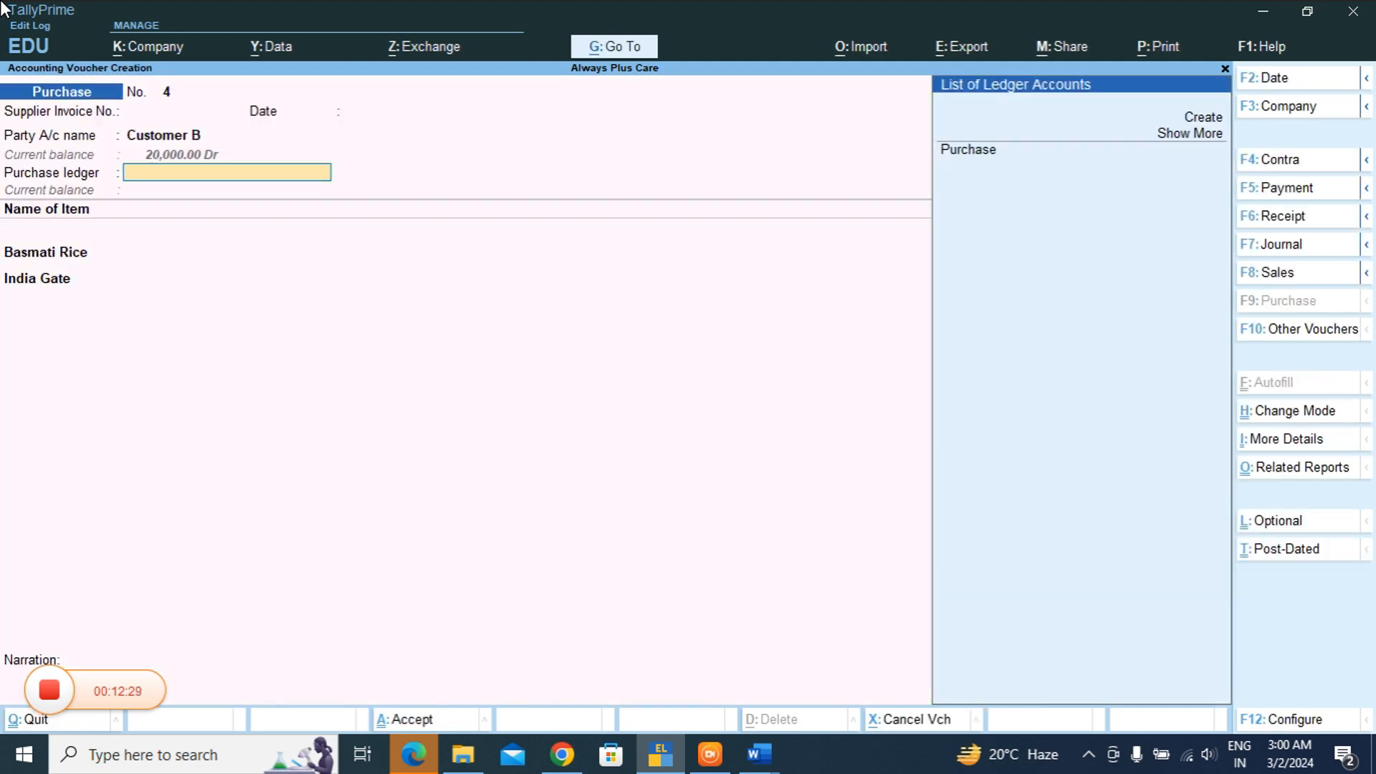
key("BackSpace")
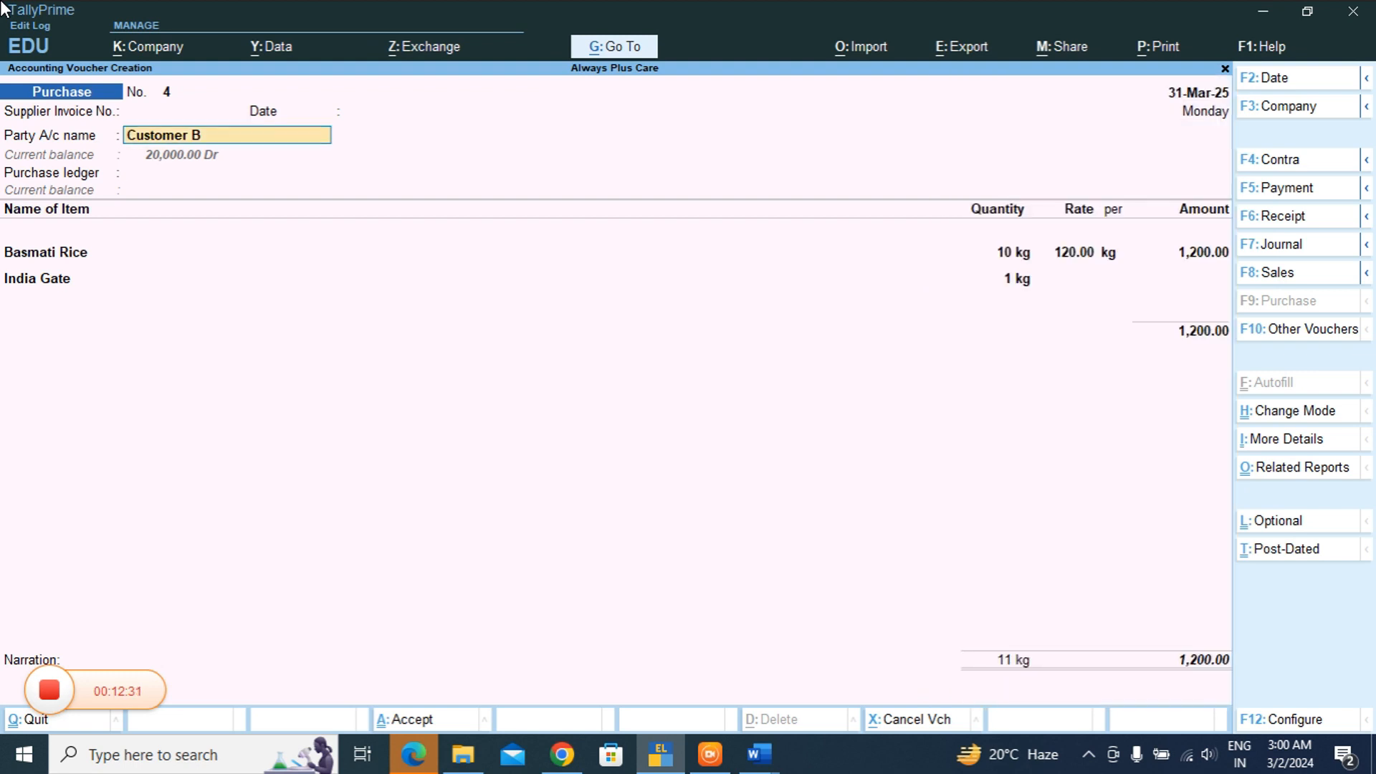
key("BackSpace")
key("Down")
key("Down")
key("Down")
key("Down")
key("Down")
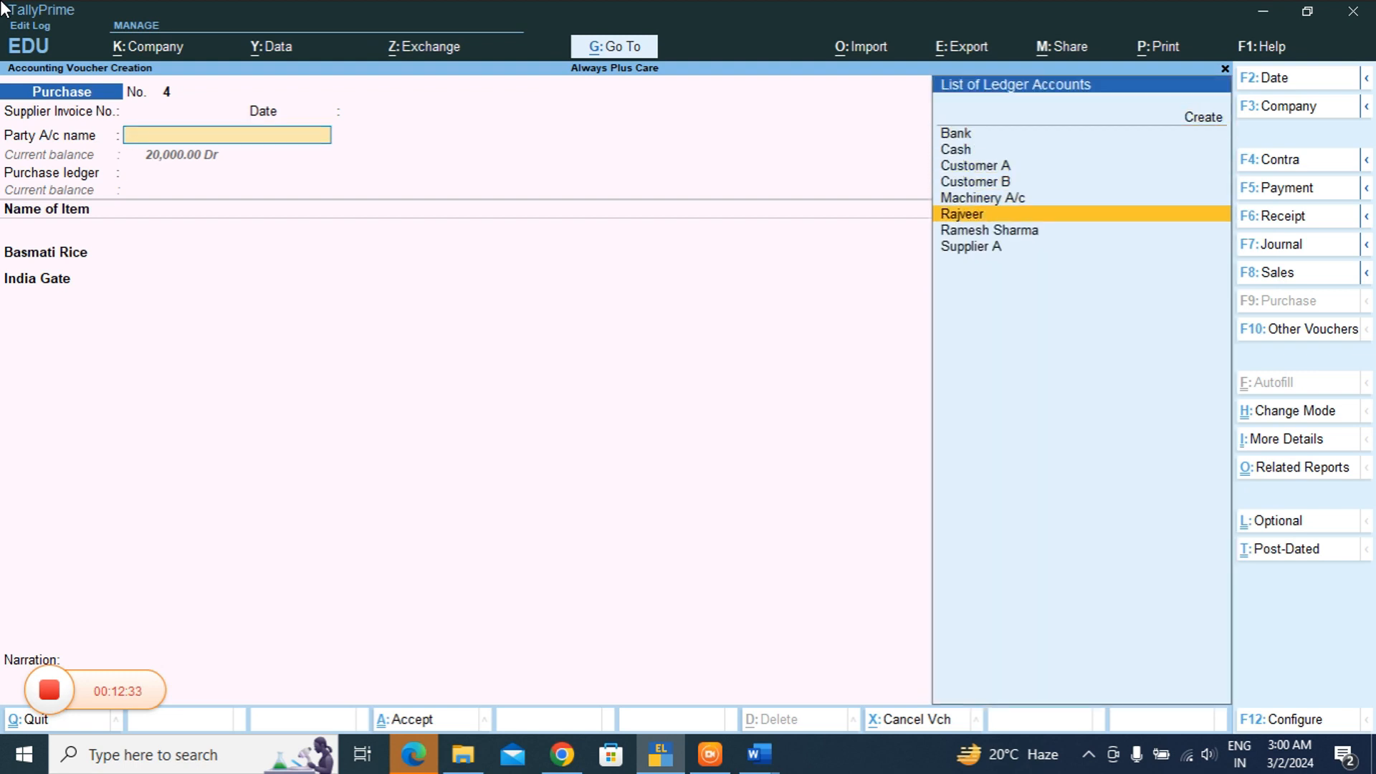
key("Down")
key("Down")
key("Return")
key("ctrl+a")
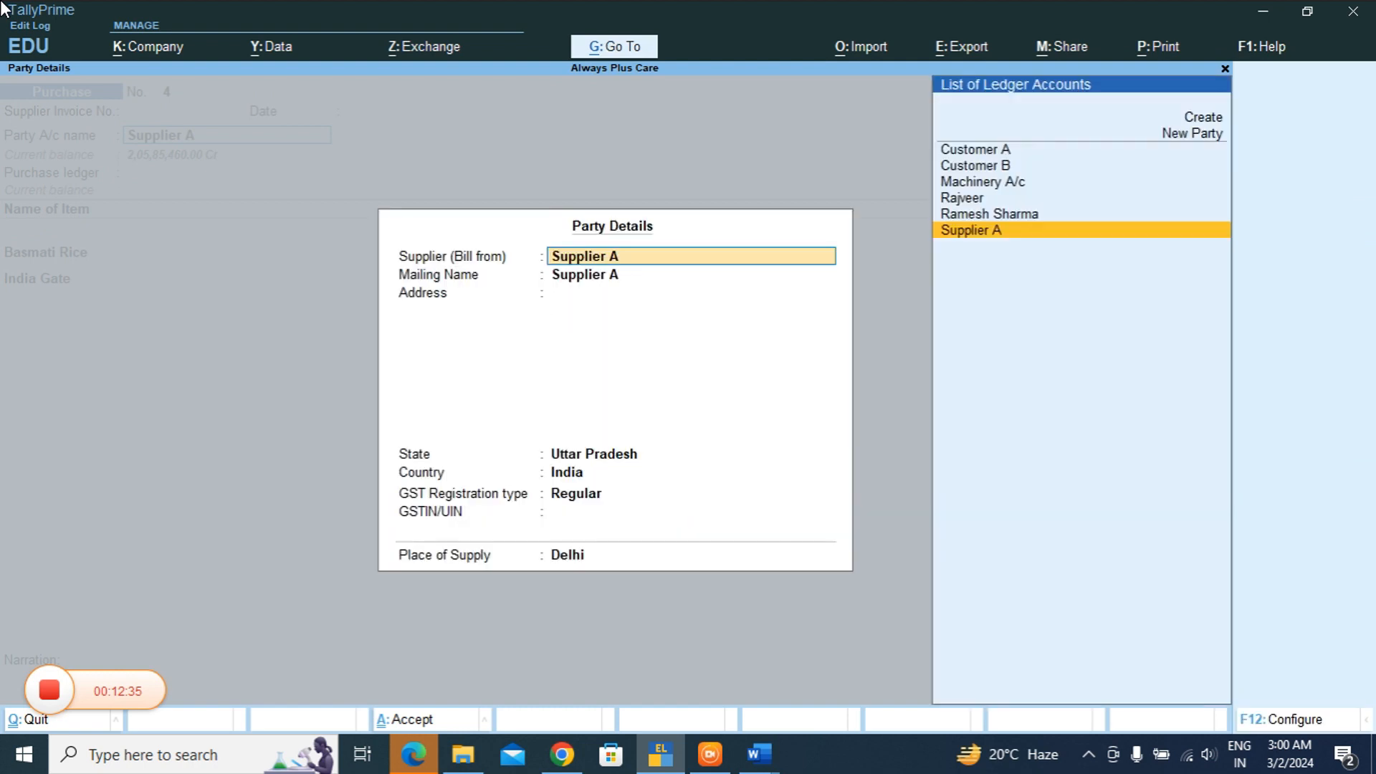
key("ctrl+a")
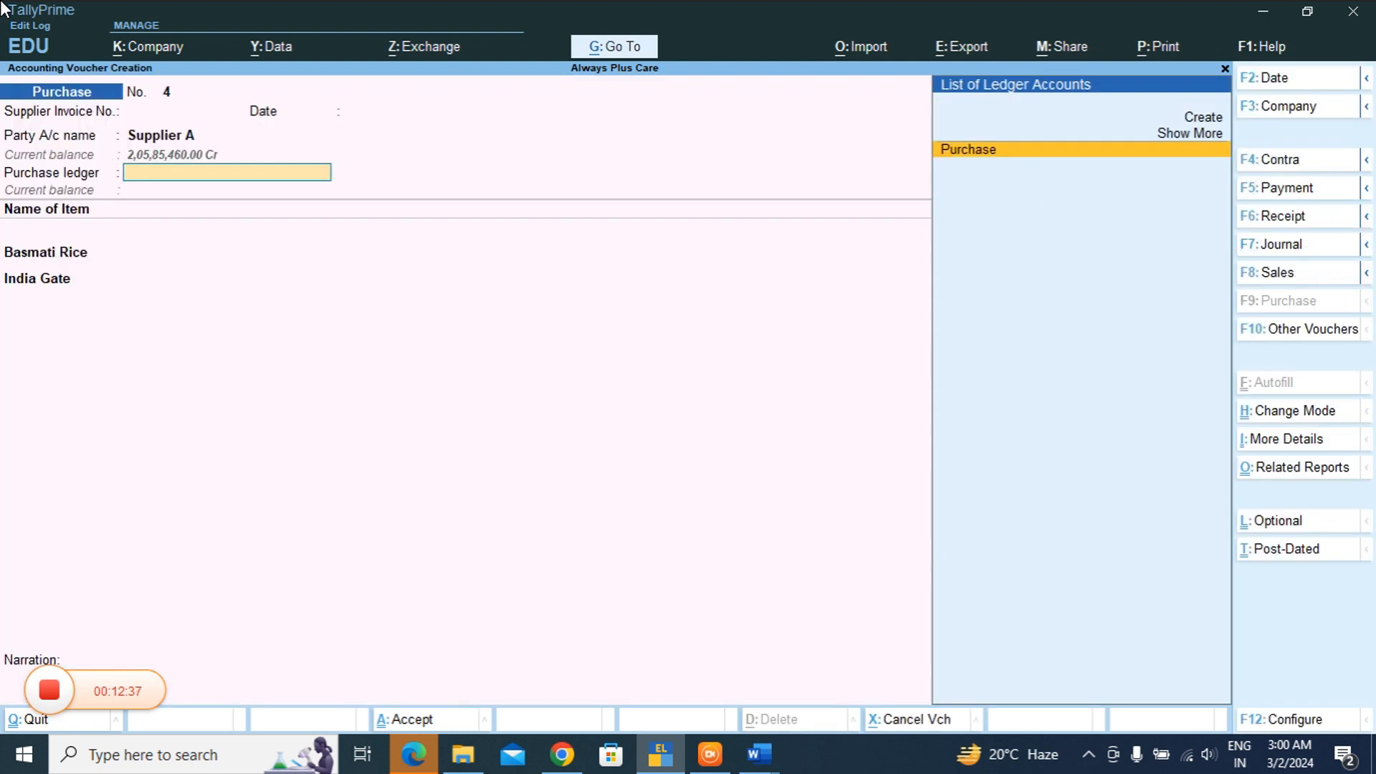
- Choose Purchase as the purchase ledger of the voucher
key("ctrl")
key("Return")
key("BackSpace")
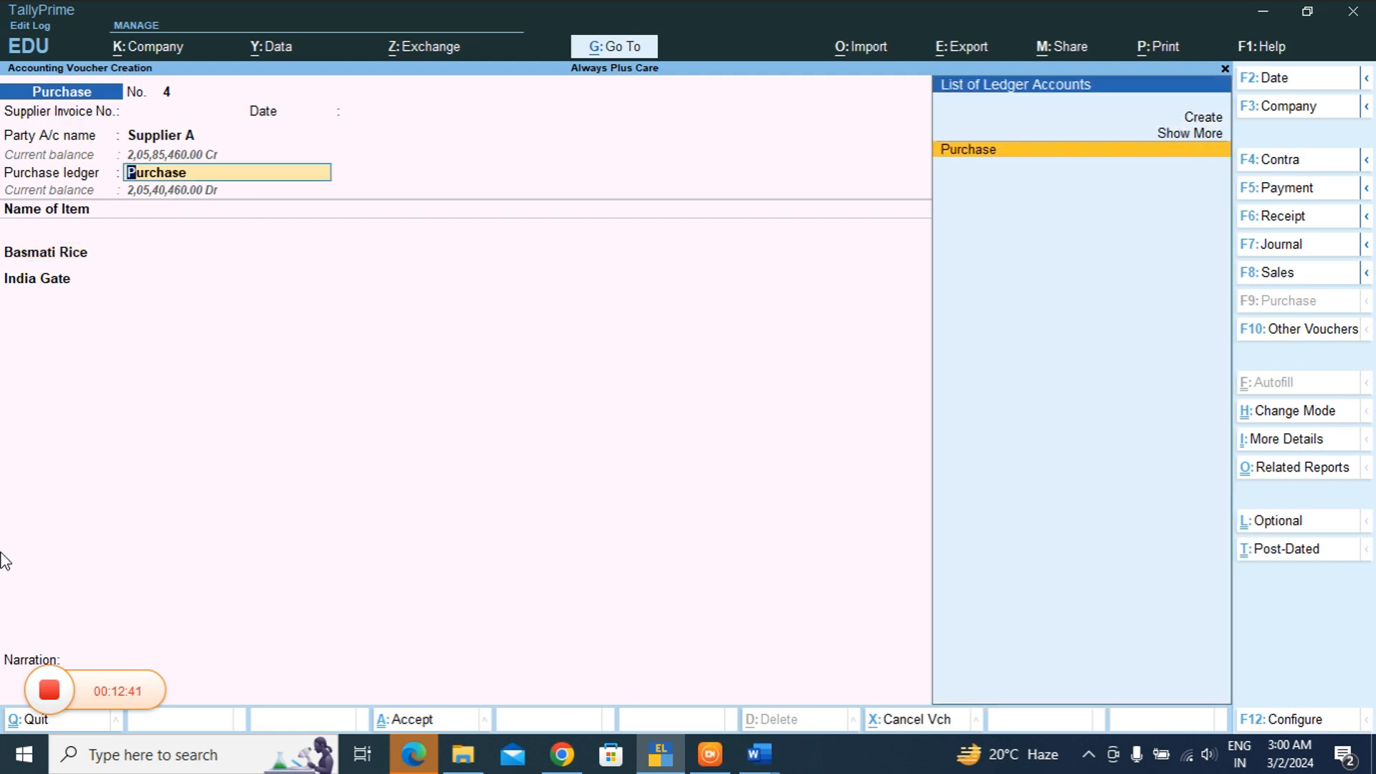
- Open the Purchase ledger for alteration from the voucher, look at its ledger configuration, and return to the purchase voucher without changes
key("ctrl+Return")
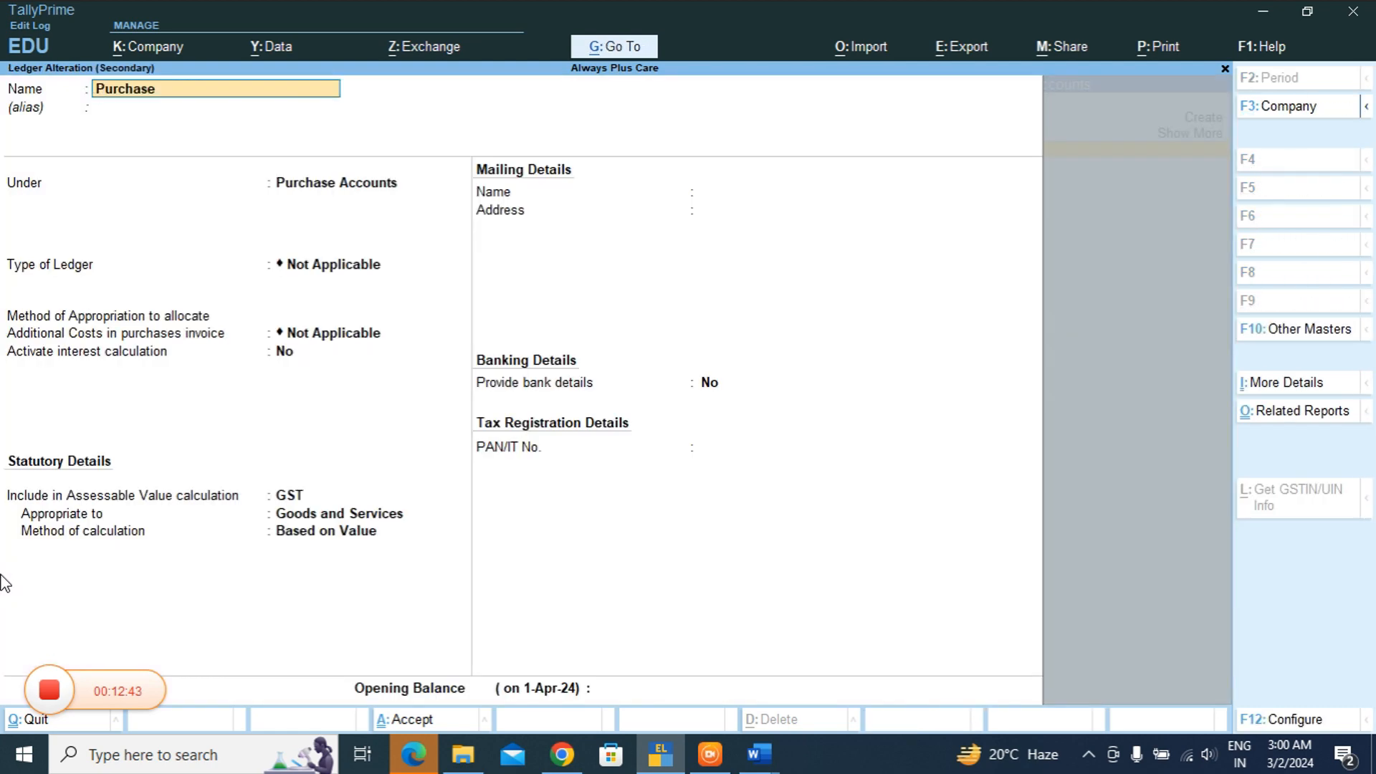
key("F12")
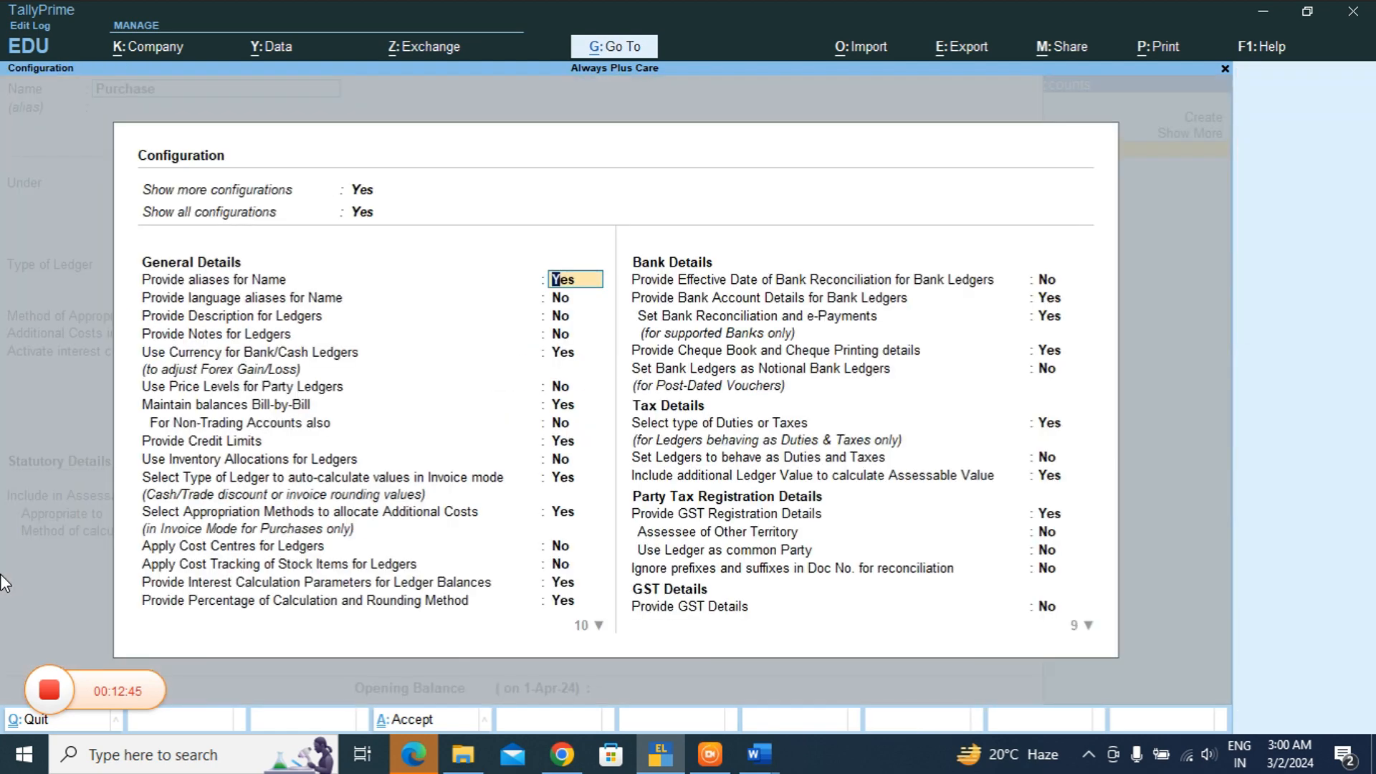
key("BackSpace")
key("Escape")
key("Escape")
key("Escape")
key("Return")
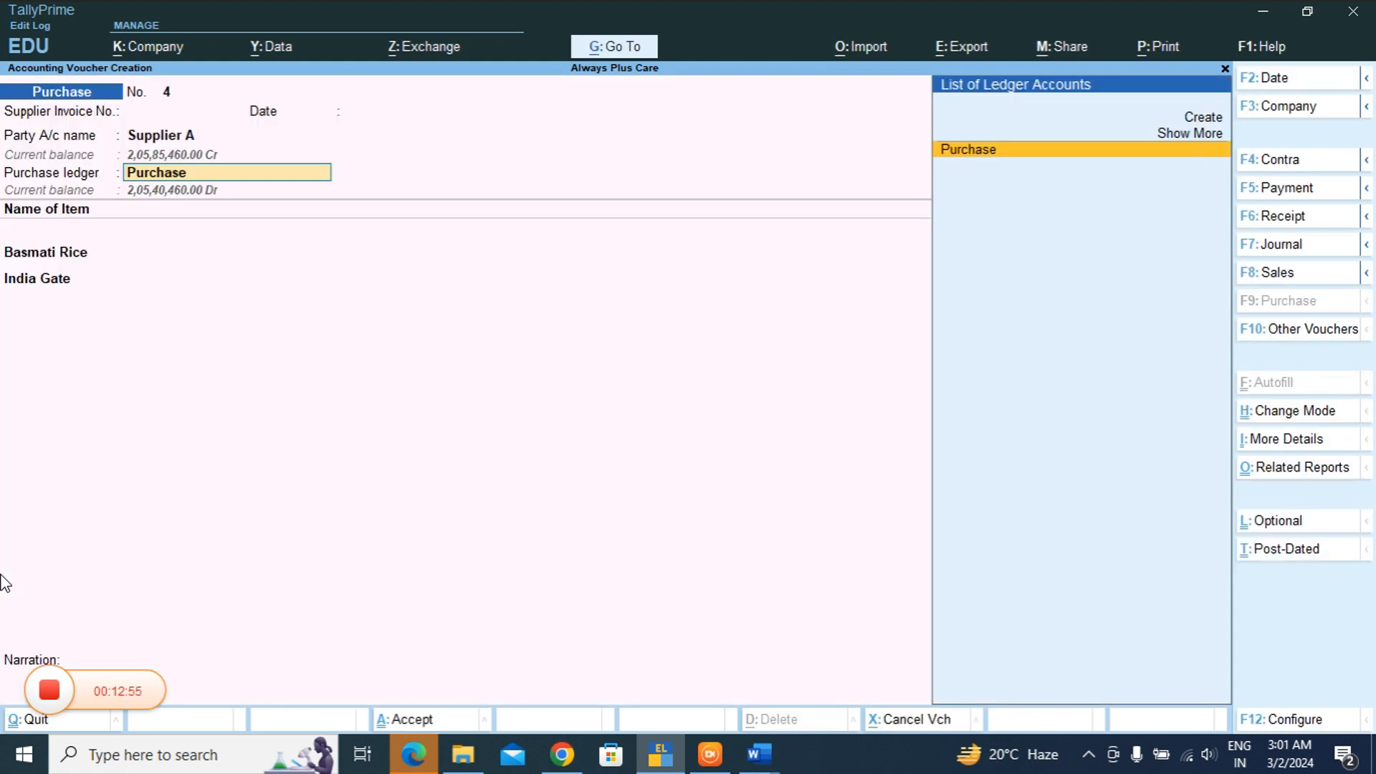
- Accept the Basmati Rice allocation of 10 kg at 120.00 per kg in Kolkata and move to India Gate's Delhi allocation
key("Return")
key("Return")
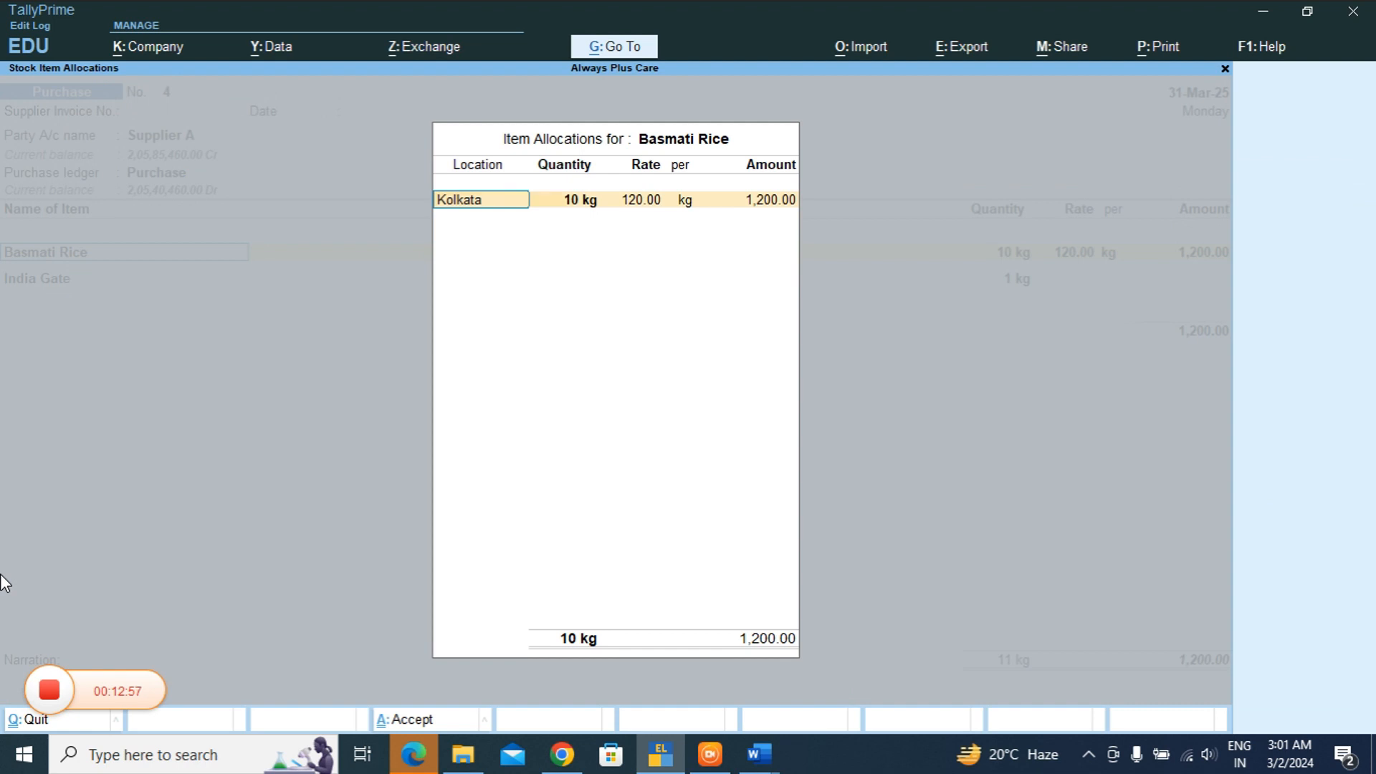
key("Return")
key("Return")
key("Return")
key("Return")
key("Return")
key("Return")
key("Return")
key("Return")
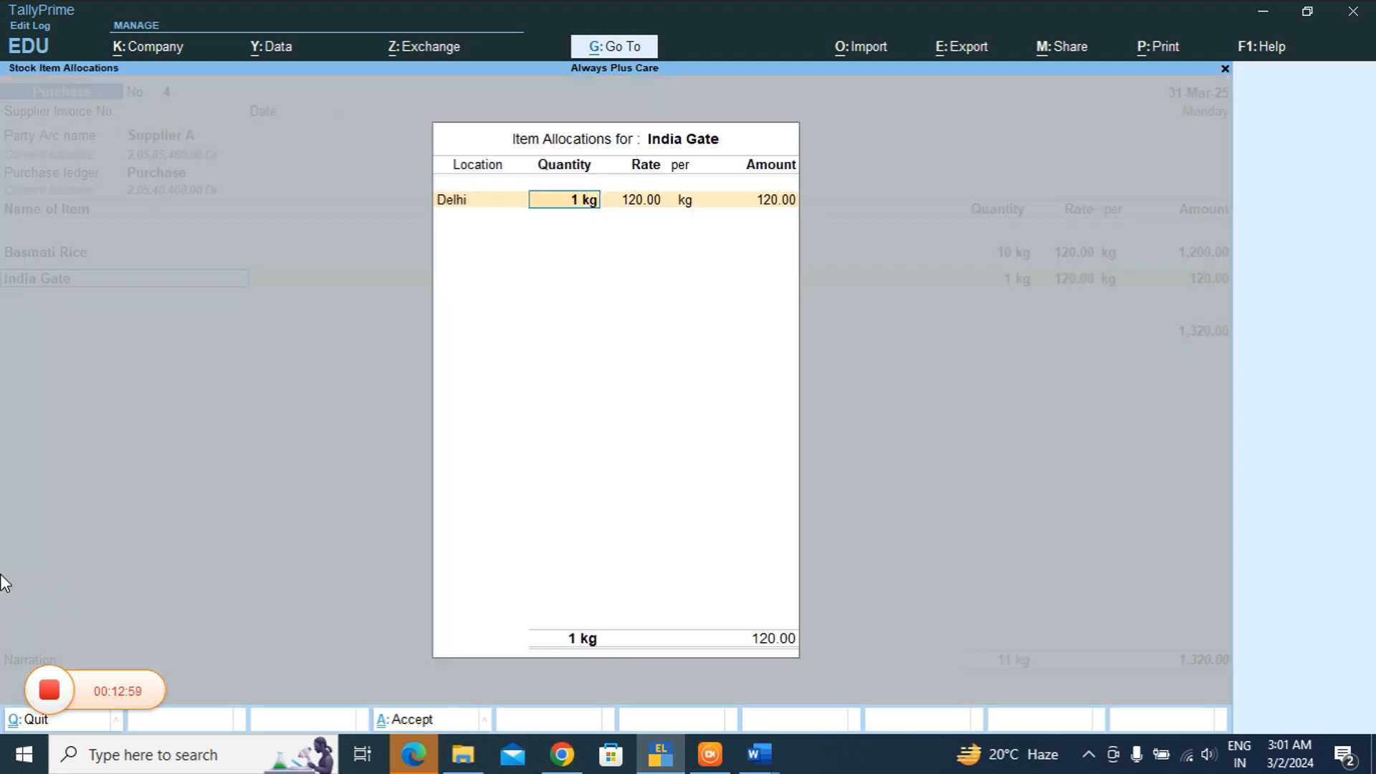
- Clear the rate of the 1 kg India Gate allocation in Delhi
key("Return")
key("Return")
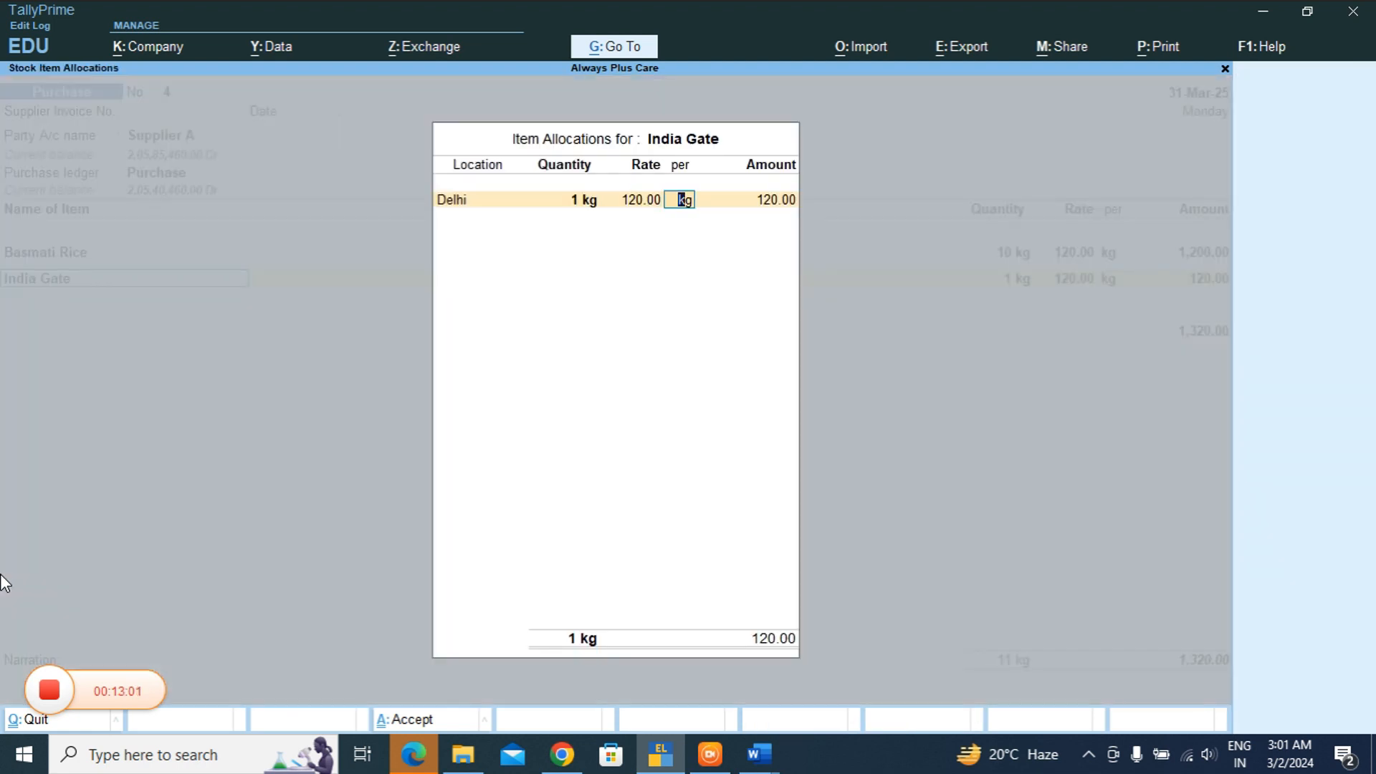
key("BackSpace")
key("BackSpace")
key("BackSpace")
key("BackSpace")
key("BackSpace")
key("BackSpace")
key("BackSpace")
type("1")
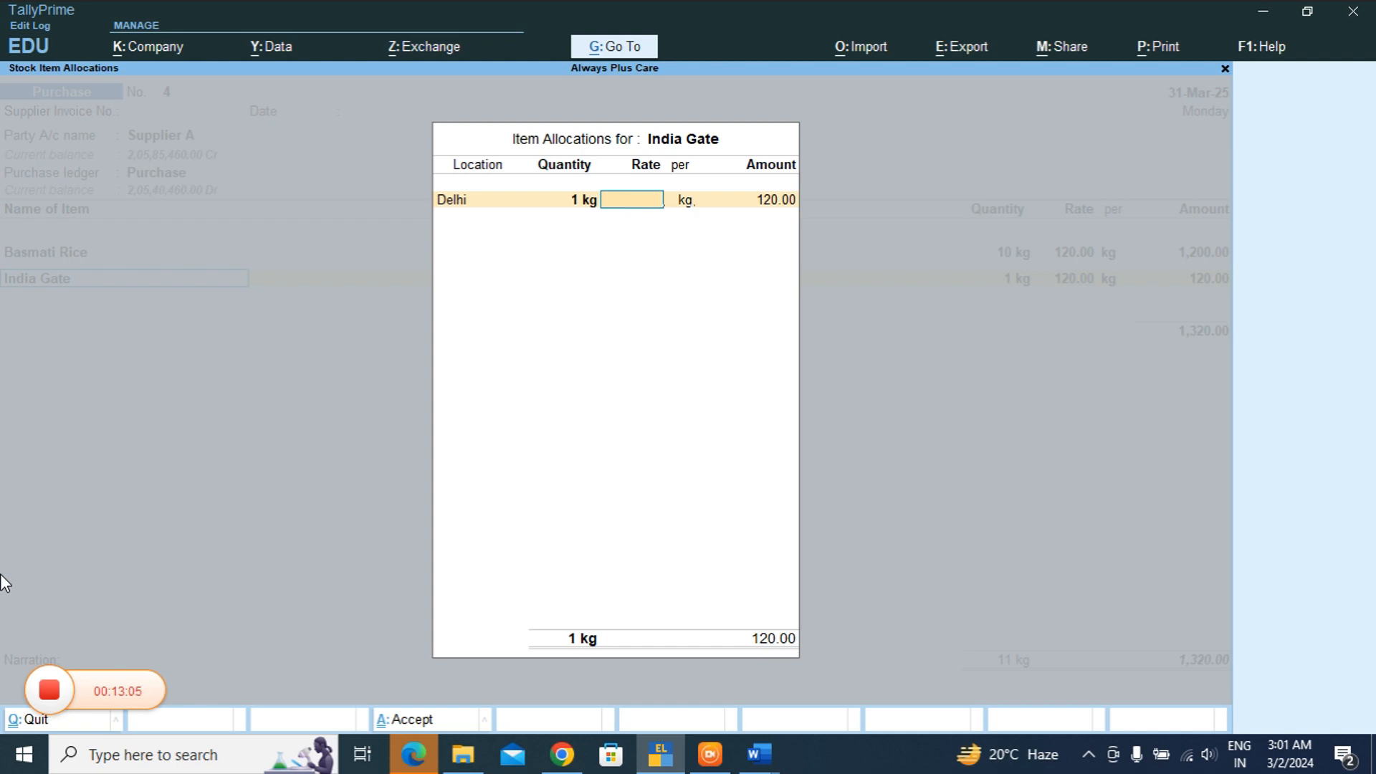
- Accept the India Gate allocation, end the item list, leave the narration empty, and save the purchase voucher
key("Return")
key("Return")
key("Return")
key("Return")
key("Return")
key("Return")
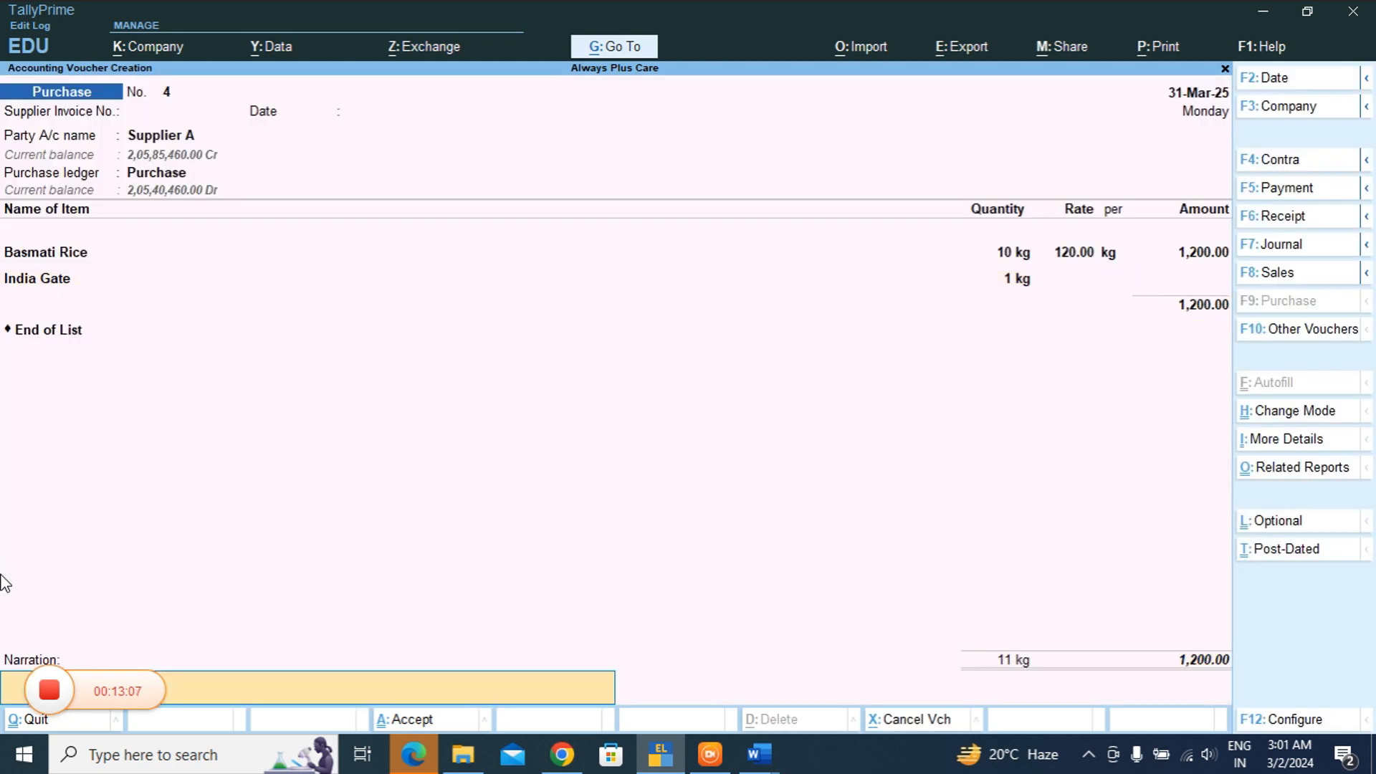
key("Return")
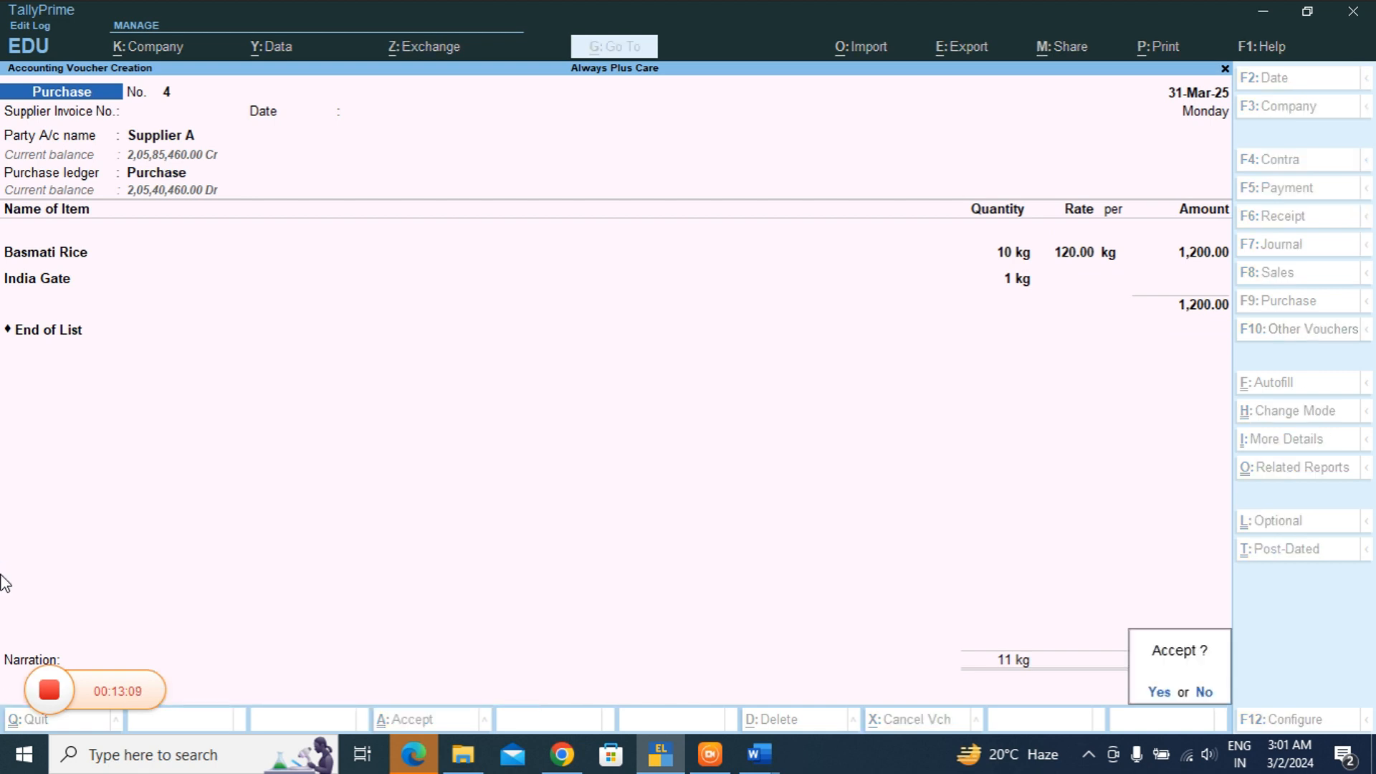
key("y")
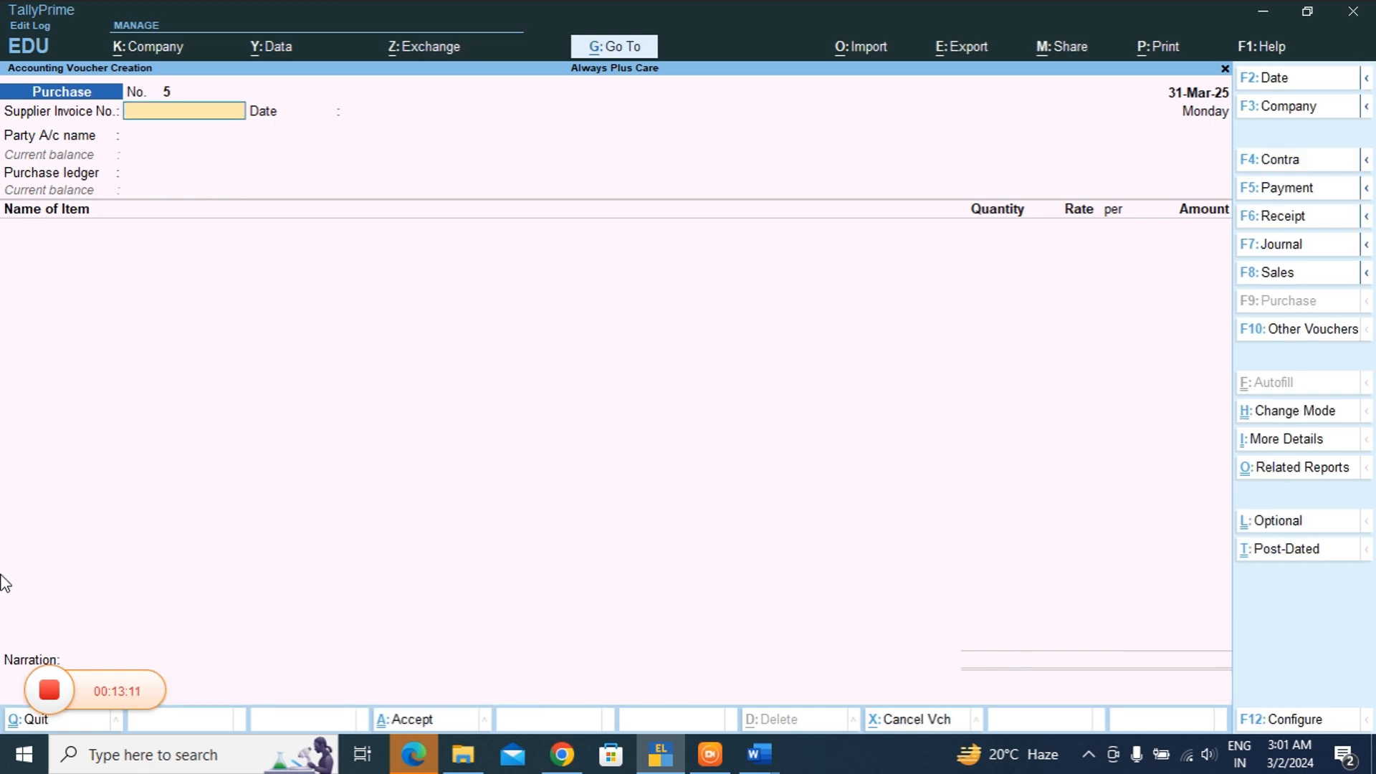
- Reopen the previously saved purchase voucher, look at its voucher configuration, and accept the voucher again without changes
key("Page_Up")
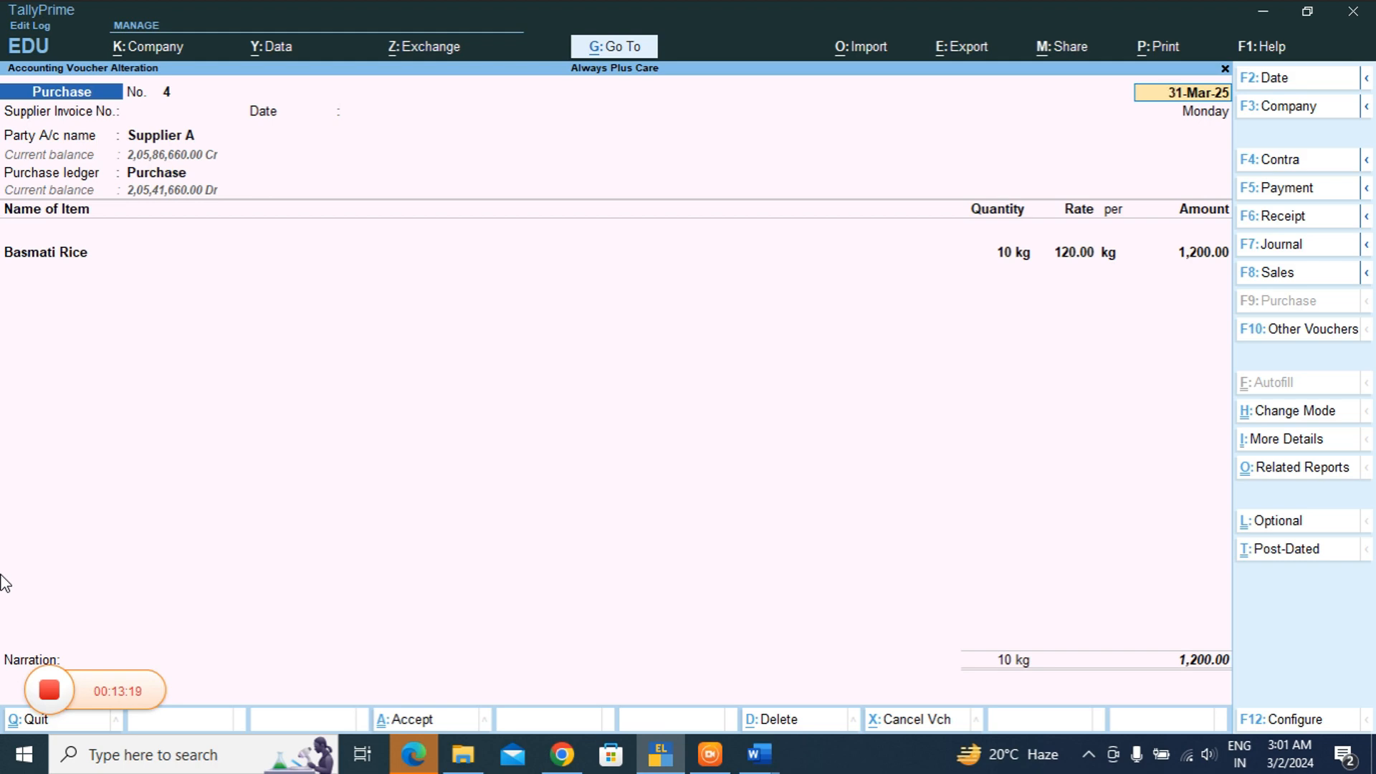
key("F12")
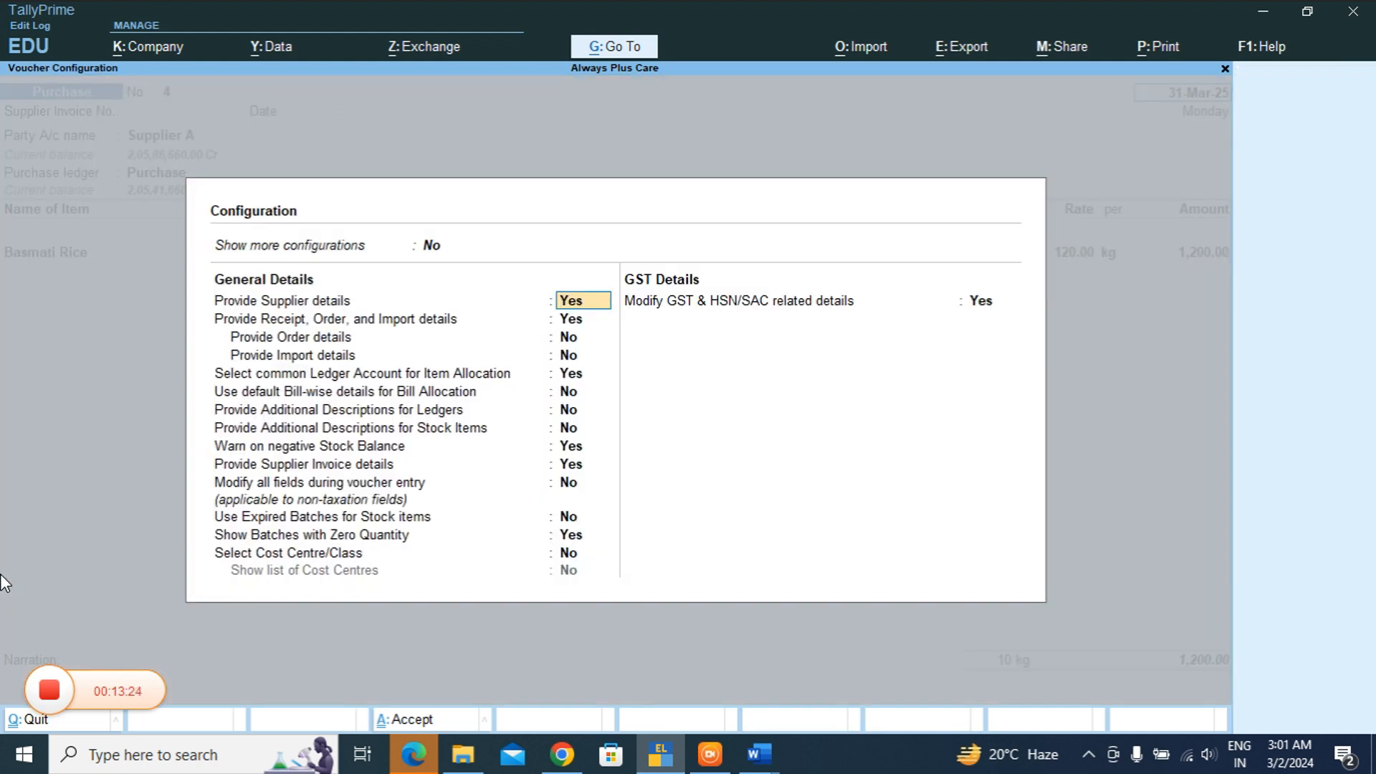
key("Escape")
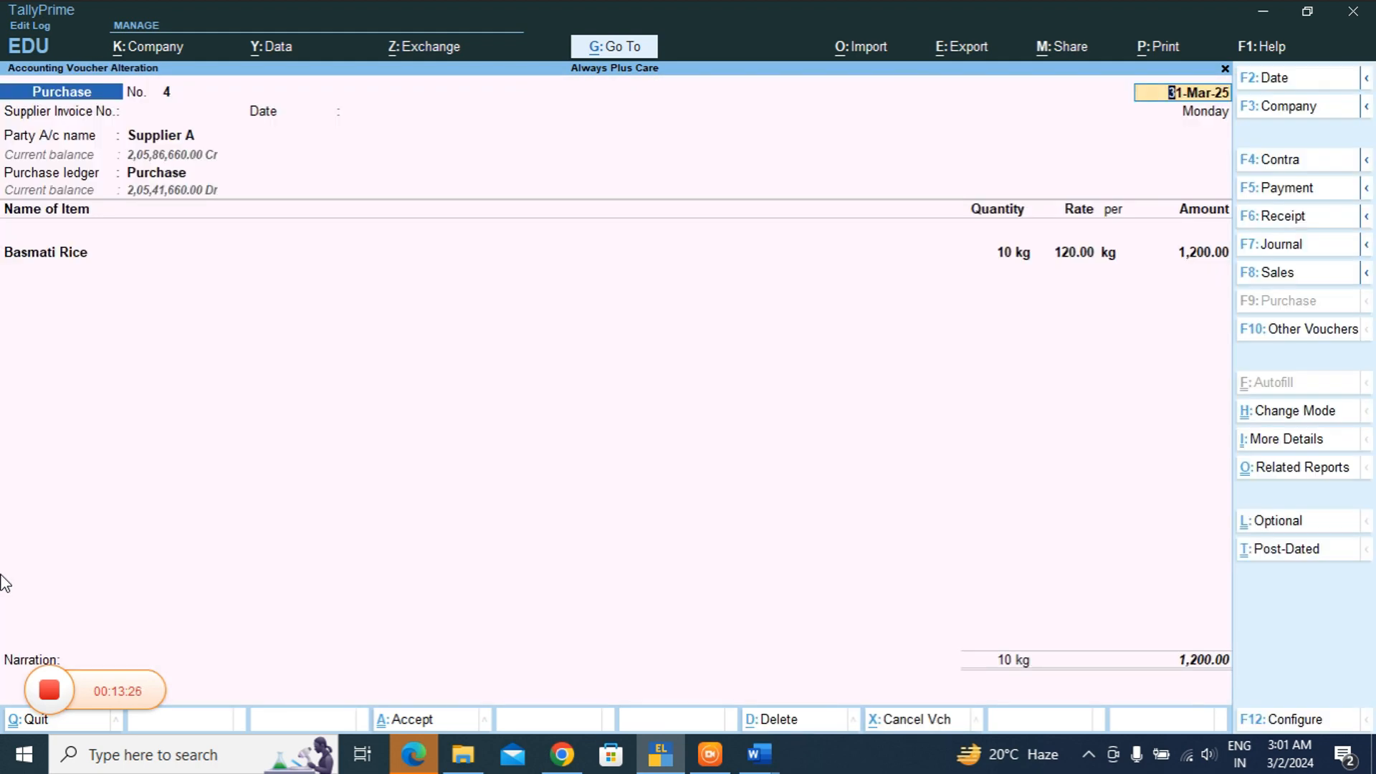
key("ctrl")
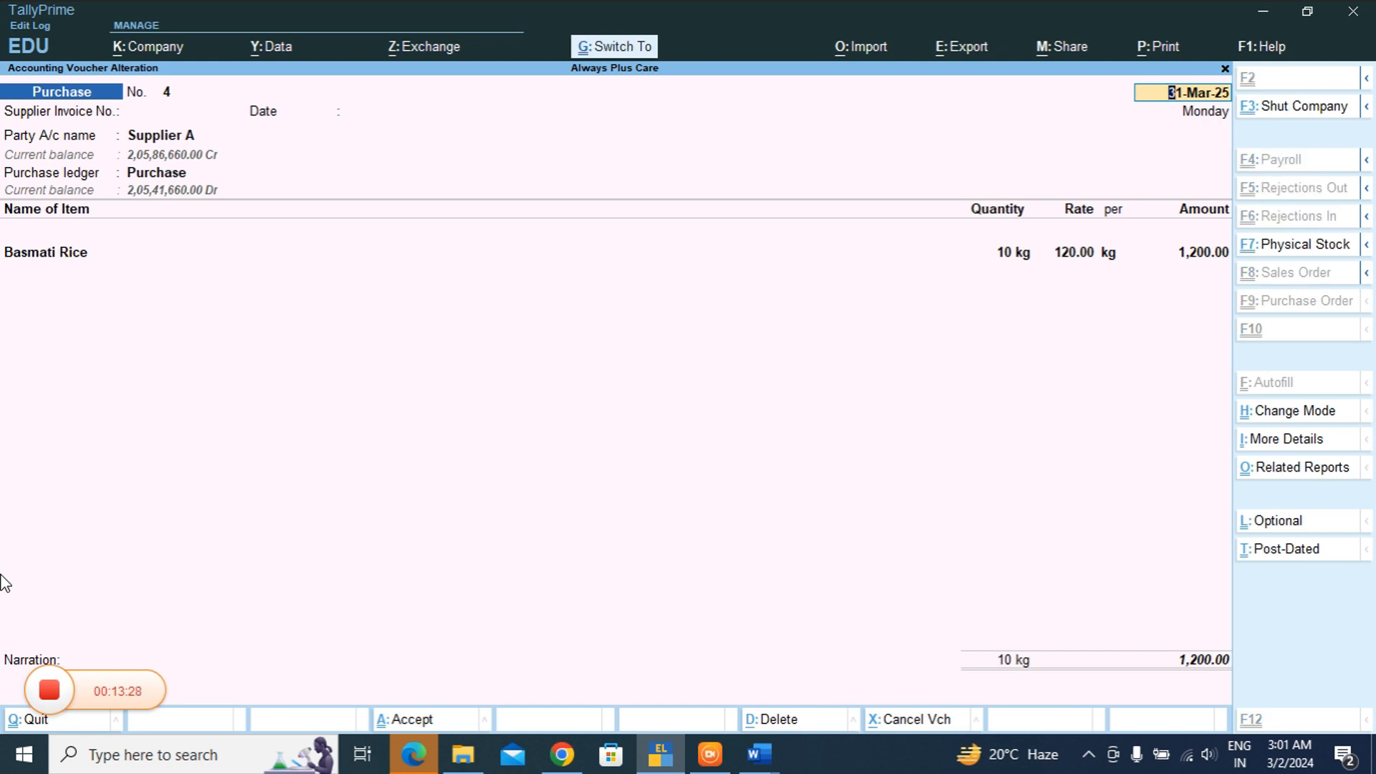
key("ctrl+a")
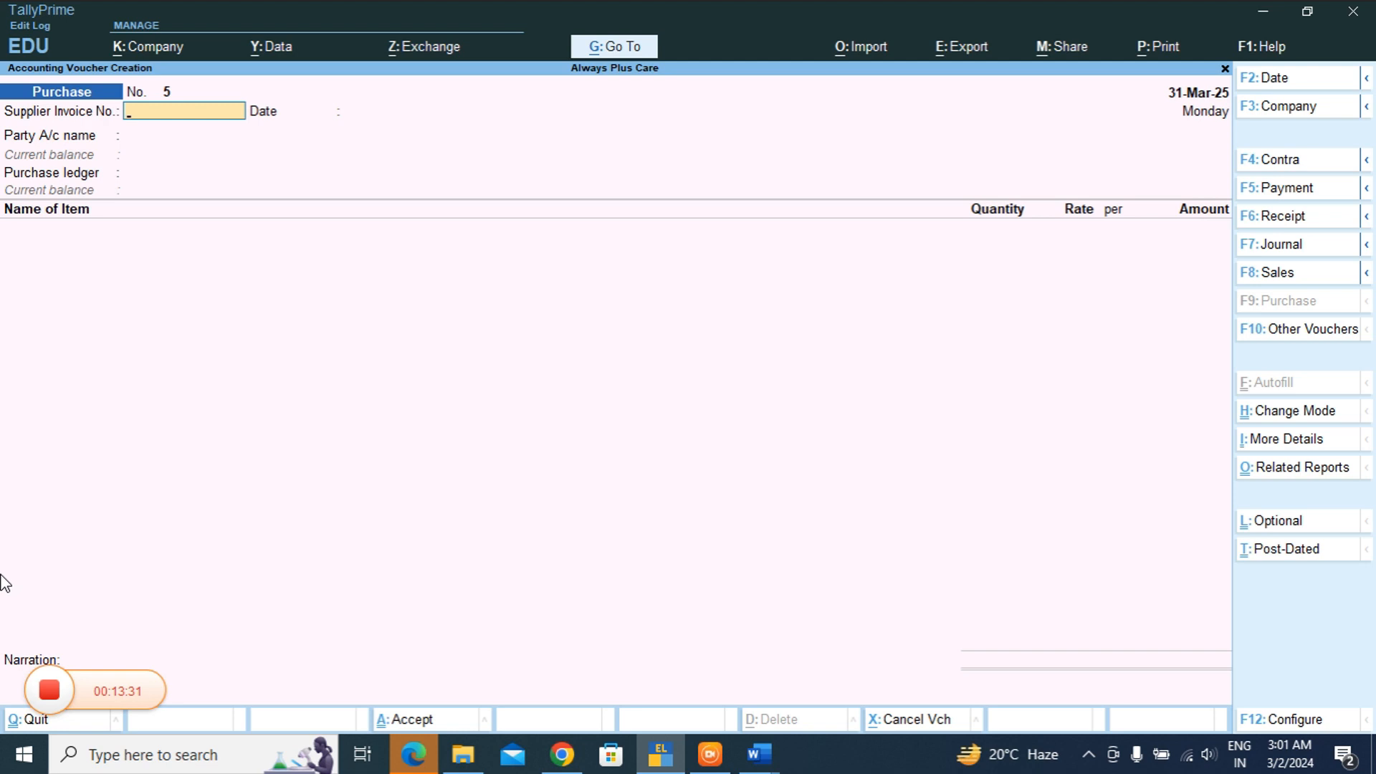
- Return to the Gateway of Tally and examine the company features of Always Plus Care without changing them
key("Escape")
key("Escape")
key("Escape")
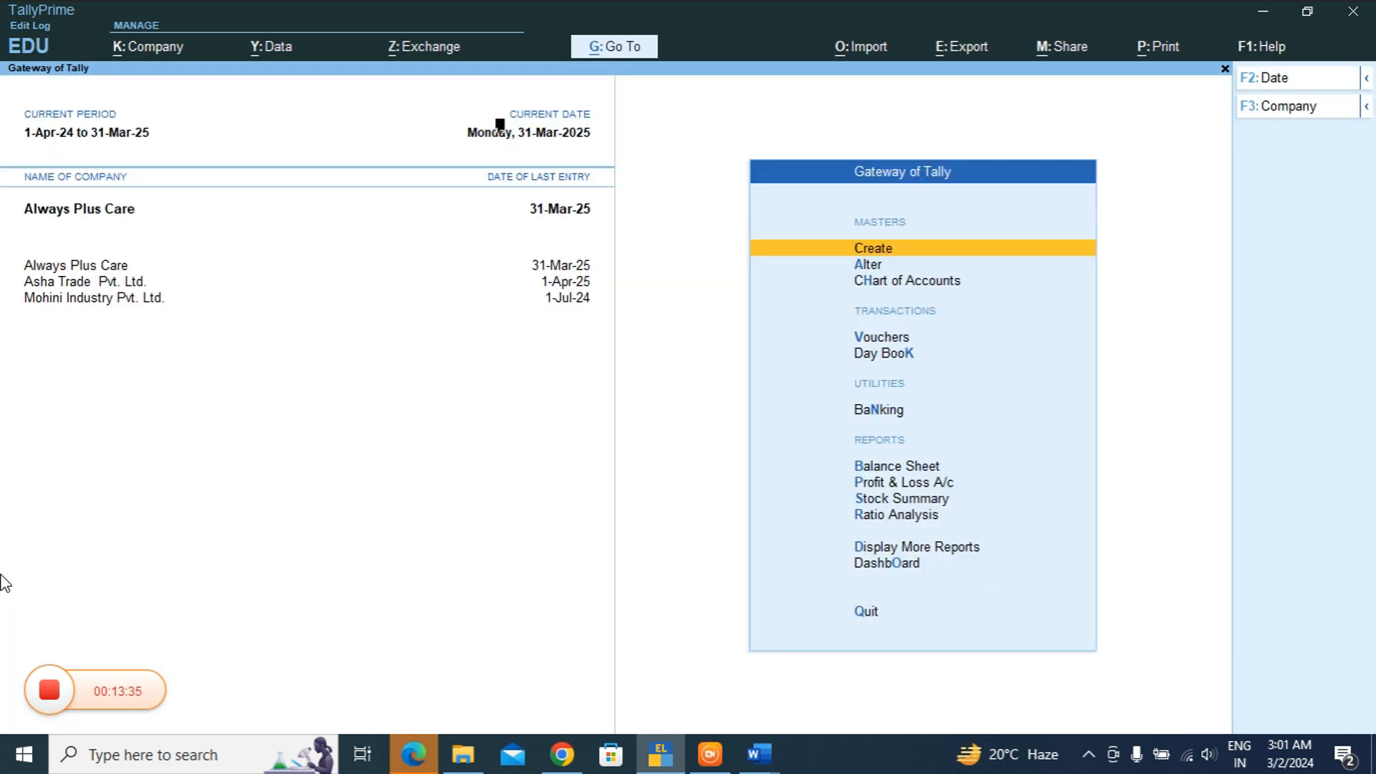
key("F11")
key("Return")
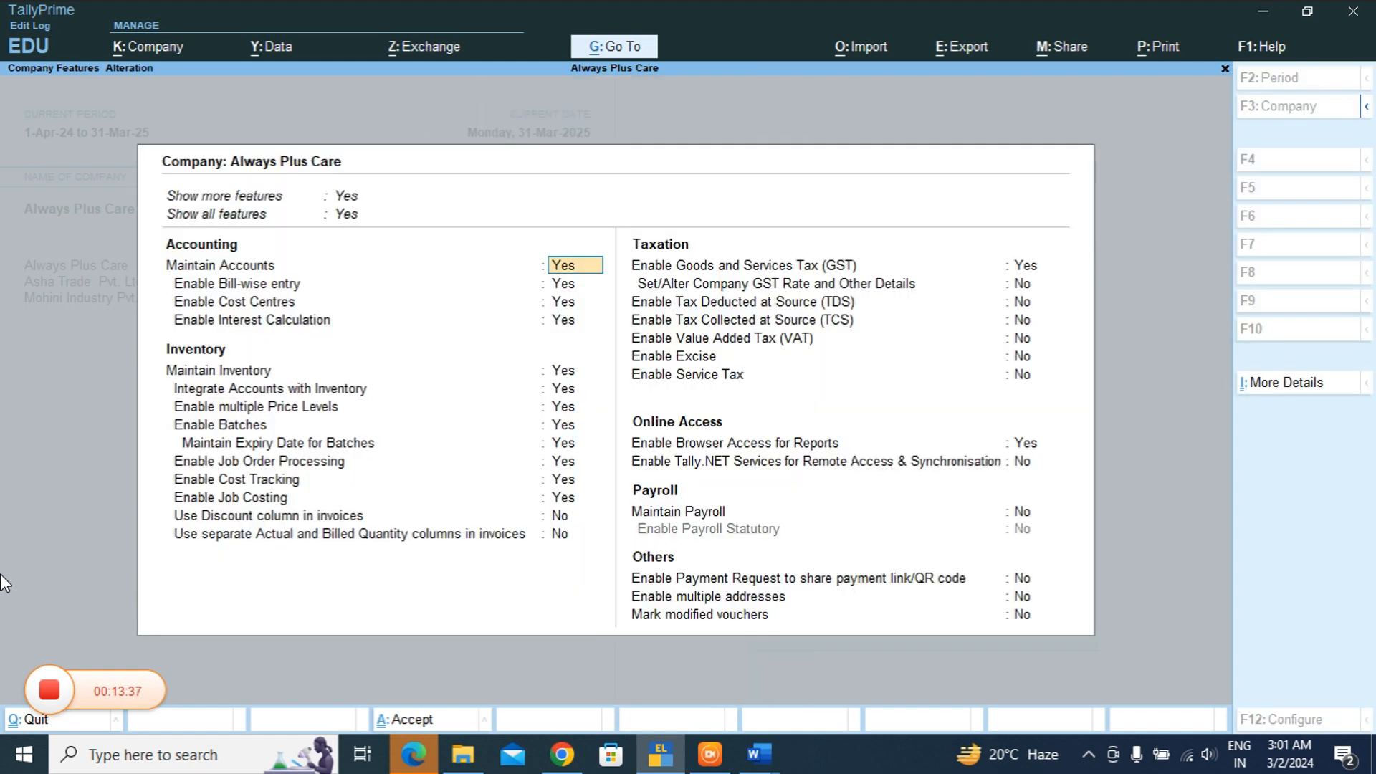
key("F3")
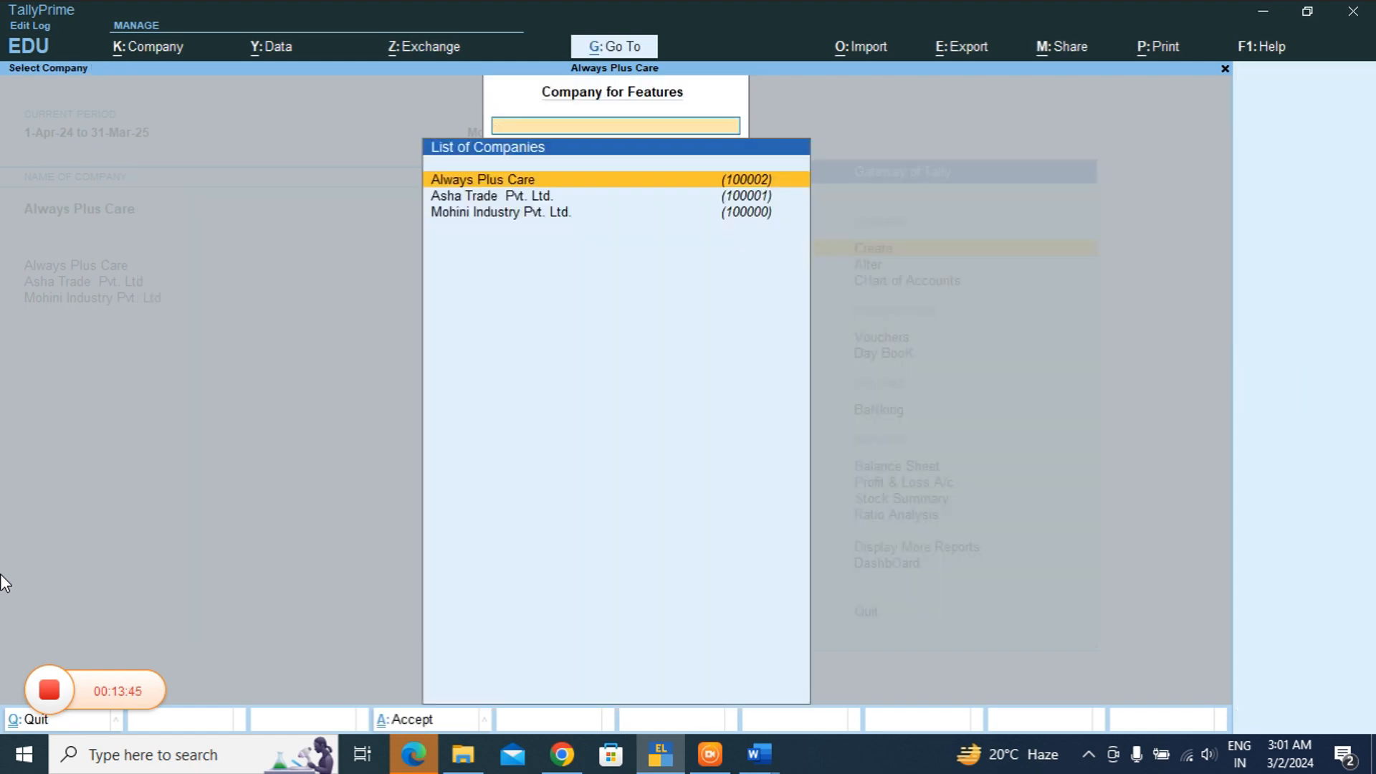
key("Escape")
- Open the Purchase ledger for alteration from the ledger masters
key("Down")
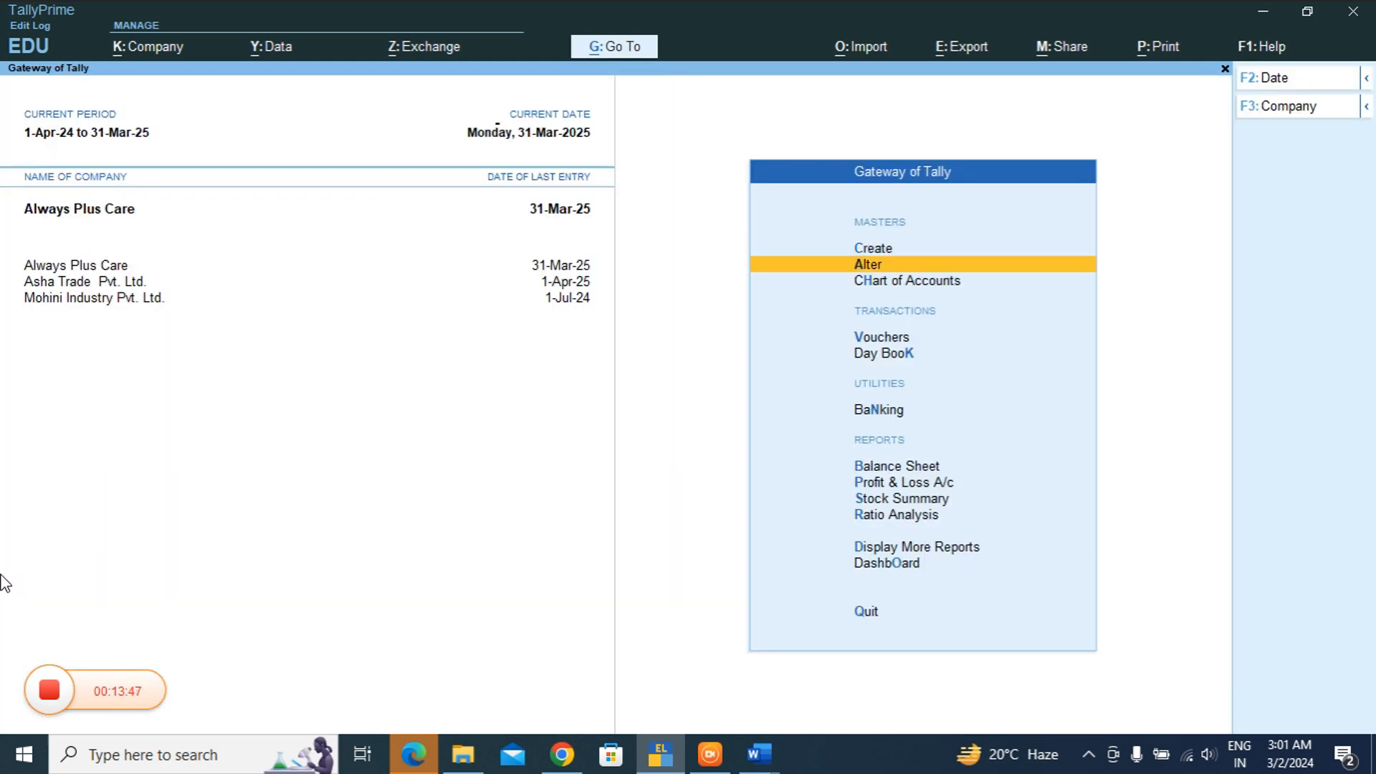
key("Return")
key("Down")
key("Return")
key("Down")
key("Down")
key("Down")
key("Down")
key("Down")
key("Down")
key("Down")
key("Down")
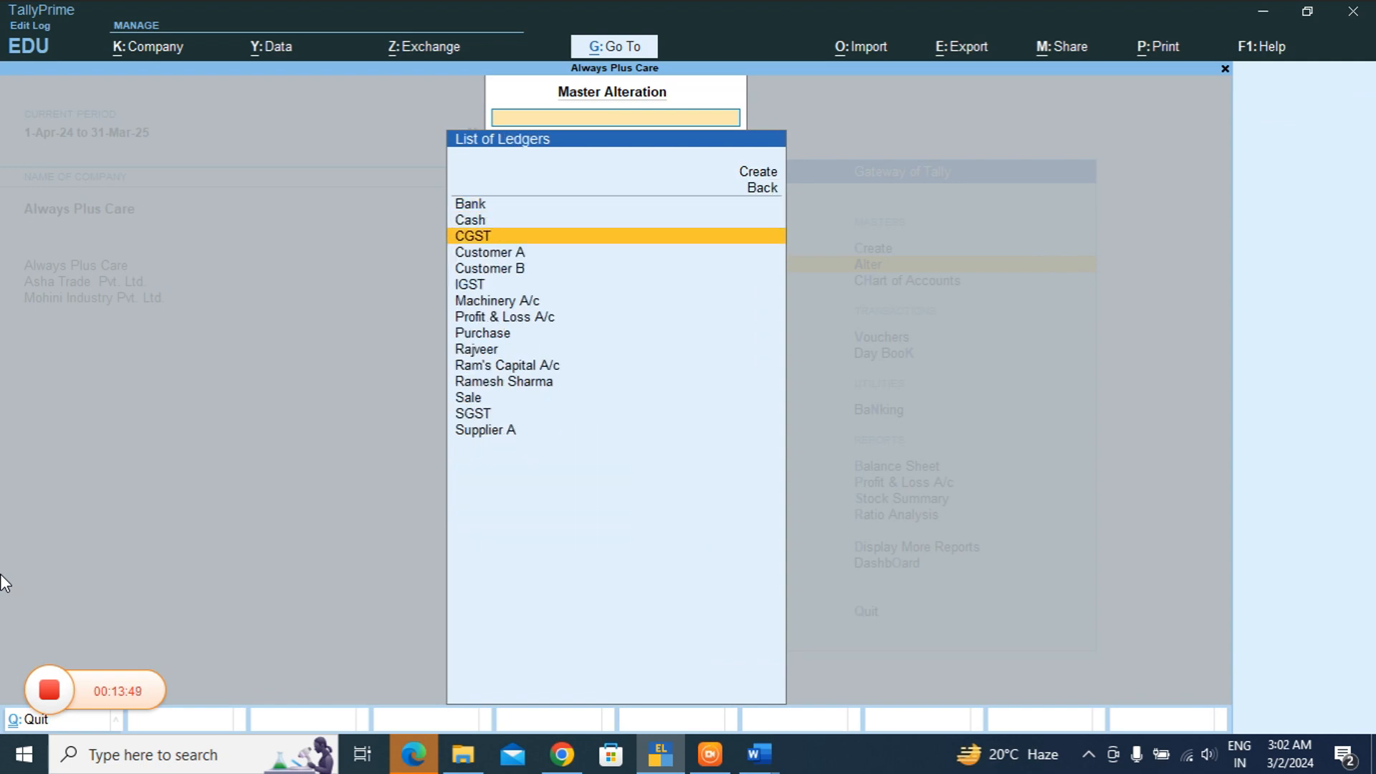
key("Return")
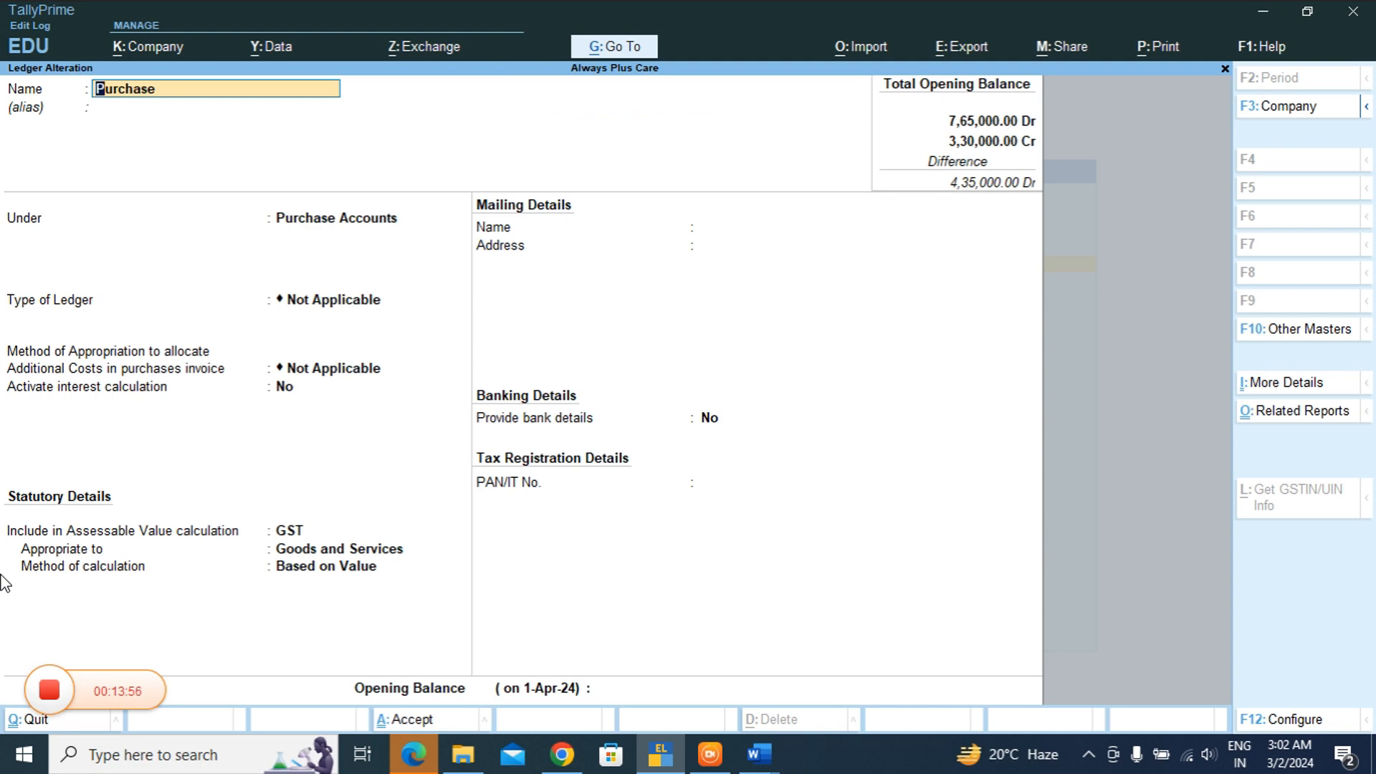
- Examine the Purchase ledger's additional details and the general options in its ledger configuration
key("ctrl+i")
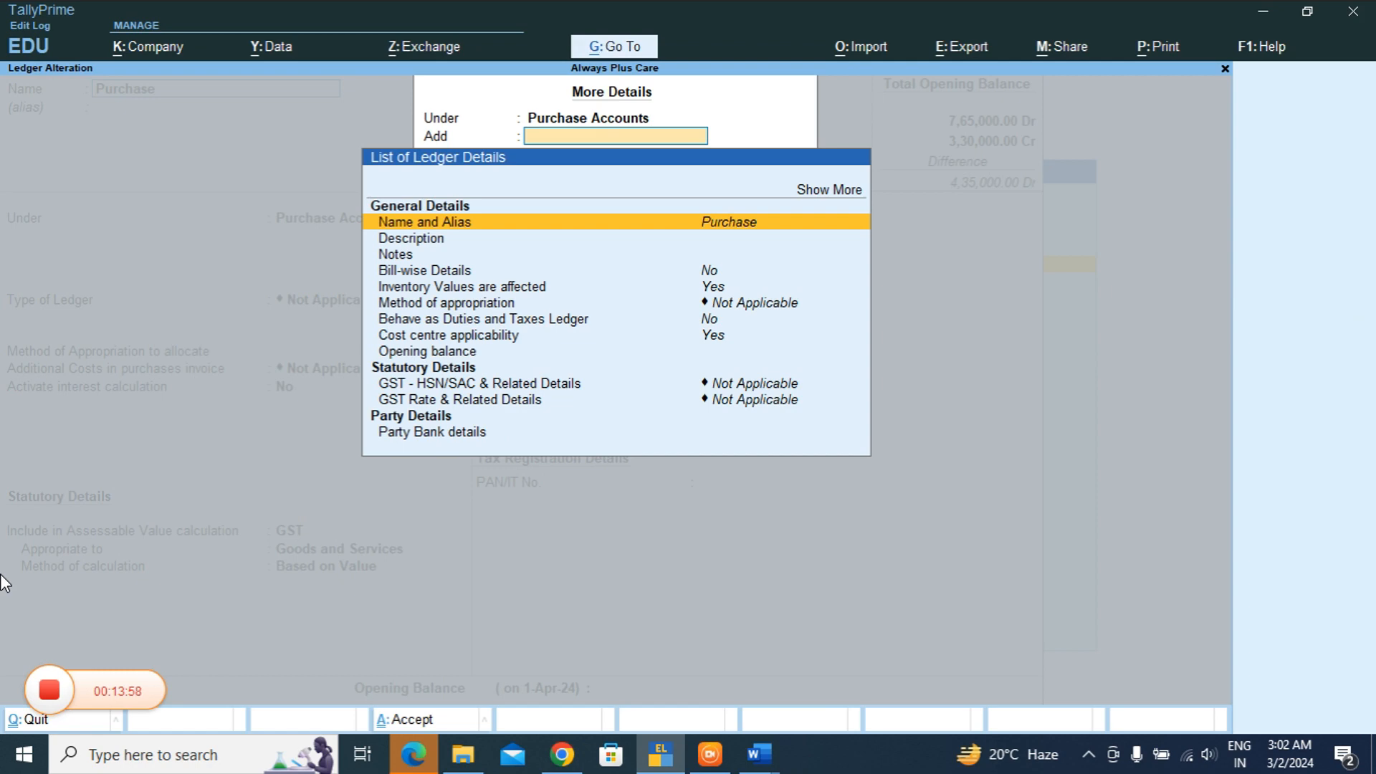
key("Escape")
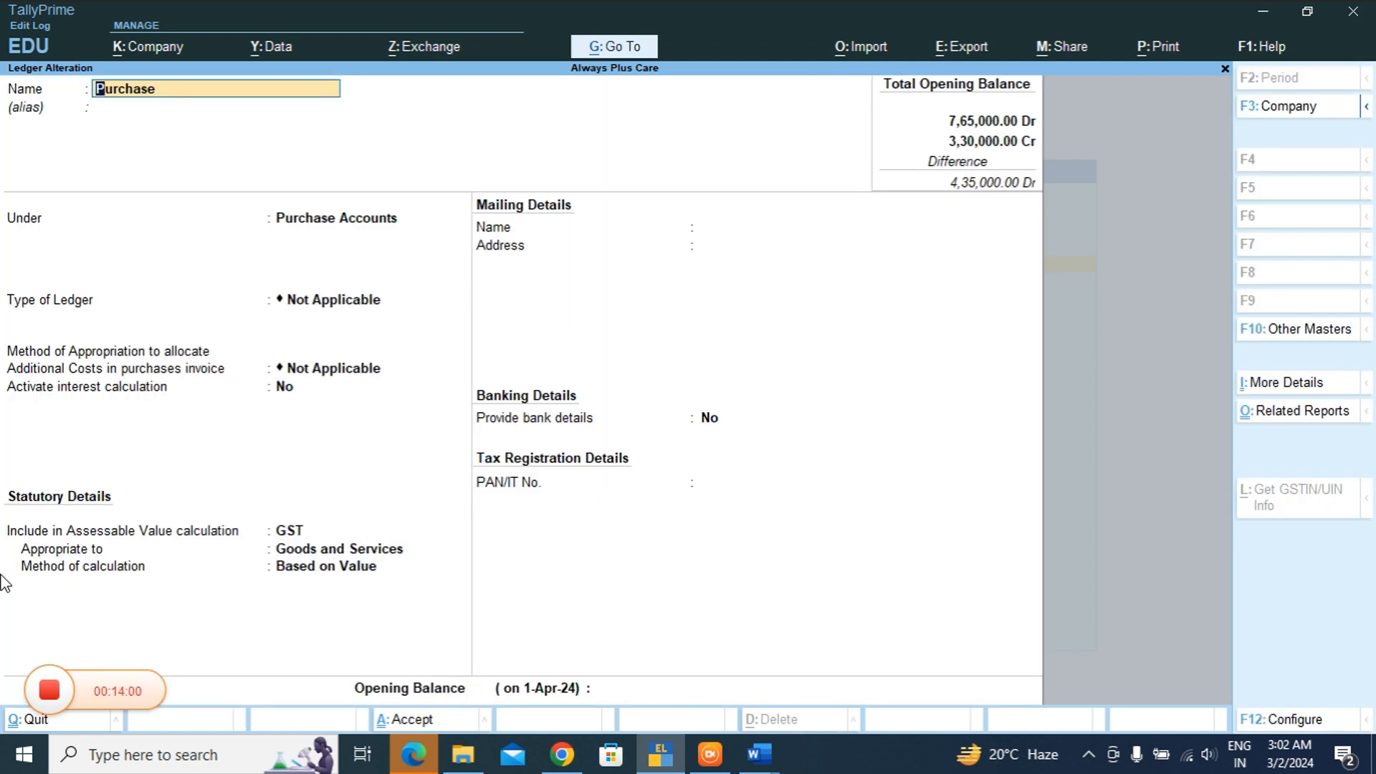
key("BackSpace")
key("F12")
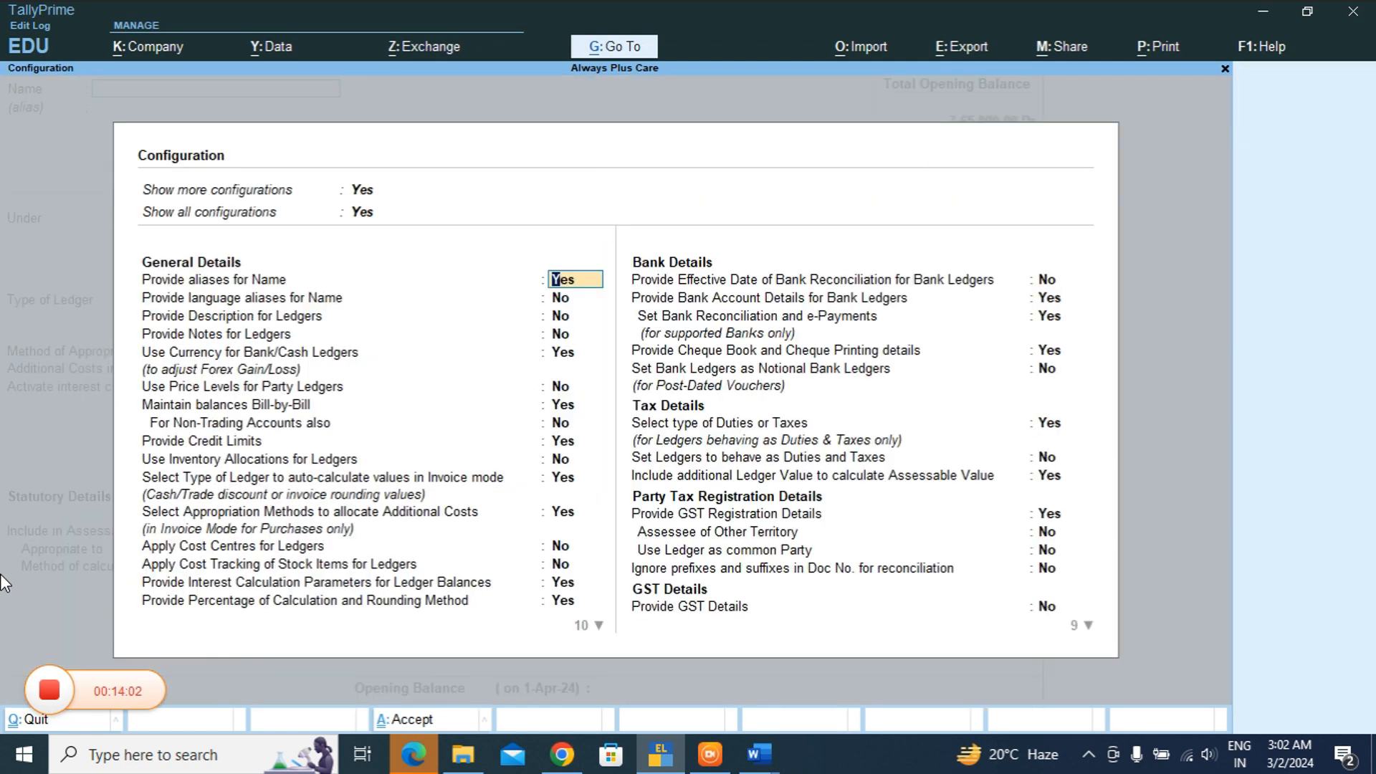
key("Return")
key("Return")
key("Return")
key("Return")
key("Return")
key("Return")
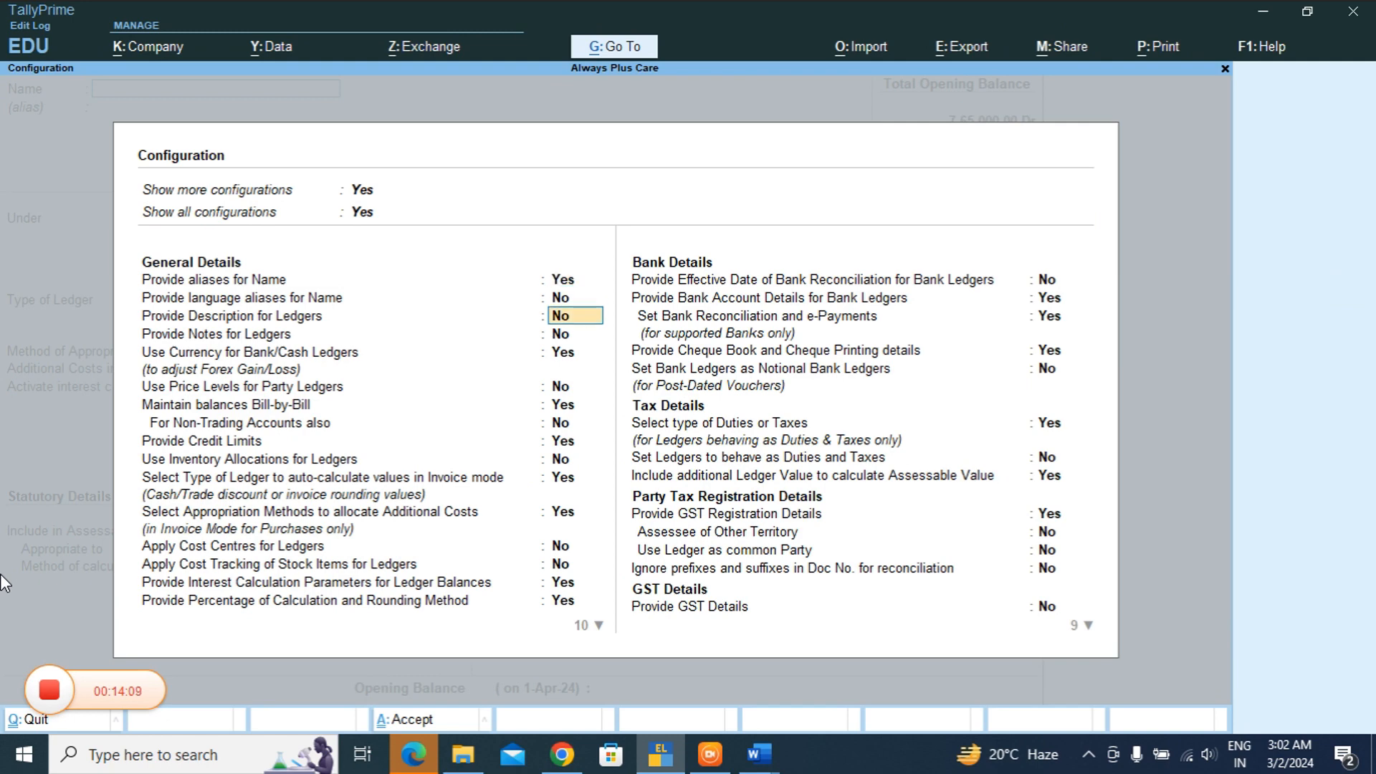
key("Return")
key("Return")
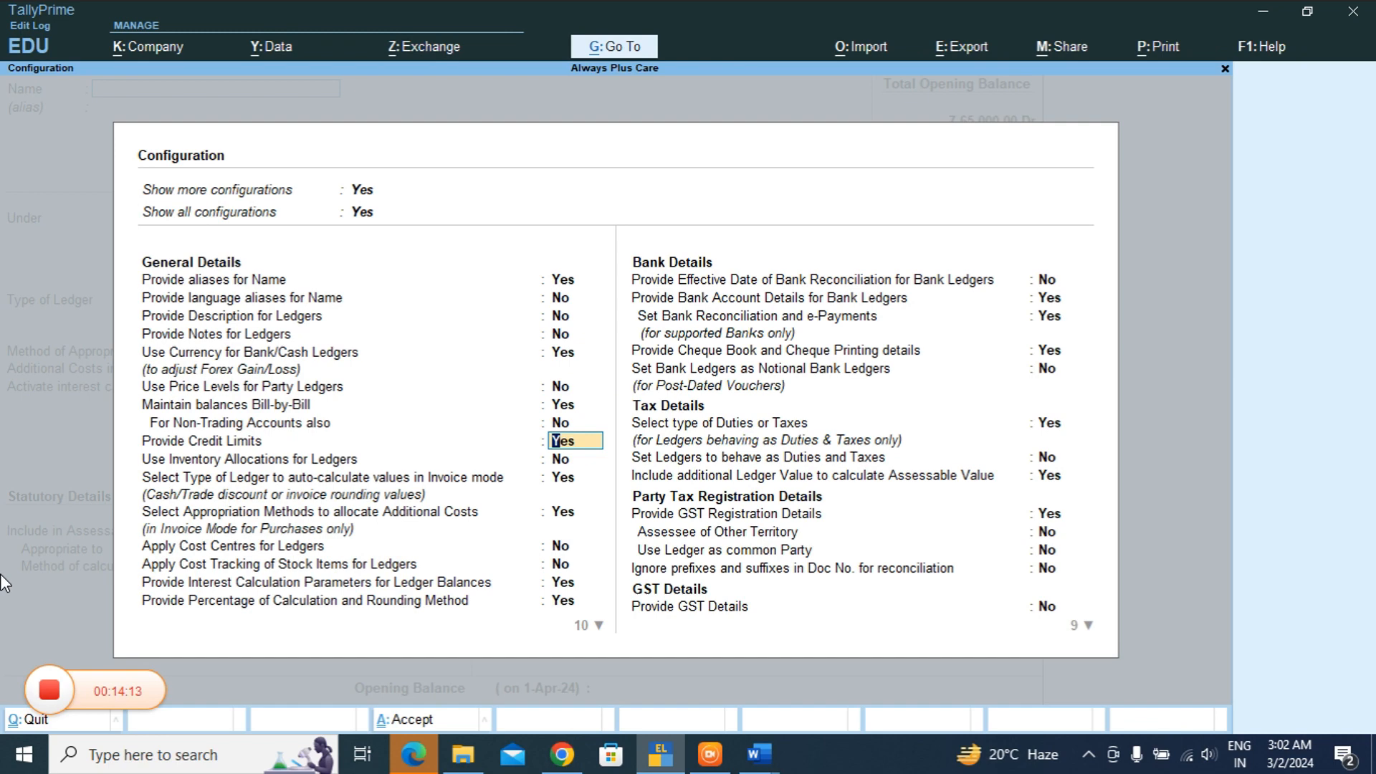
key("Return")
key("Return")
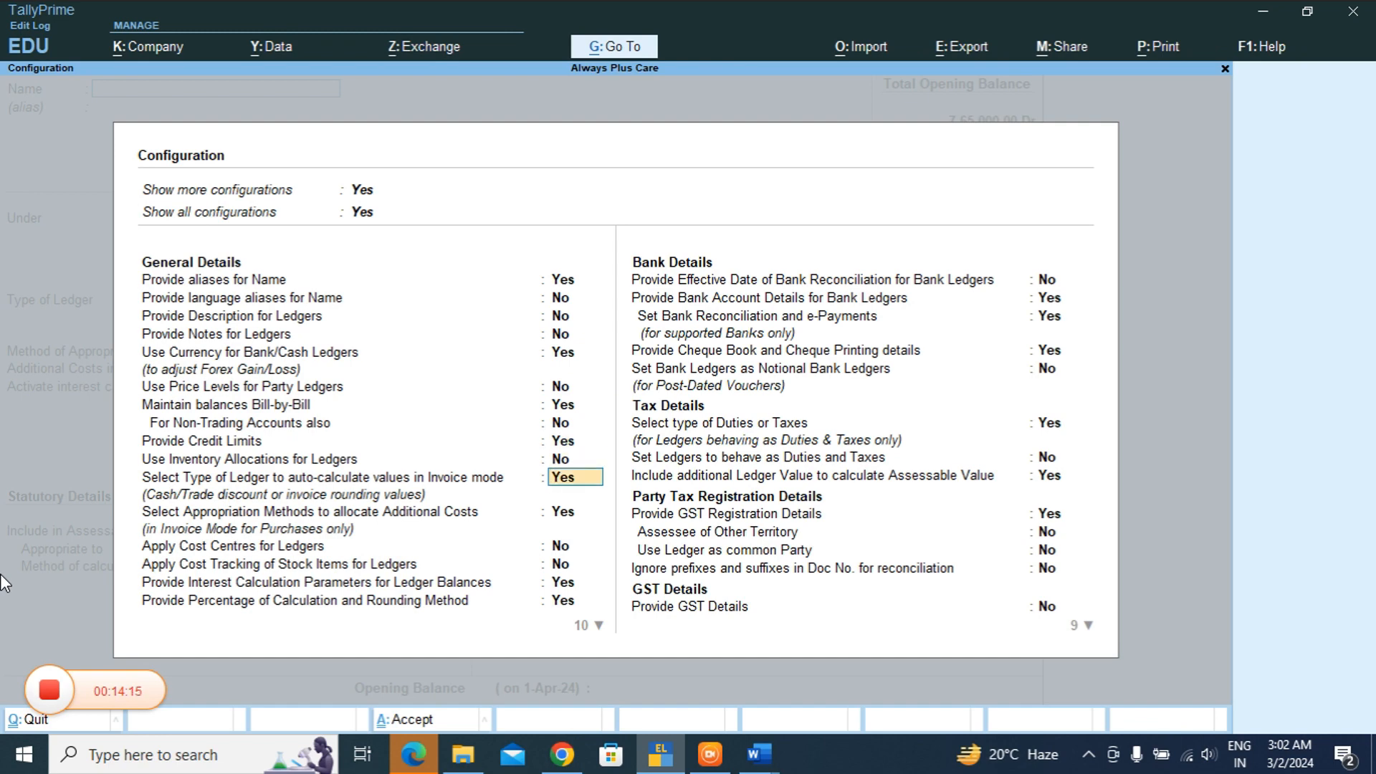
- Try to set Use Inventory Allocations for Ledgers to Yes in the ledger configuration, keeping the cost, interest and rounding options
key("Up")
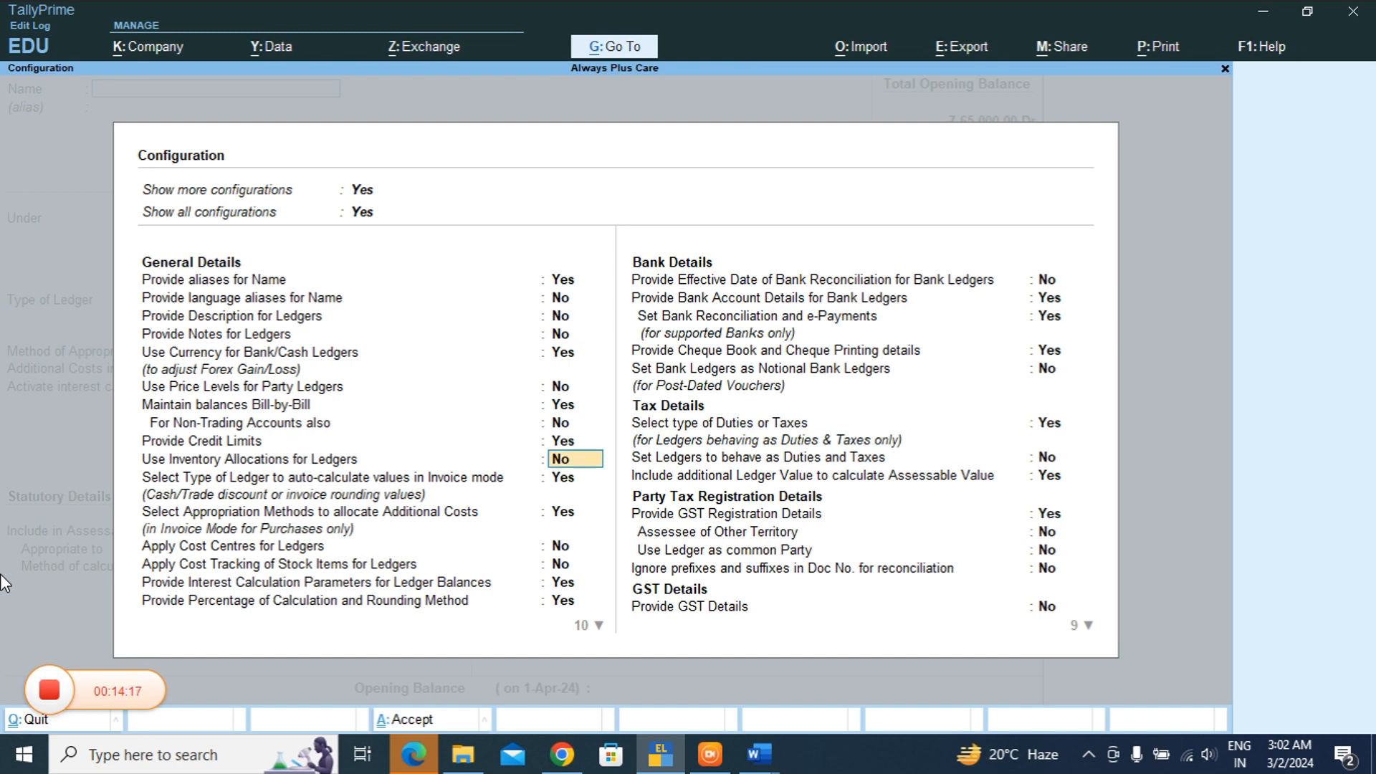
key("y")
key("Return")
key("Return")
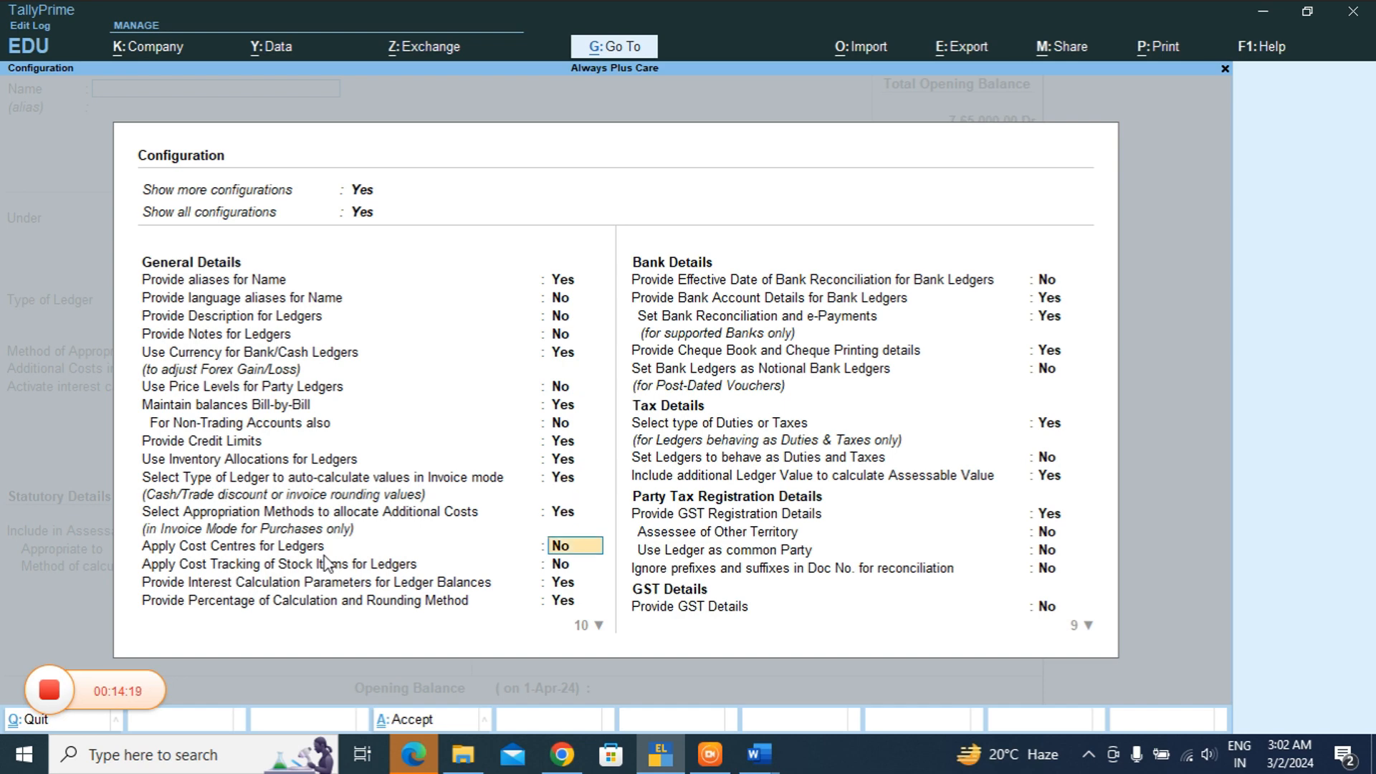
key("Return")
key("Return")
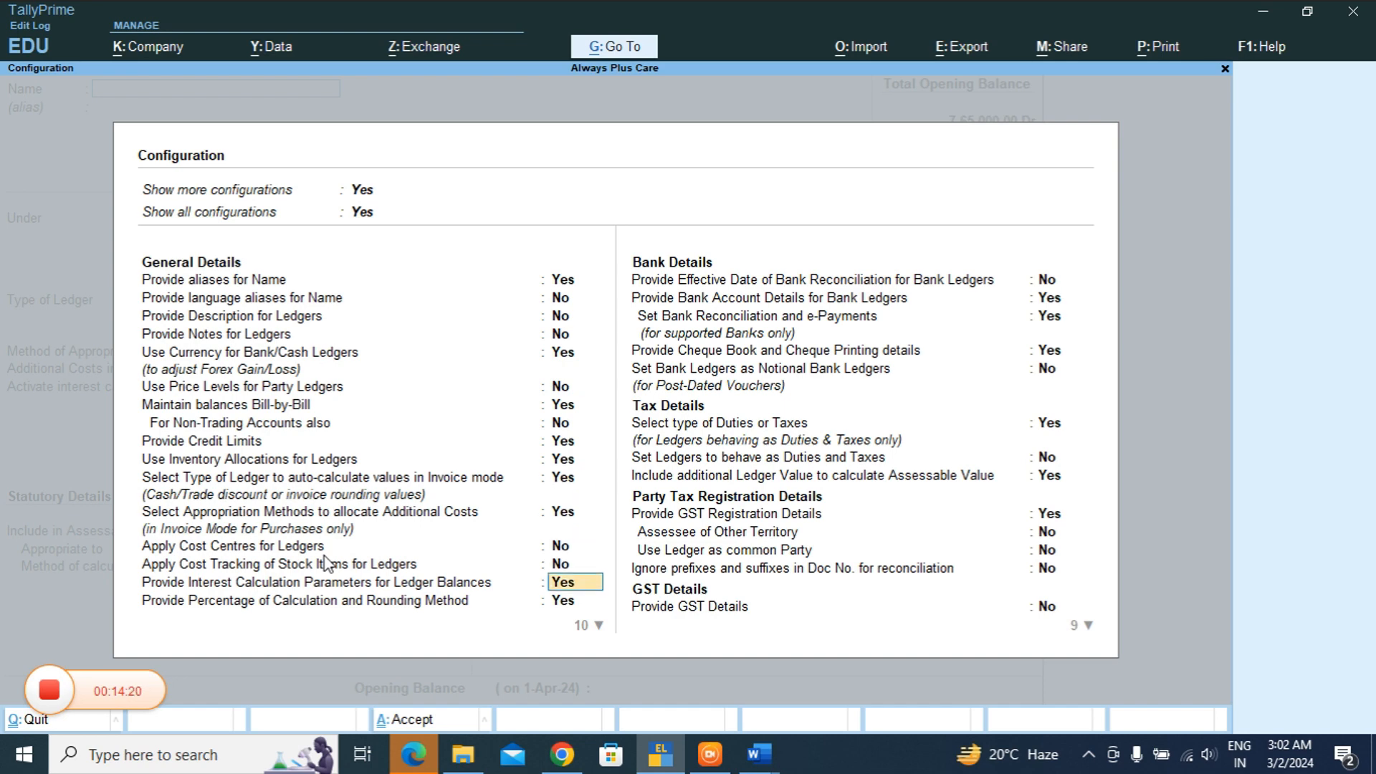
key("Return")
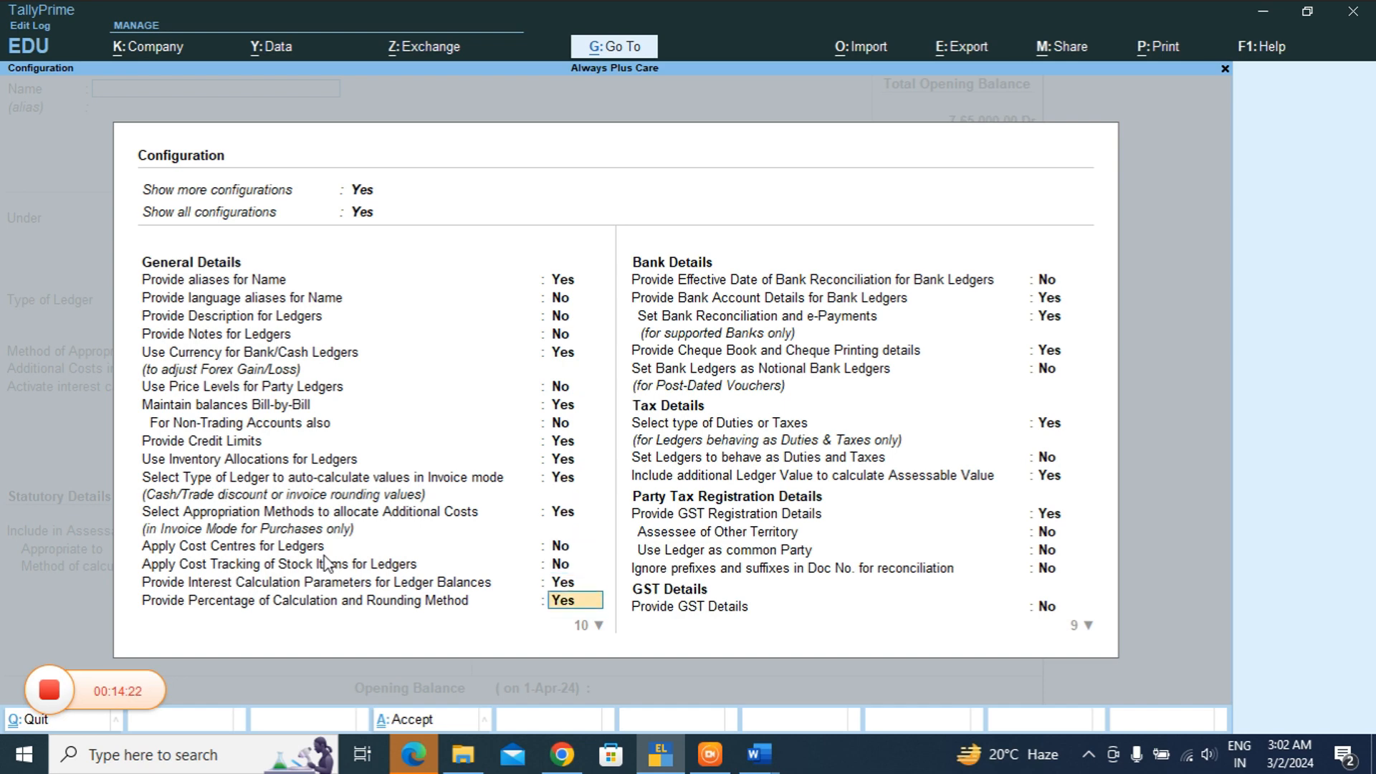
key("Return")
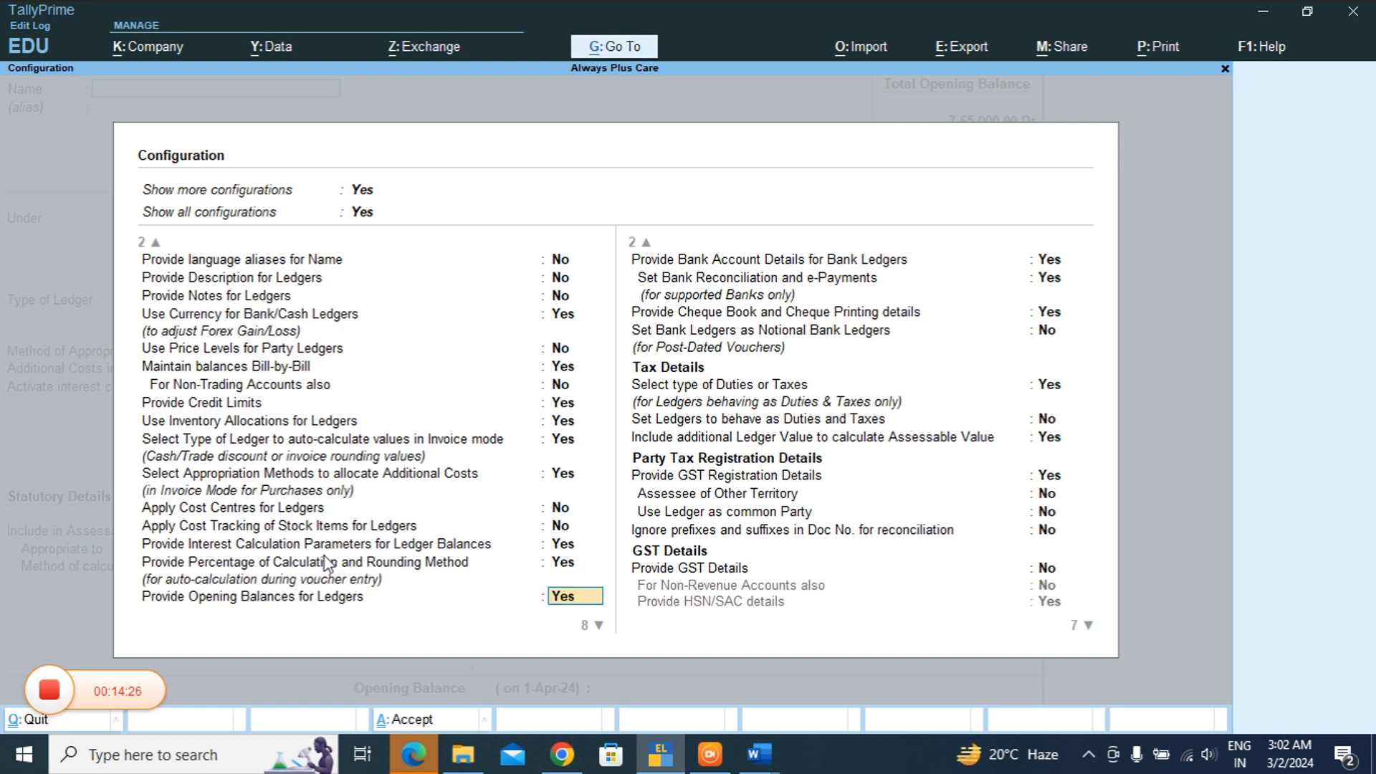
- Leave the ledger configuration, quit the Purchase ledger alteration without saving, and return to the Gateway of Tally
key("BackSpace")
key("Escape")
key("Escape")
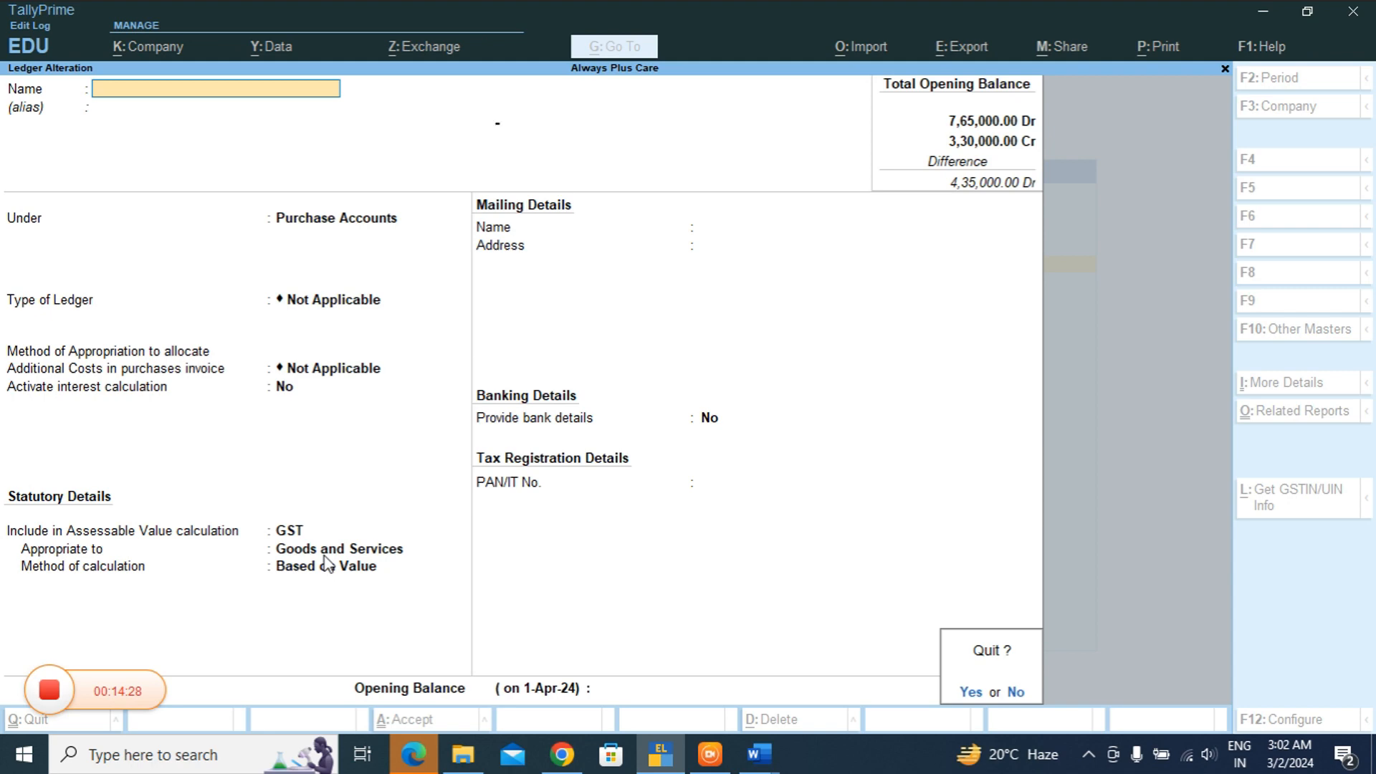
key("y")
key("Escape")
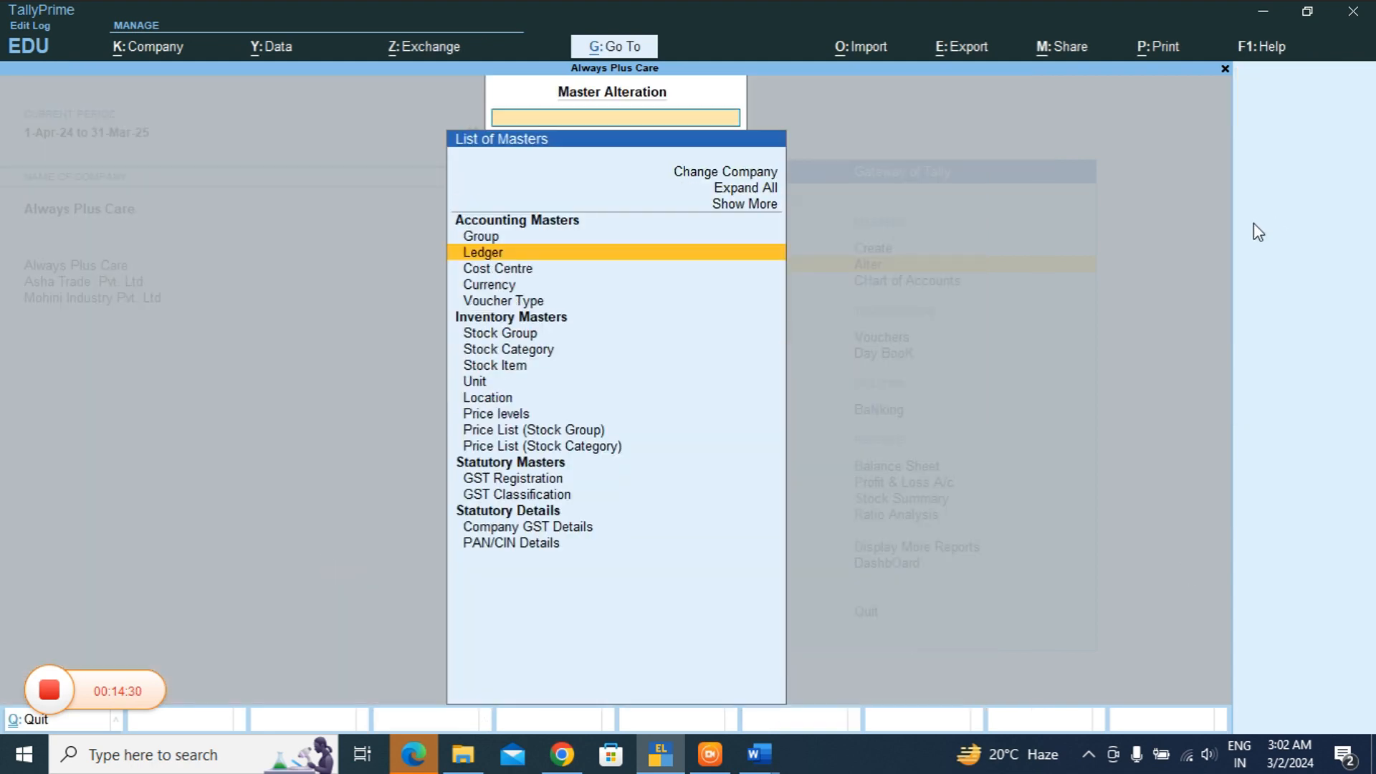
key("Escape")
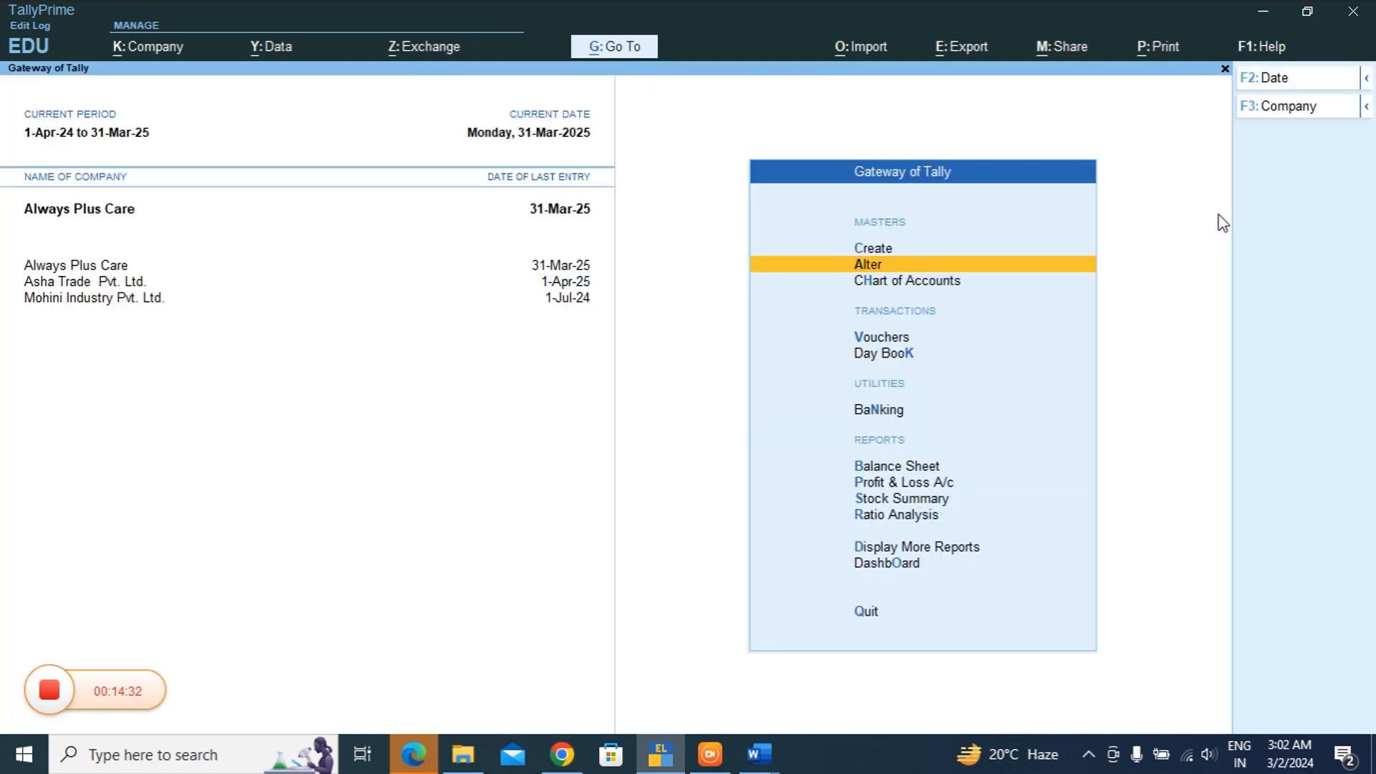